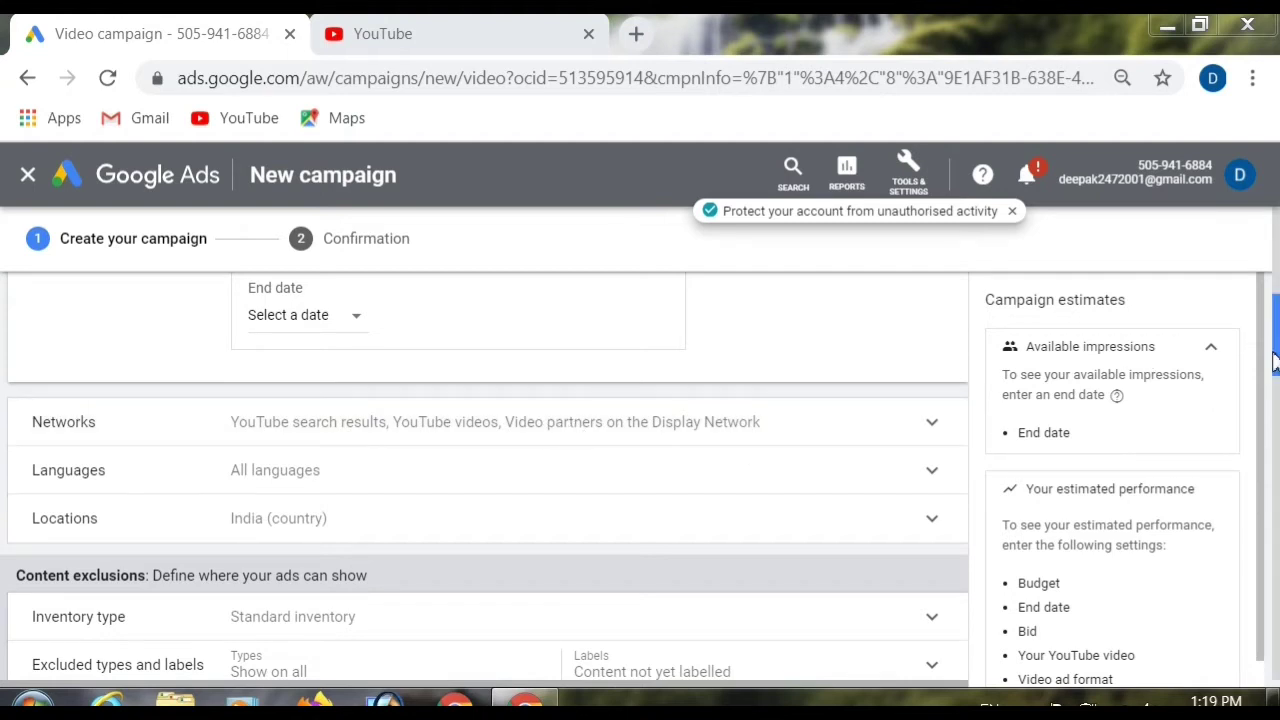
- Examine the campaign's Networks and Languages settings, collapsing each section again
mouse_move(1275, 362)
left_mouse_down()
mouse_move(1275, 420)
mouse_move(1275, 331)
mouse_move(1275, 342)
left_mouse_up()
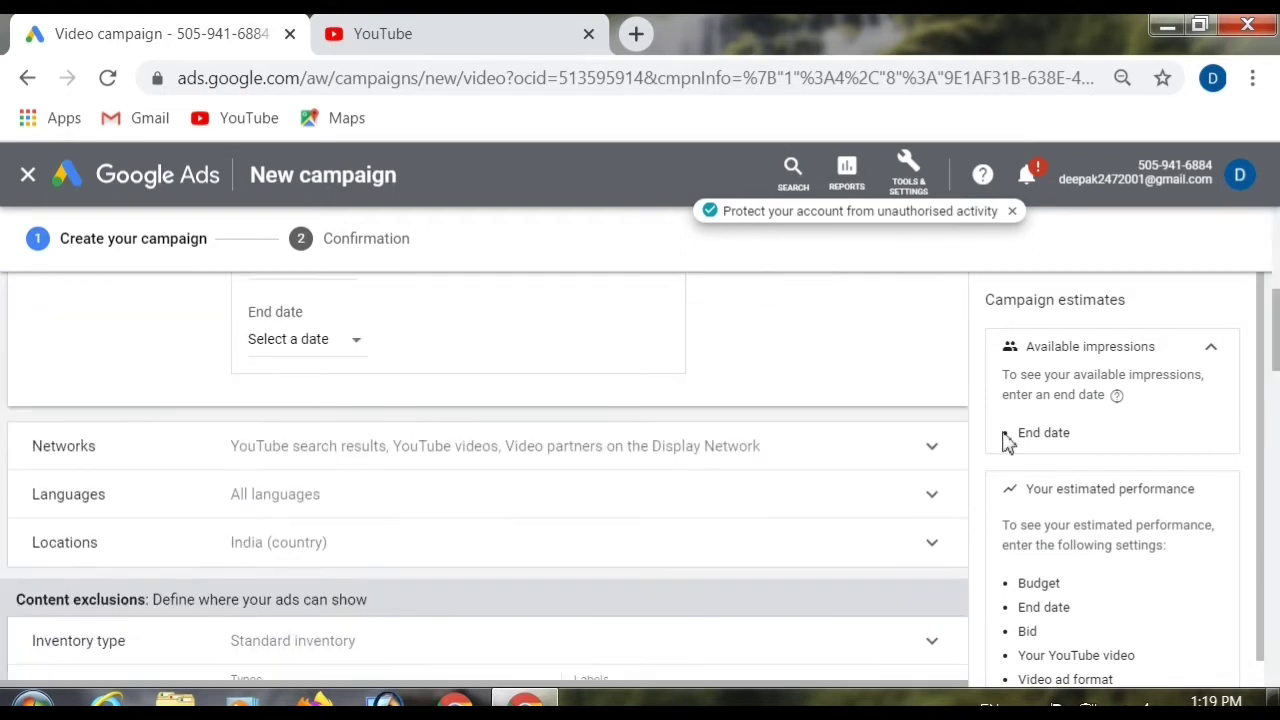
left_click(866, 451)
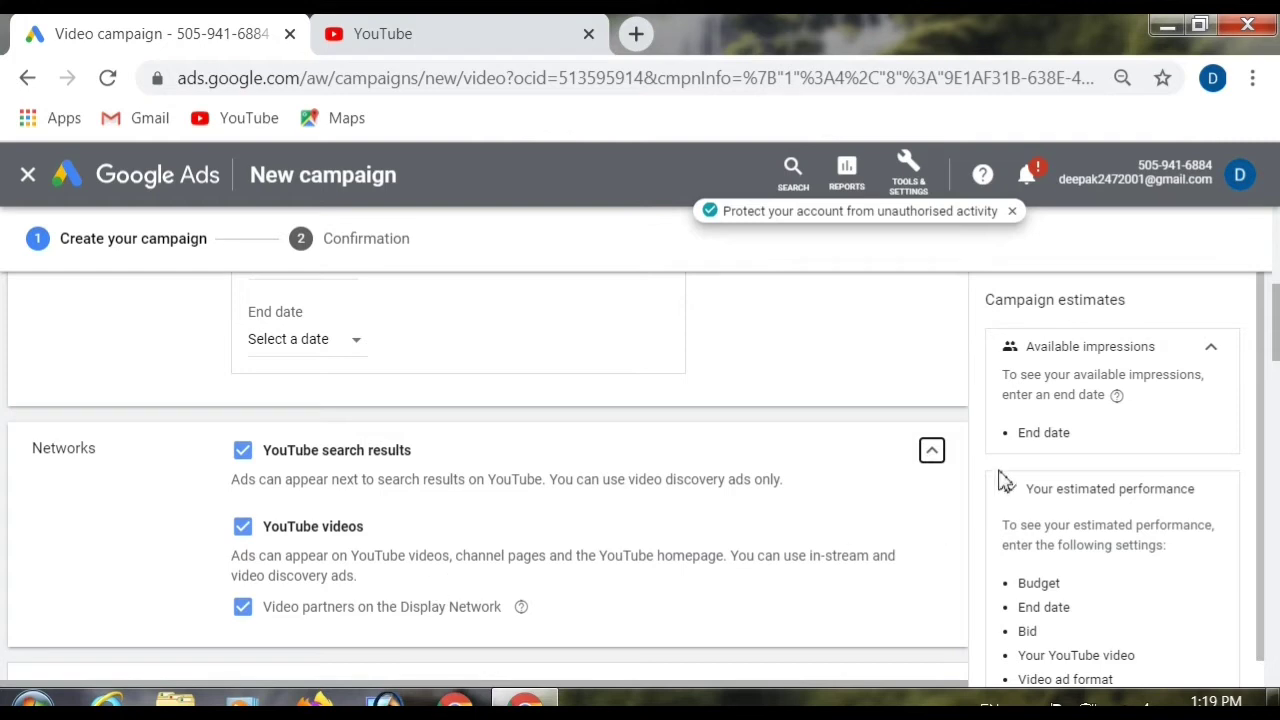
left_click(931, 451)
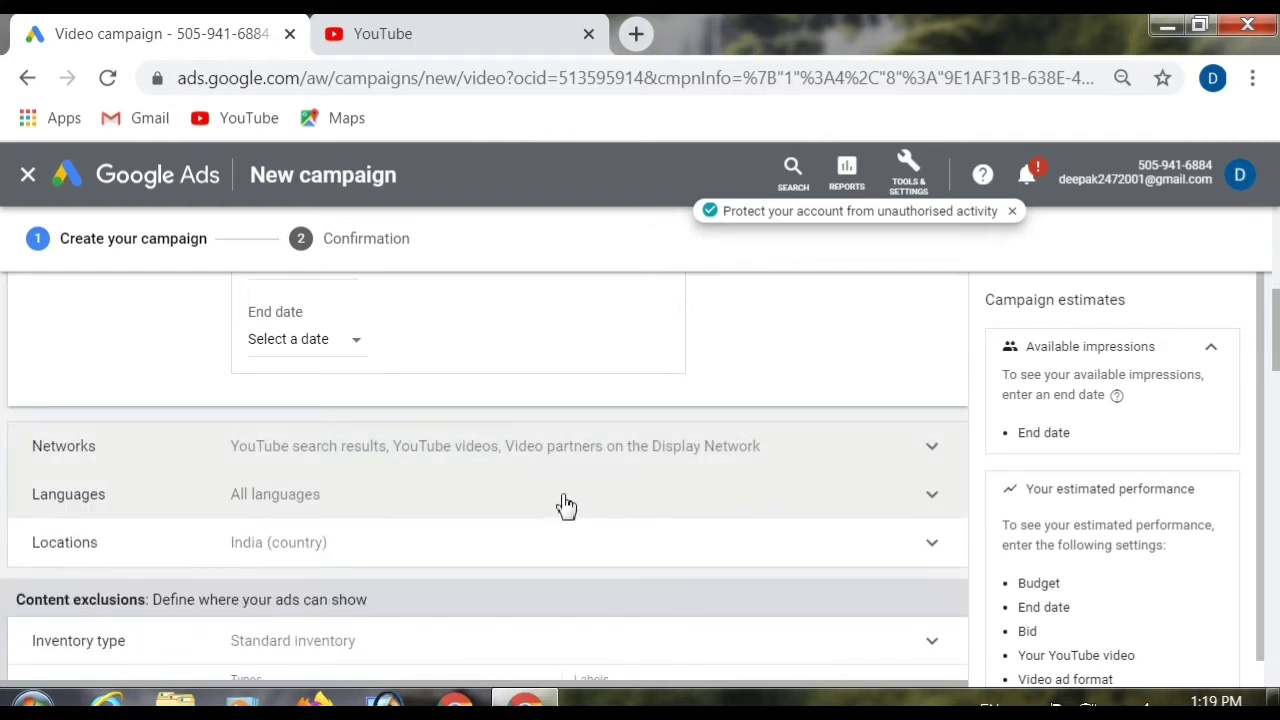
left_click(560, 500)
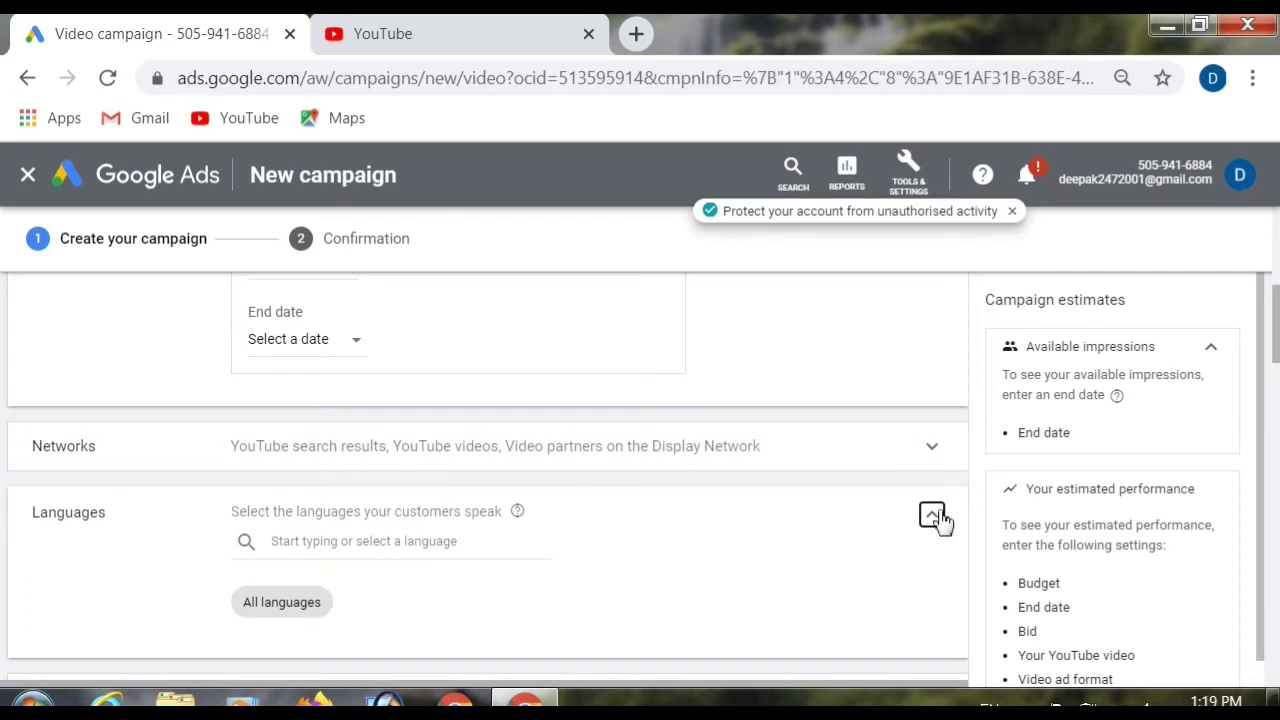
left_click(932, 516)
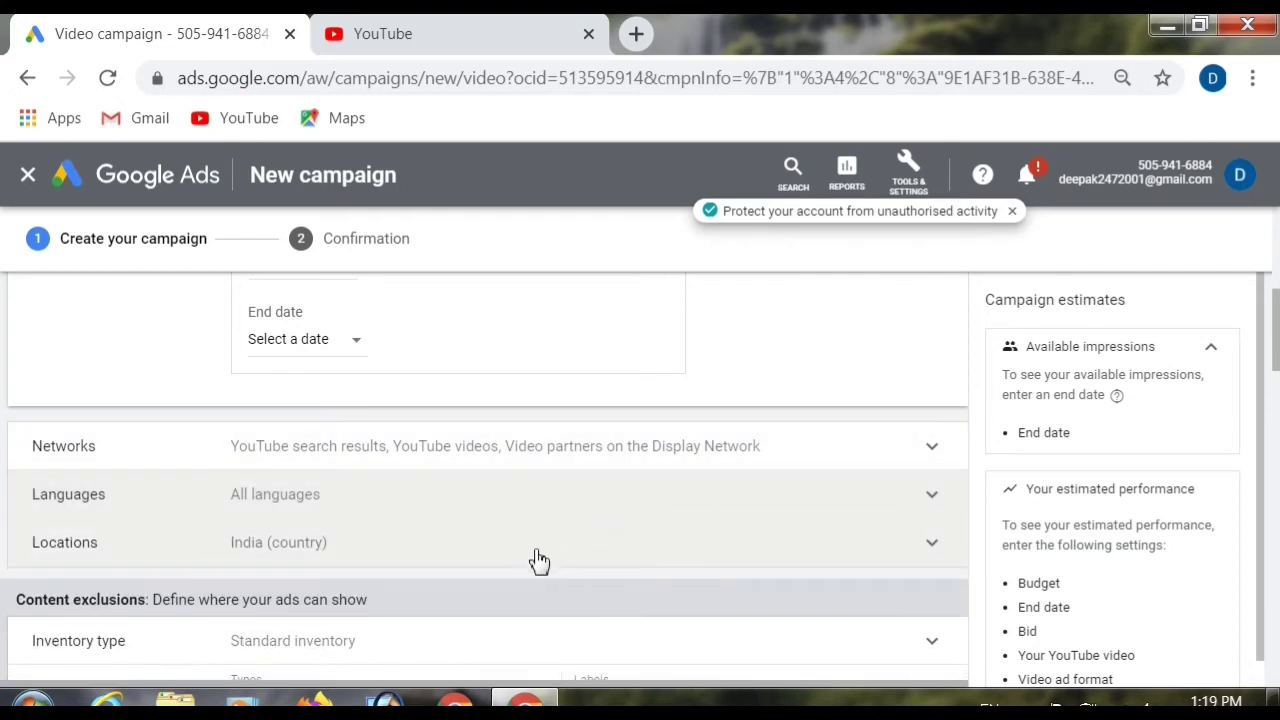
- Examine the ad group's Demographics options and the Audiences, Keywords, Topics and Placements sections
scroll(543, 563, "down", 3)
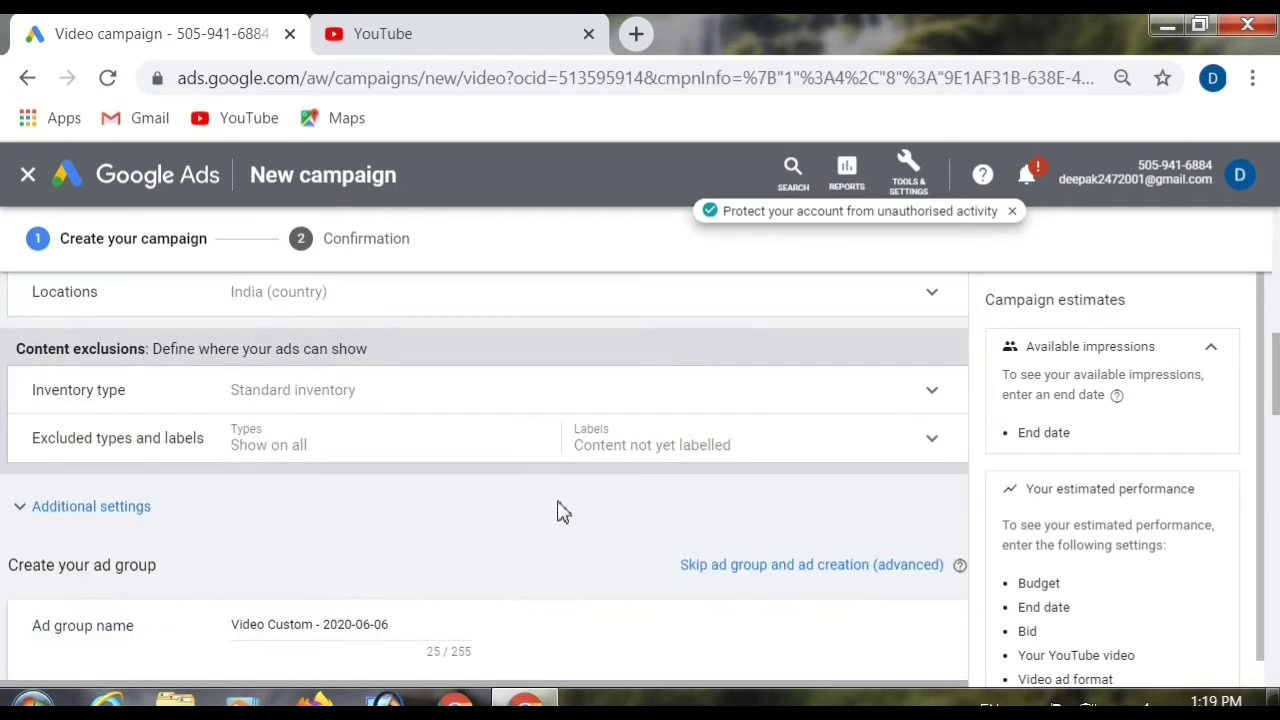
scroll(569, 514, "down", 5)
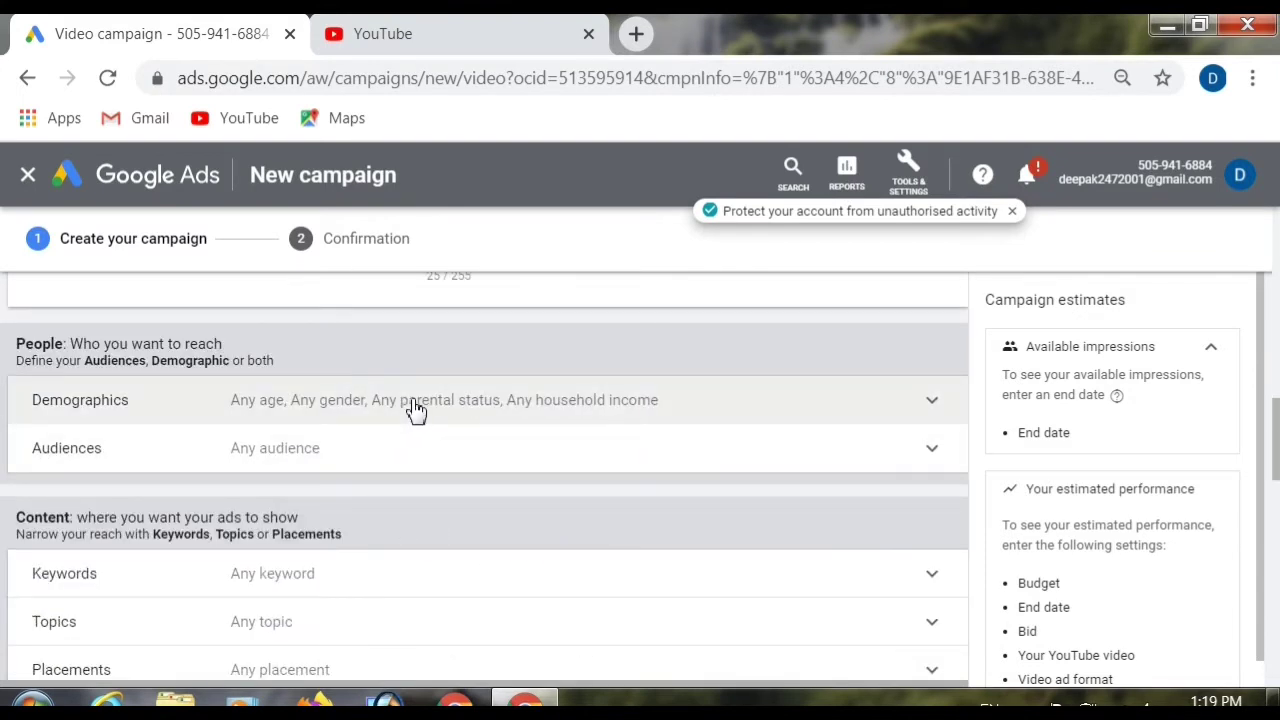
left_click(416, 410)
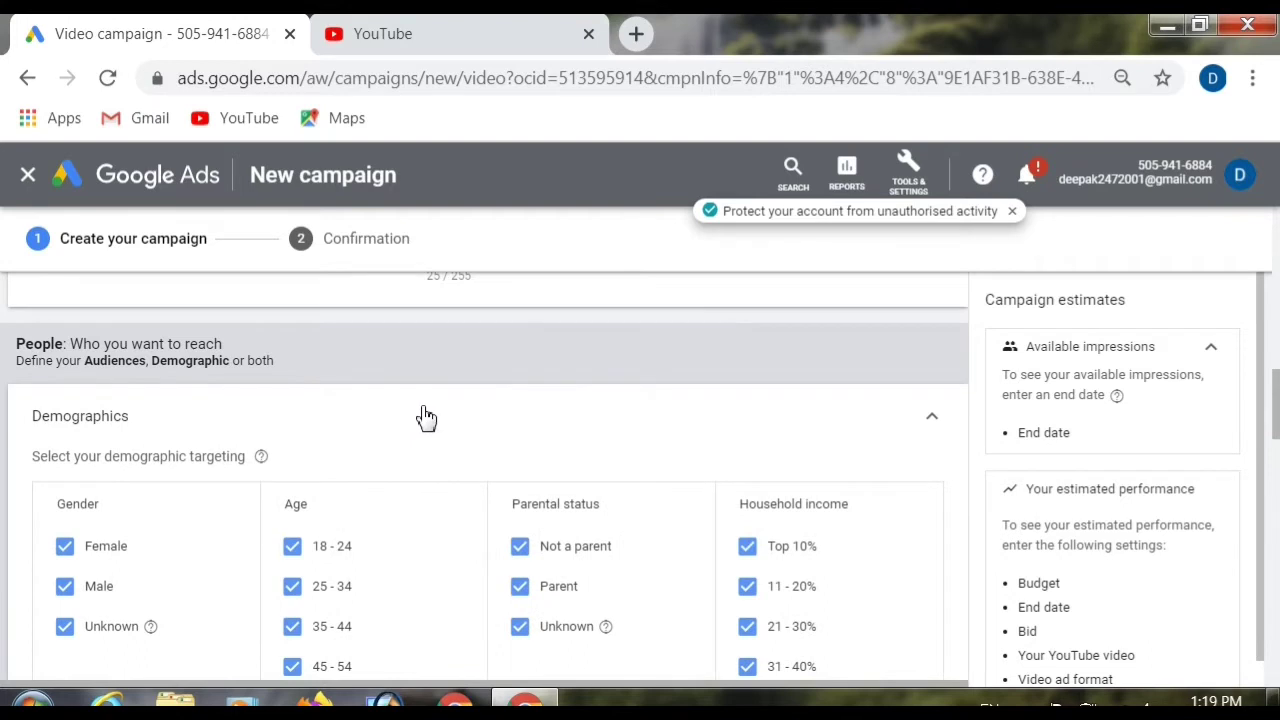
left_click(426, 418)
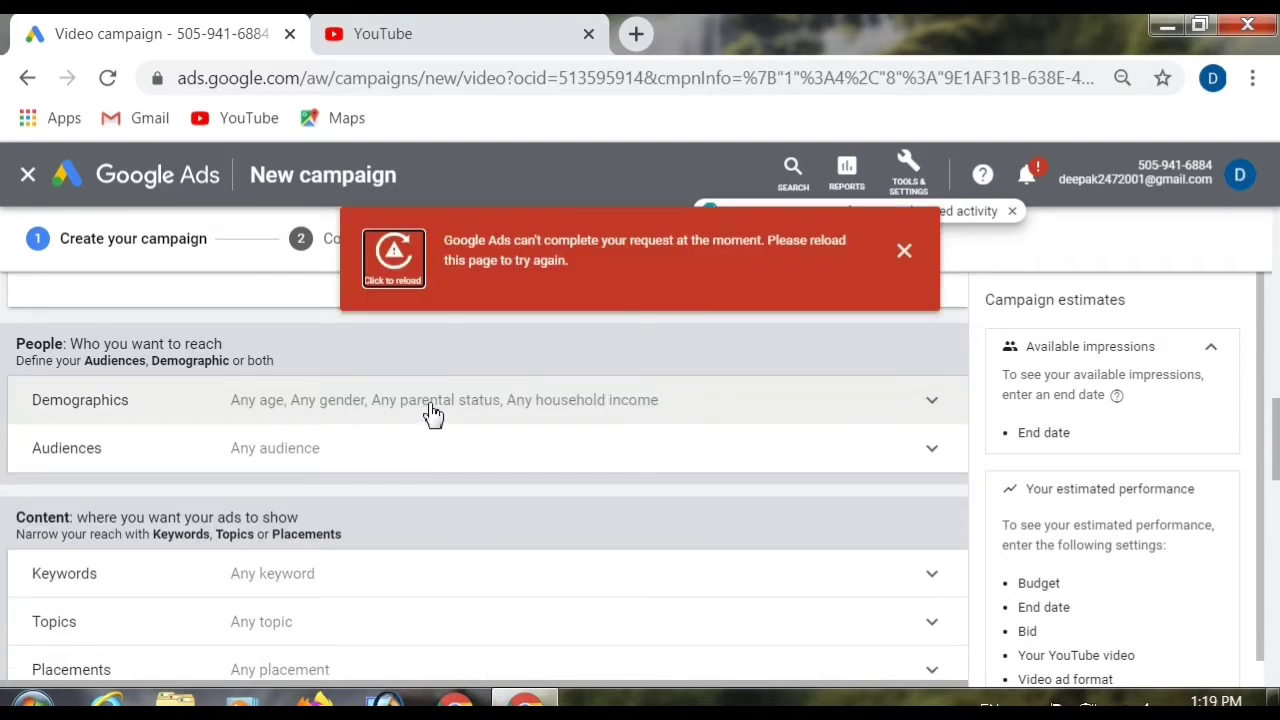
left_click(904, 250)
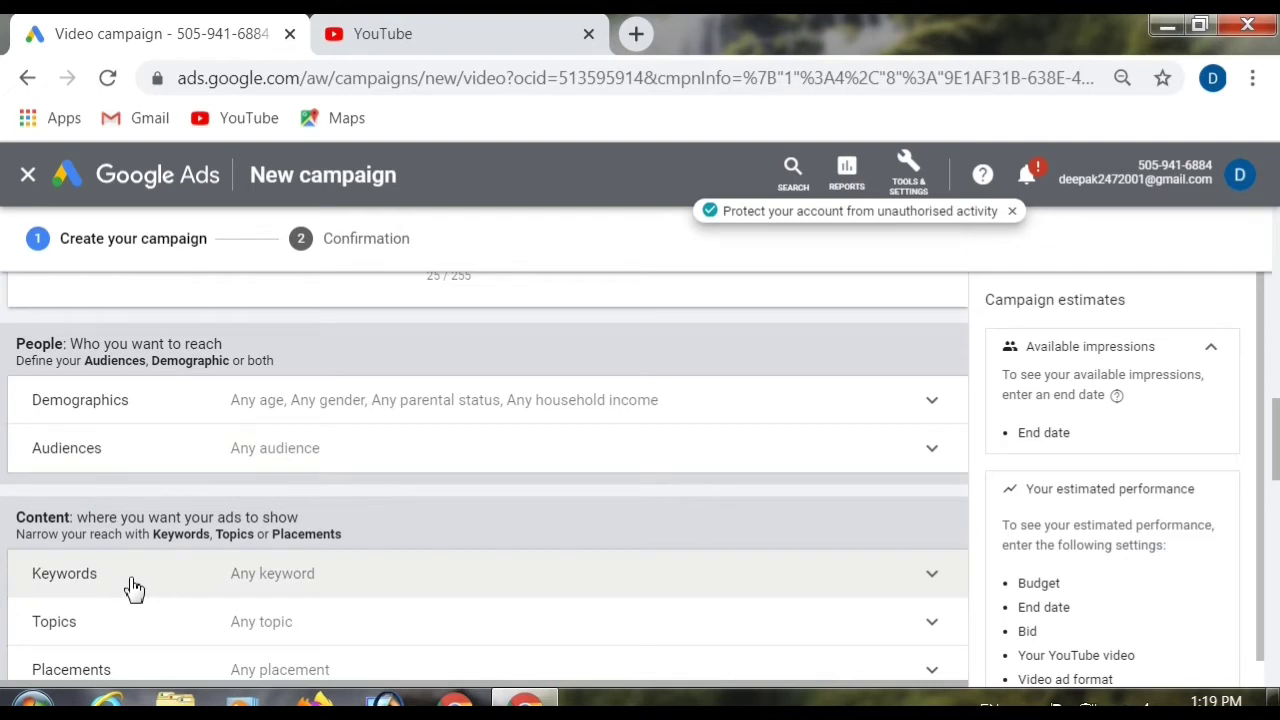
scroll(149, 594, "down", 1)
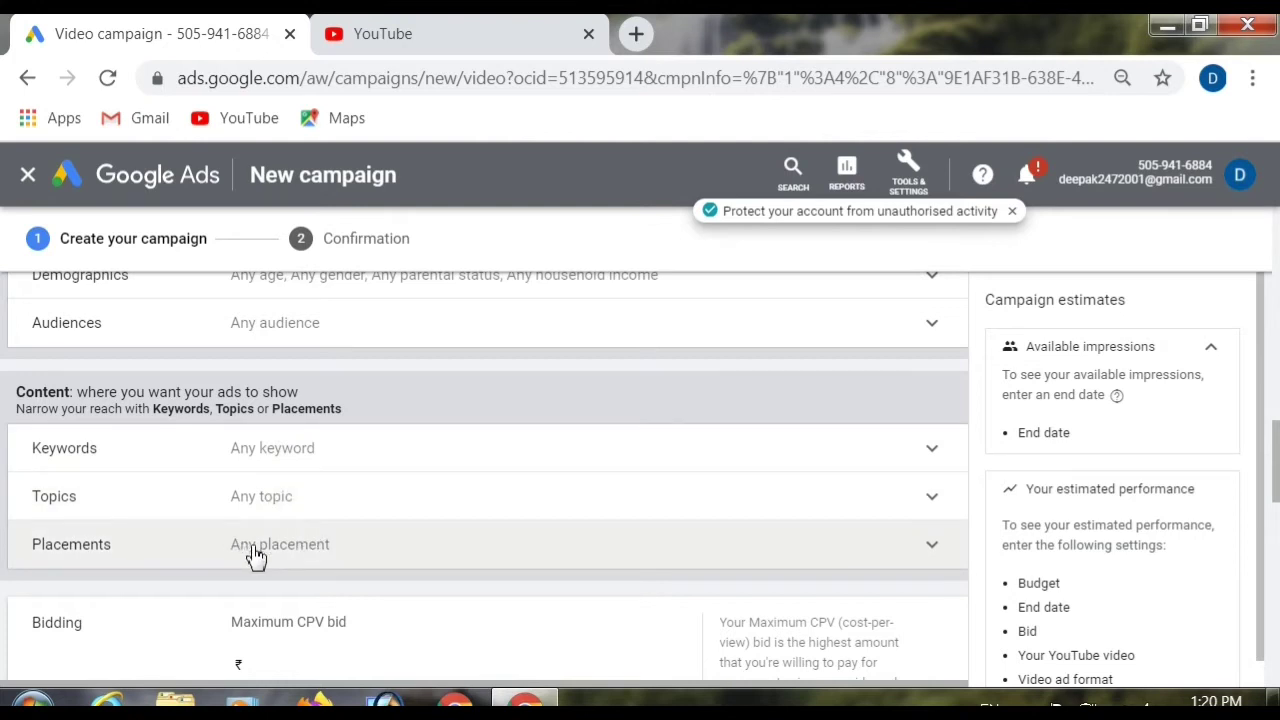
scroll(256, 556, "up", 1)
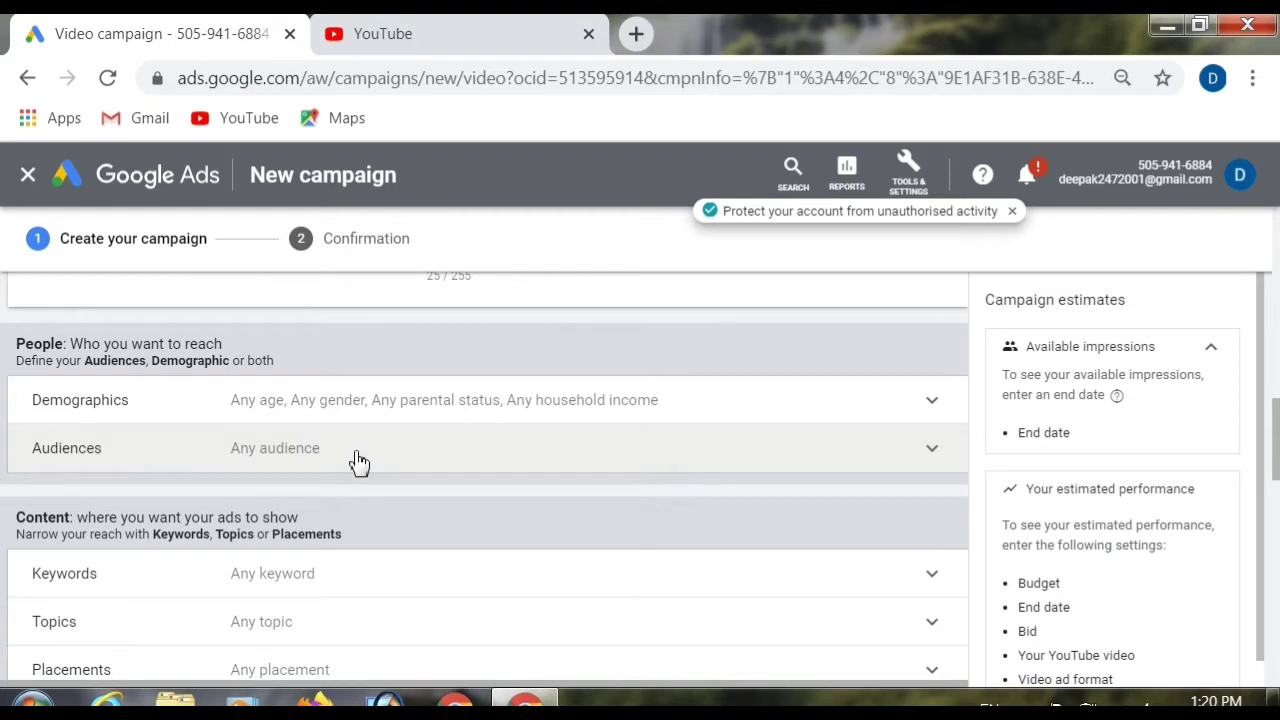
- Clear the existing keyword from the ad group's Keywords targeting
scroll(343, 531, "down", 1)
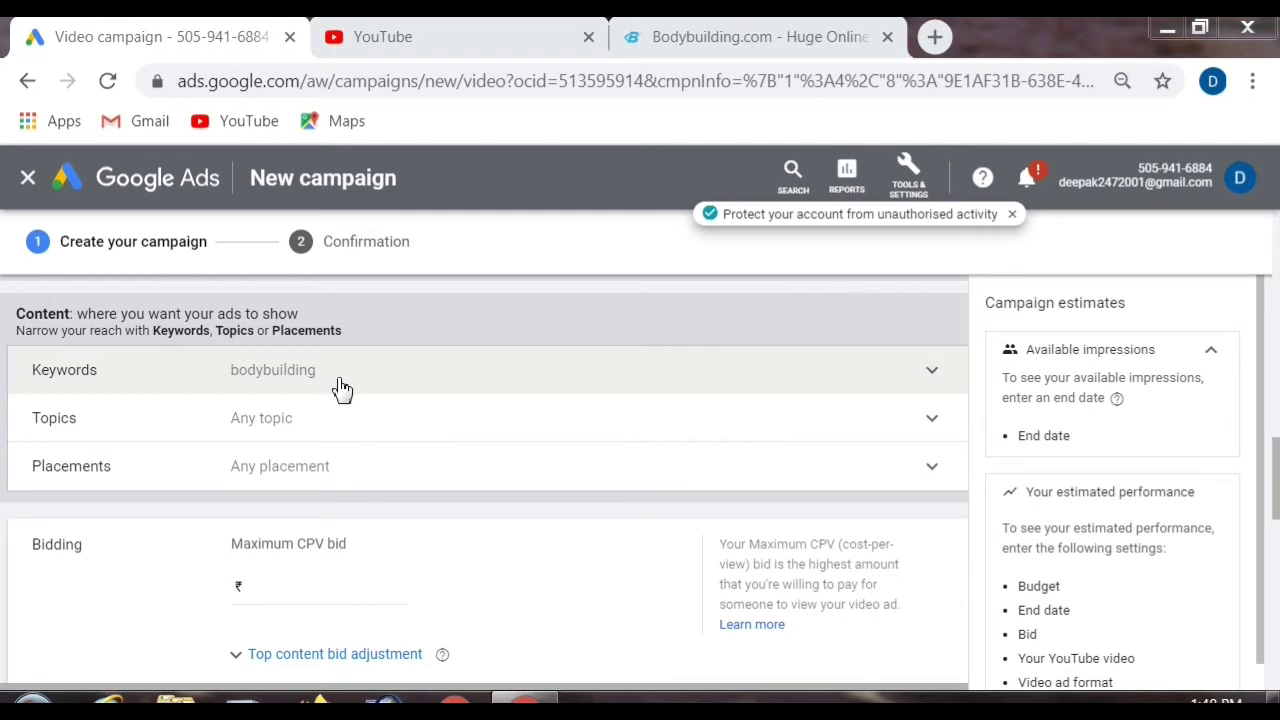
left_click(368, 380)
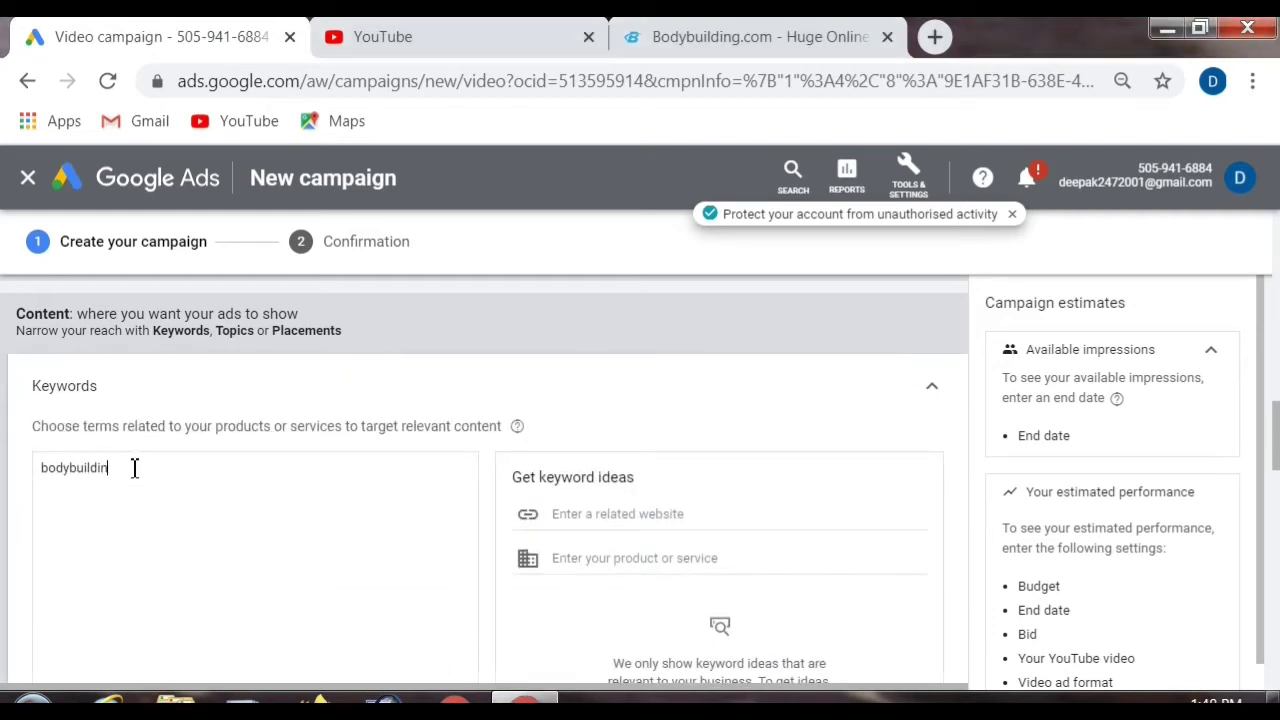
key("BackSpace")
key("BackSpace")
key("BackSpace")
key("BackSpace")
key("BackSpace")
key("BackSpace")
key("BackSpace")
key("BackSpace")
key("BackSpace")
key("BackSpace")
key("BackSpace")
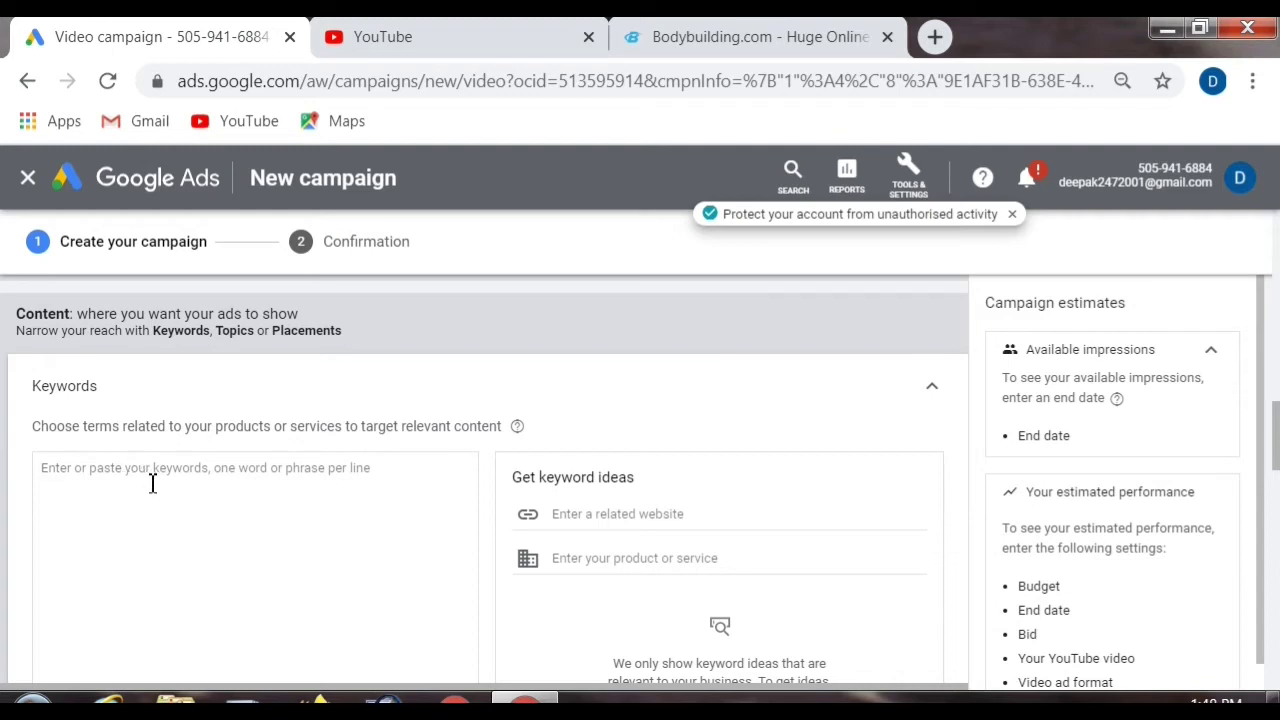
- Get keyword ideas for the product or service "bodybuilding"
scroll(152, 484, "down", 1)
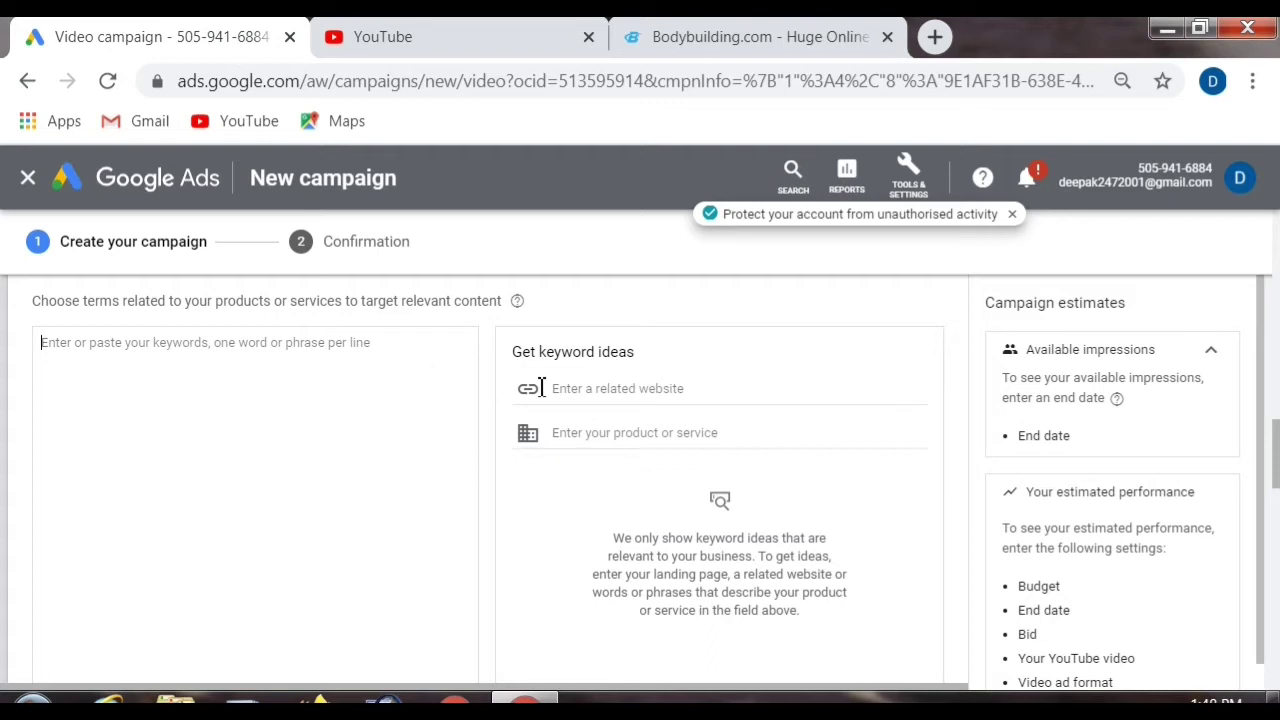
right_click(597, 440)
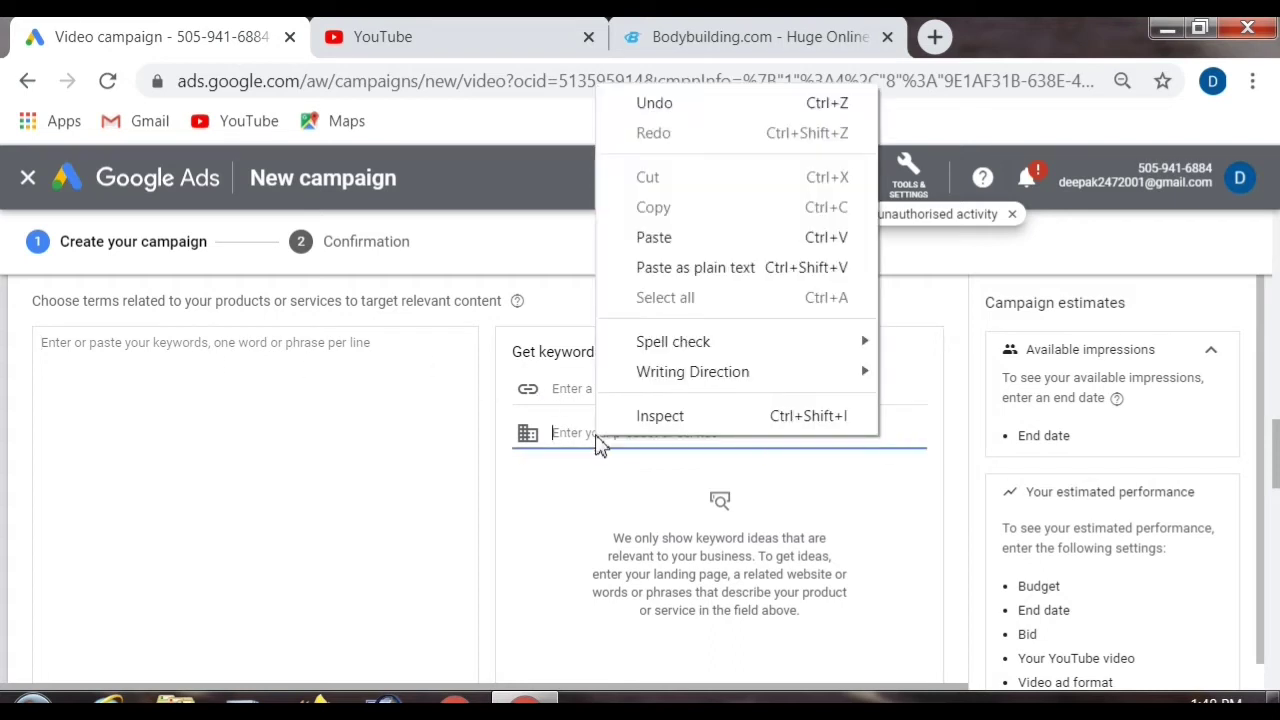
left_click(694, 240)
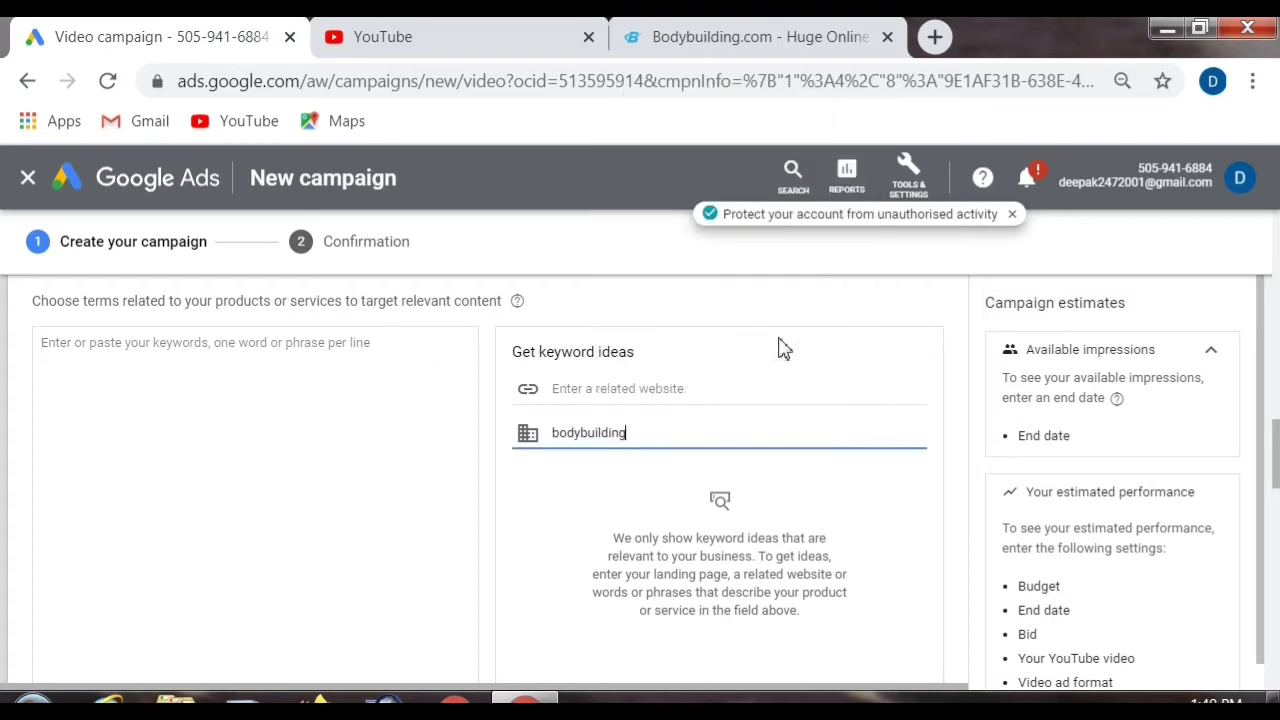
left_click(224, 461)
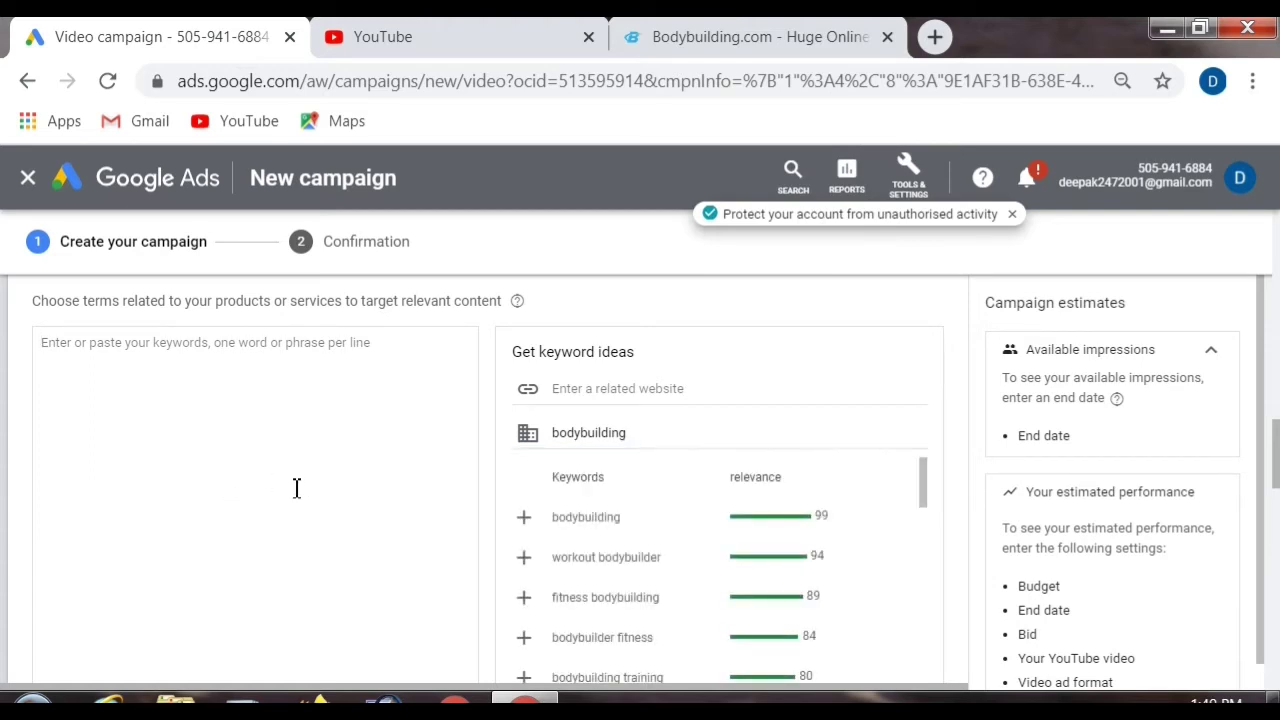
- Examine the suggested keywords with their relevance scores and the Bidding and video ad sections further down
scroll(569, 490, "down", 1)
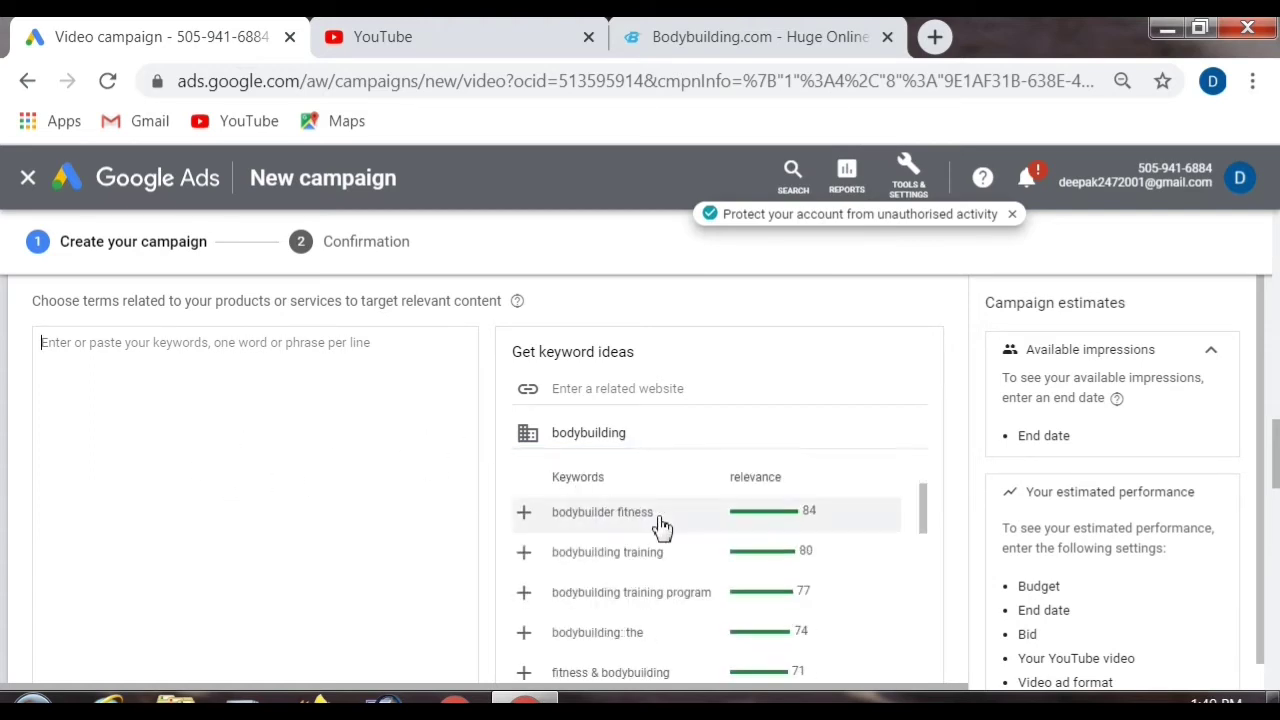
scroll(662, 527, "up", 1)
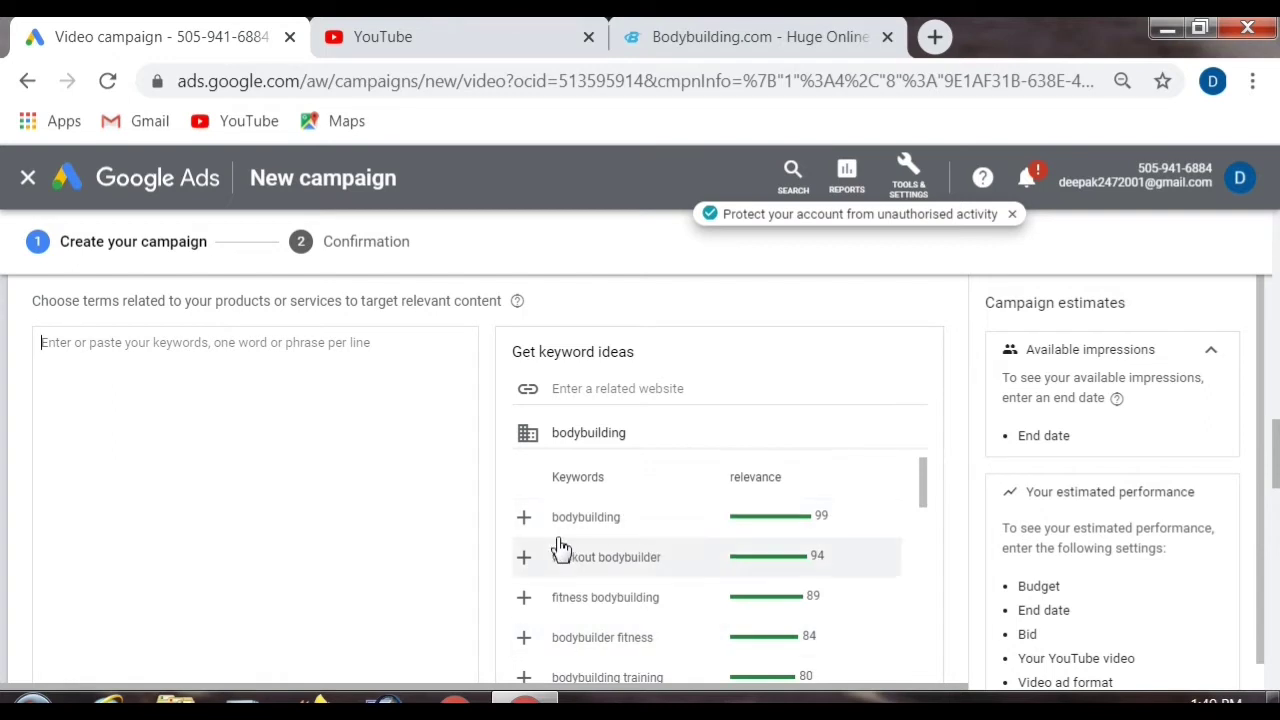
scroll(575, 540, "down", 1)
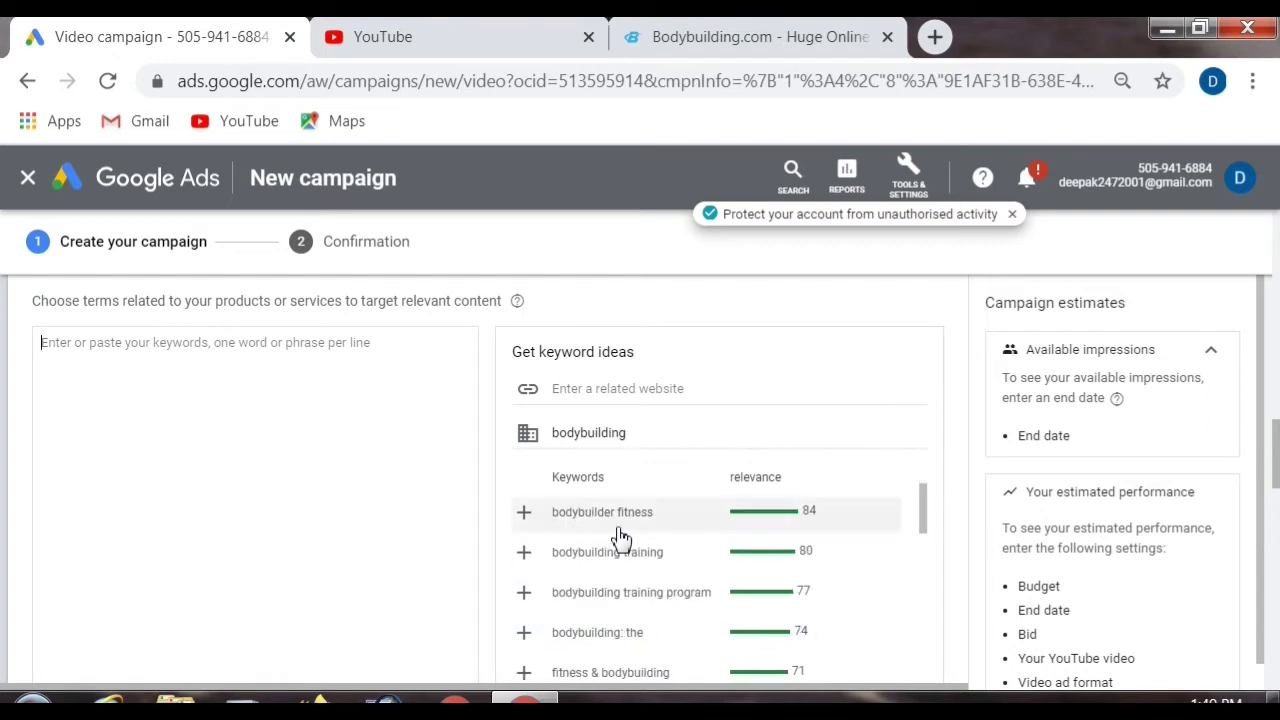
scroll(595, 535, "up", 1)
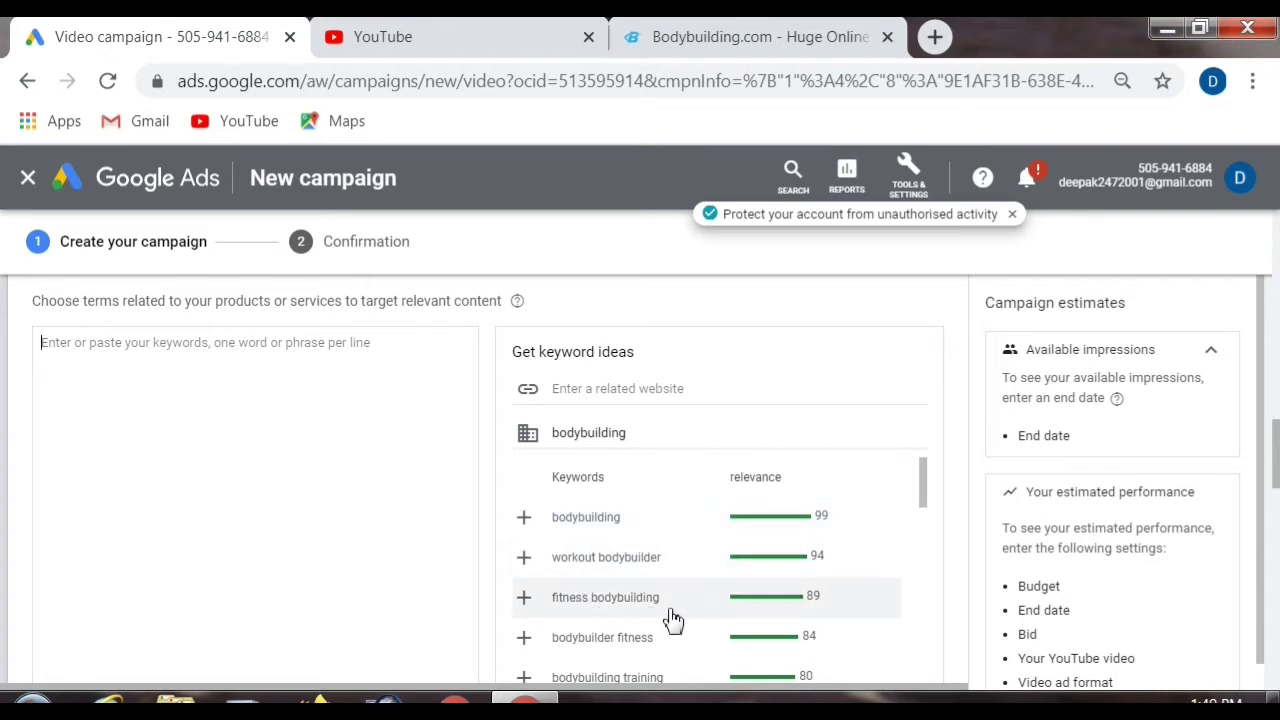
scroll(665, 612, "down", 3)
scroll(670, 618, "down", 5)
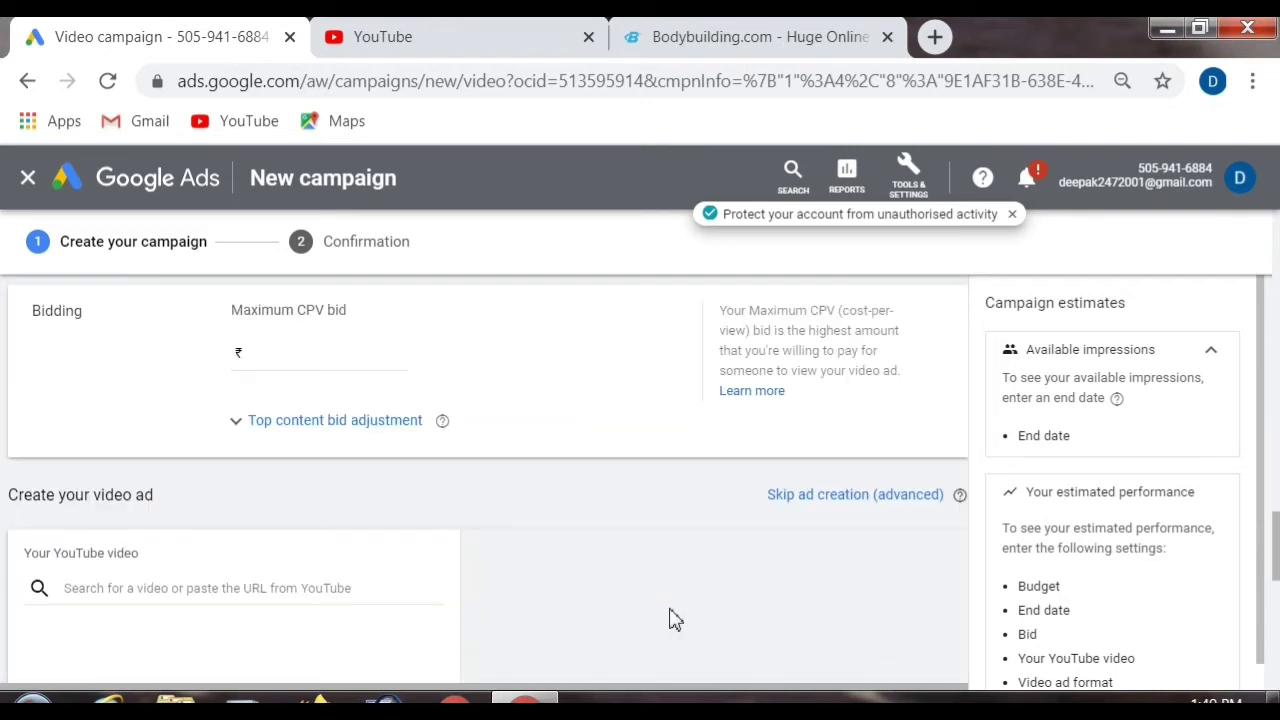
scroll(714, 517, "up", 2)
scroll(714, 517, "up", 10)
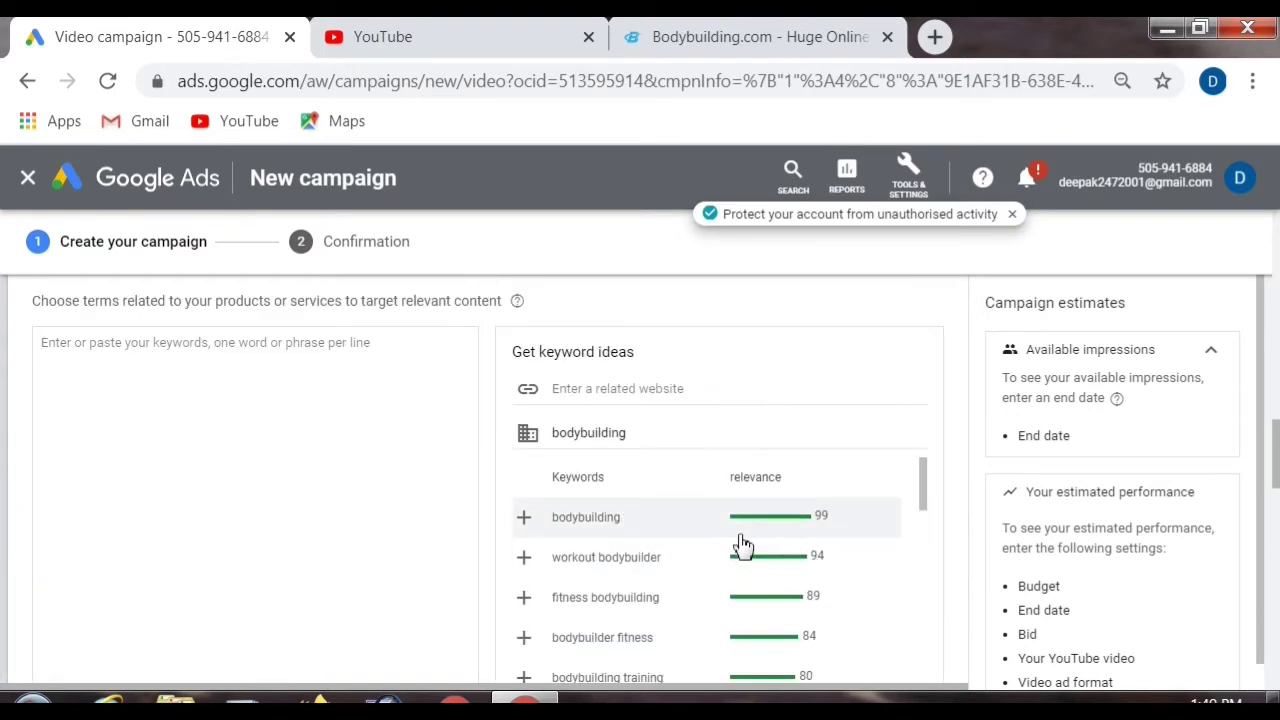
- Add the suggested keywords "bodybuilding", "fitness bodybuilding", "workout bodybuilder" and "bodybuilding training" to the ad group
left_click(598, 527)
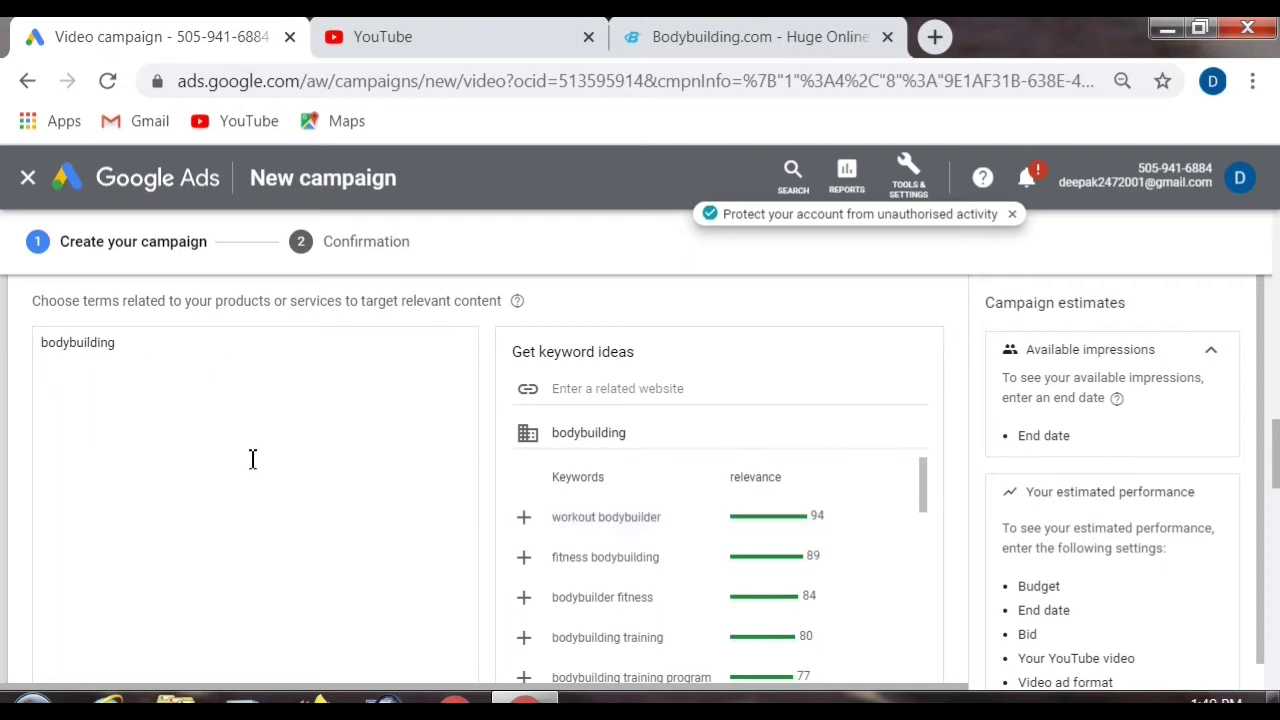
left_click(620, 568)
left_click(650, 522)
left_click(619, 560)
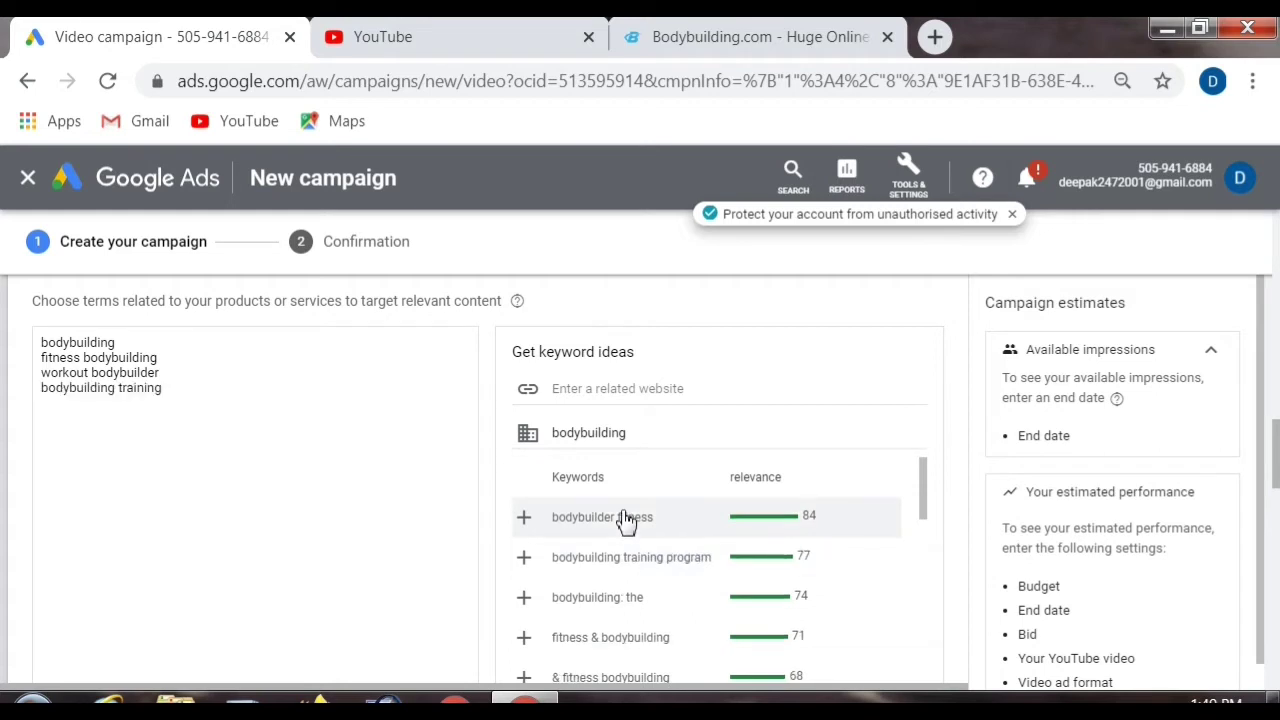
- Add the suggested keywords "bodybuilder fitness", "fitness & bodybuilding", "bodybuilding: the", "bodybuilding program" and "mens bodybuilding"
left_click(625, 520)
left_click(657, 604)
left_click(651, 566)
left_click(565, 600)
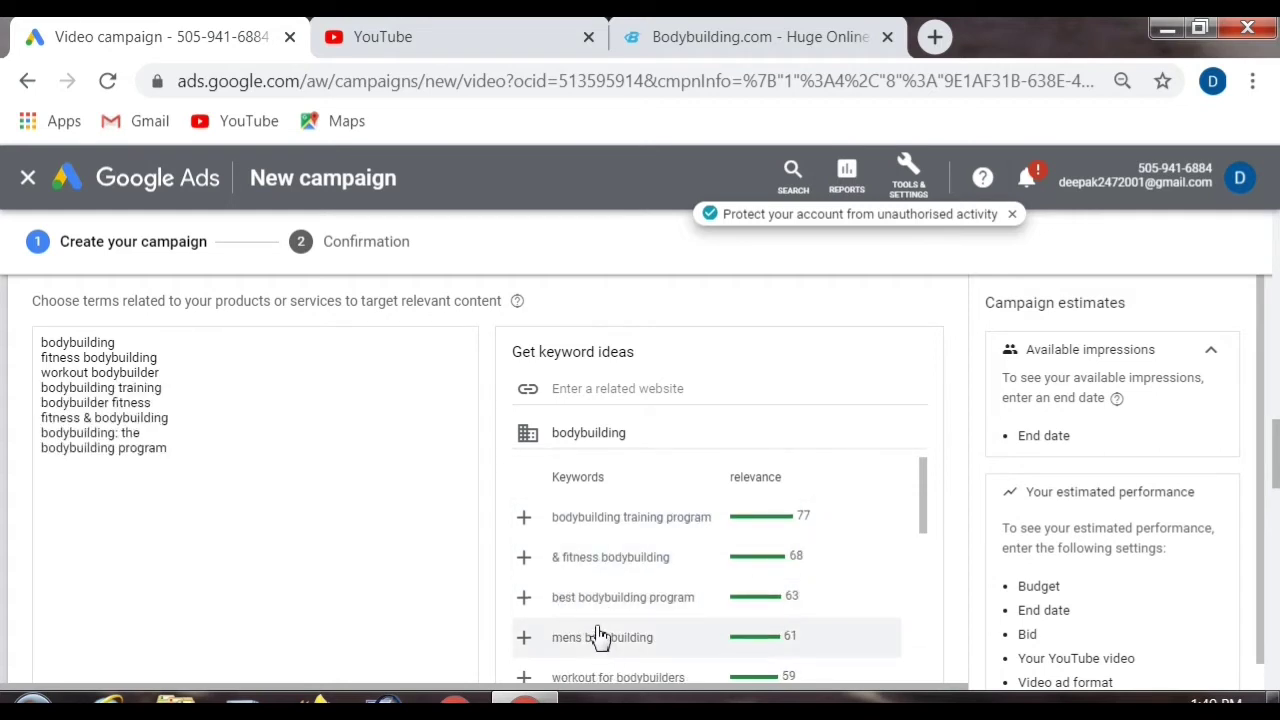
left_click(598, 637)
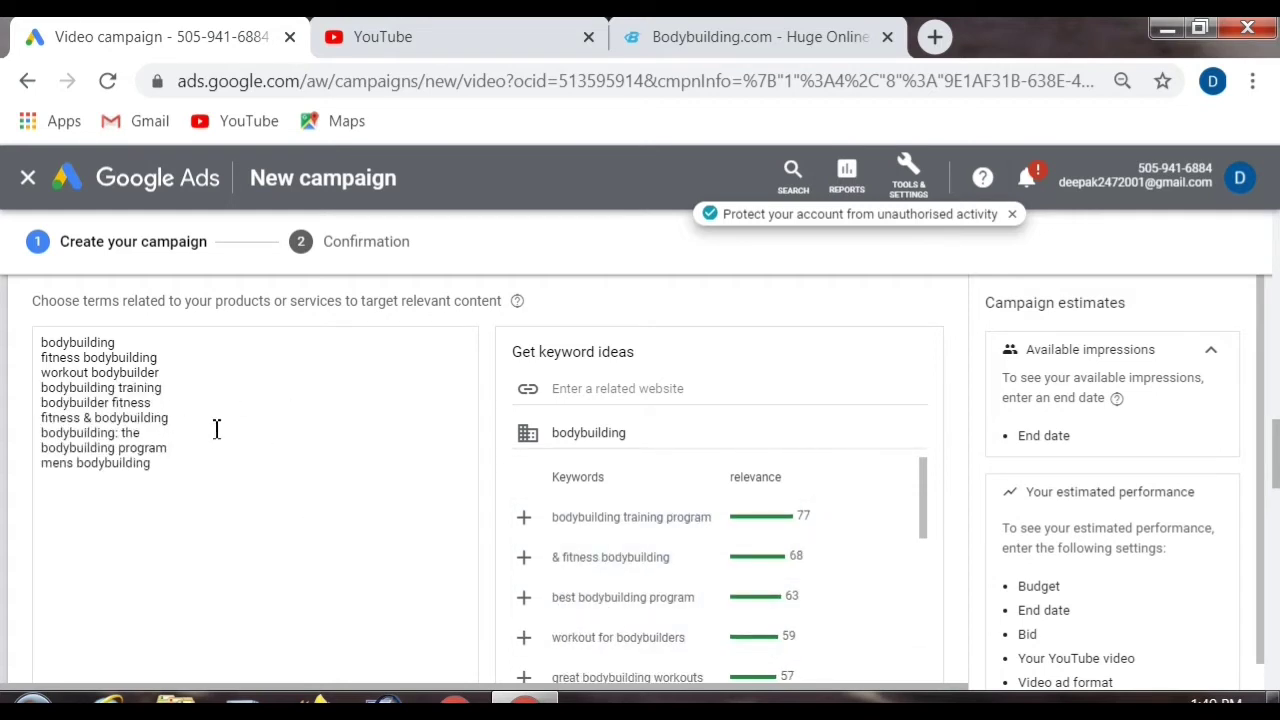
- Review the chosen keyword list and the remaining keyword ideas for bodybuilding
scroll(289, 457, "down", 5)
scroll(299, 450, "up", 3)
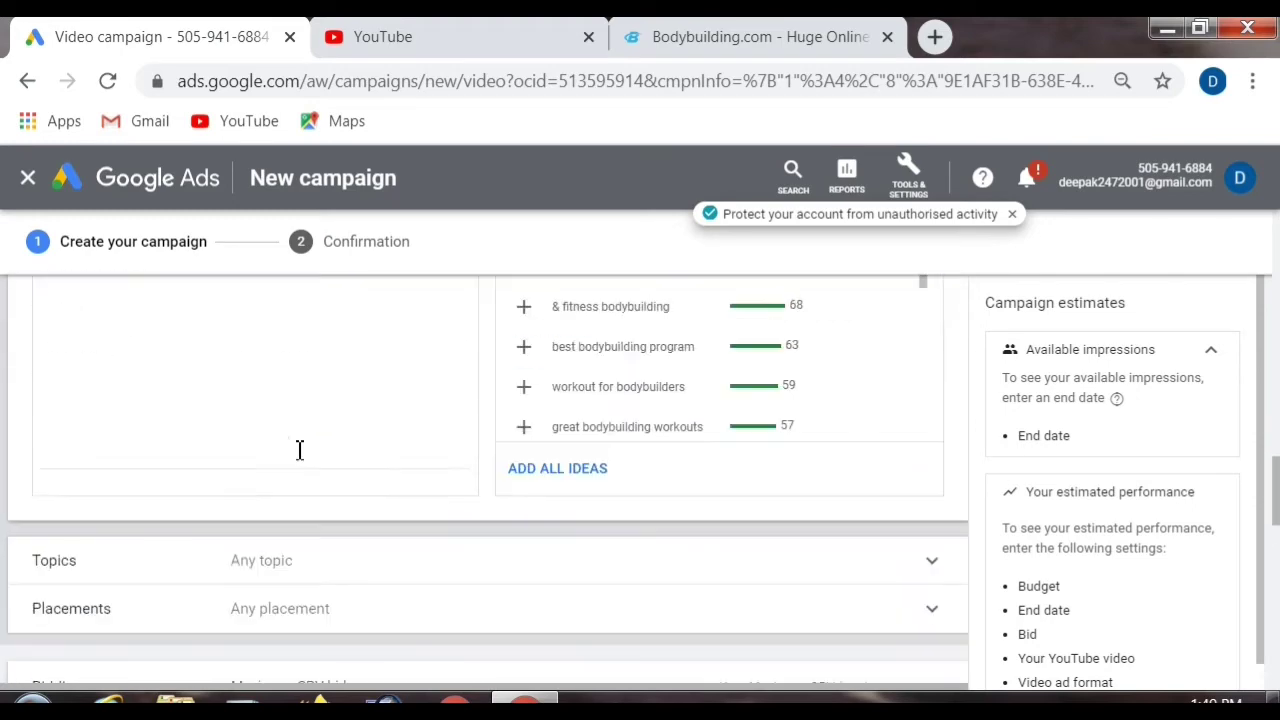
scroll(229, 391, "up", 3)
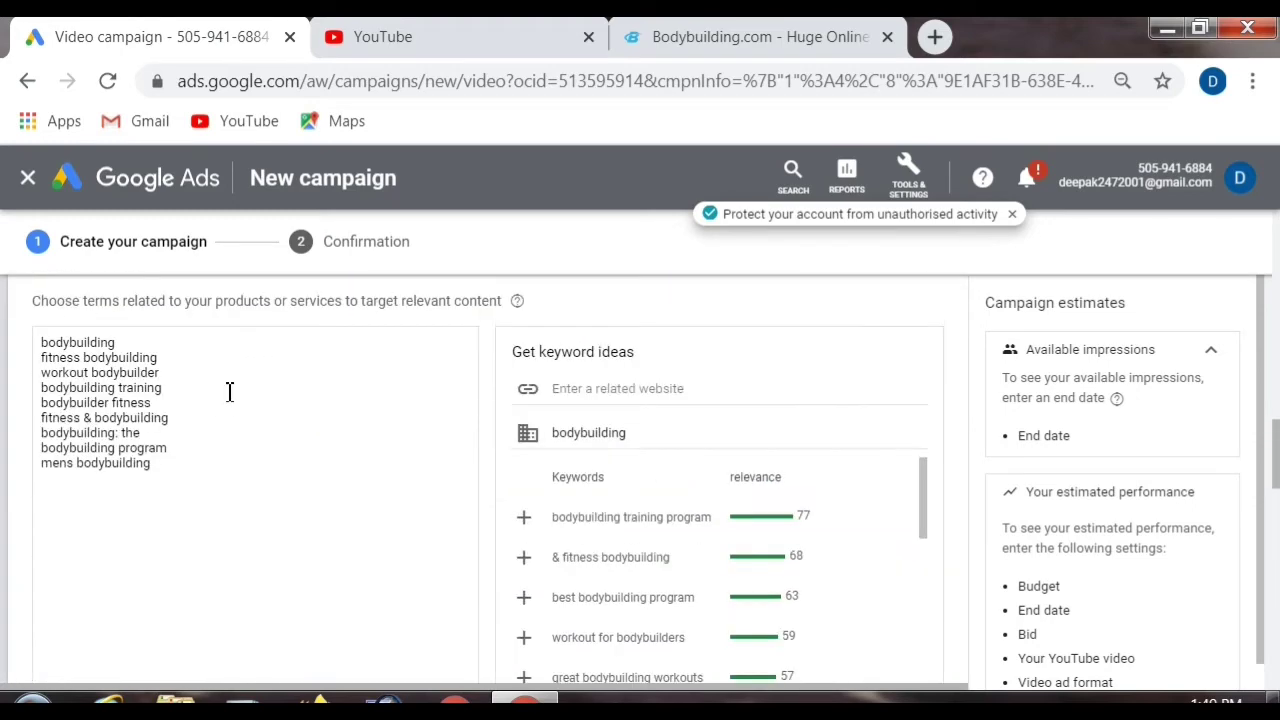
scroll(287, 465, "up", 1)
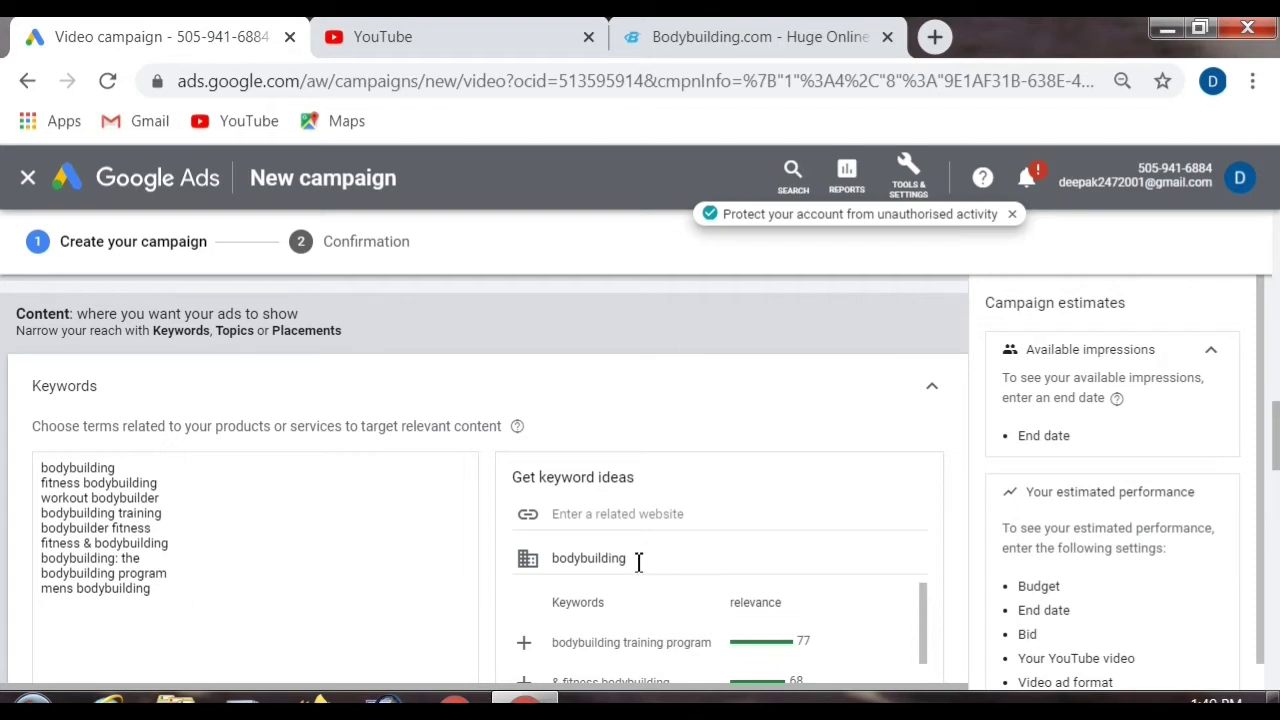
scroll(716, 642, "down", 5)
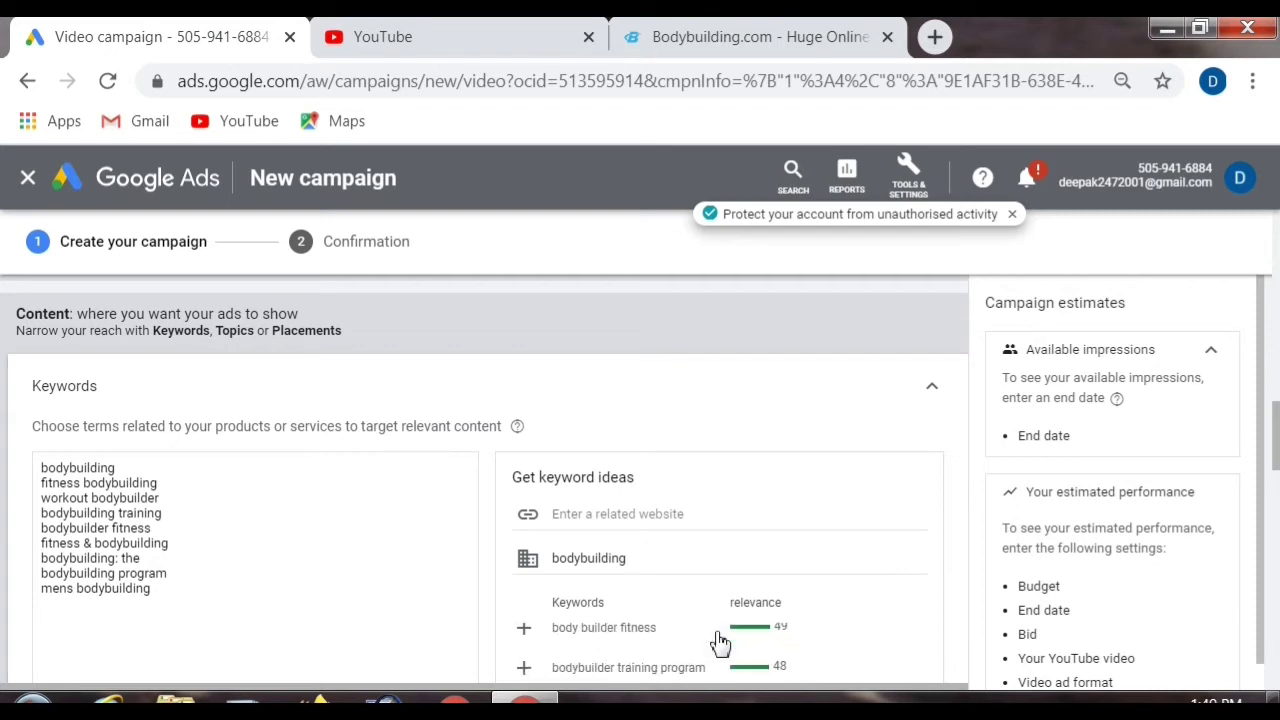
scroll(716, 642, "up", 6)
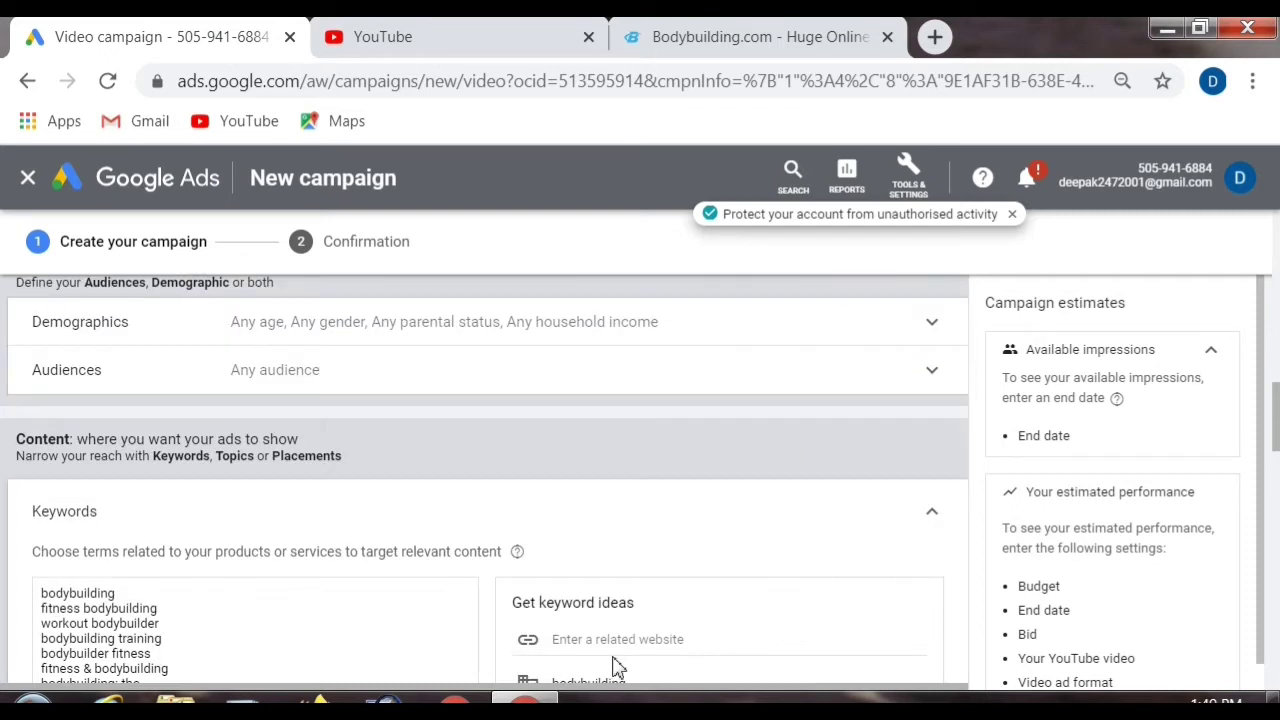
scroll(436, 623, "down", 2)
left_click(170, 591)
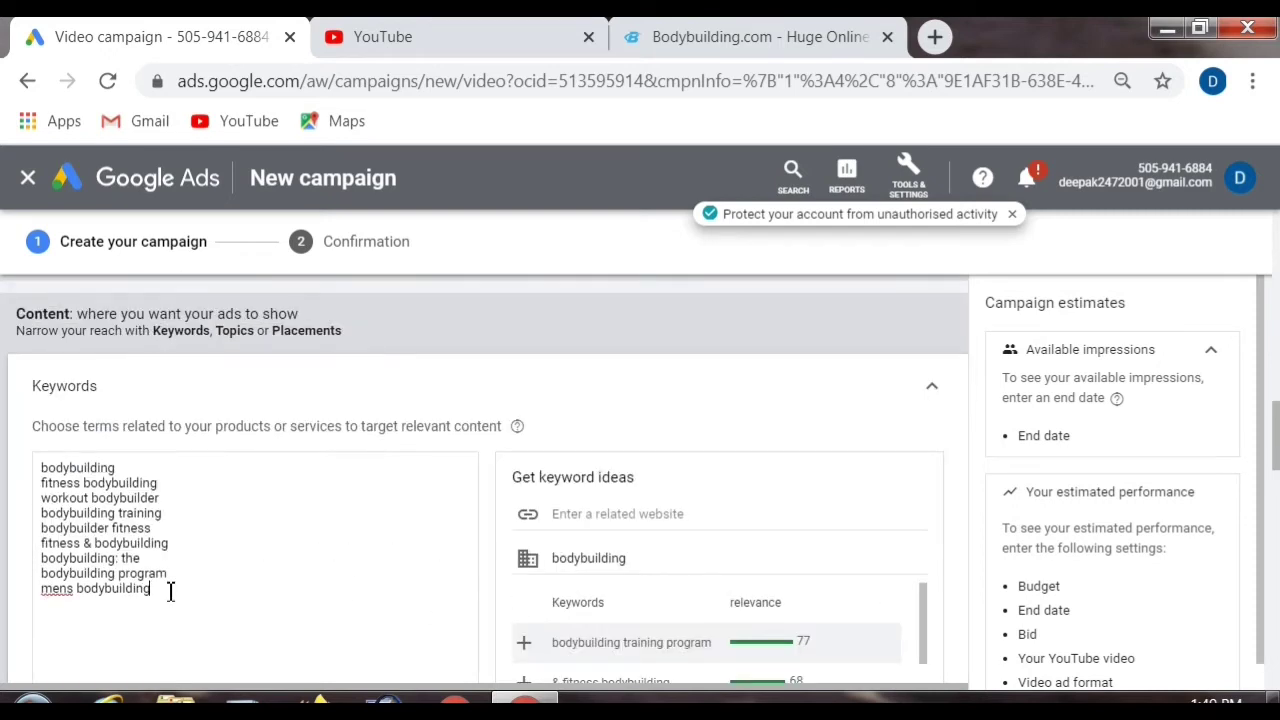
- Delete all the chosen bodybuilding keywords from the ad group's keyword list, leaving it empty
key("BackSpace")
key("BackSpace")
key("BackSpace")
key("BackSpace")
key("BackSpace")
key("BackSpace")
key("BackSpace")
key("BackSpace")
key("BackSpace")
key("BackSpace")
key("BackSpace")
key("BackSpace")
key("BackSpace")
key("BackSpace")
key("BackSpace")
key("BackSpace")
key("BackSpace")
key("BackSpace")
key("BackSpace")
key("BackSpace")
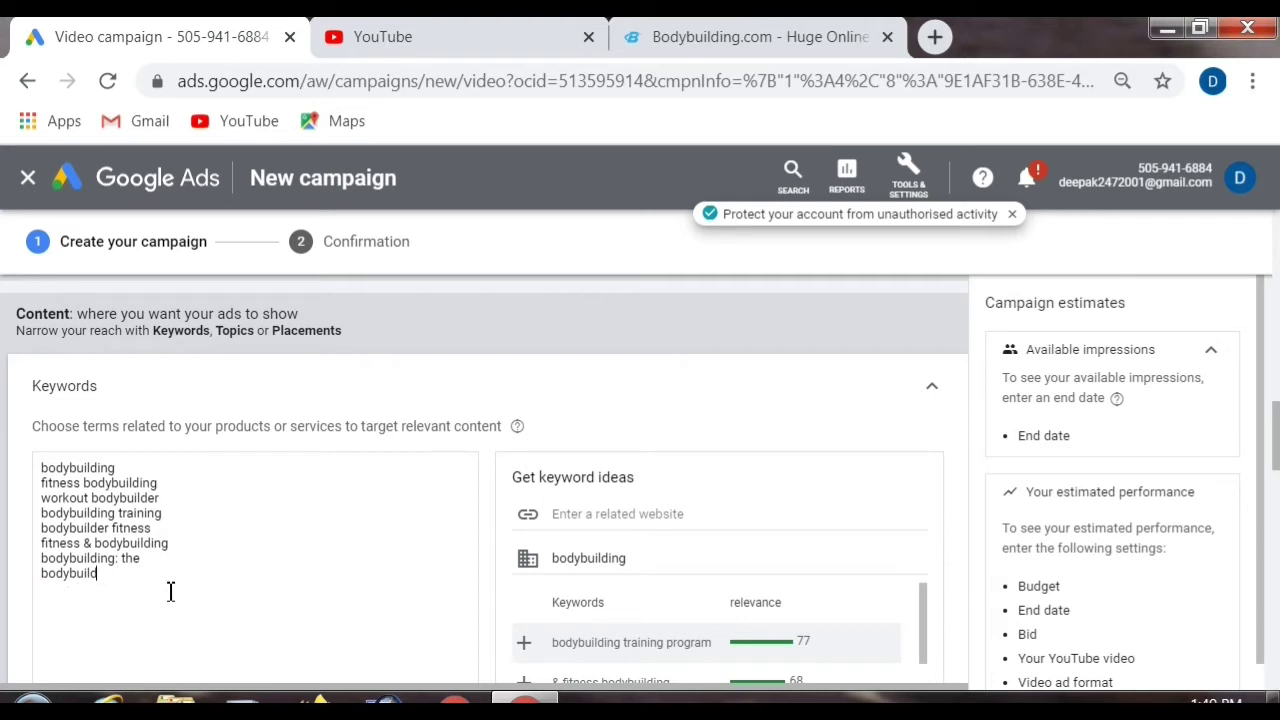
key("BackSpace")
key("BackSpace")
key("BackSpace")
key("BackSpace")
key("BackSpace")
key("BackSpace")
key("BackSpace")
key("BackSpace")
key("BackSpace")
key("BackSpace")
key("BackSpace")
key("BackSpace")
key("BackSpace")
key("BackSpace")
key("BackSpace")
key("BackSpace")
key("BackSpace")
key("BackSpace")
key("BackSpace")
key("BackSpace")
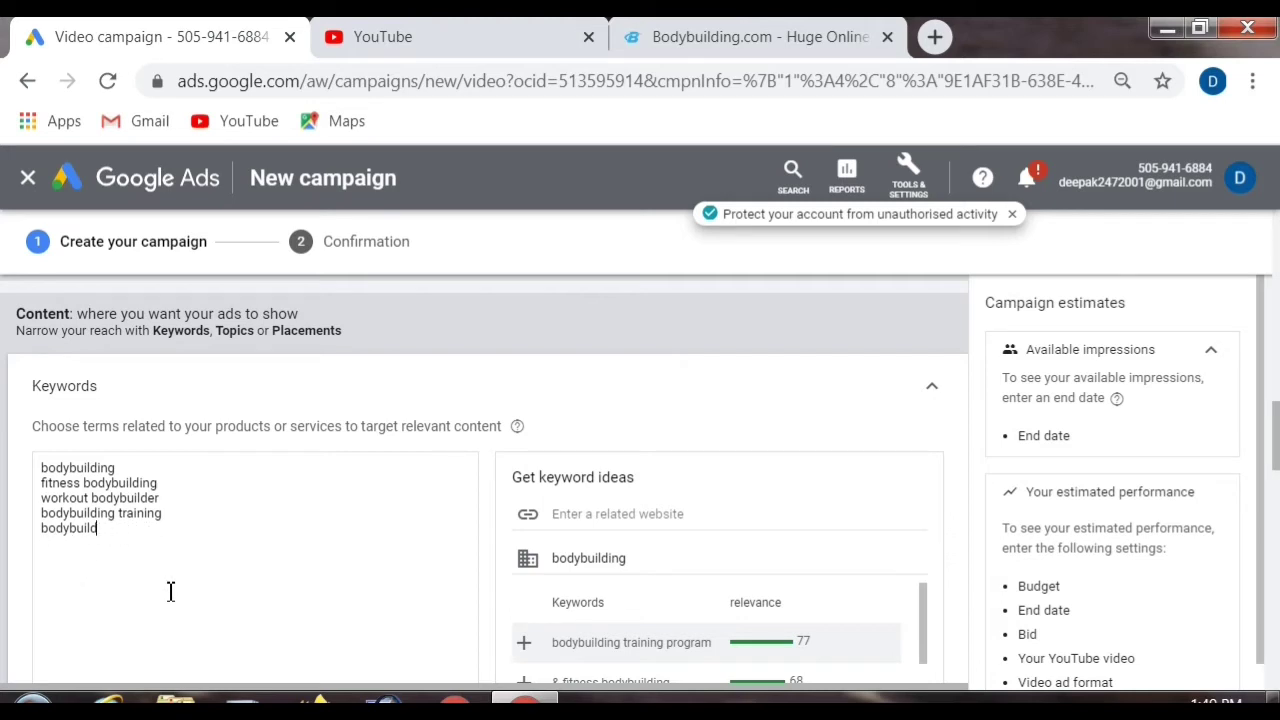
key("BackSpace")
key("BackSpace")
key("BackSpace")
key("BackSpace")
key("BackSpace")
key("BackSpace")
key("BackSpace")
key("BackSpace")
key("BackSpace")
key("BackSpace")
key("BackSpace")
key("BackSpace")
key("BackSpace")
key("BackSpace")
key("BackSpace")
key("BackSpace")
key("BackSpace")
key("BackSpace")
key("BackSpace")
key("BackSpace")
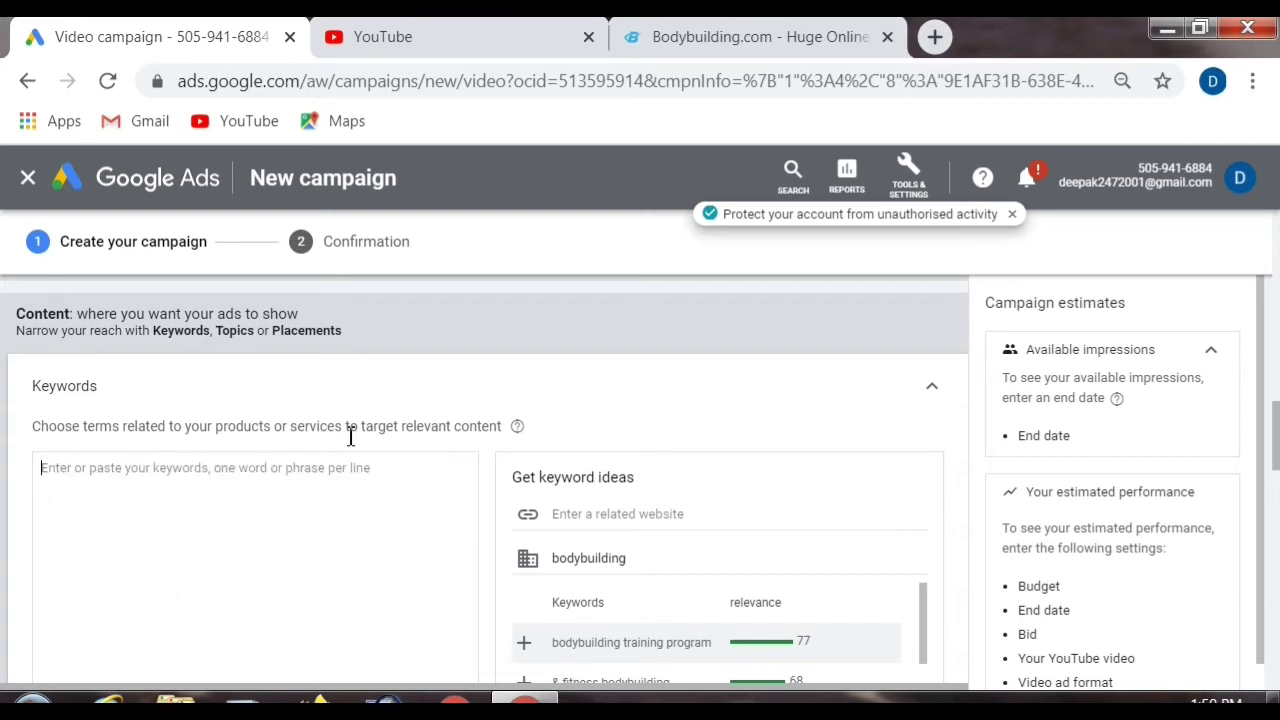
- Clear the product or service term used for the keyword ideas
left_click(646, 566)
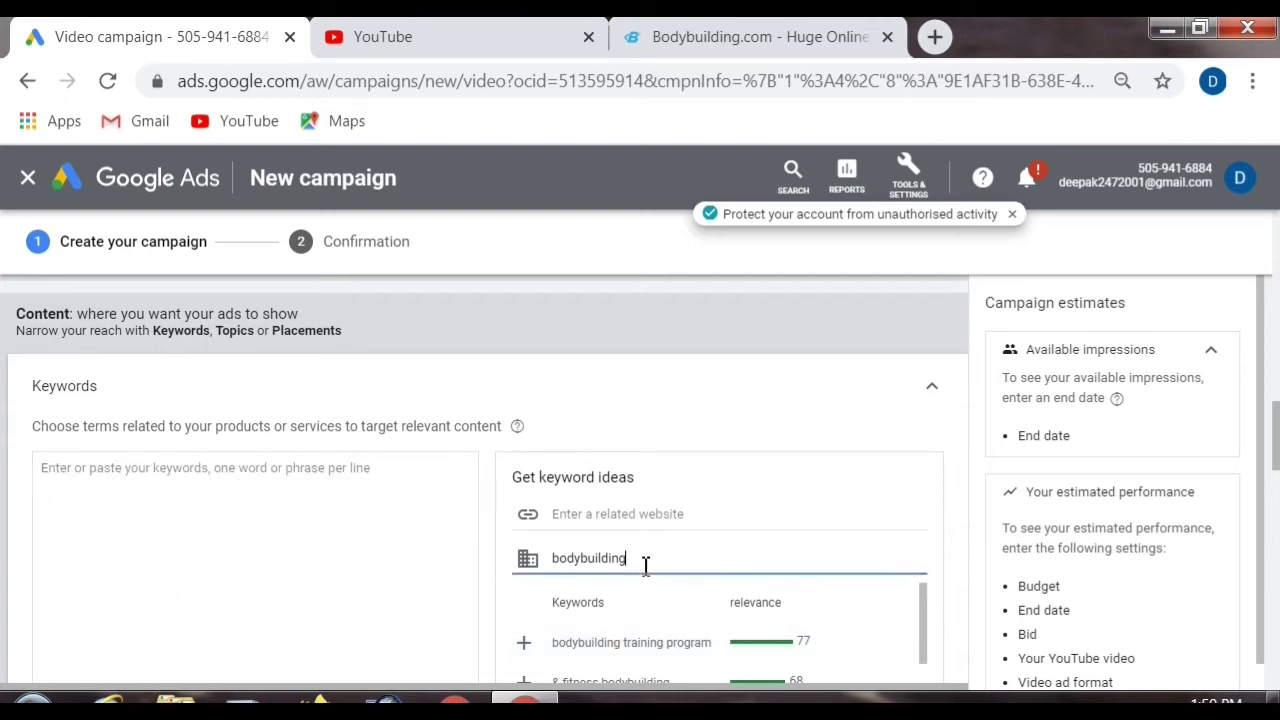
key("BackSpace")
key("BackSpace")
key("BackSpace")
key("BackSpace")
key("BackSpace")
key("BackSpace")
key("BackSpace")
key("BackSpace")
key("BackSpace")
key("BackSpace")
key("BackSpace")
left_click(383, 580)
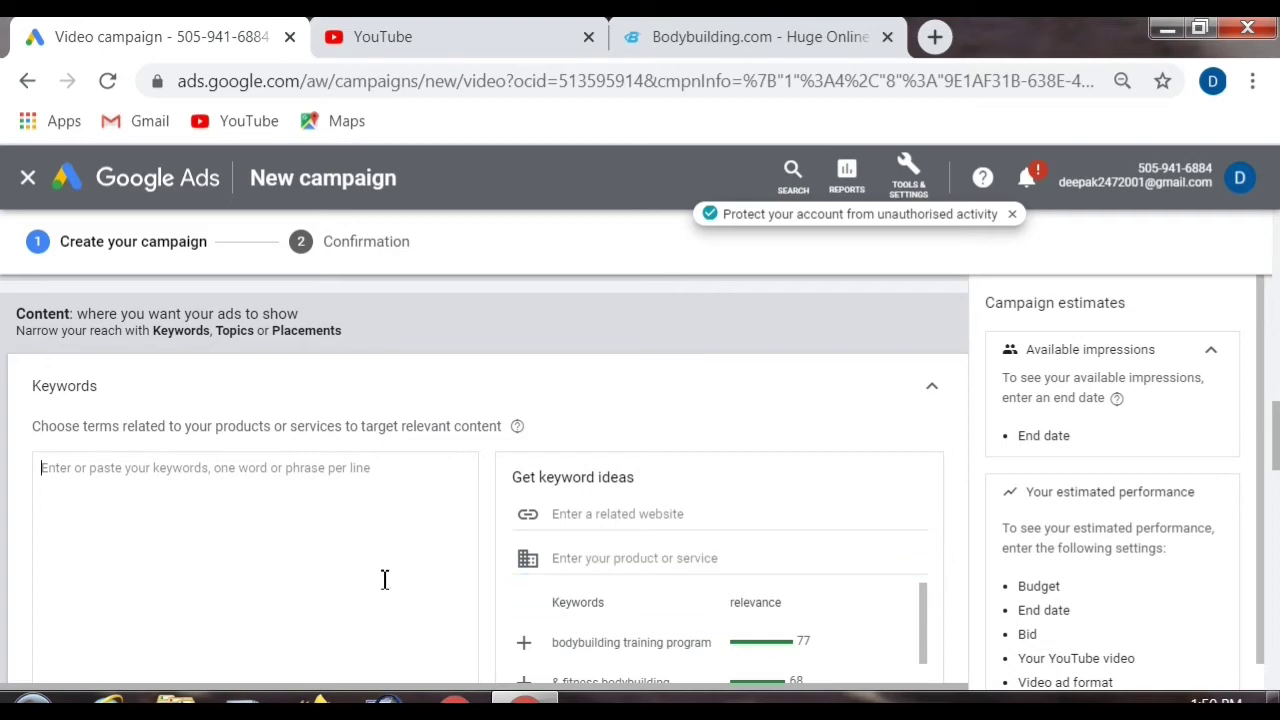
left_click(710, 38)
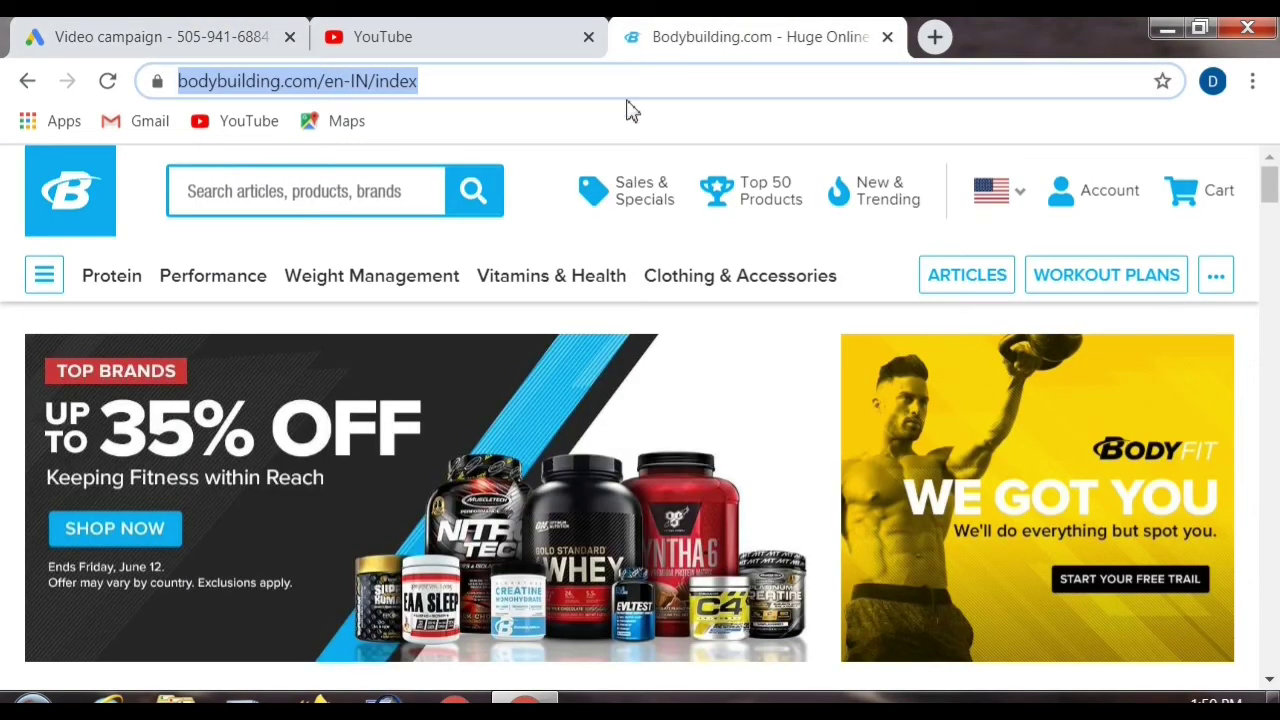
left_click_drag(439, 83, 185, 95)
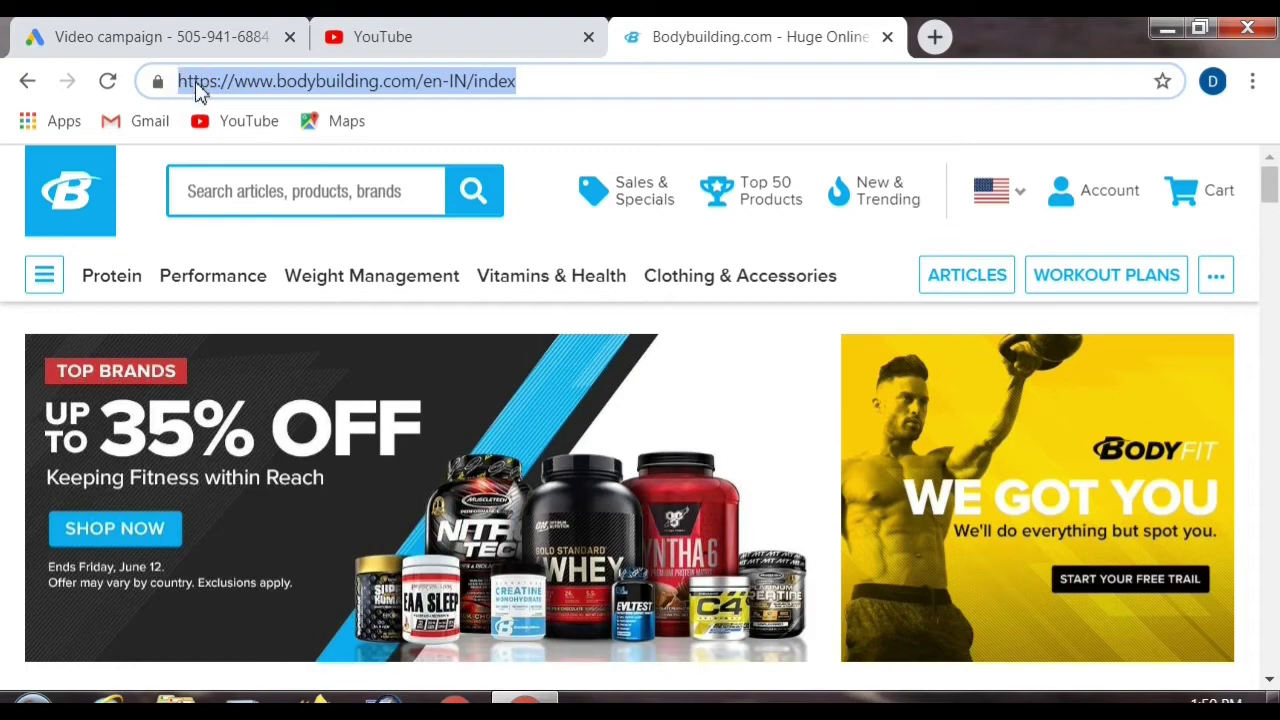
right_click(237, 83)
left_click(330, 172)
left_click(200, 37)
right_click(600, 513)
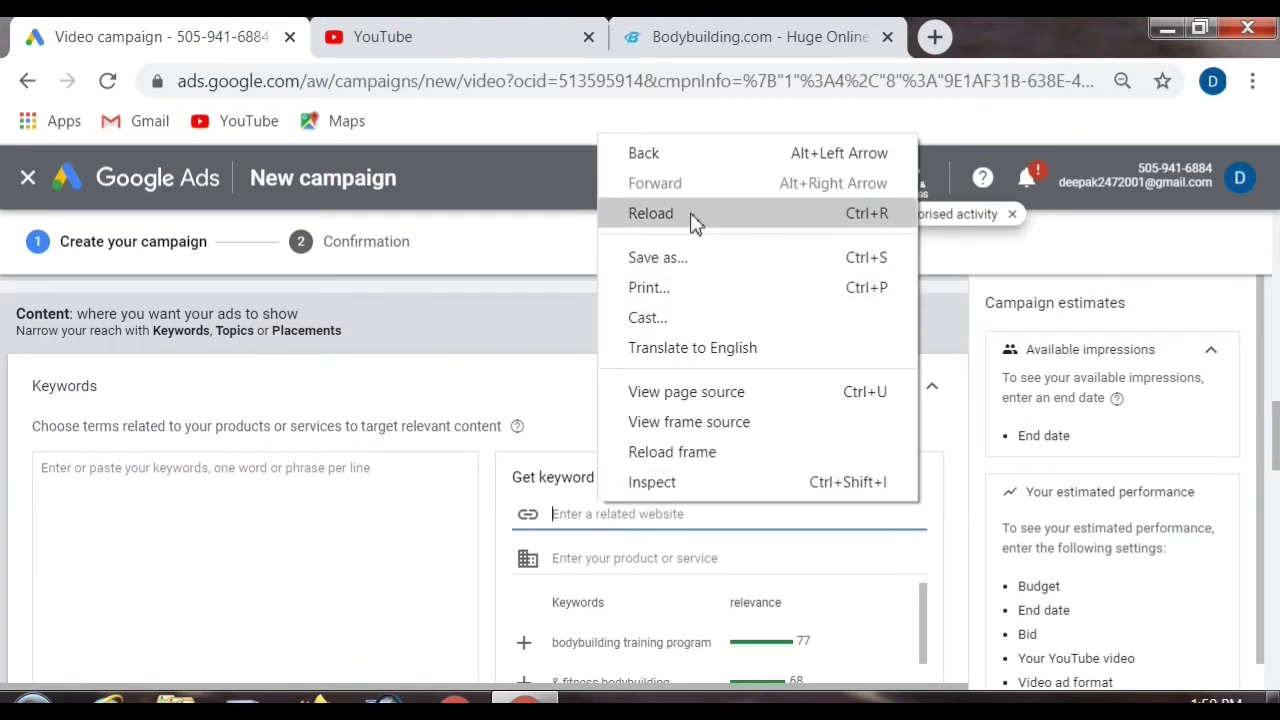
left_click(432, 578)
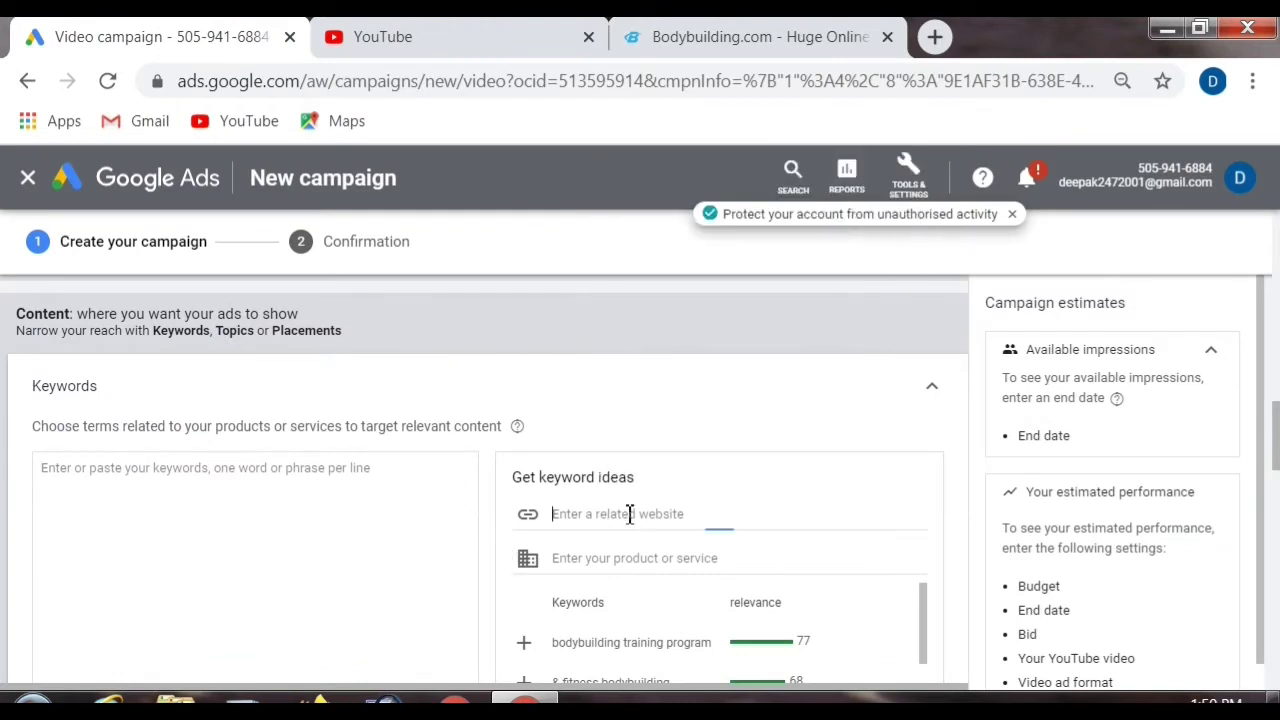
right_click(630, 514)
left_click(724, 314)
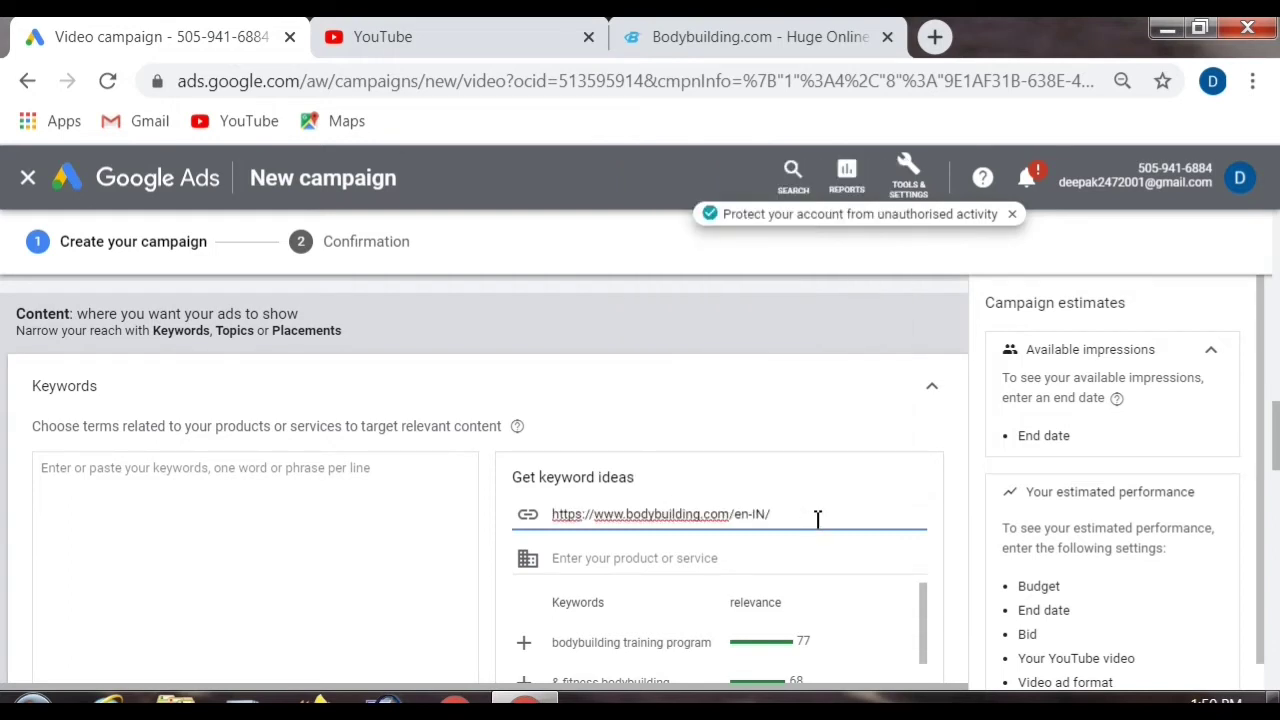
left_click(442, 597)
- Examine the keyword ideas suggested for the website with their relevance scores, plus the option to add all ideas and the sections below
scroll(428, 553, "down", 1)
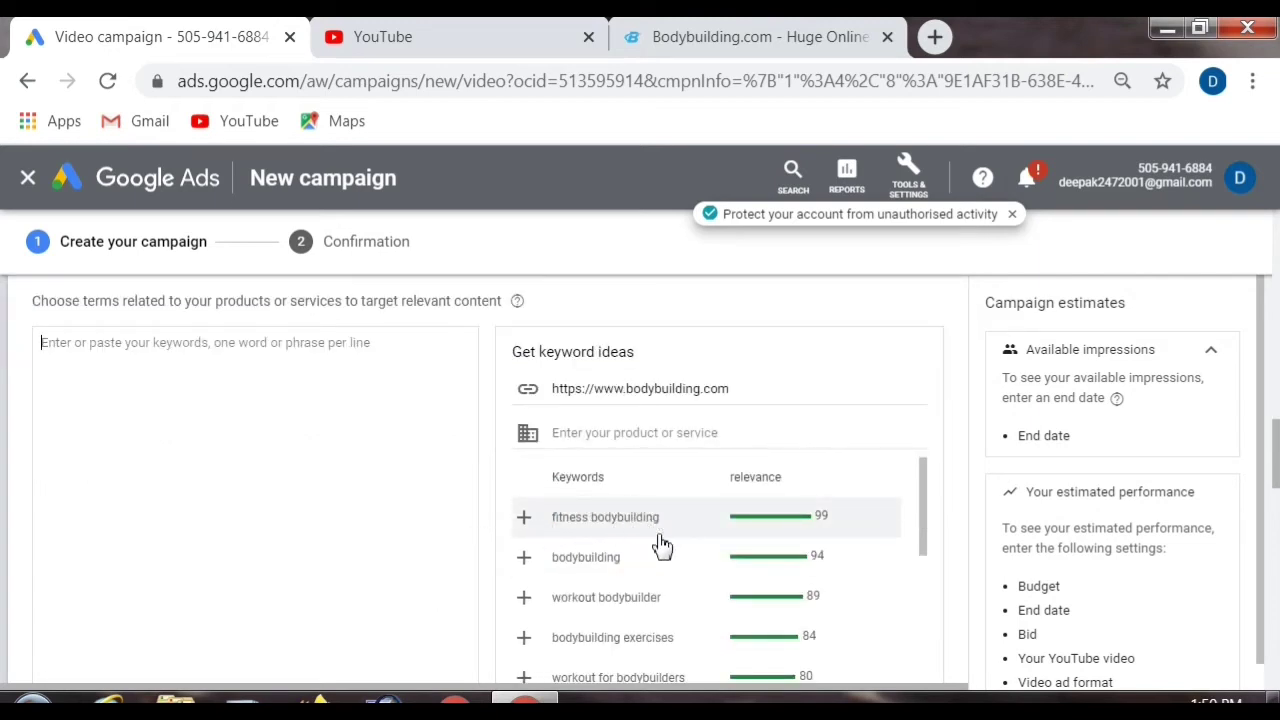
scroll(665, 565, "down", 1)
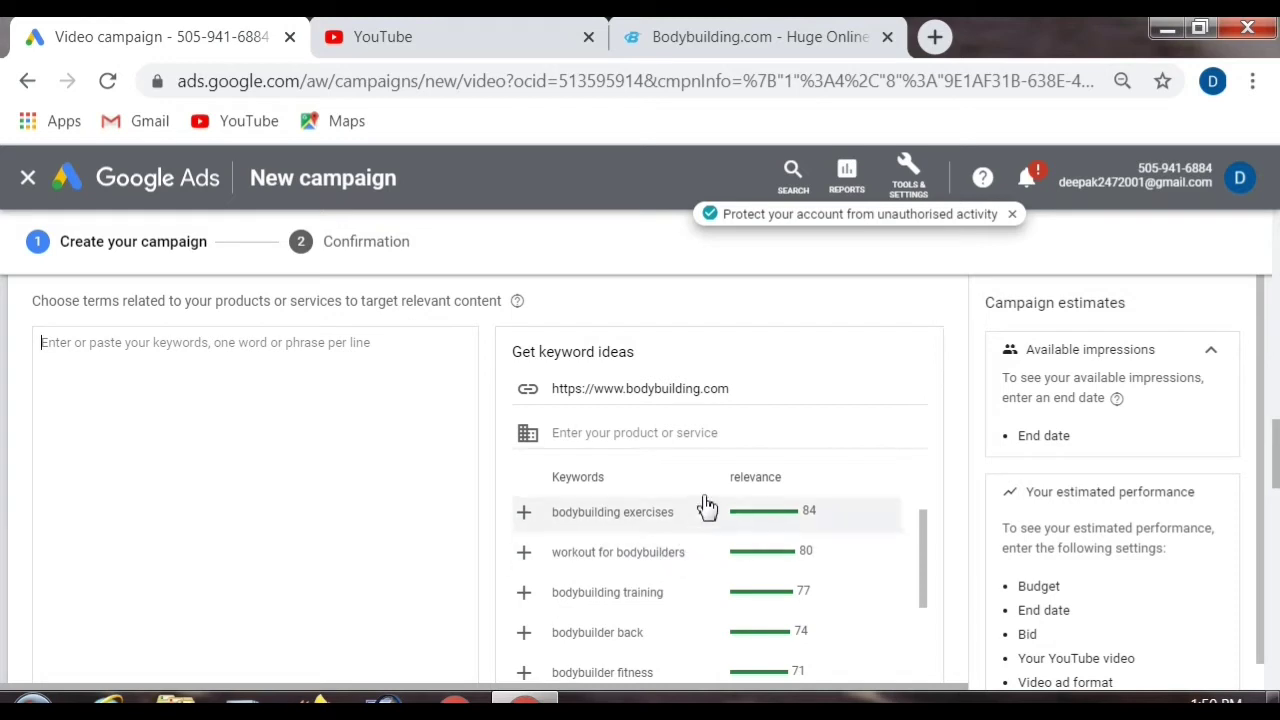
scroll(660, 540, "down", 5)
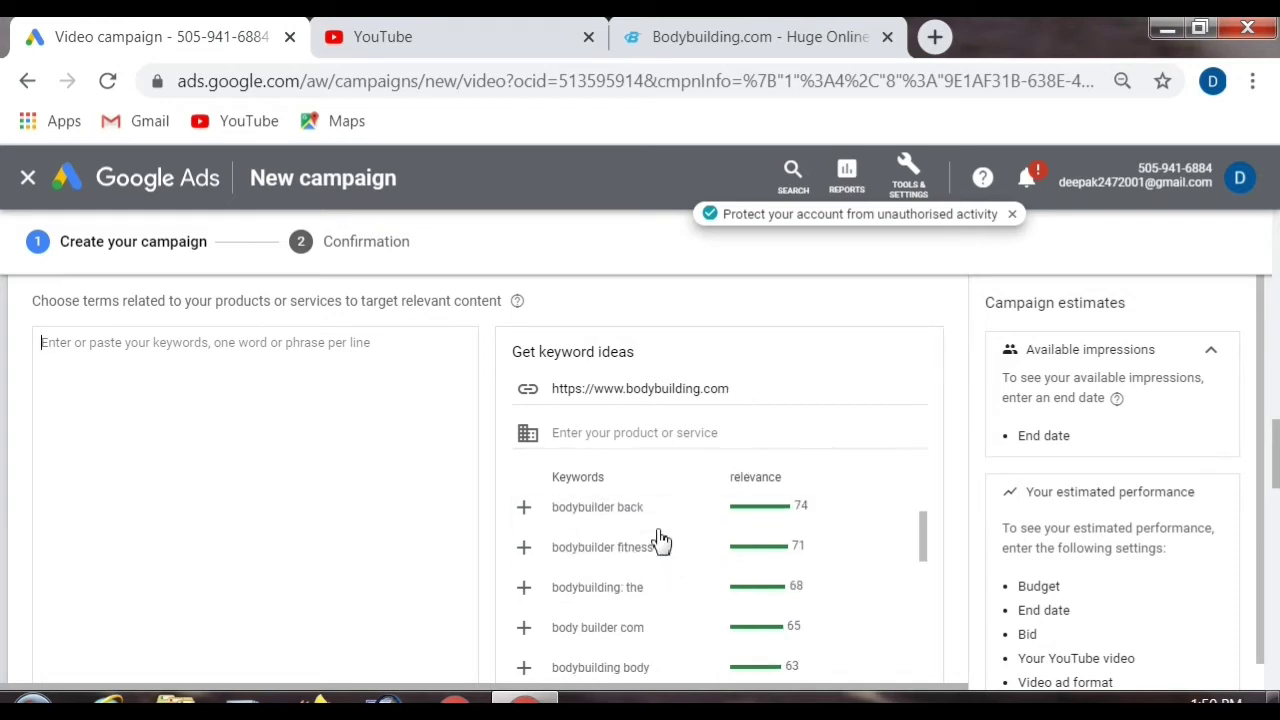
scroll(660, 540, "down", 4)
scroll(657, 537, "up", 3)
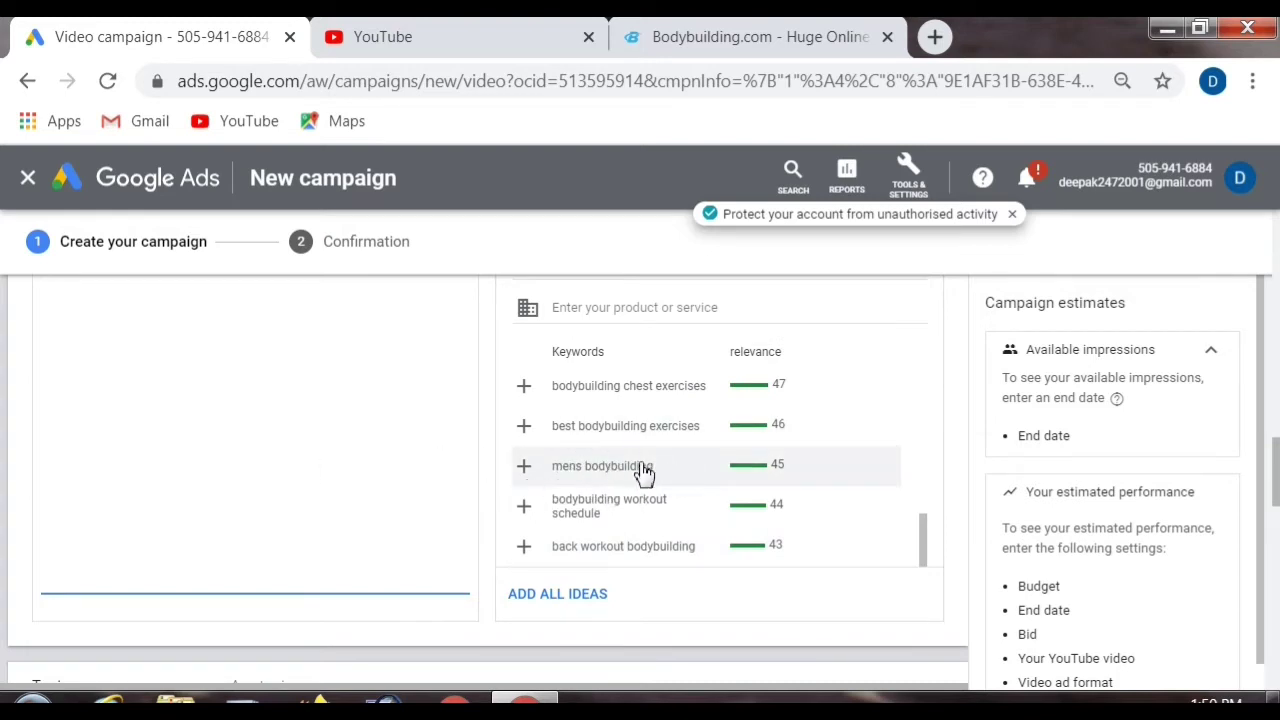
scroll(638, 477, "up", 5)
scroll(628, 443, "up", 5)
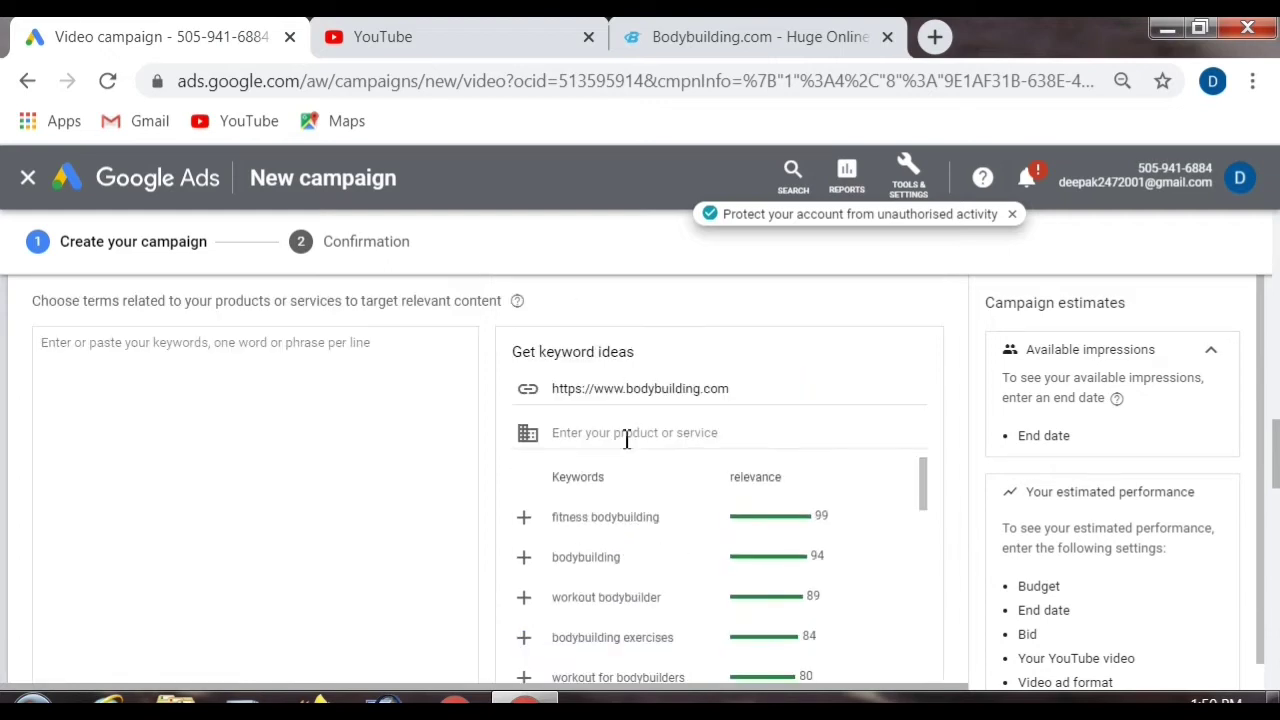
scroll(633, 515, "down", 10)
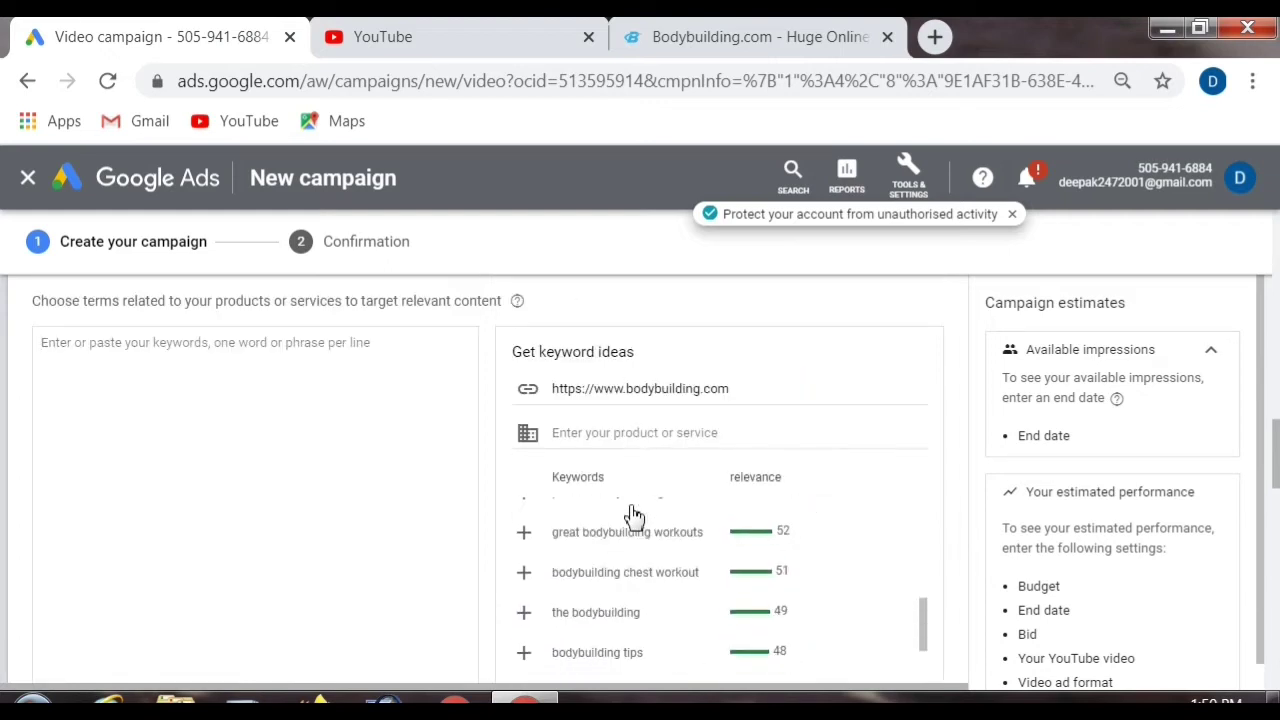
scroll(633, 515, "down", 6)
scroll(631, 510, "up", 1)
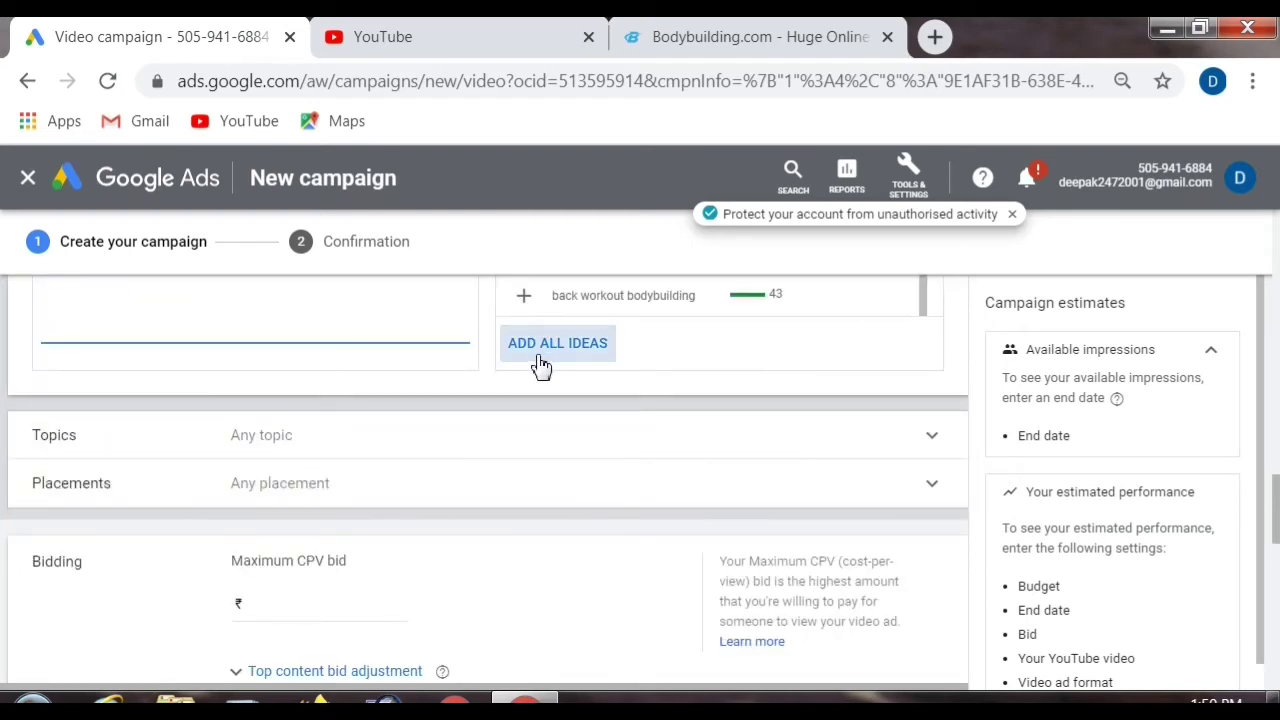
scroll(566, 362, "up", 1)
scroll(600, 368, "up", 3)
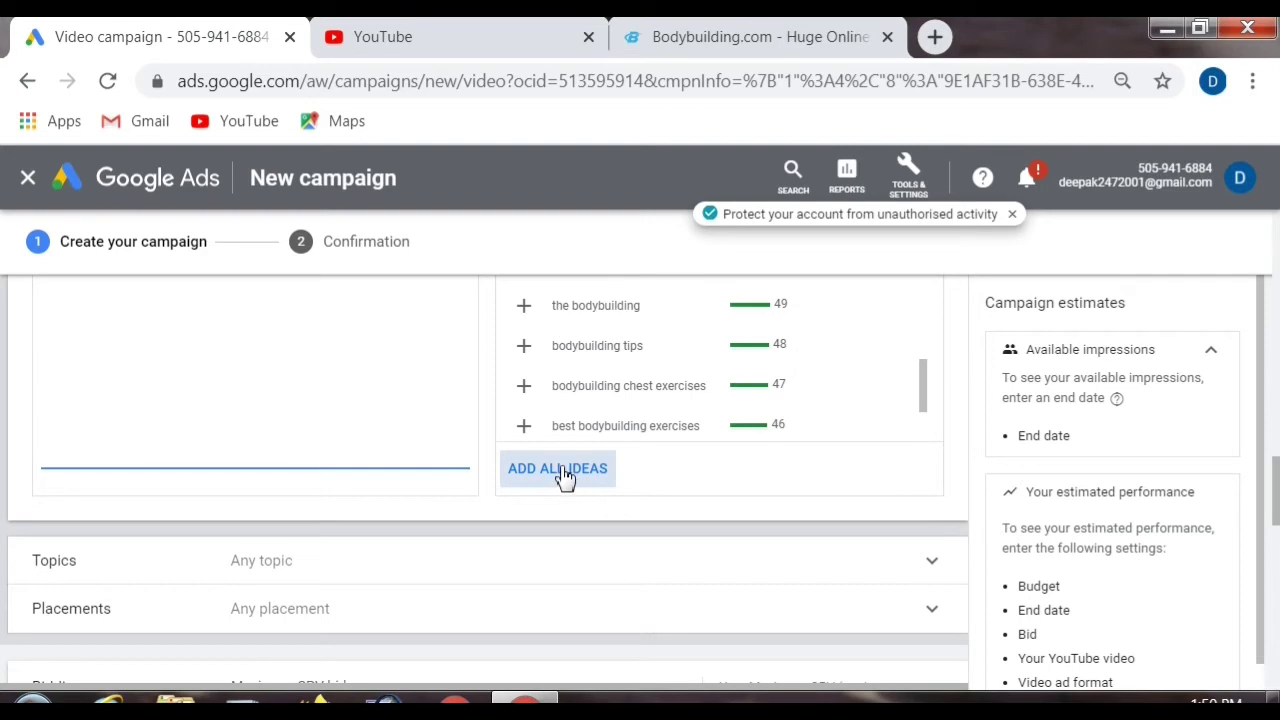
scroll(635, 420, "down", 4)
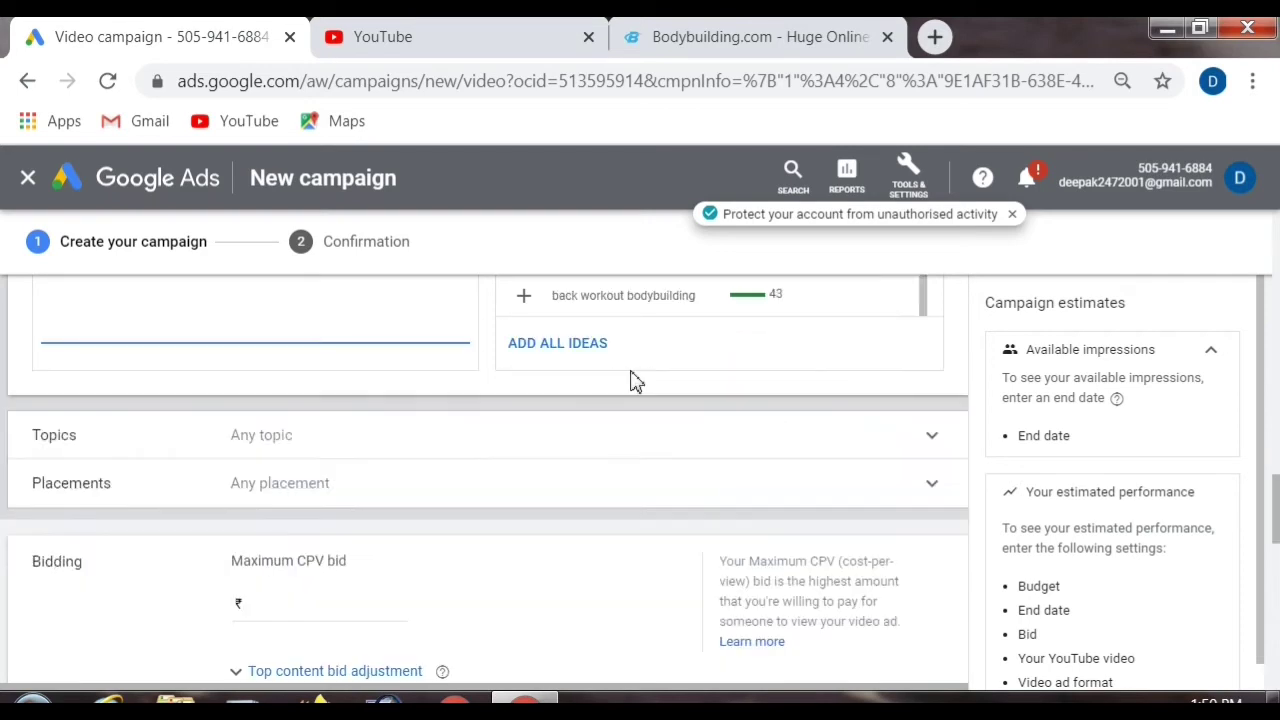
scroll(652, 437, "up", 5)
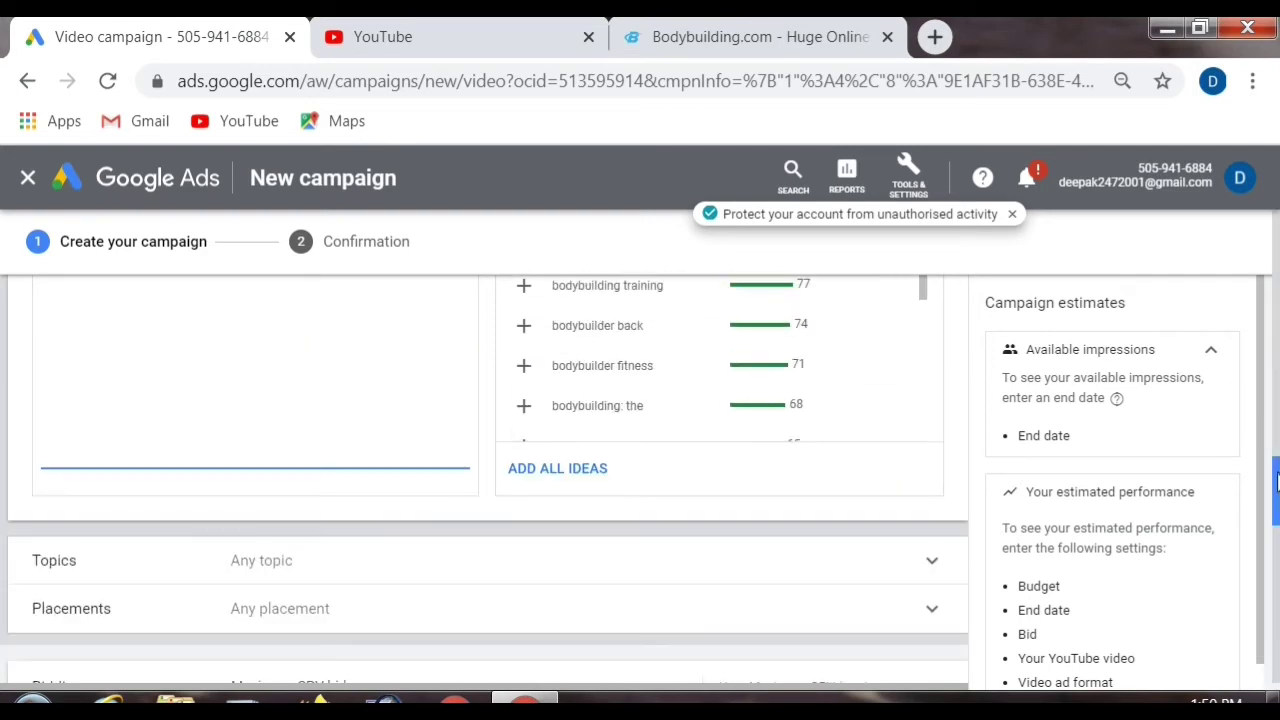
left_click_drag(1277, 484, 1275, 455)
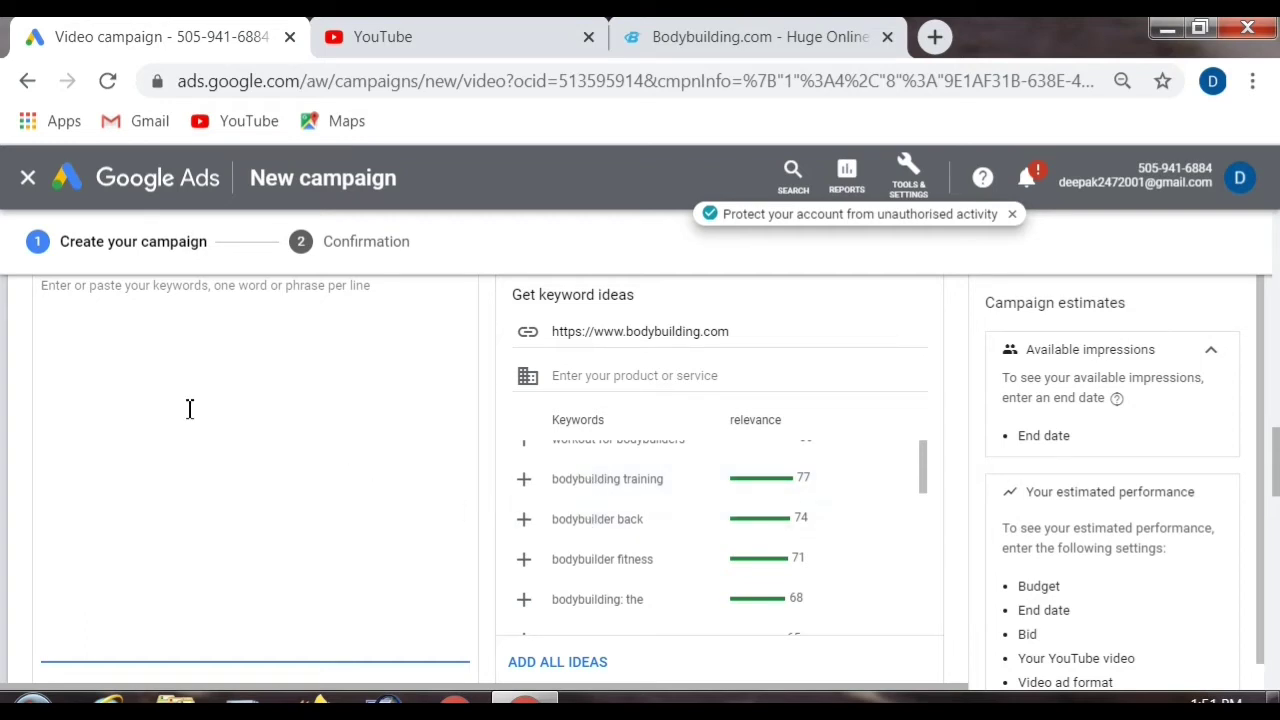
scroll(190, 409, "up", 3)
scroll(191, 423, "down", 1)
scroll(262, 455, "up", 1)
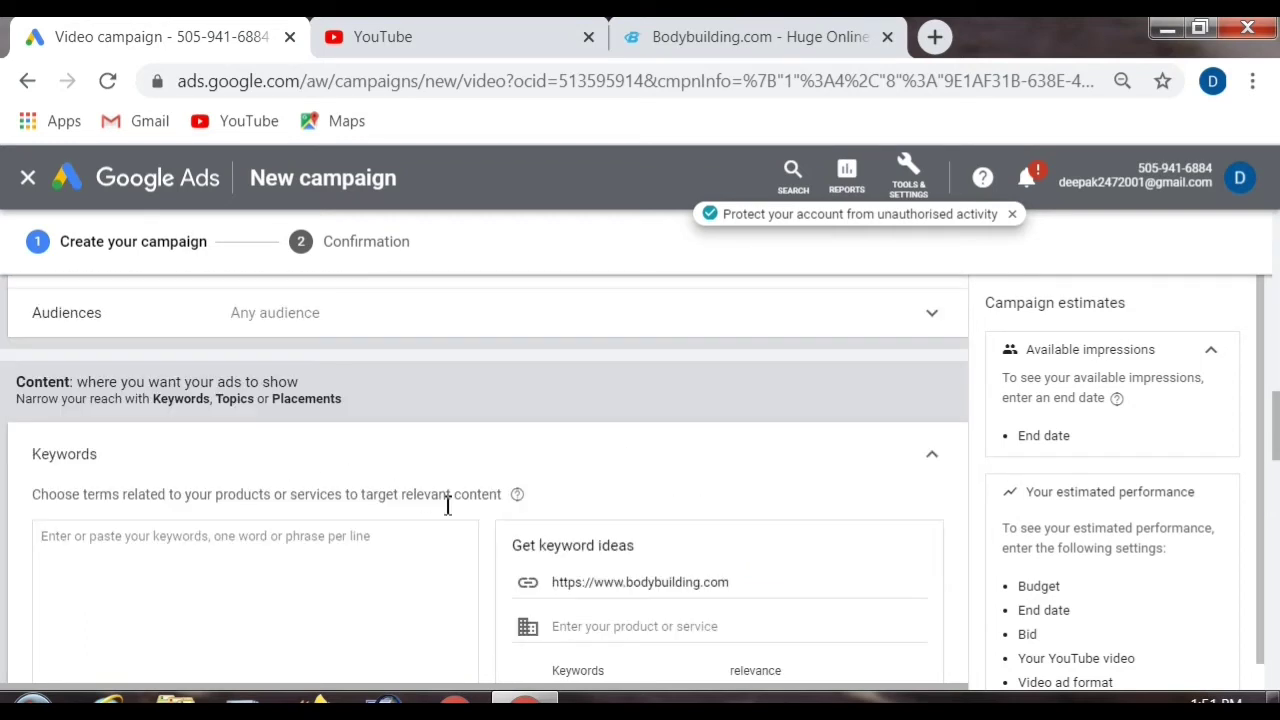
- Erase the related website address from the keyword ideas and collapse the Keywords section
left_click(733, 589)
key("BackSpace")
key("BackSpace")
key("BackSpace")
key("BackSpace")
key("BackSpace")
key("BackSpace")
key("BackSpace")
key("BackSpace")
key("BackSpace")
key("BackSpace")
key("BackSpace")
key("BackSpace")
key("BackSpace")
key("BackSpace")
key("BackSpace")
key("BackSpace")
key("BackSpace")
key("BackSpace")
key("BackSpace")
key("BackSpace")
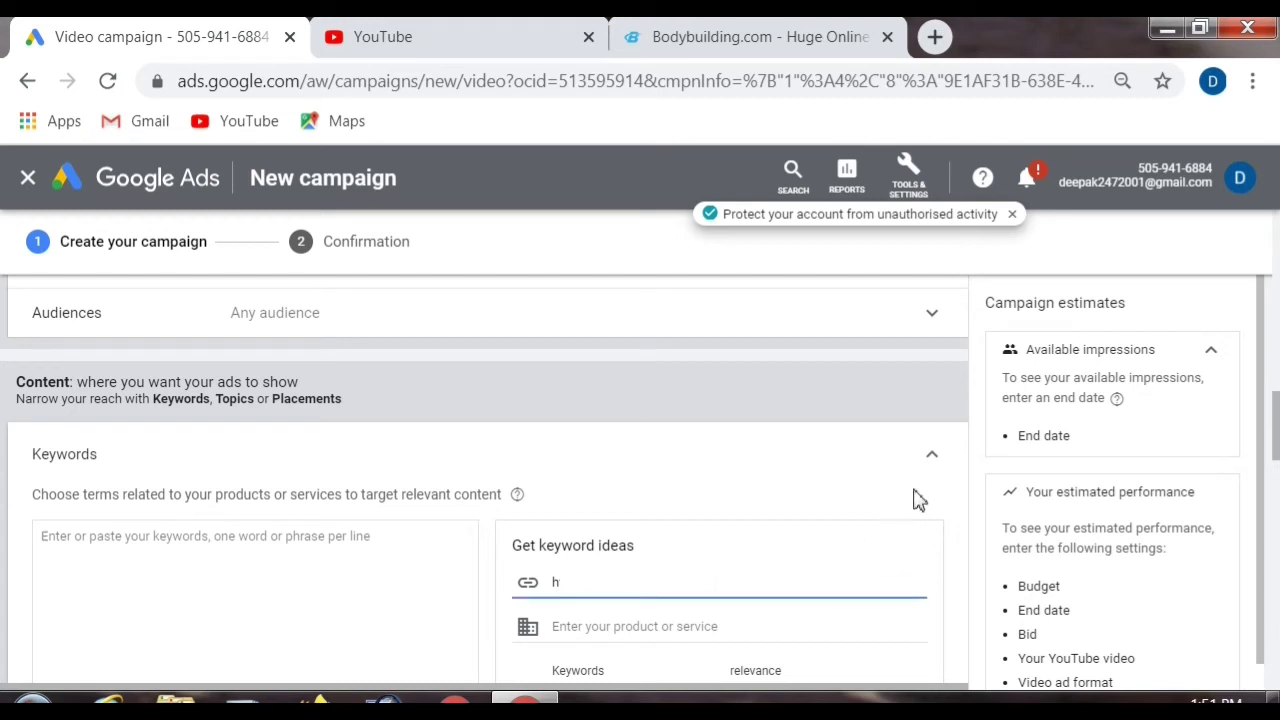
left_click(933, 456)
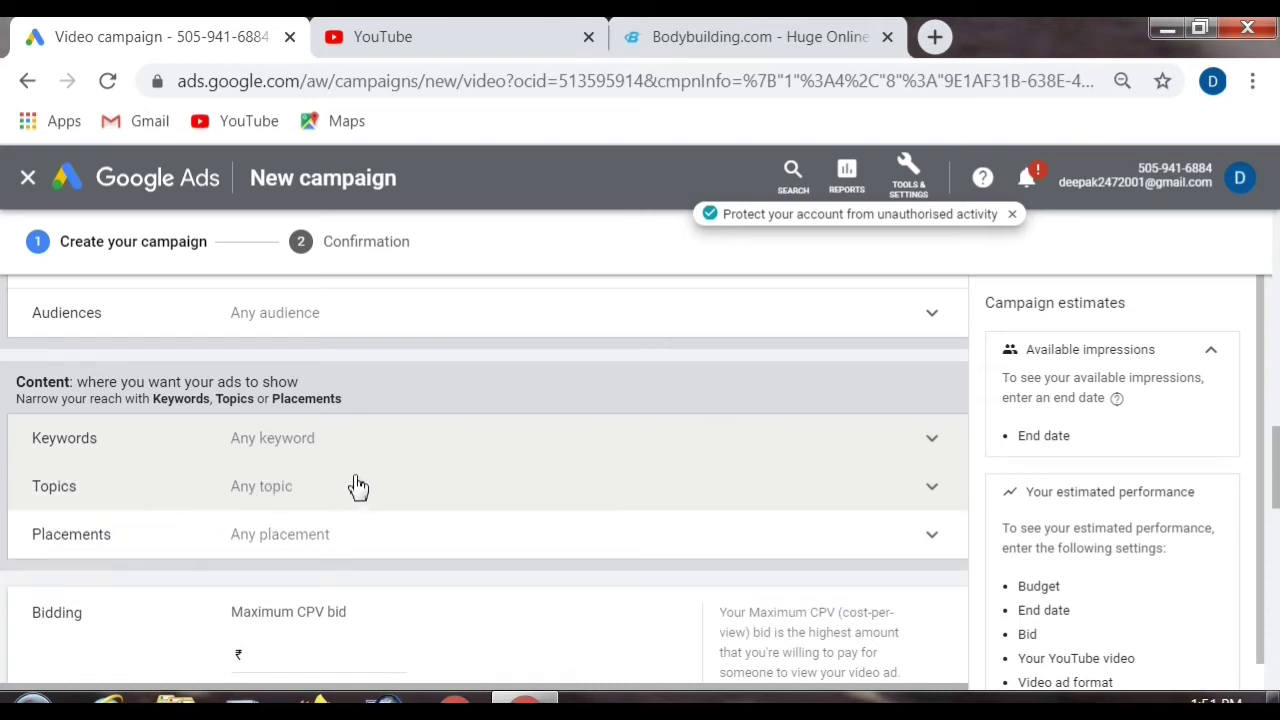
- Expand the ad group's Topics targeting, browse the topic list and select Beauty & Fitness
left_click(270, 500)
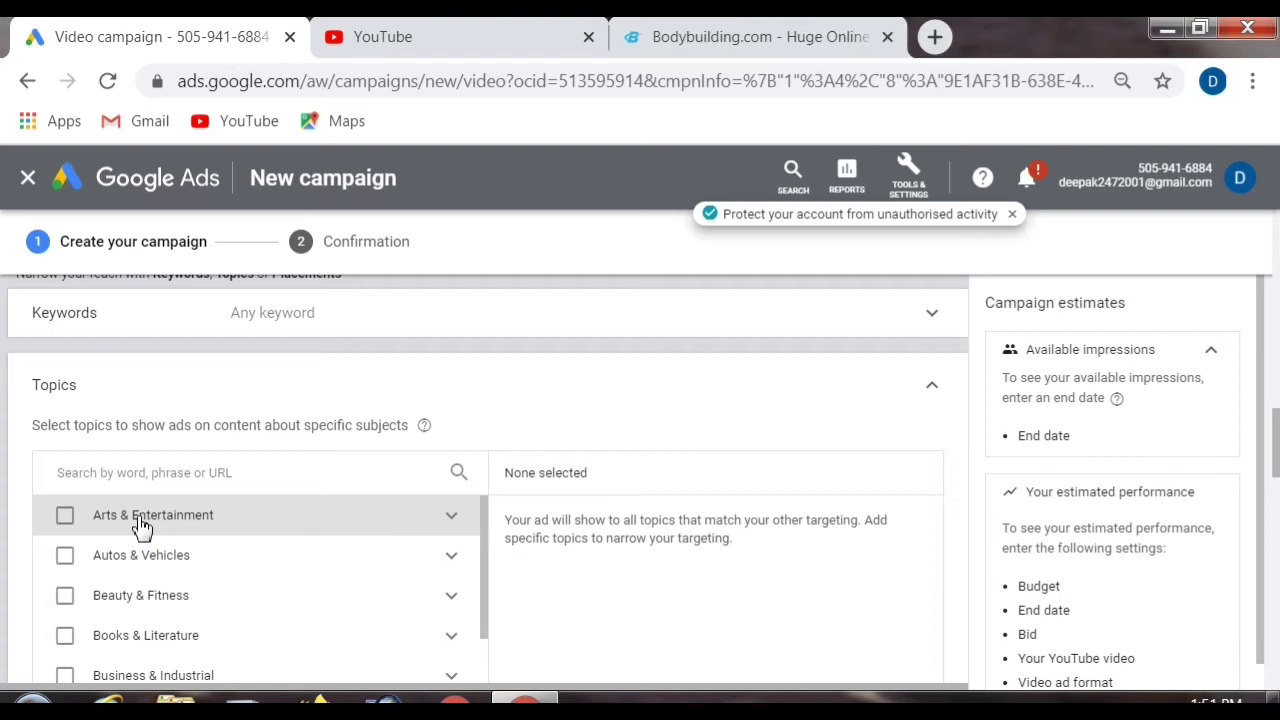
scroll(145, 527, "down", 4)
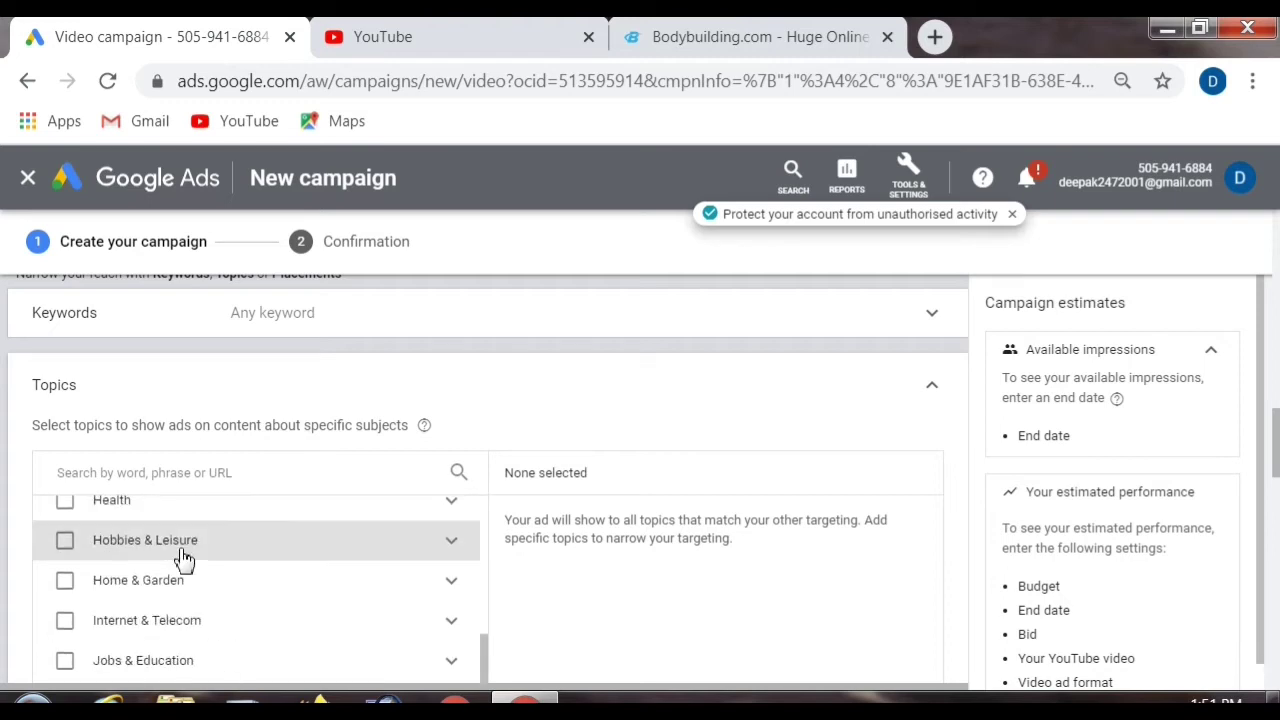
scroll(183, 557, "up", 3)
scroll(150, 622, "up", 2)
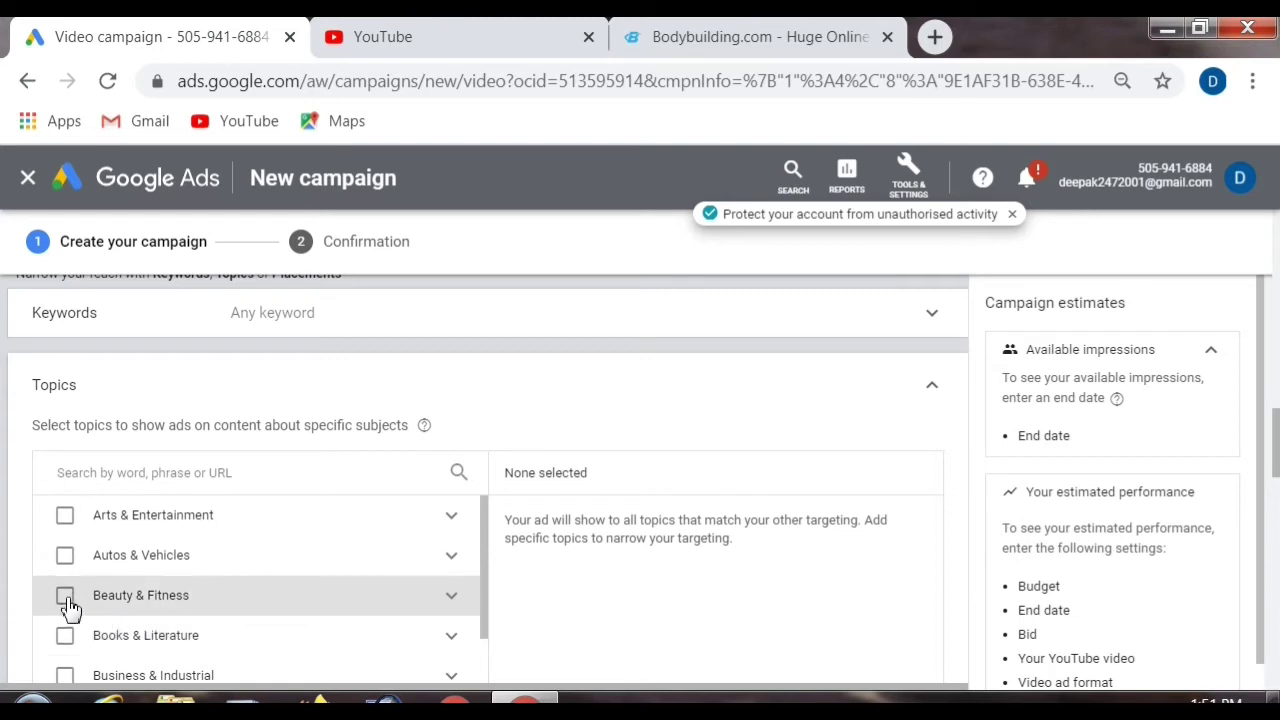
left_click(134, 607)
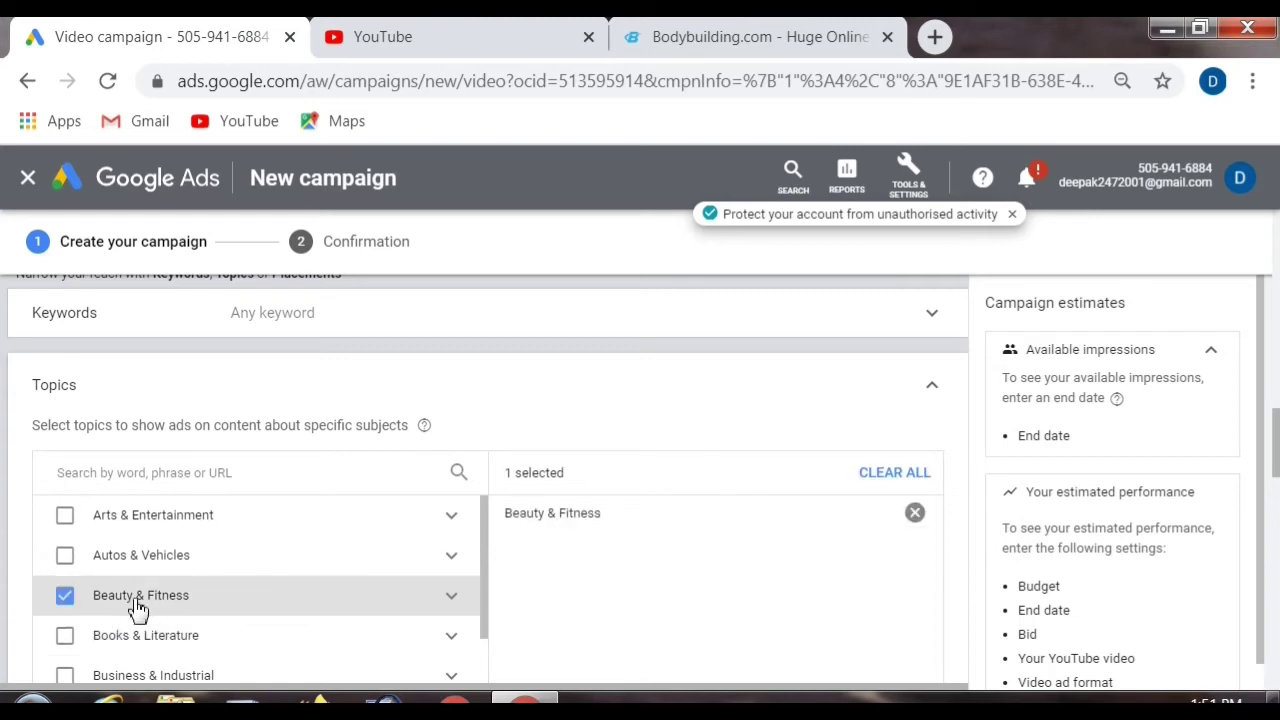
- Expand the Beauty & Fitness topic to view its subtopics and deselect the whole topic
left_click(455, 600)
scroll(386, 606, "down", 2)
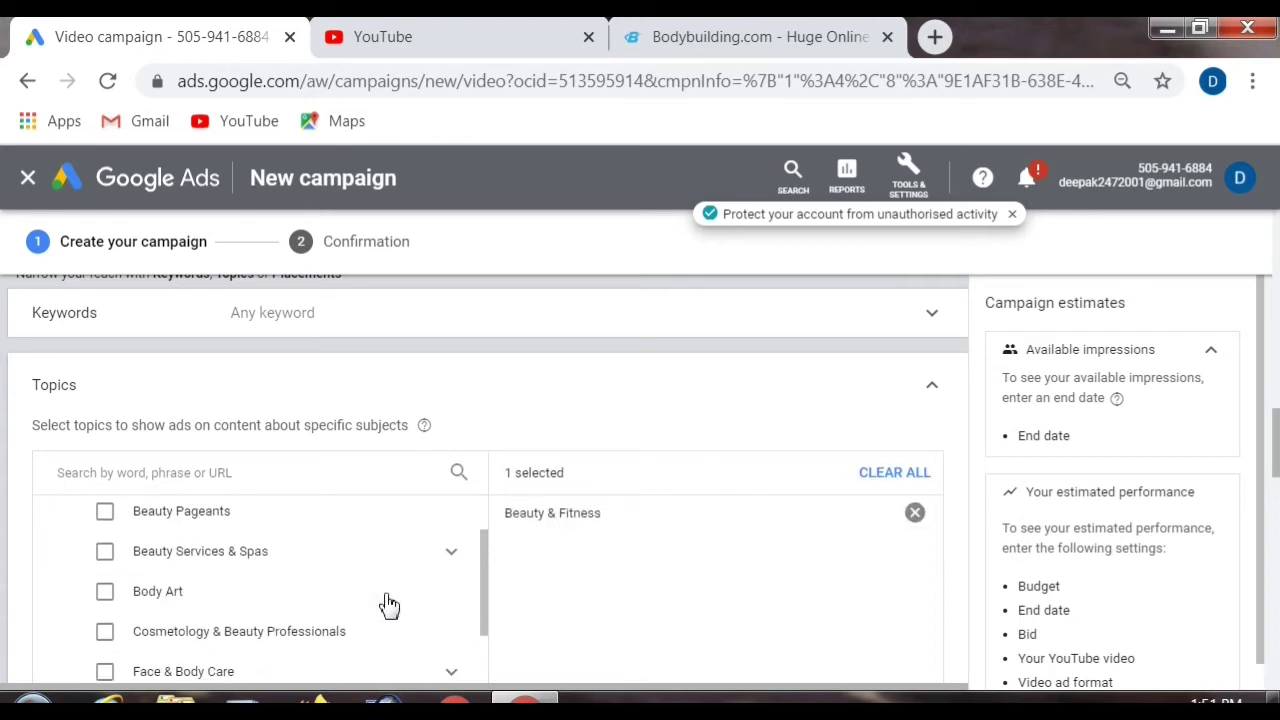
scroll(391, 571, "up", 2)
left_click(294, 610)
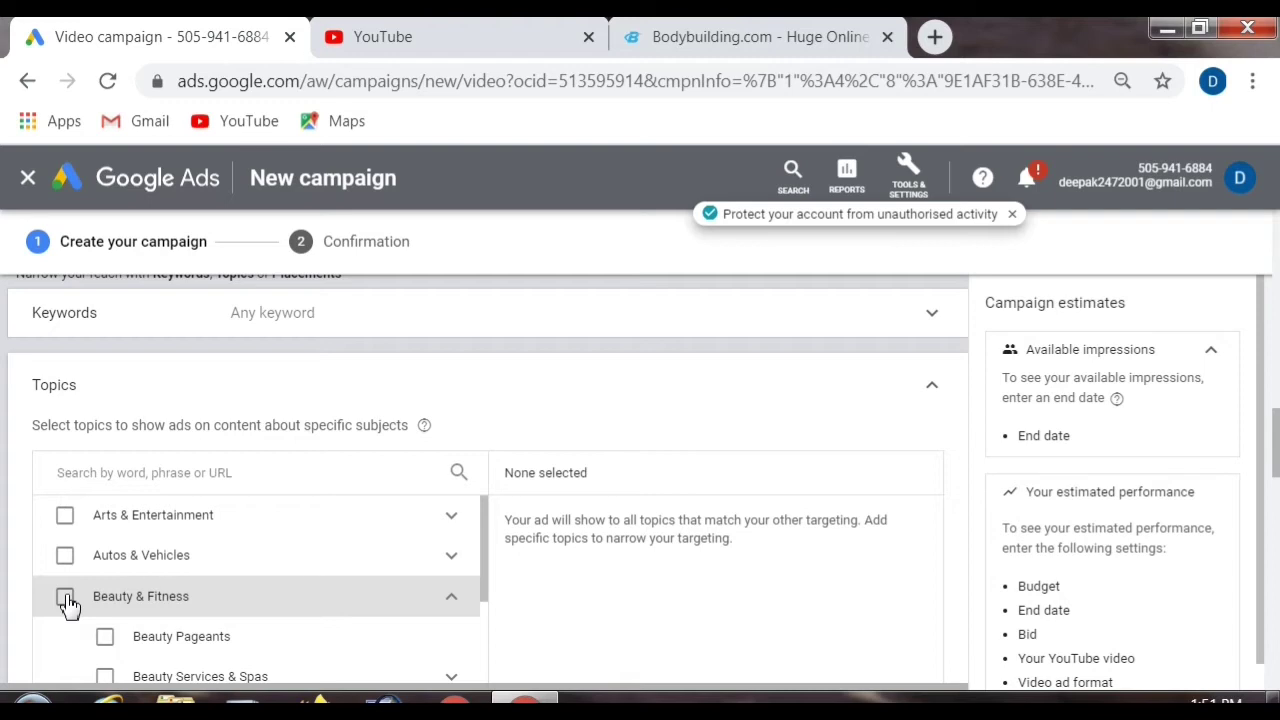
- Examine the subtopics under Beauty & Fitness, from Beauty Pageants down to Fitness, Hair Care and Weight Loss
left_click(451, 600)
left_click(451, 598)
scroll(457, 603, "down", 1)
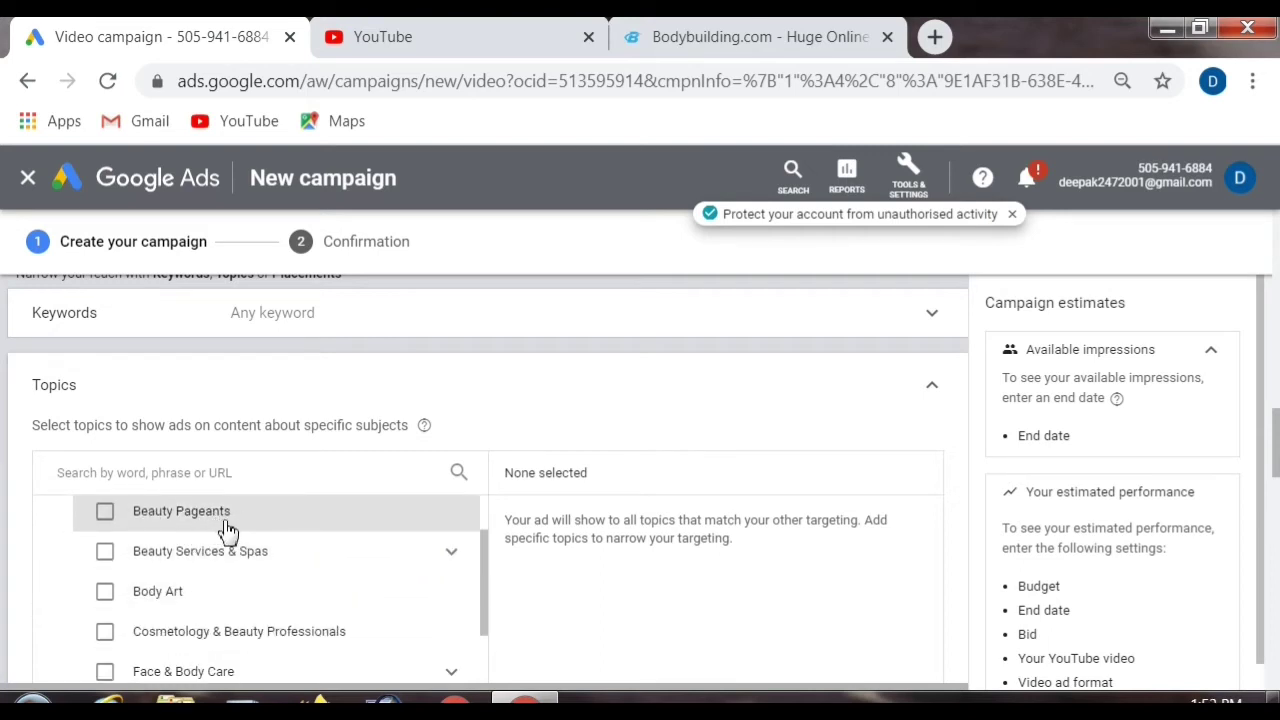
scroll(232, 535, "up", 1)
scroll(220, 609, "down", 1)
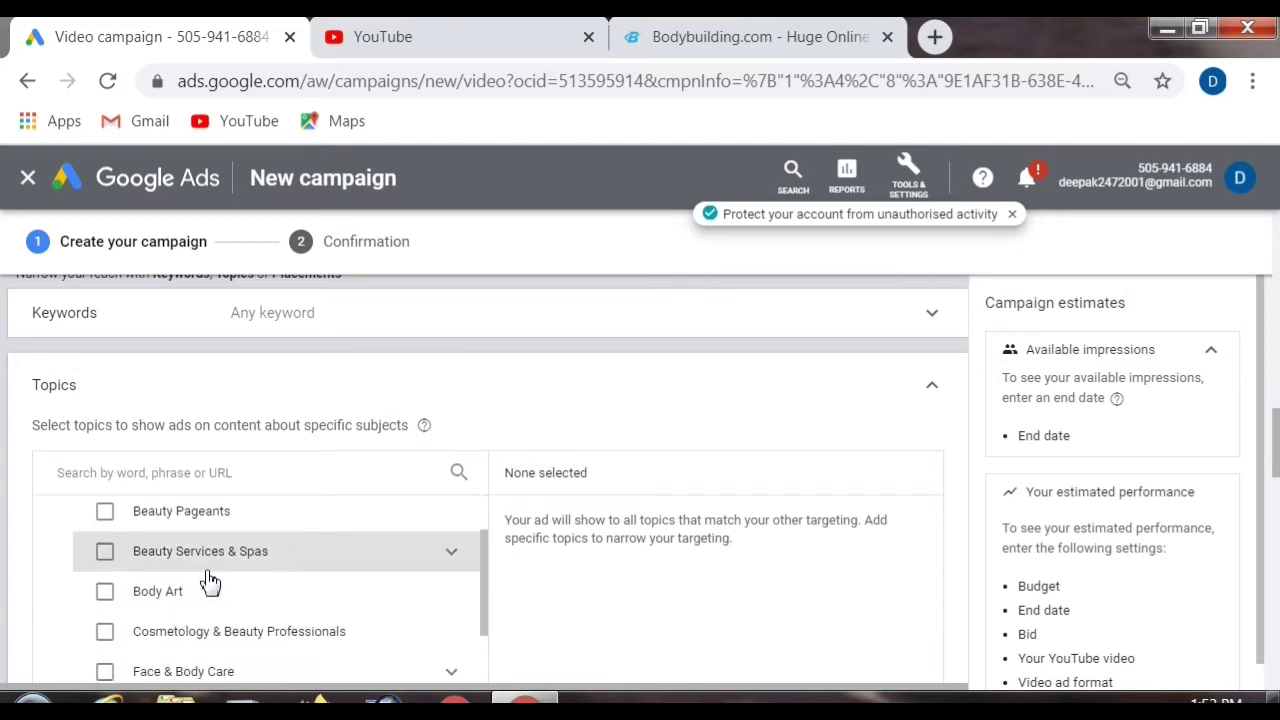
scroll(274, 583, "down", 3)
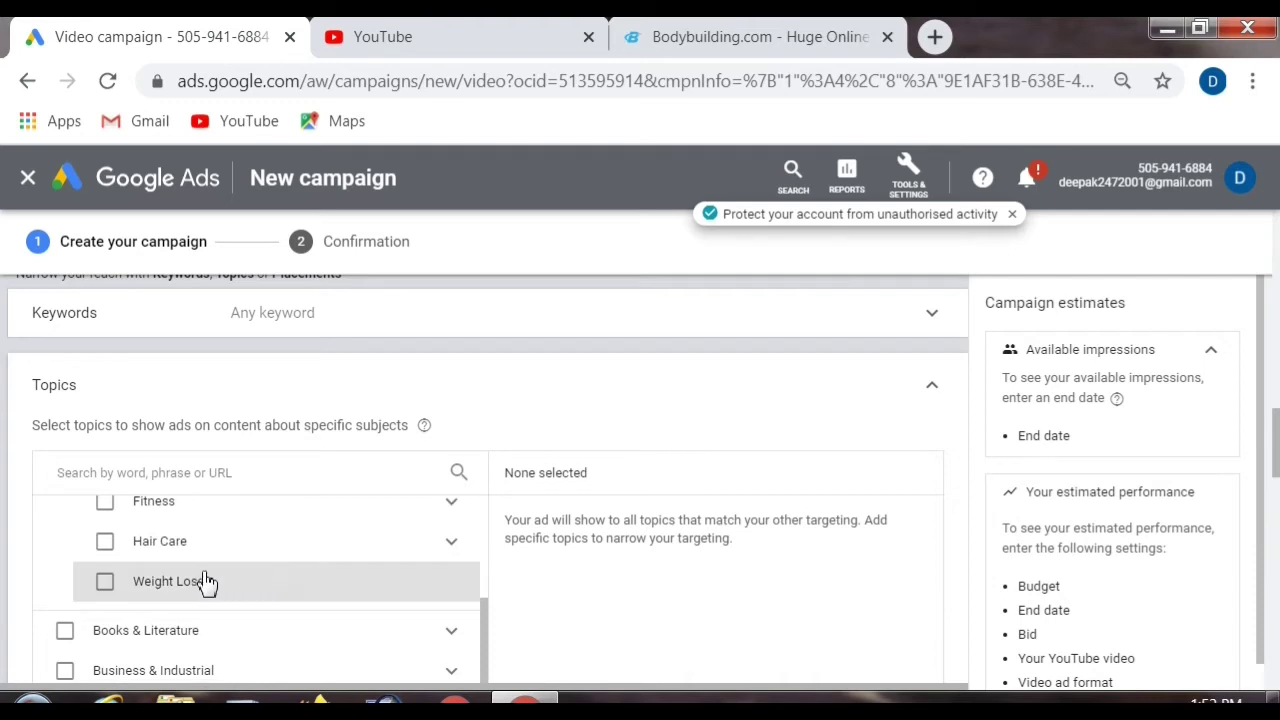
scroll(227, 595, "up", 3)
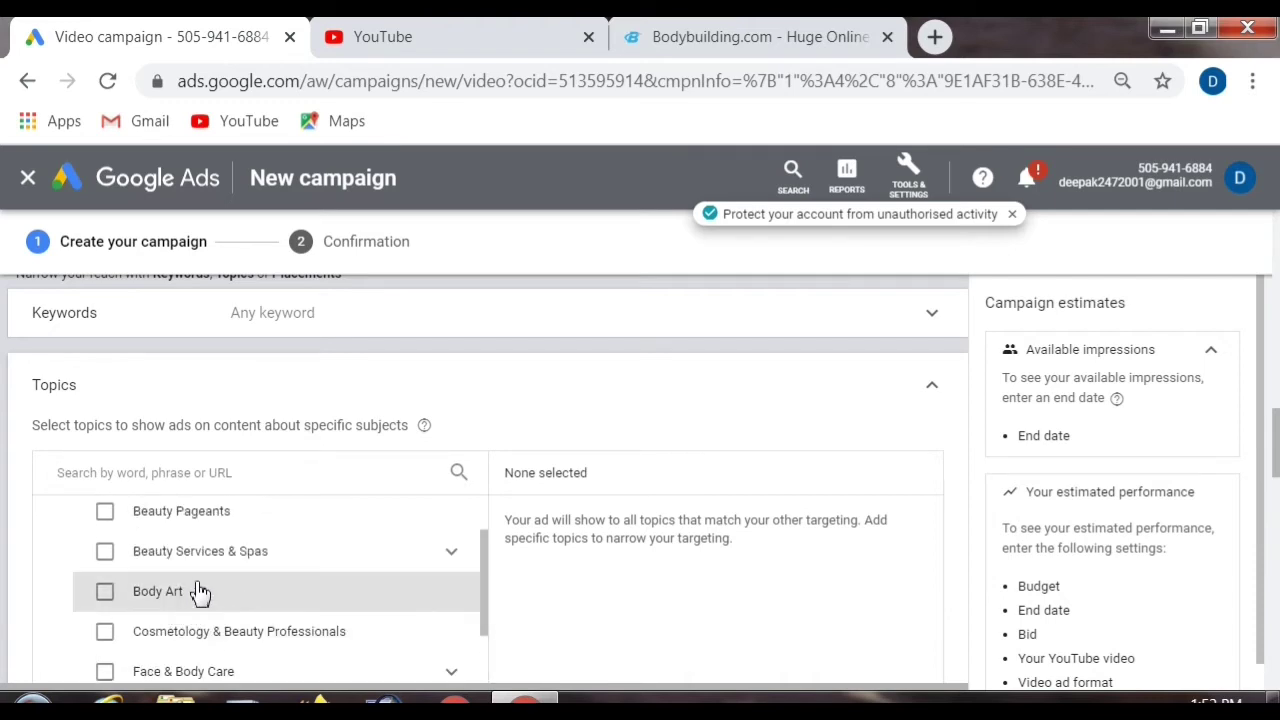
scroll(196, 593, "up", 2)
scroll(198, 592, "down", 3)
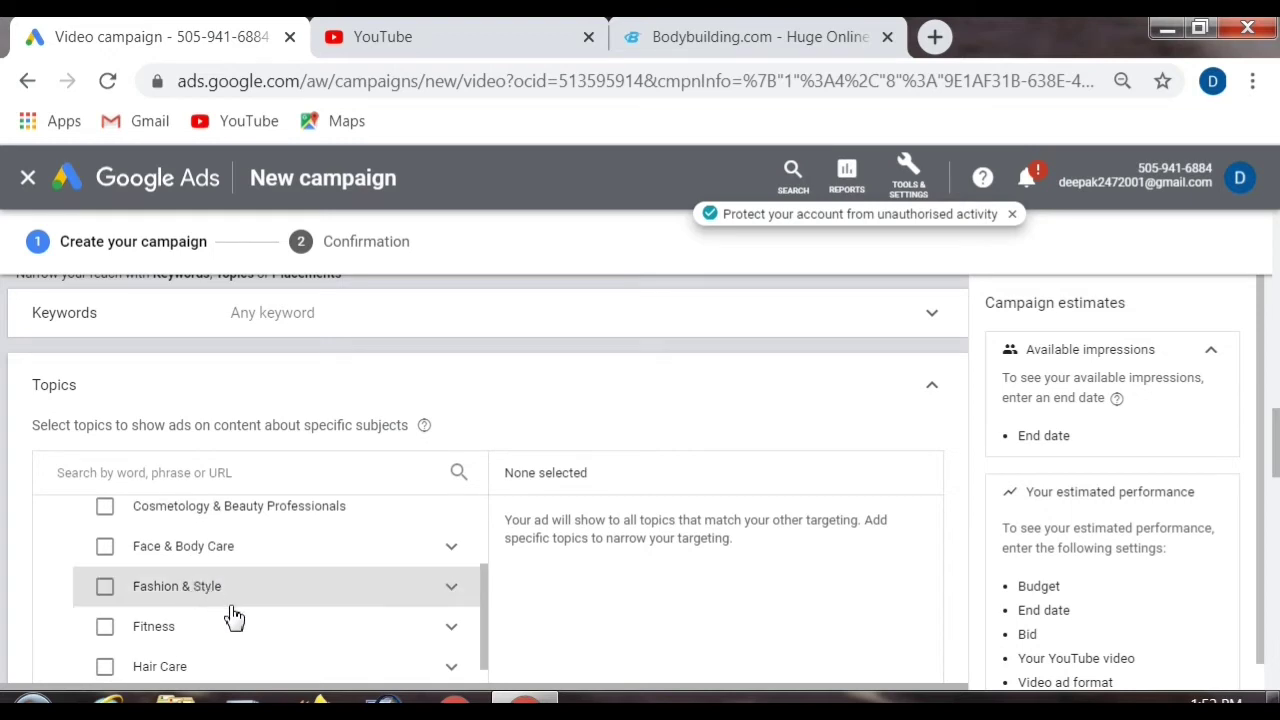
- Review the Beauty & Fitness subtopics once more and collapse that topic
scroll(232, 615, "up", 1)
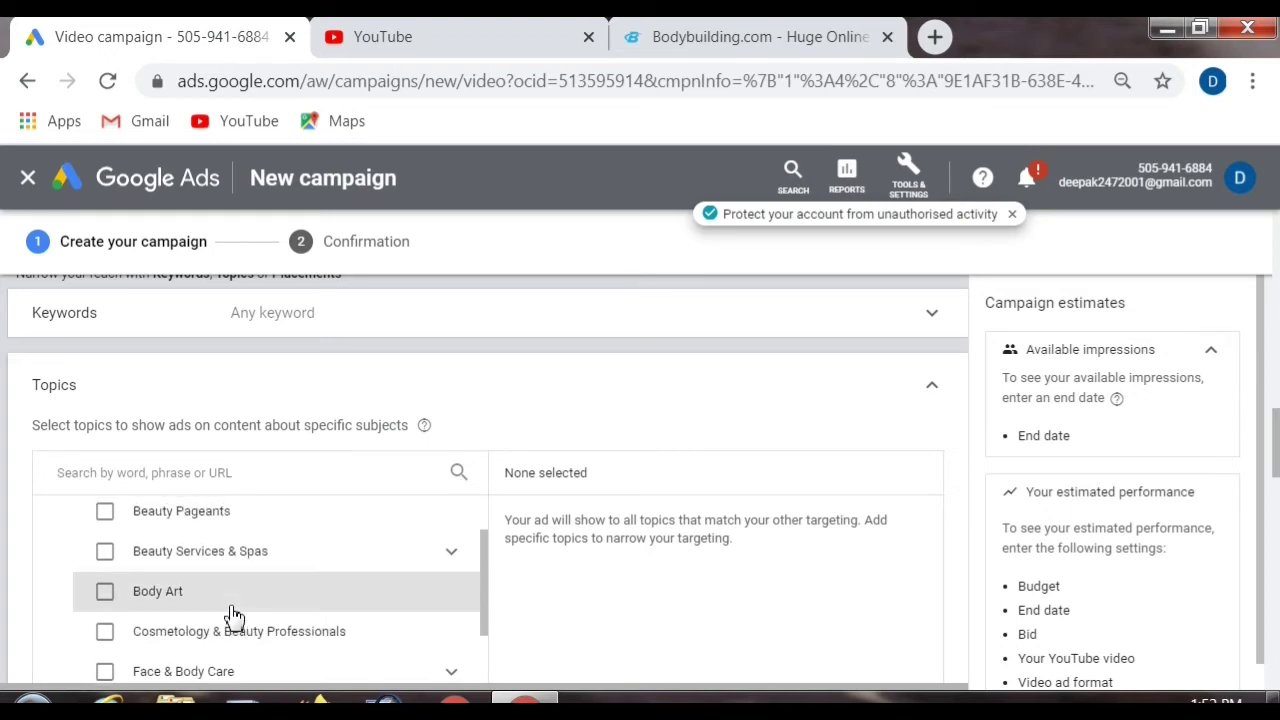
scroll(230, 616, "up", 1)
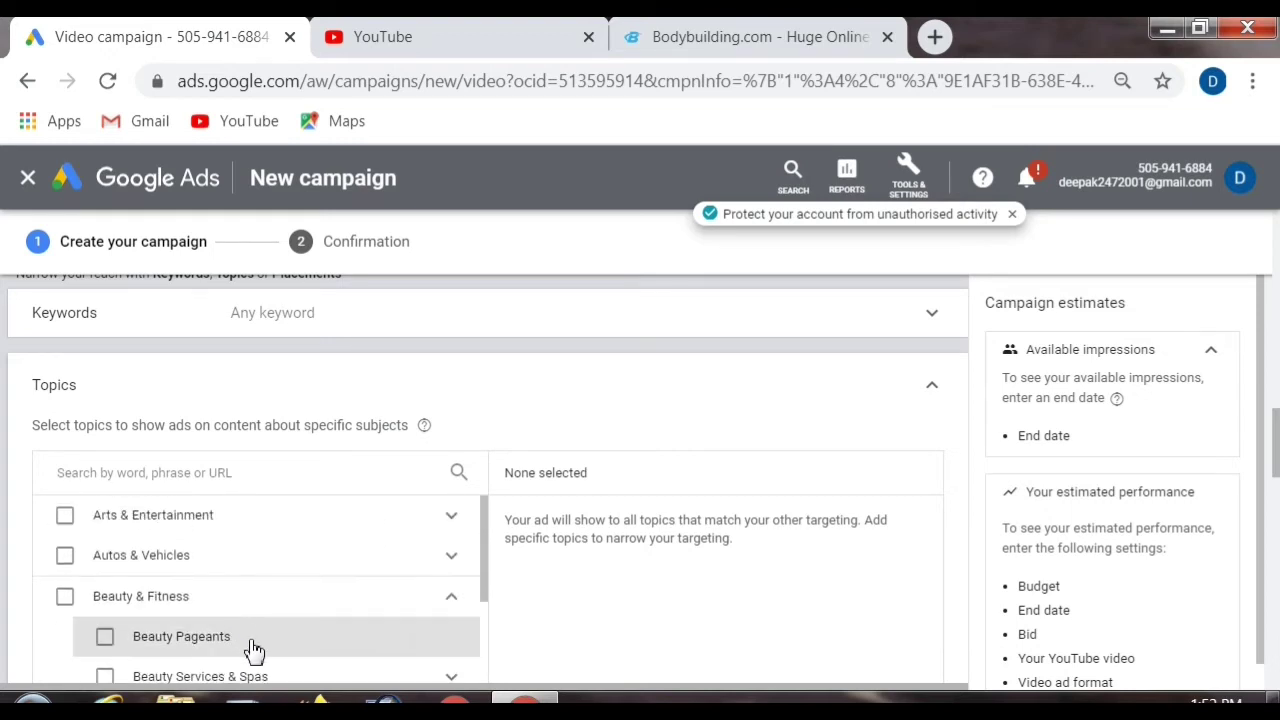
scroll(254, 648, "down", 1)
scroll(362, 590, "down", 1)
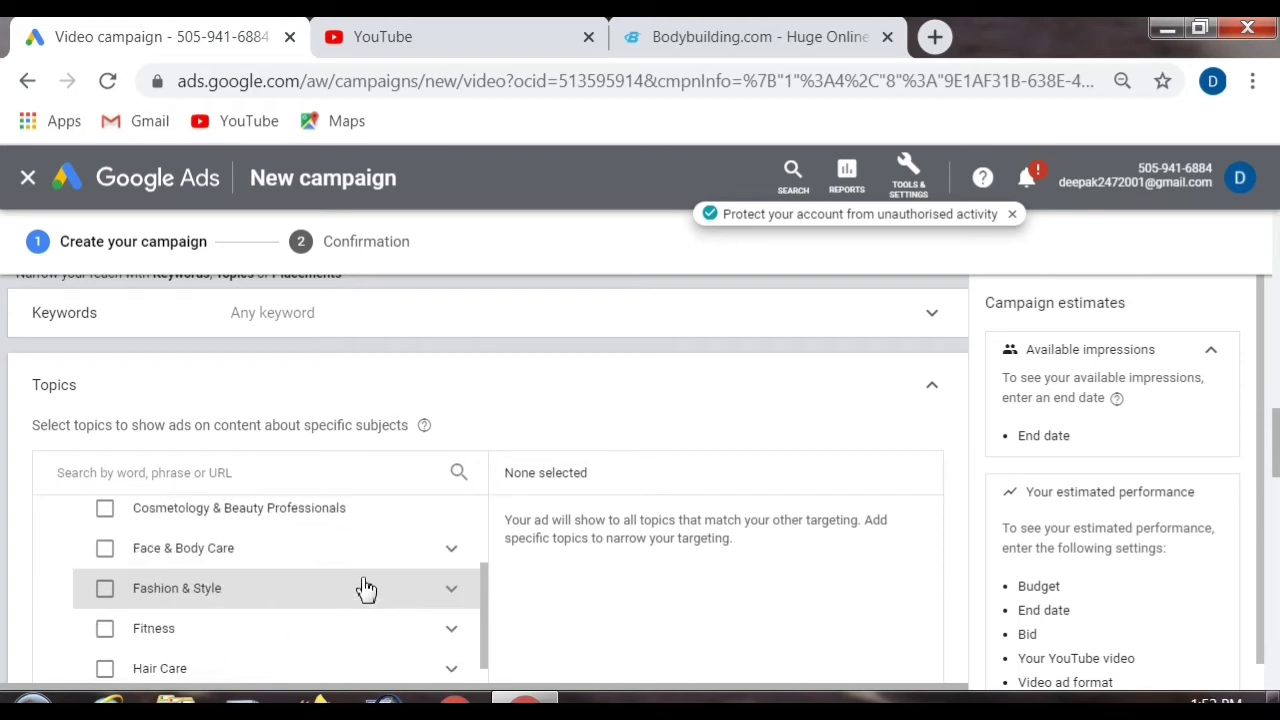
scroll(362, 590, "up", 2)
left_click(451, 598)
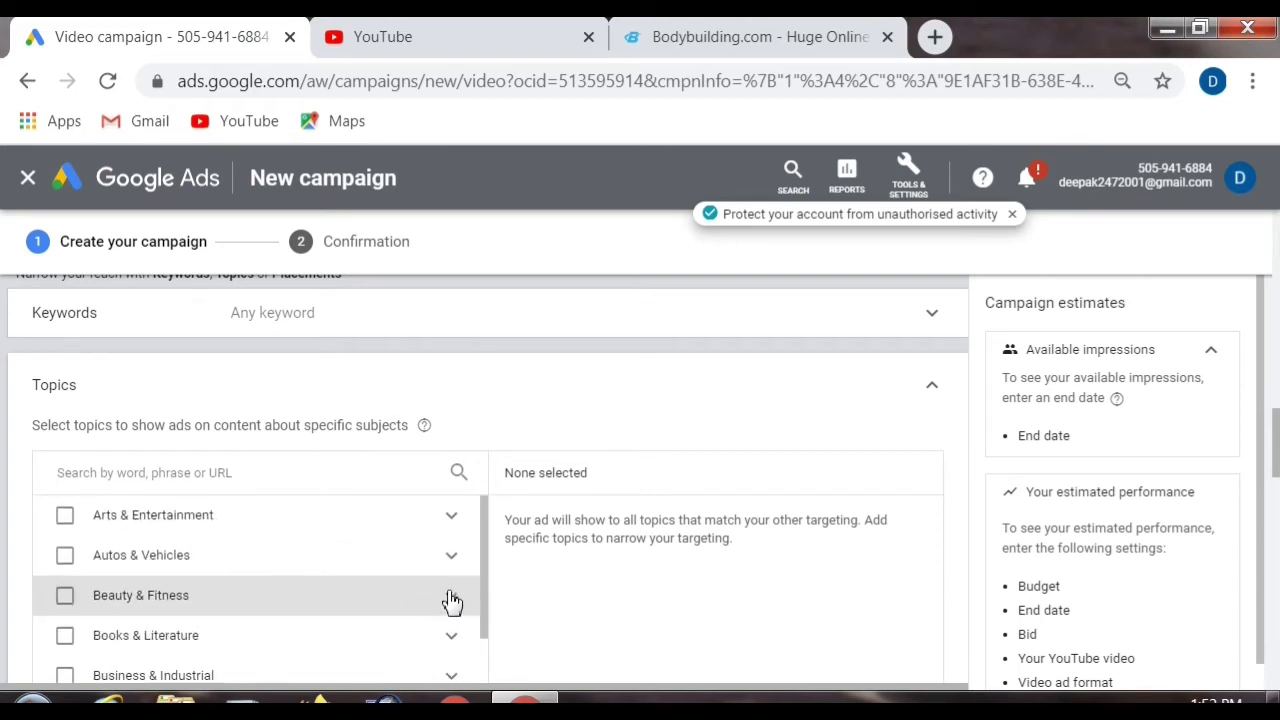
- Expand the Sports topic and its Animal Sports subtopic, and examine the sports subtopics down to Team Sports
scroll(420, 600, "down", 3)
scroll(409, 586, "down", 2)
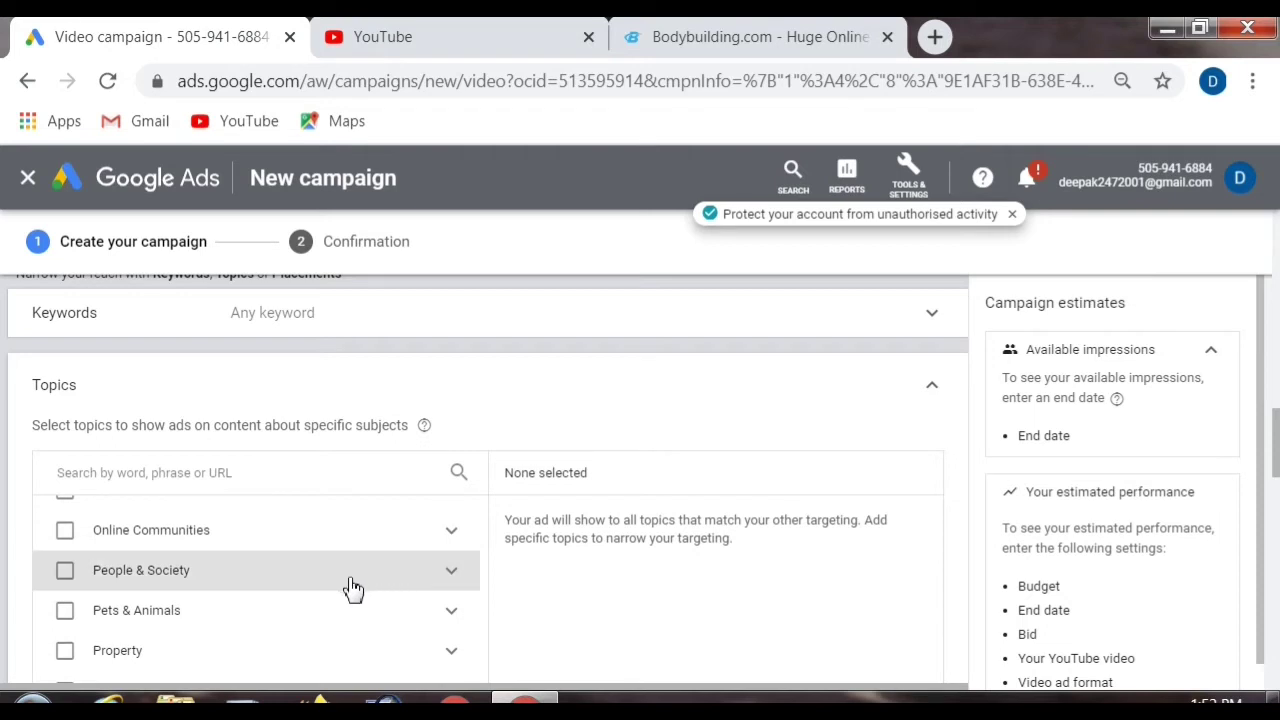
scroll(340, 590, "down", 1)
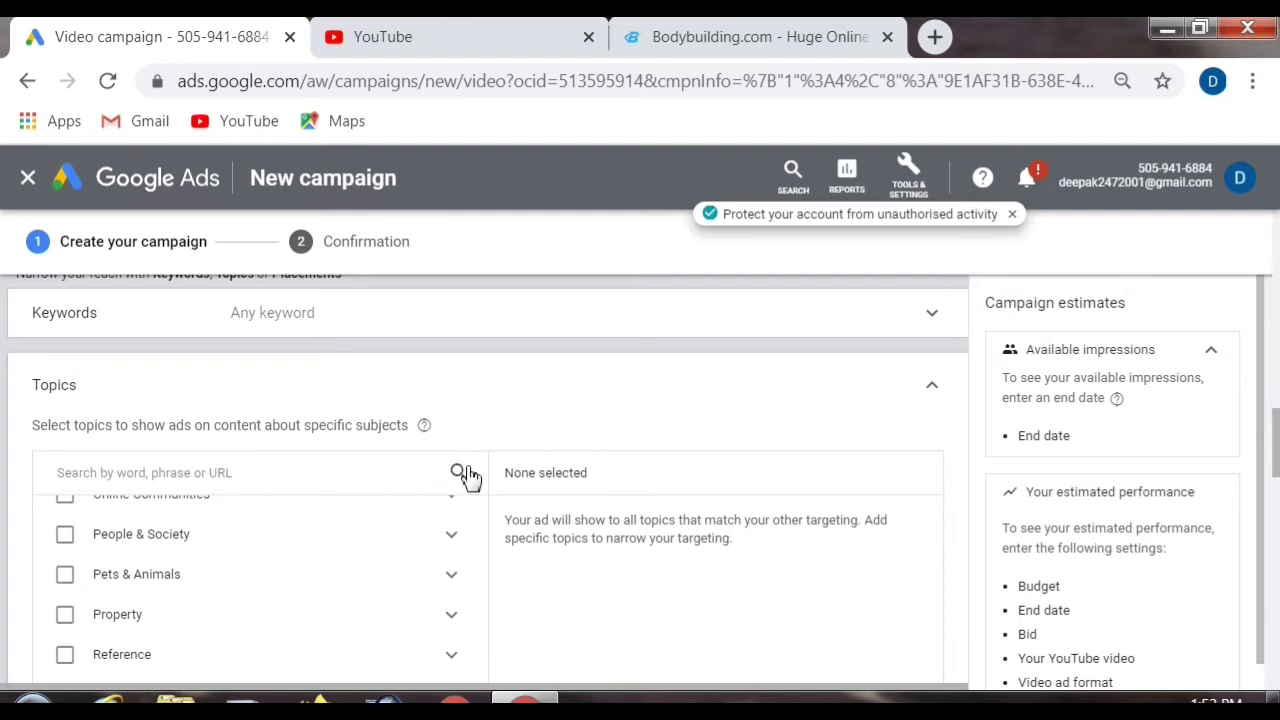
scroll(389, 554, "down", 2)
scroll(389, 563, "down", 3)
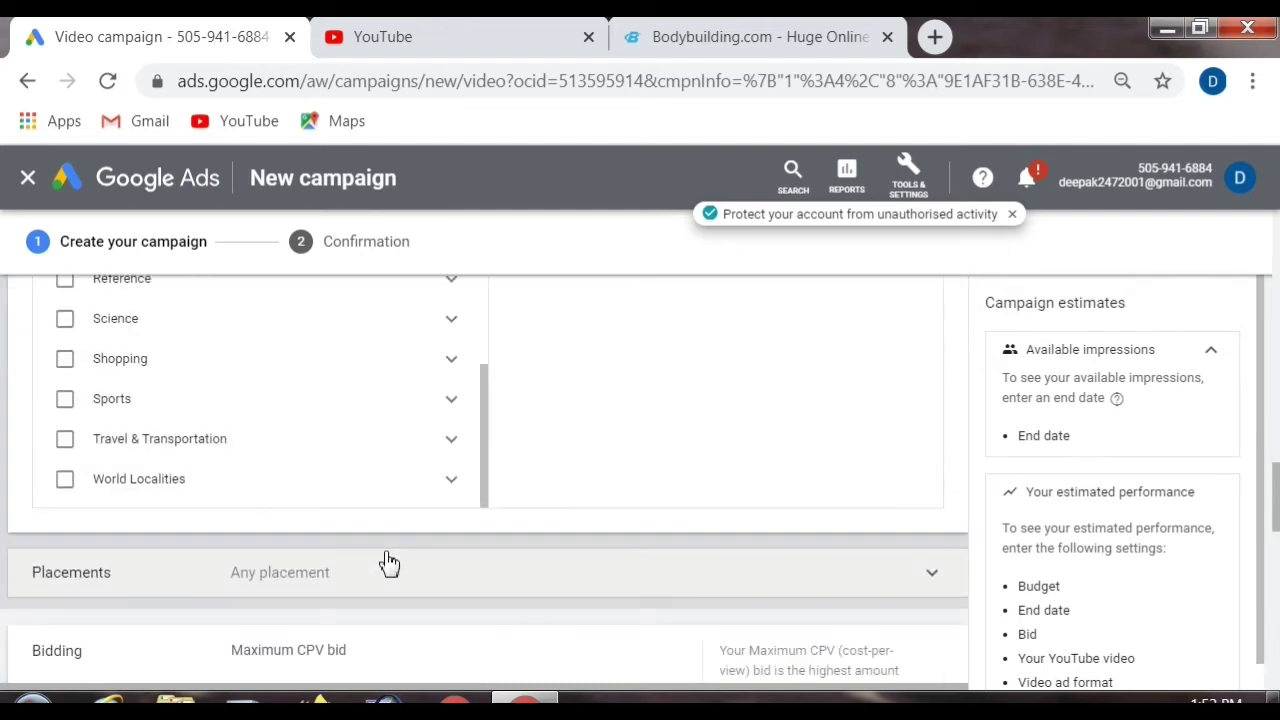
left_click(466, 412)
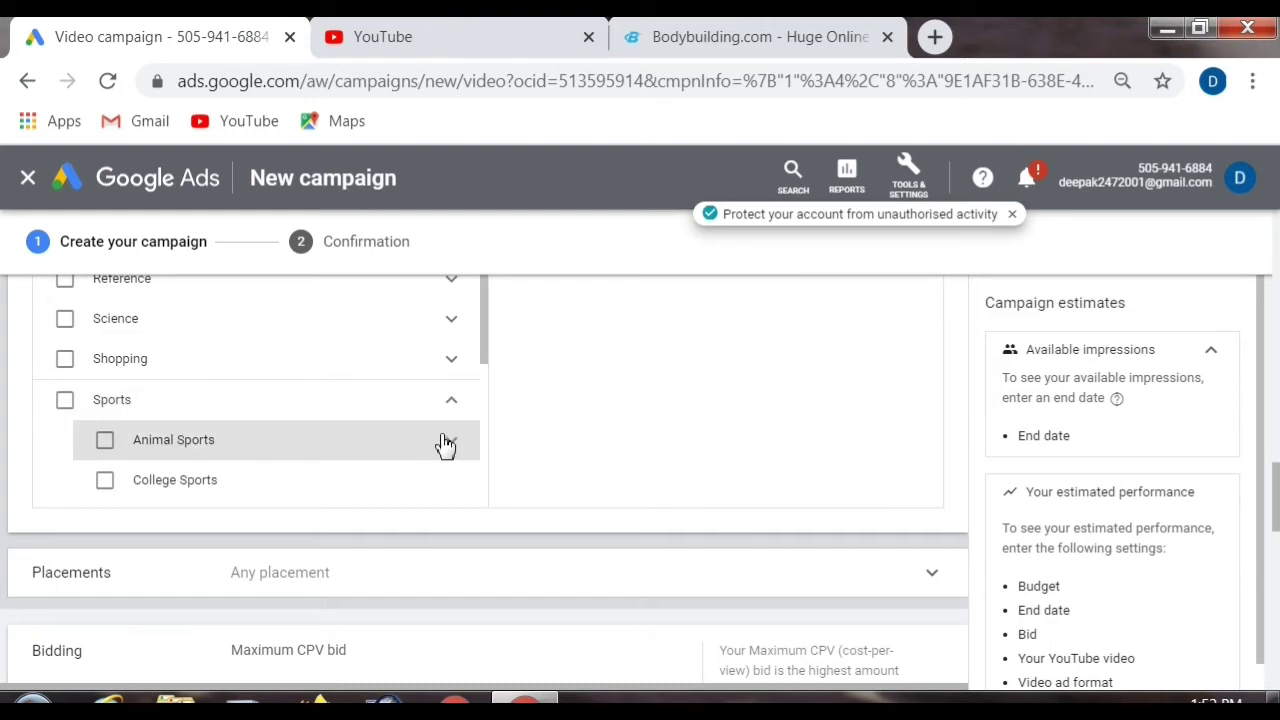
left_click(456, 446)
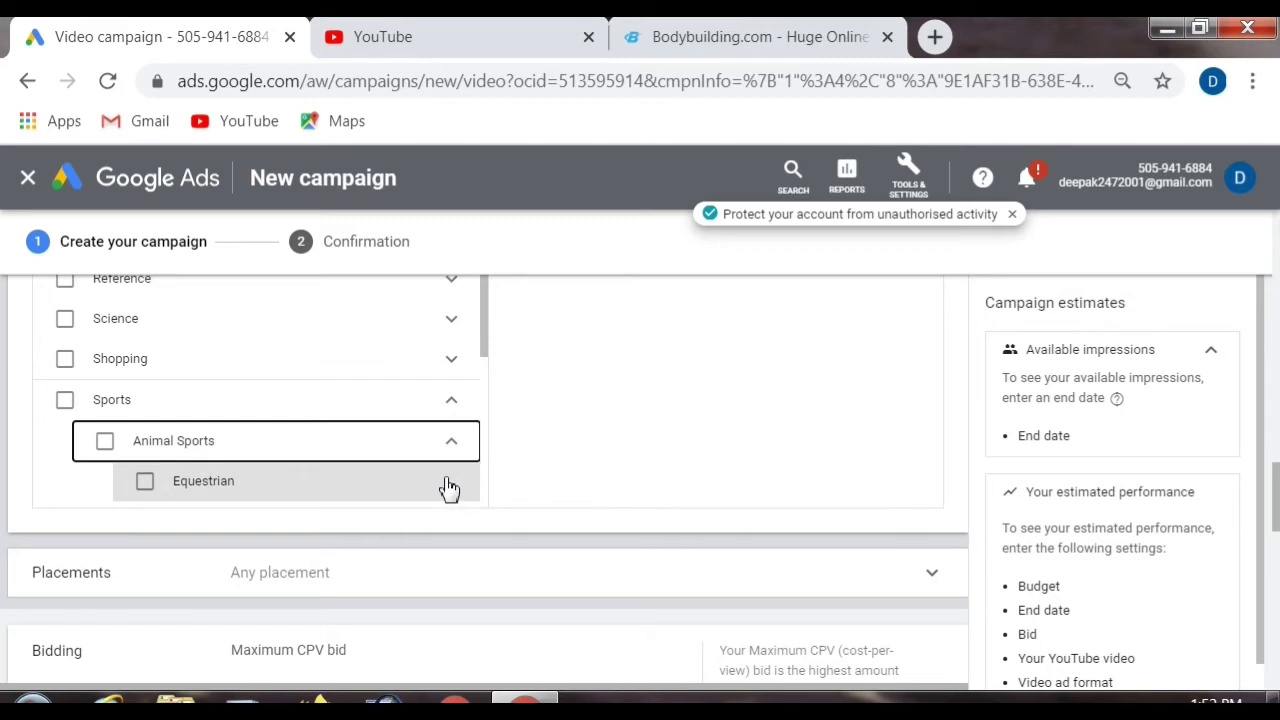
scroll(443, 489, "down", 3)
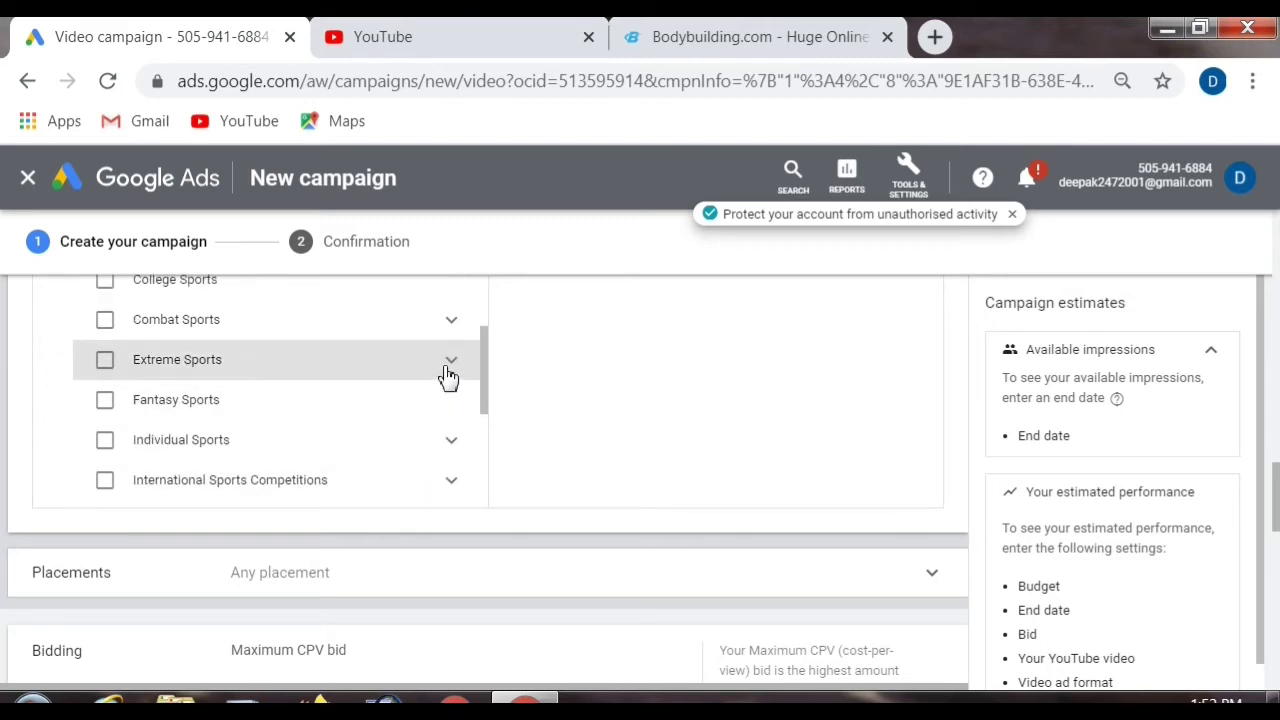
scroll(420, 422, "down", 2)
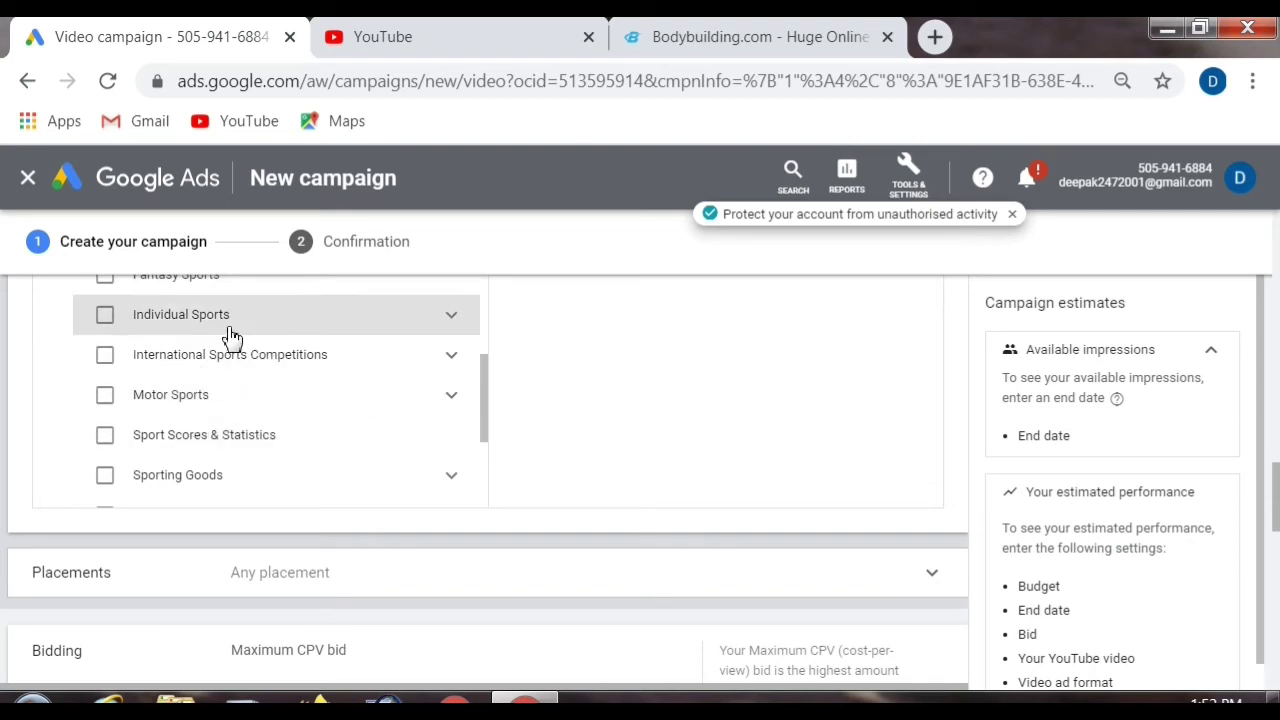
scroll(358, 404, "down", 2)
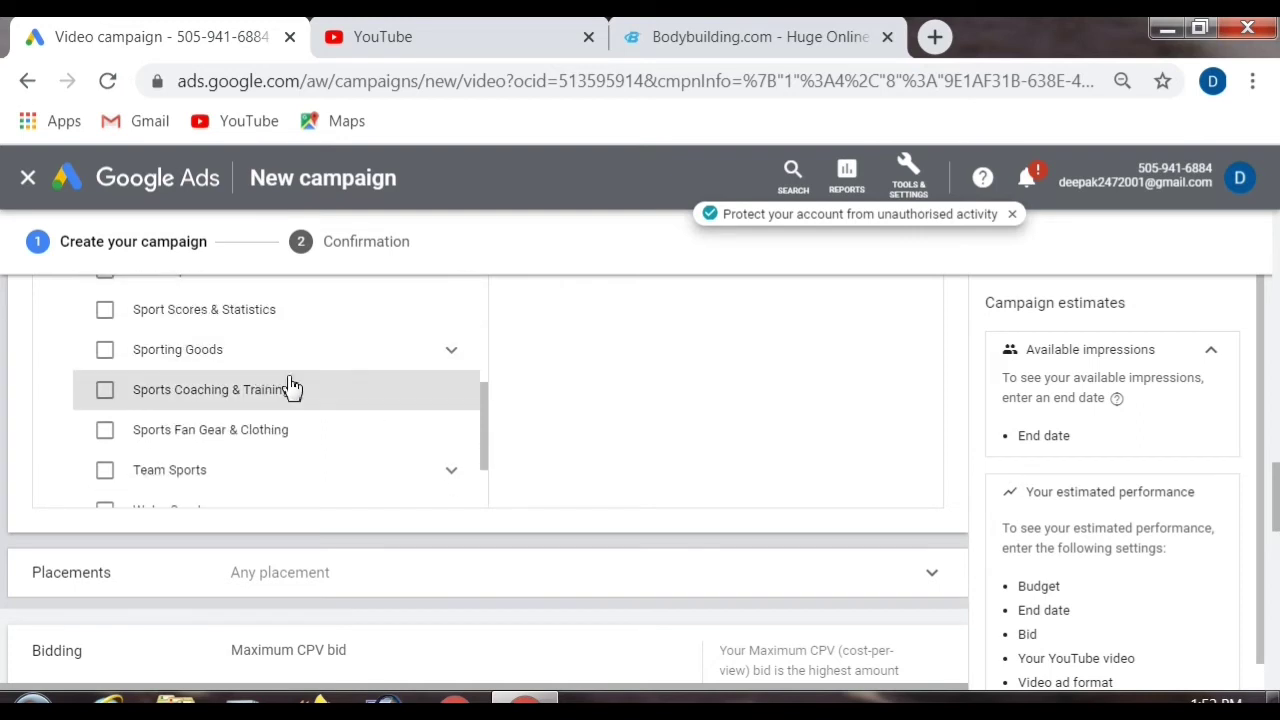
- Look back through the main topics up to Computers & Electronics and collapse the Topics section without selecting any topic
scroll(292, 388, "up", 6)
scroll(296, 392, "up", 6)
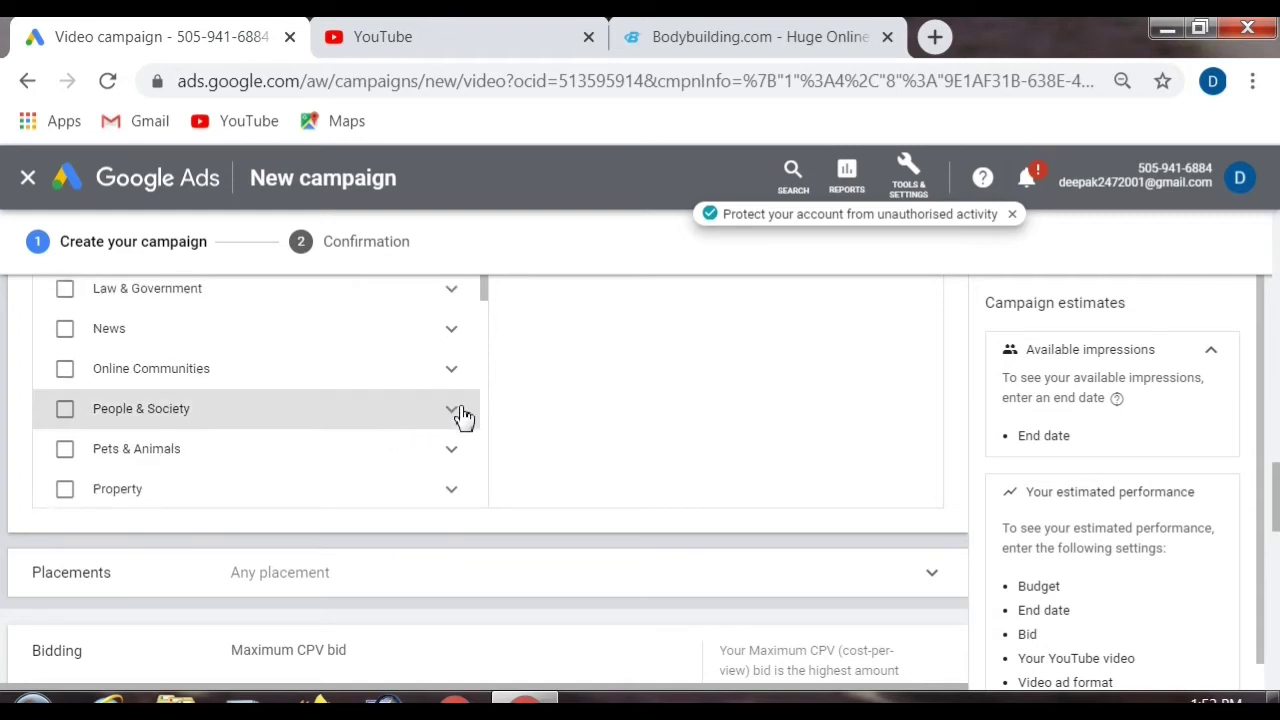
scroll(460, 417, "up", 2)
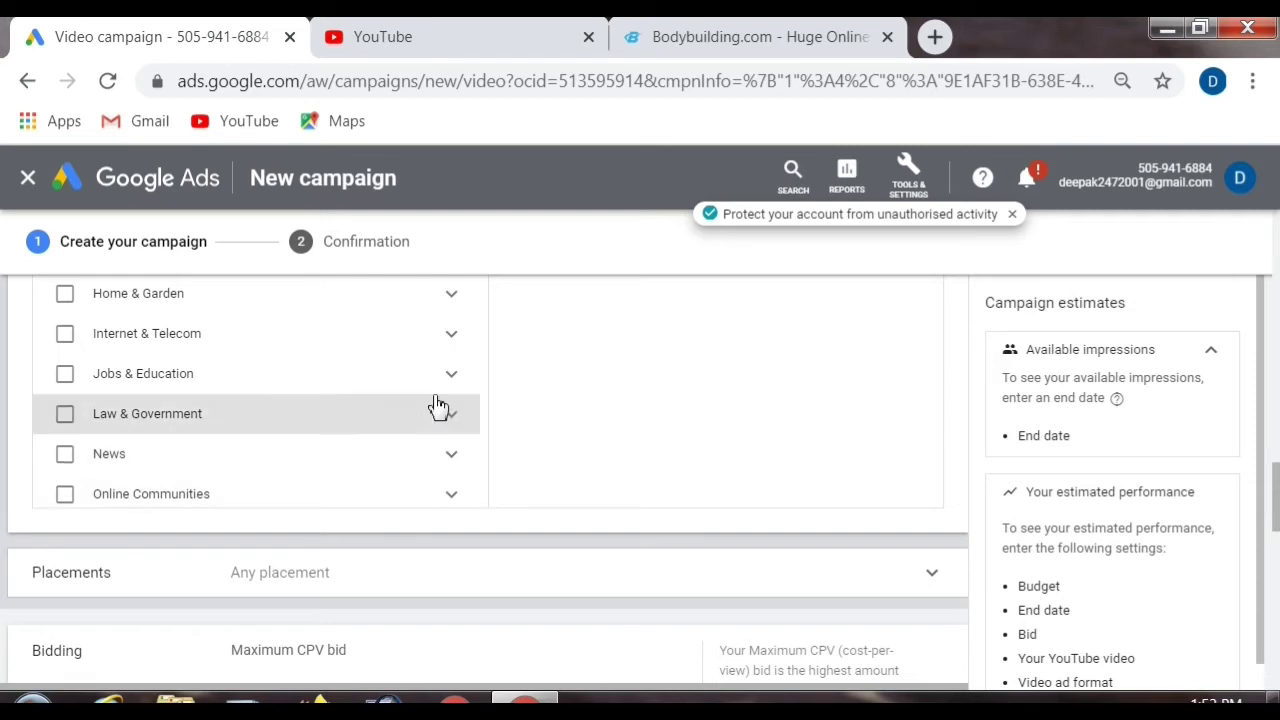
left_click(453, 300)
scroll(455, 400, "up", 3)
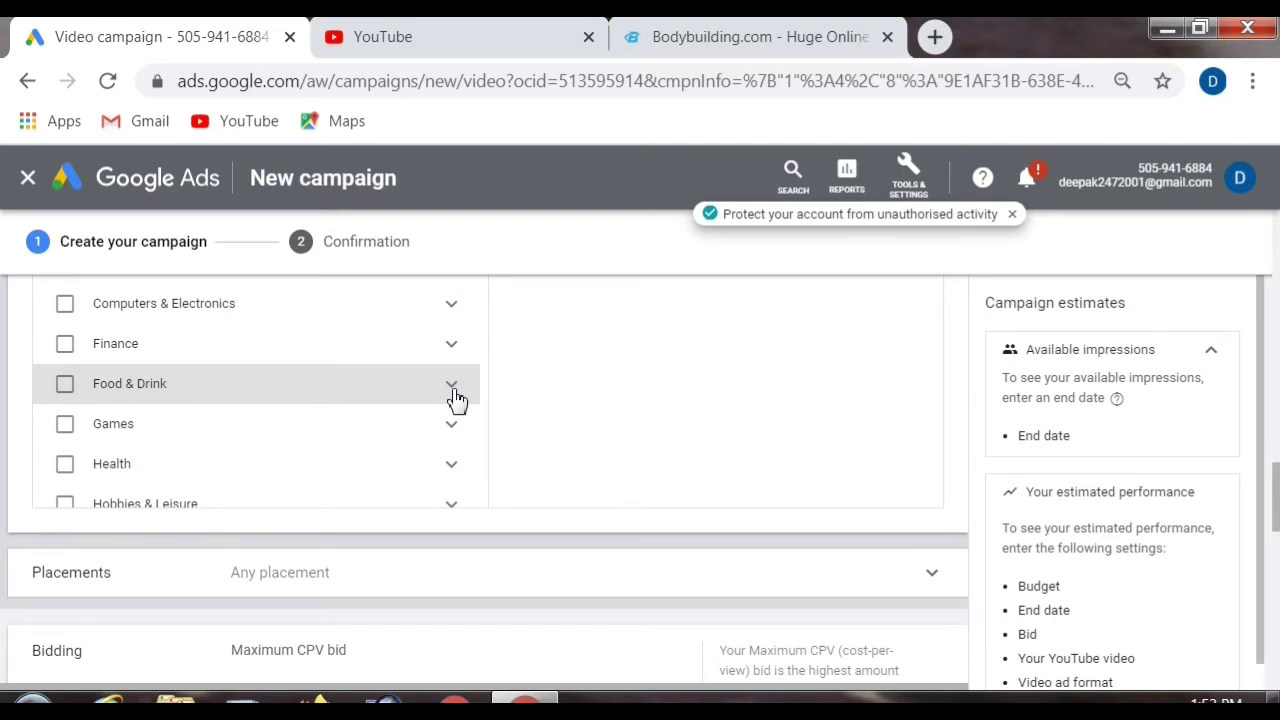
scroll(420, 380, "up", 2)
left_click(357, 363)
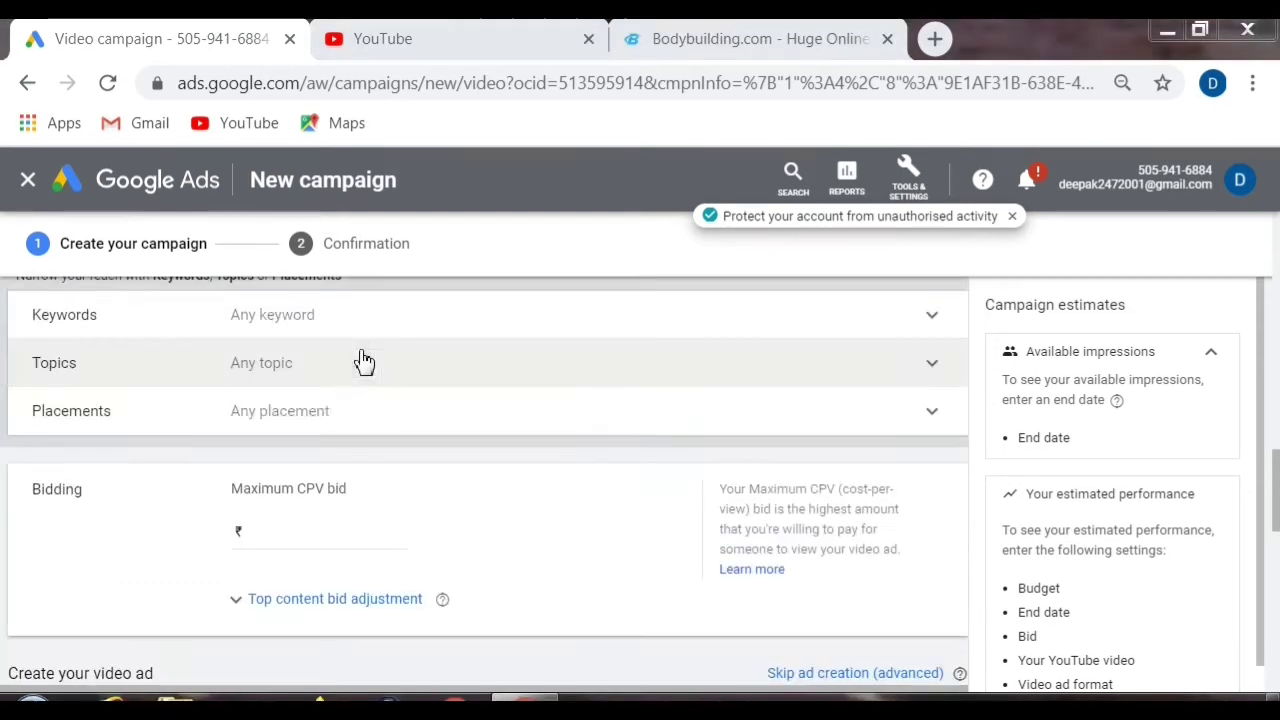
- Expand the ad group's Placements targeting, view the Apple App Store categories under App categories, and collapse them again
left_click(223, 420)
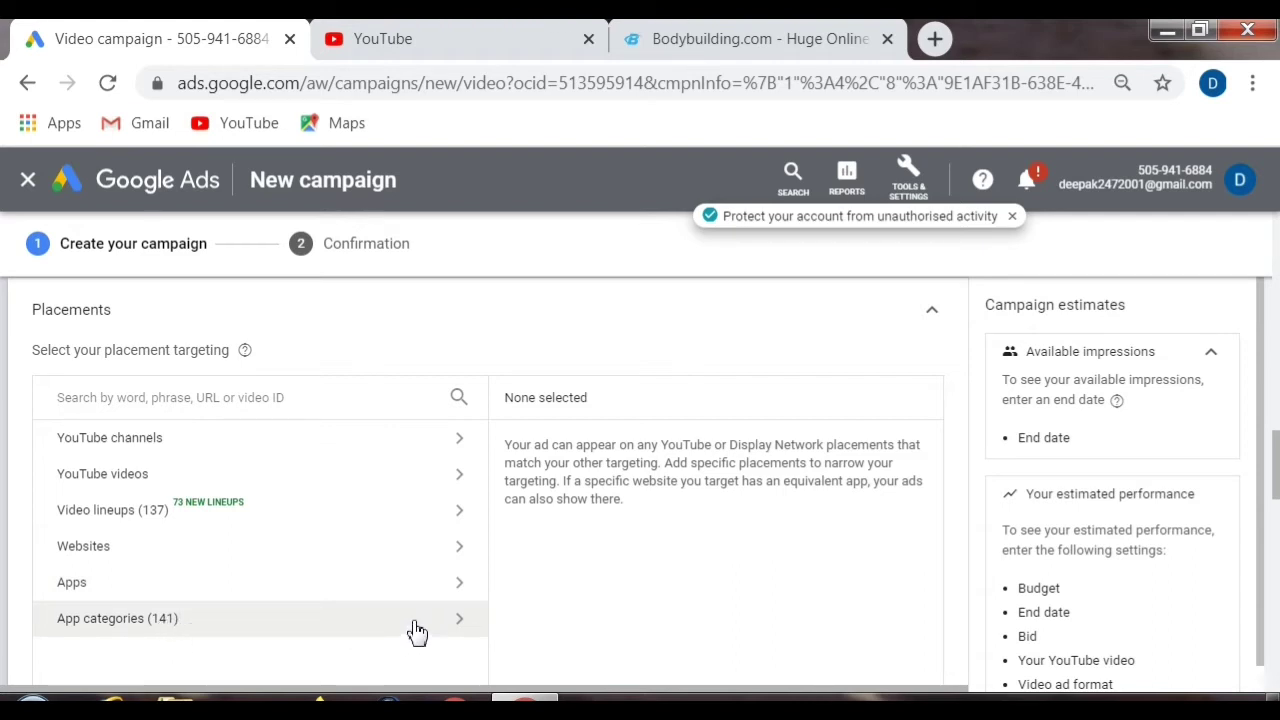
left_click(460, 622)
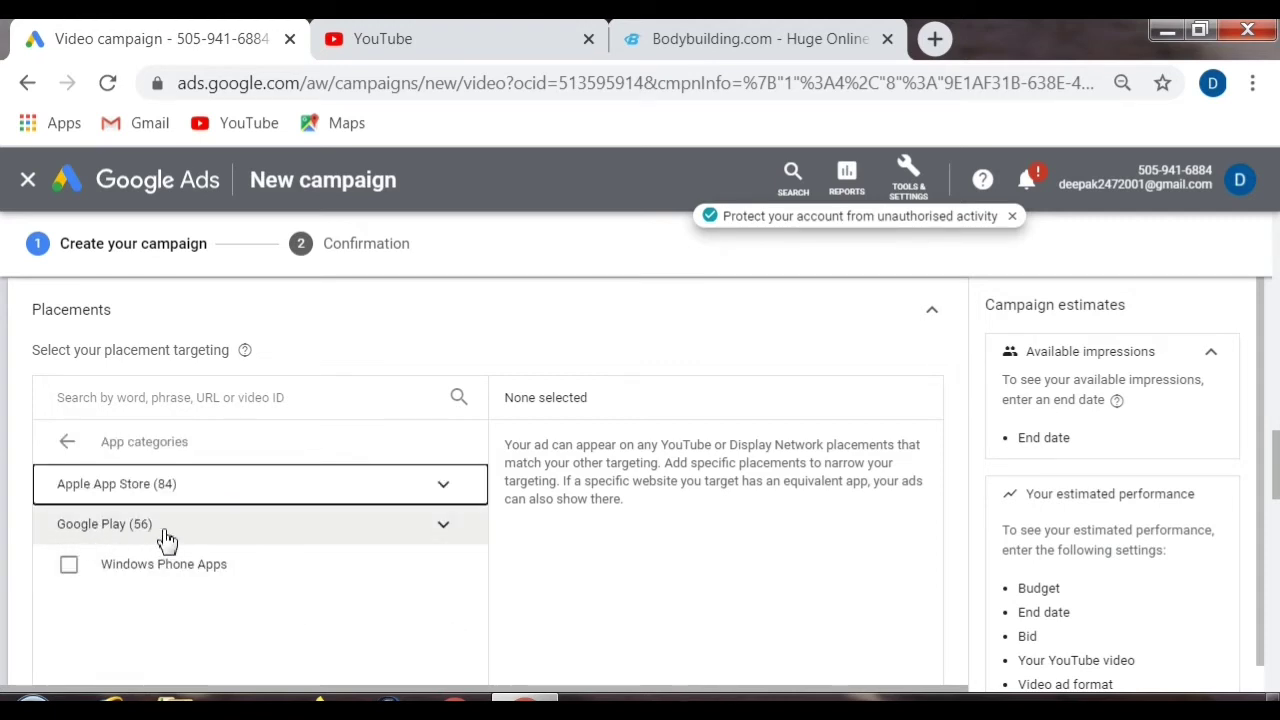
left_click(444, 486)
scroll(428, 514, "down", 3)
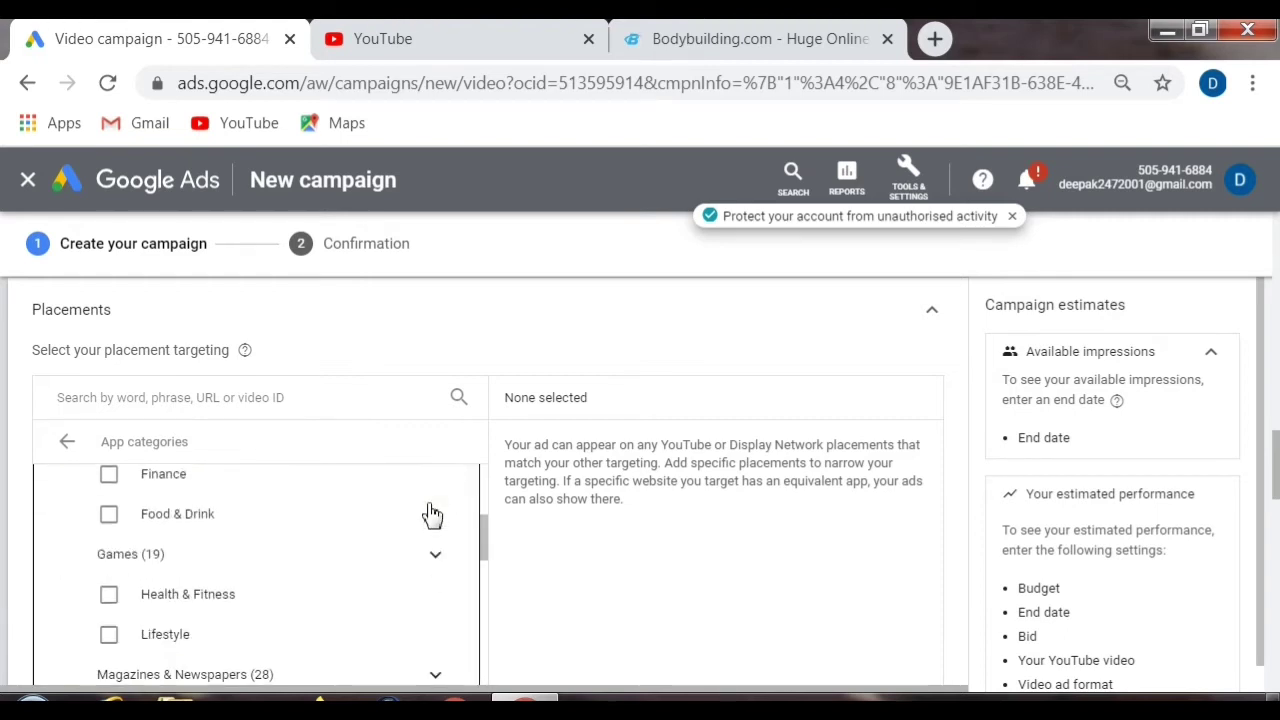
scroll(381, 539, "down", 5)
scroll(381, 540, "up", 8)
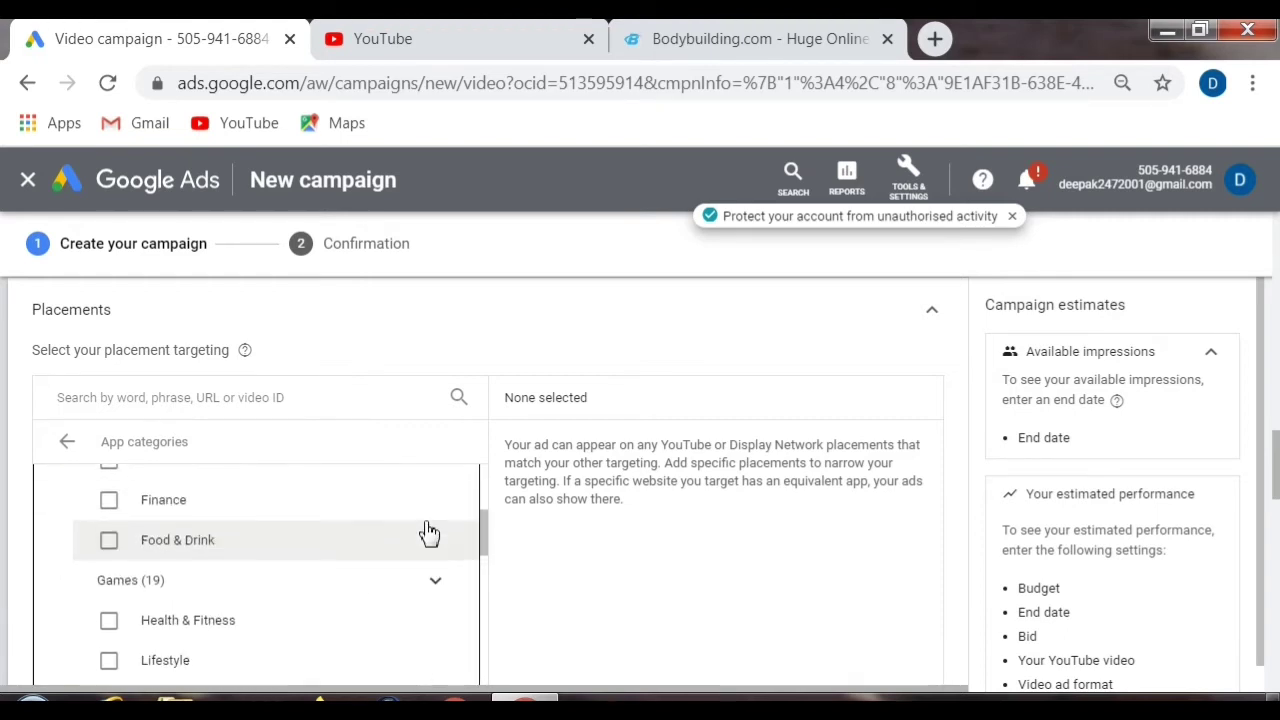
left_click(449, 489)
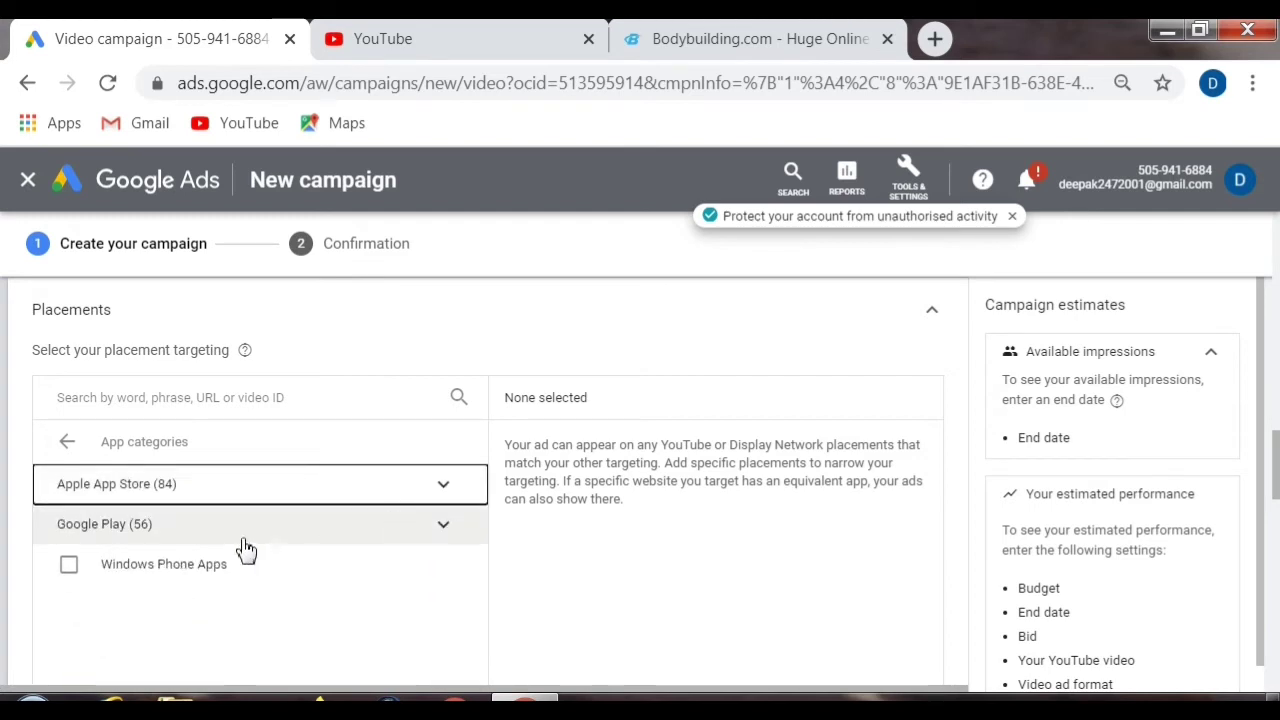
- Expand the Google Play app categories and examine the list from Art & Design down to Weather
left_click(450, 534)
scroll(445, 540, "down", 4)
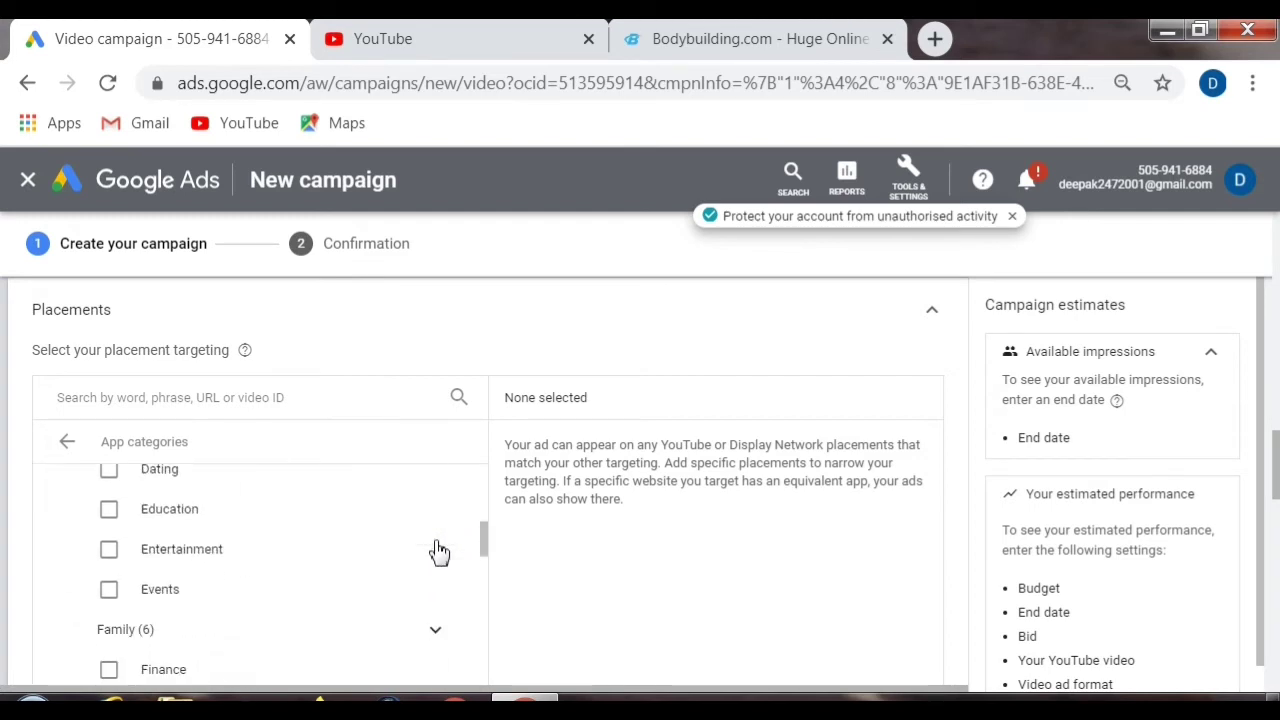
scroll(420, 585, "down", 3)
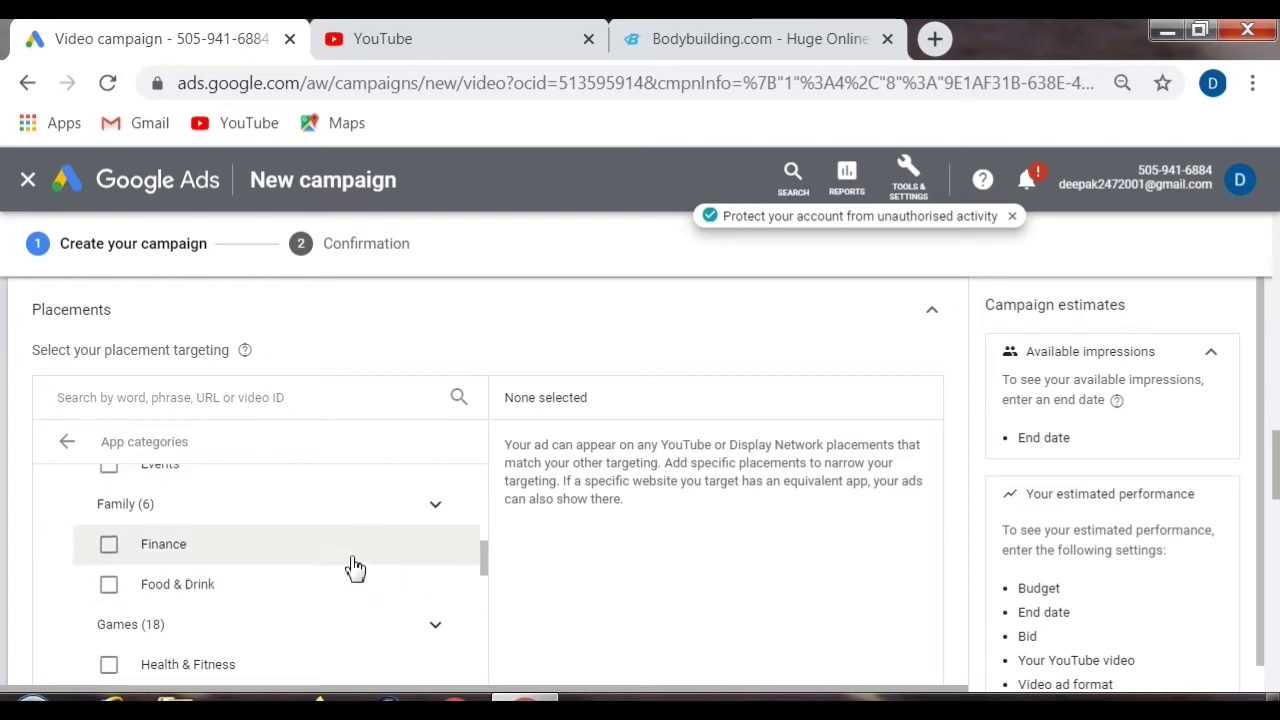
scroll(345, 566, "up", 8)
scroll(332, 566, "up", 3)
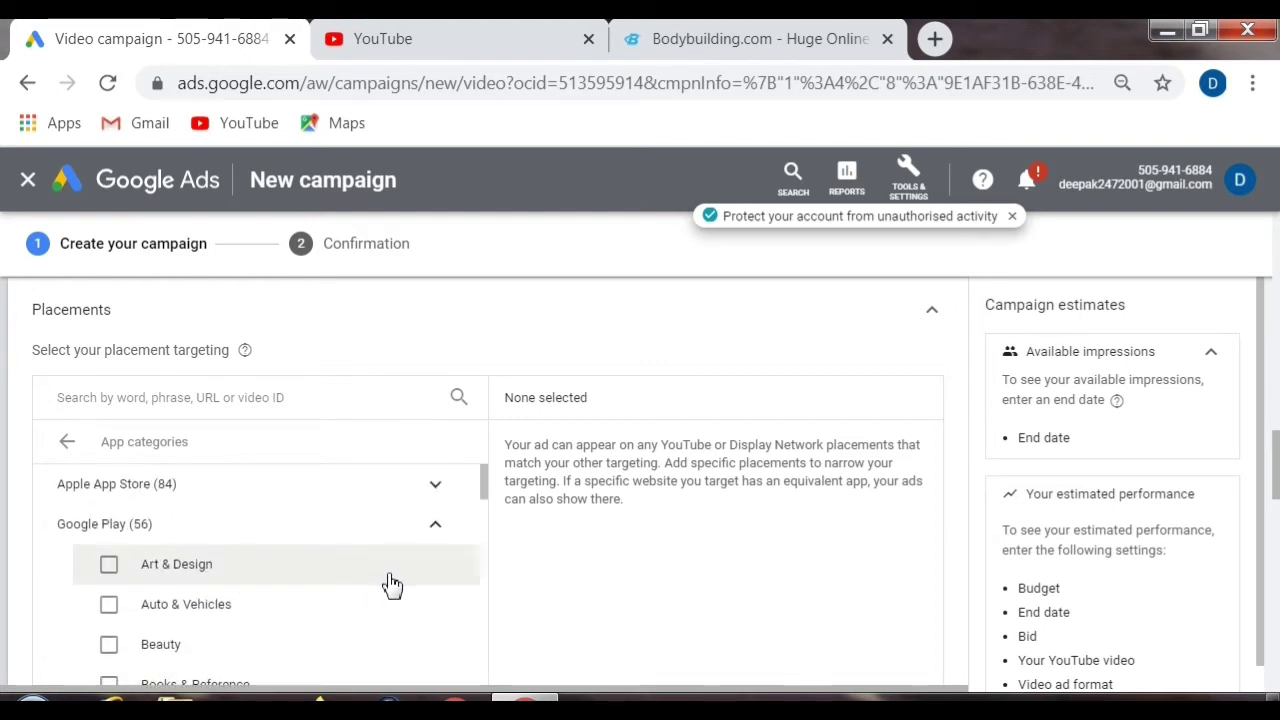
scroll(390, 586, "down", 3)
scroll(392, 585, "up", 1)
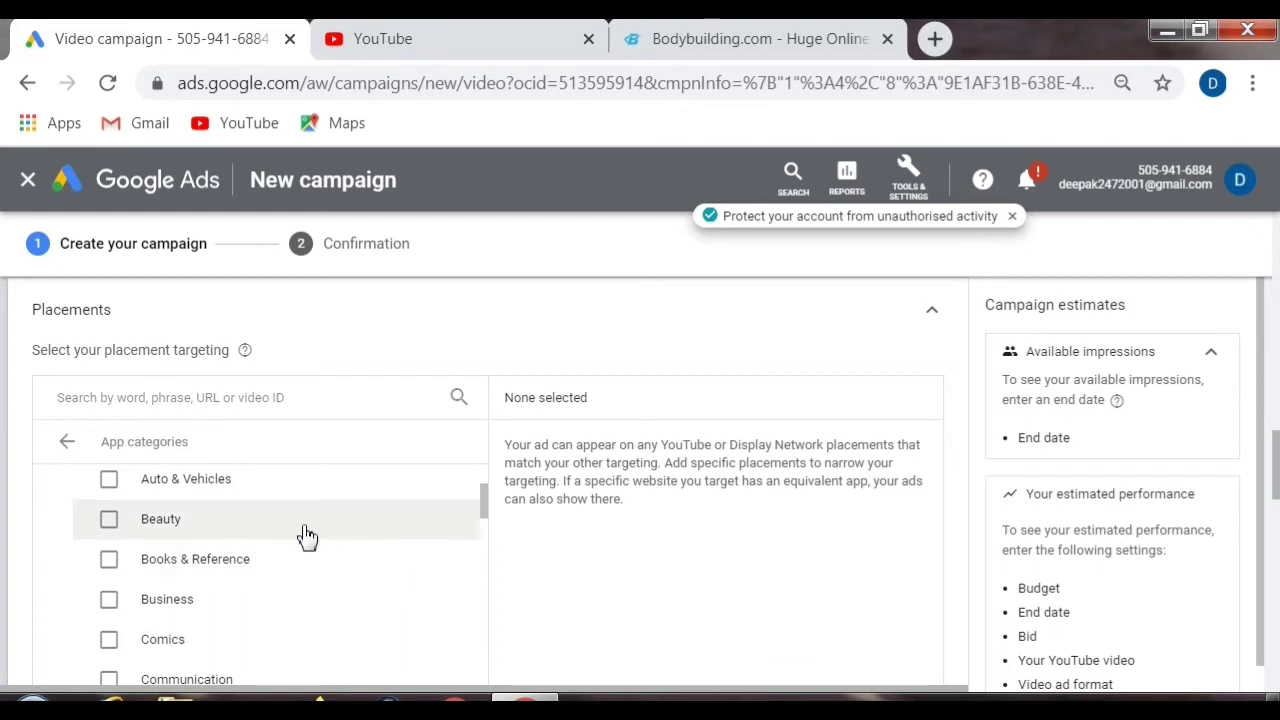
scroll(392, 543, "down", 5)
scroll(392, 543, "down", 5)
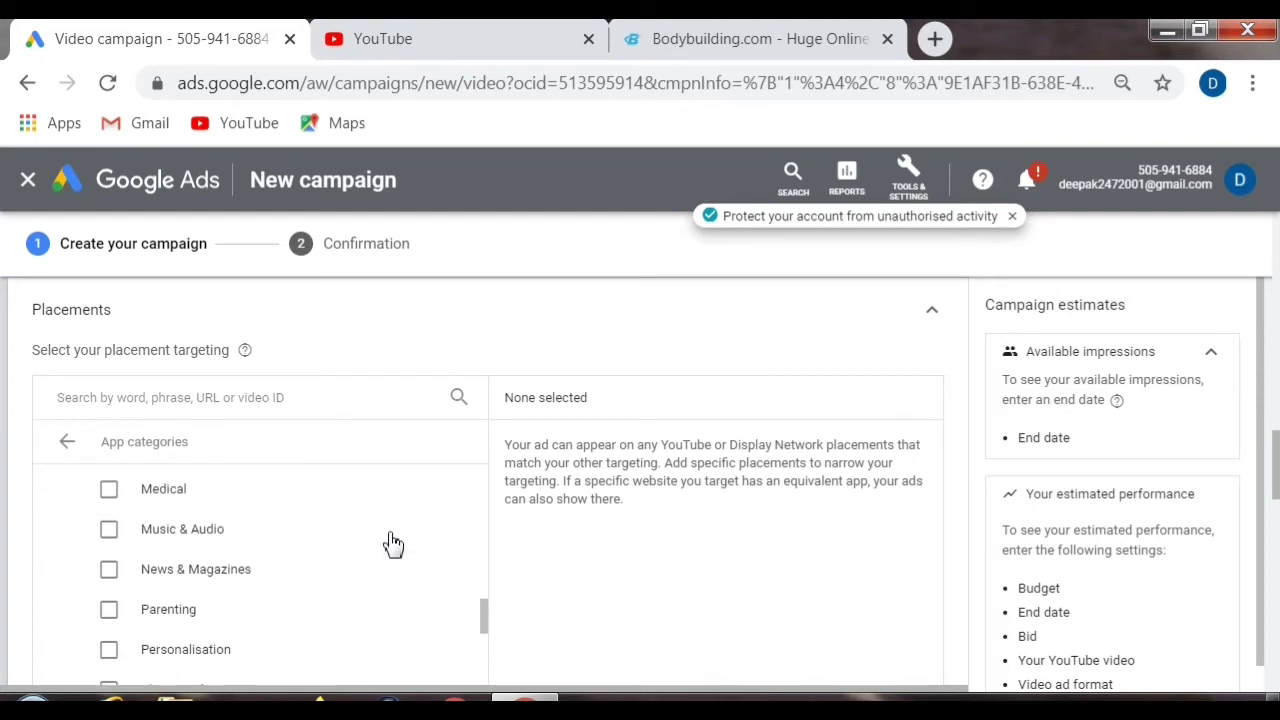
scroll(380, 549, "down", 6)
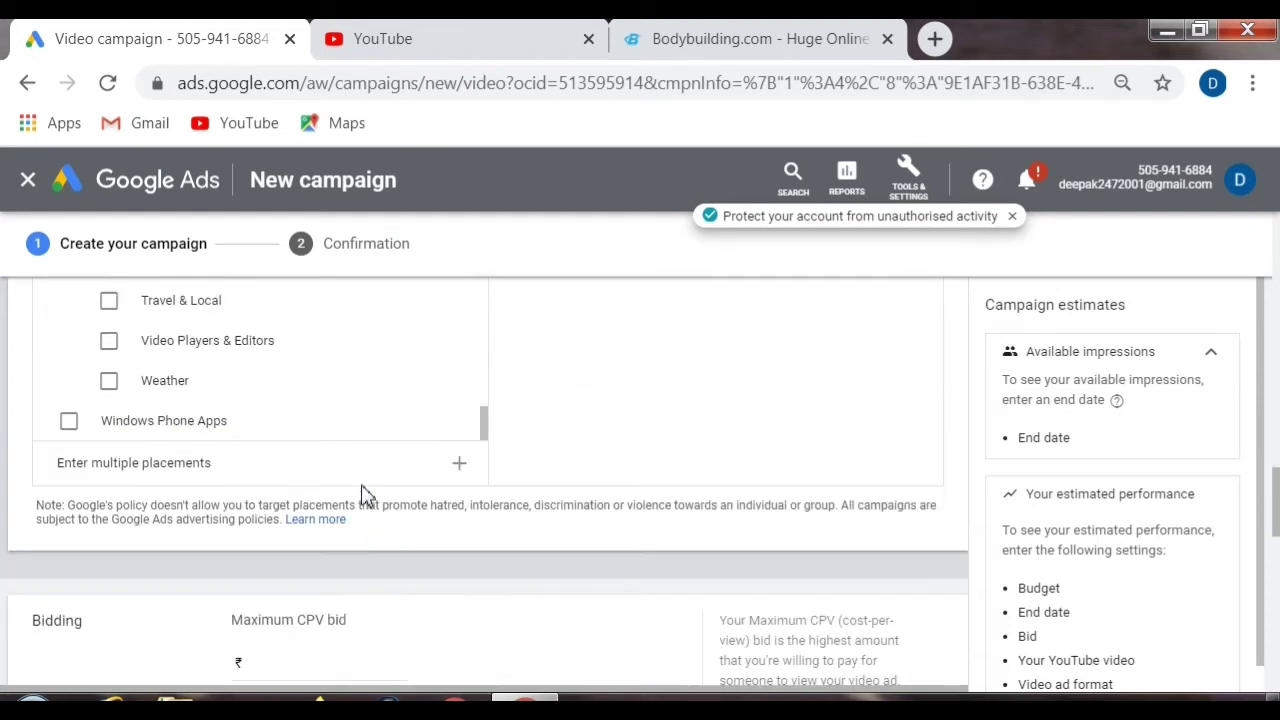
scroll(363, 494, "up", 5)
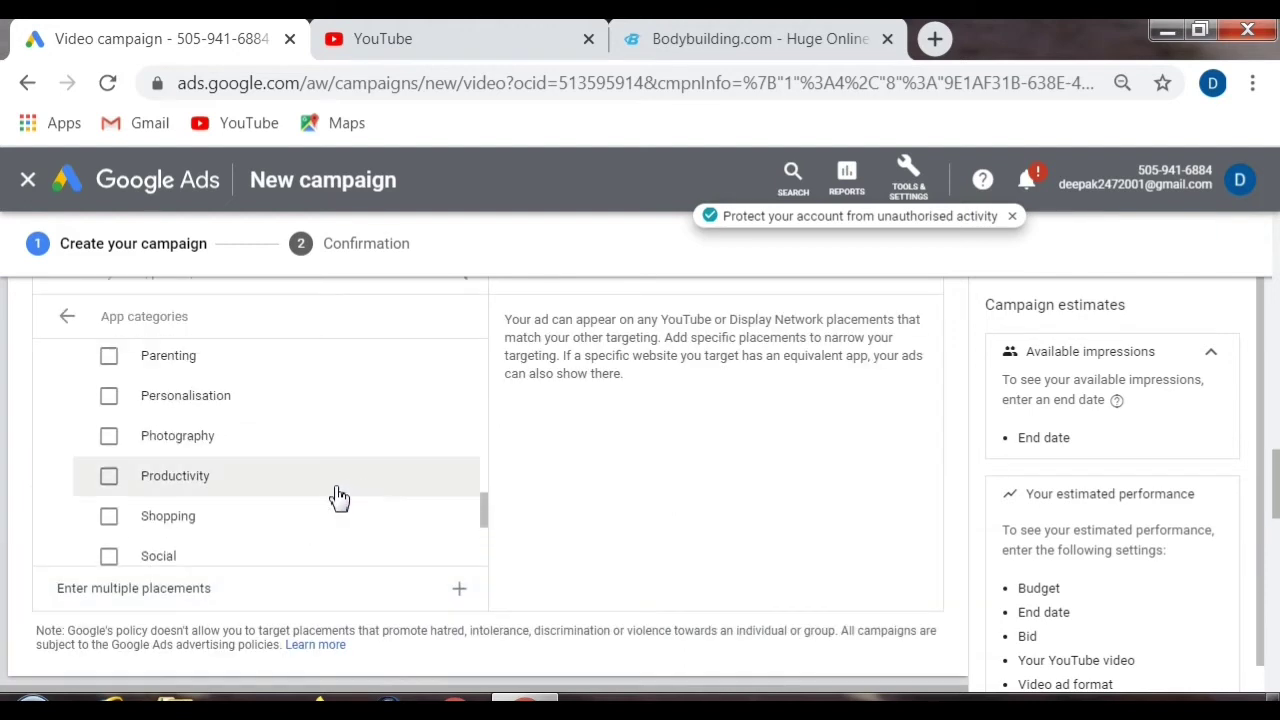
scroll(300, 470, "up", 5)
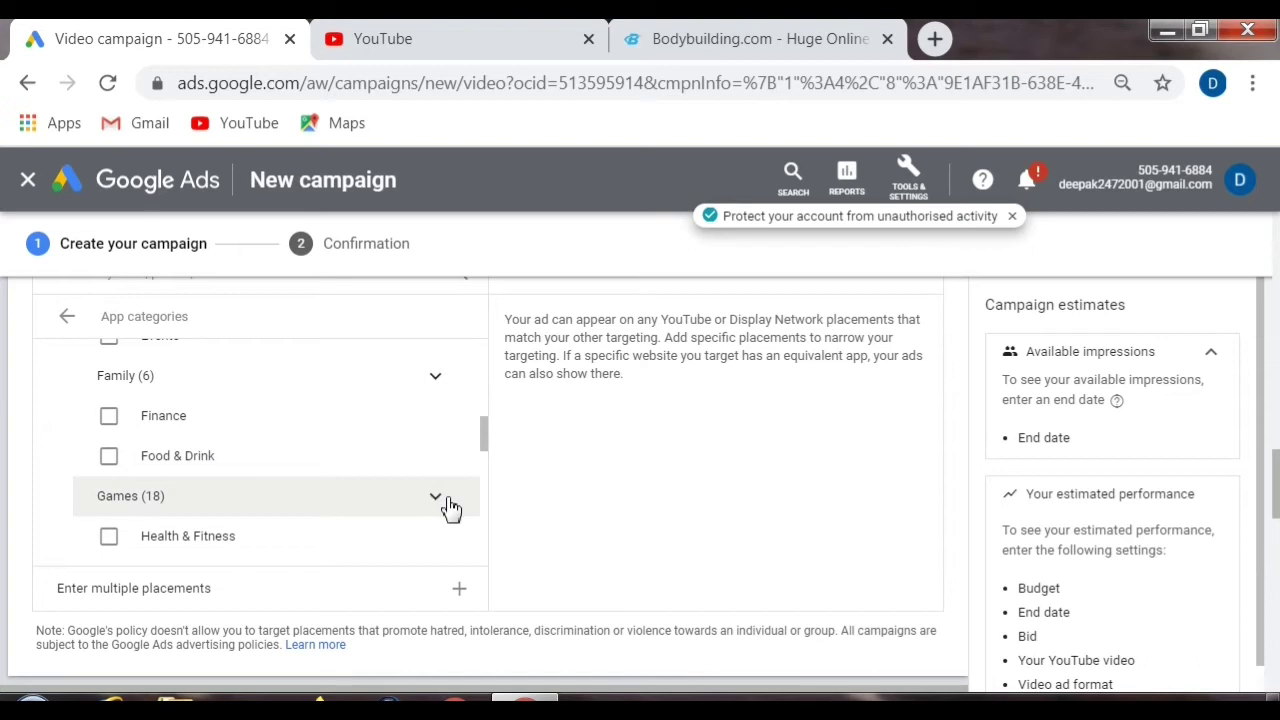
- Expand Games within the Google Play categories and examine the game genres from Action down to Trivia
scroll(445, 508, "up", 2)
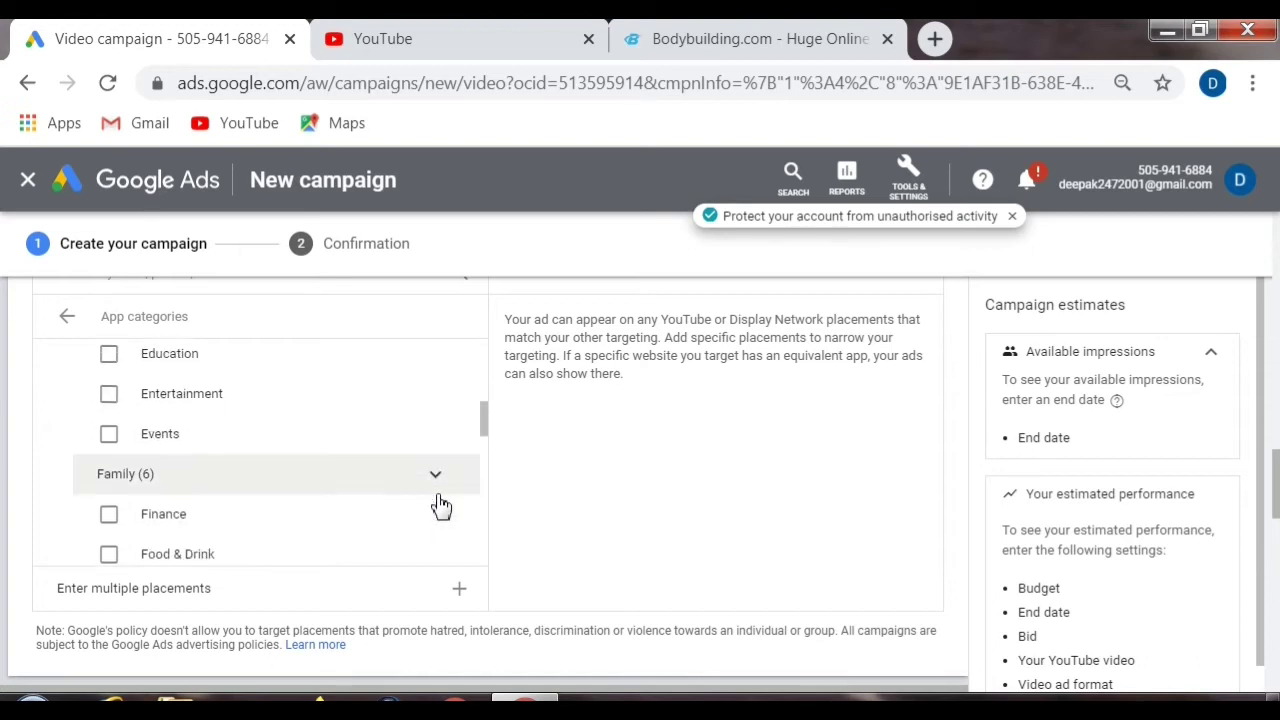
scroll(441, 505, "down", 2)
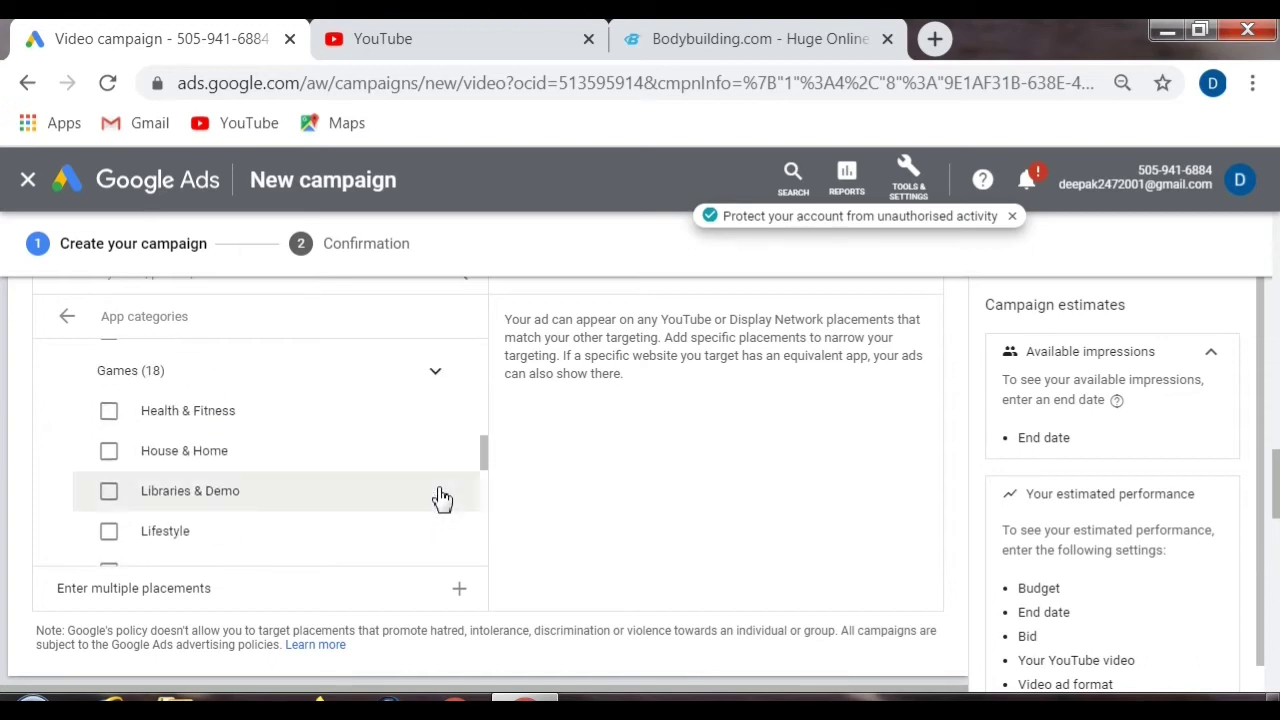
left_click(445, 383)
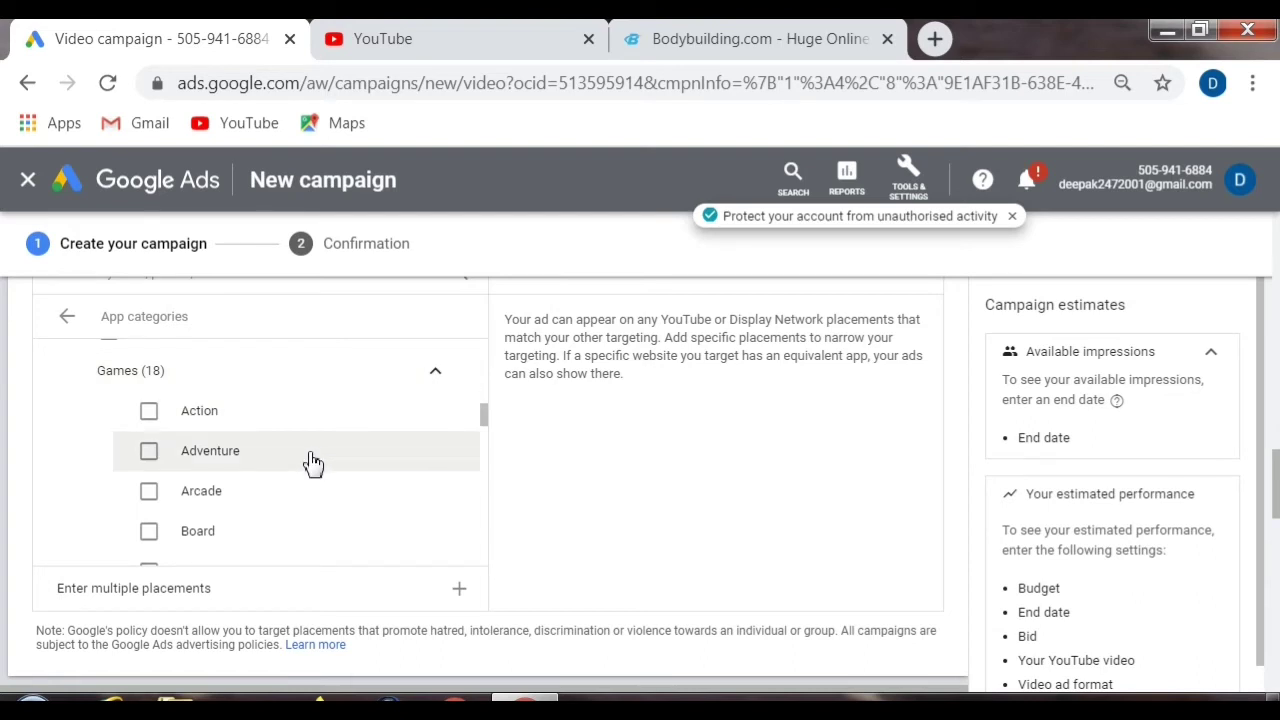
scroll(337, 517, "down", 1)
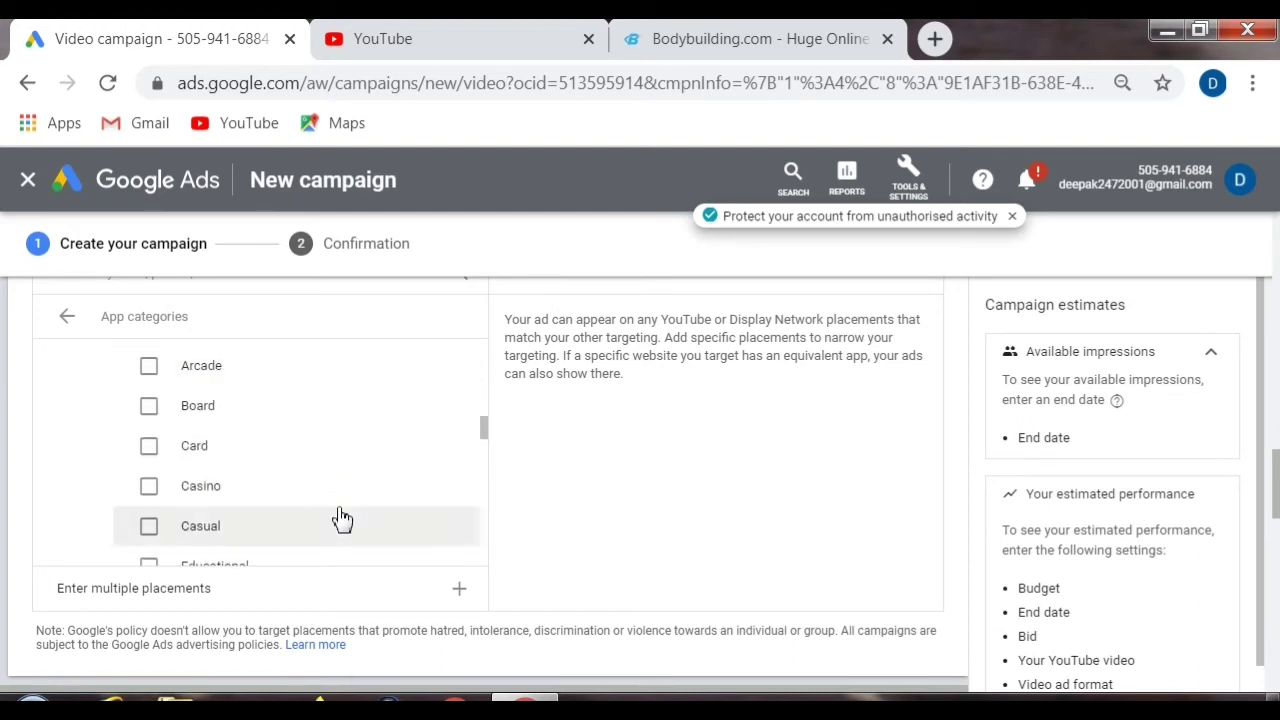
scroll(294, 454, "down", 2)
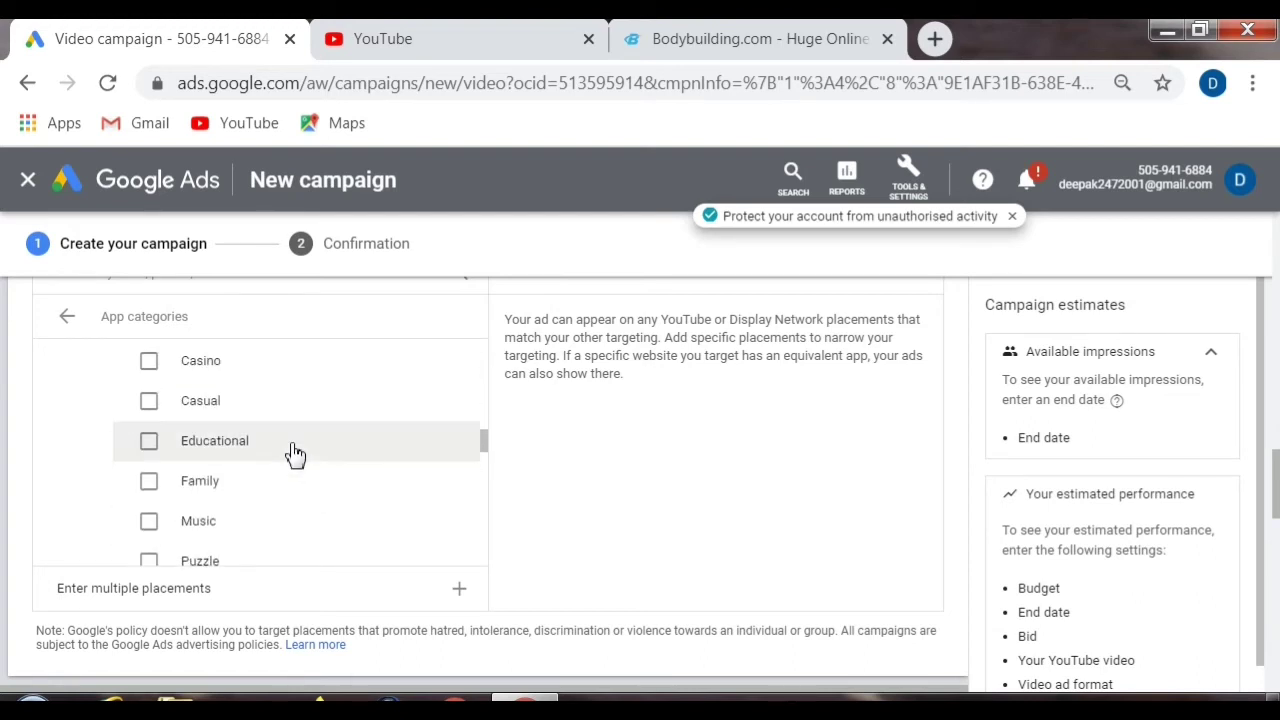
scroll(294, 454, "down", 3)
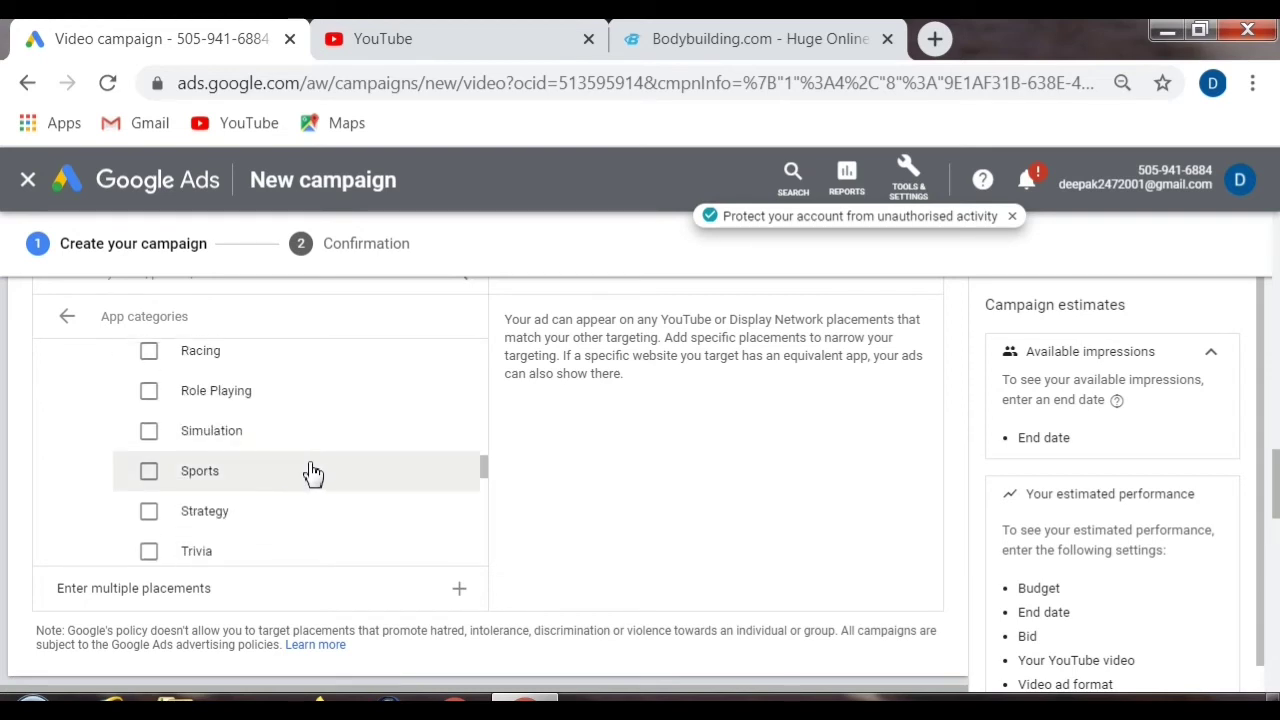
- Collapse the Google Play app categories and return to the main list of placement types
scroll(306, 472, "up", 5)
scroll(310, 471, "up", 5)
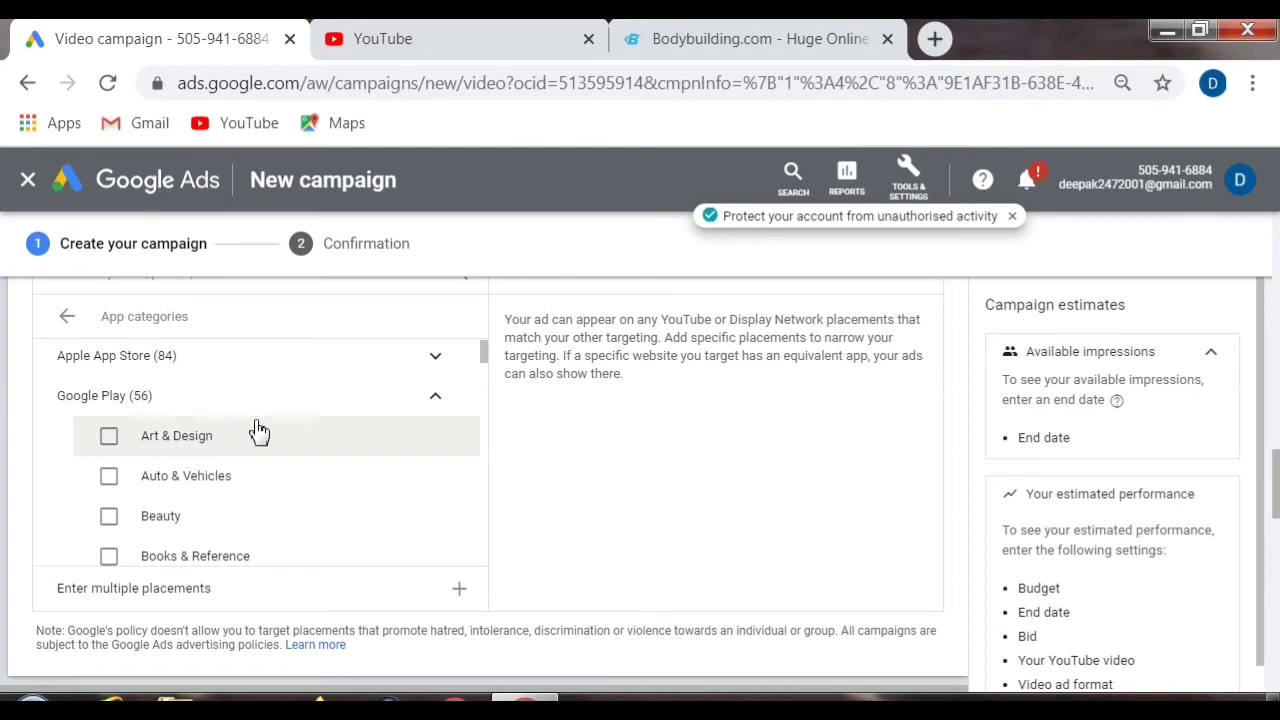
left_click(446, 406)
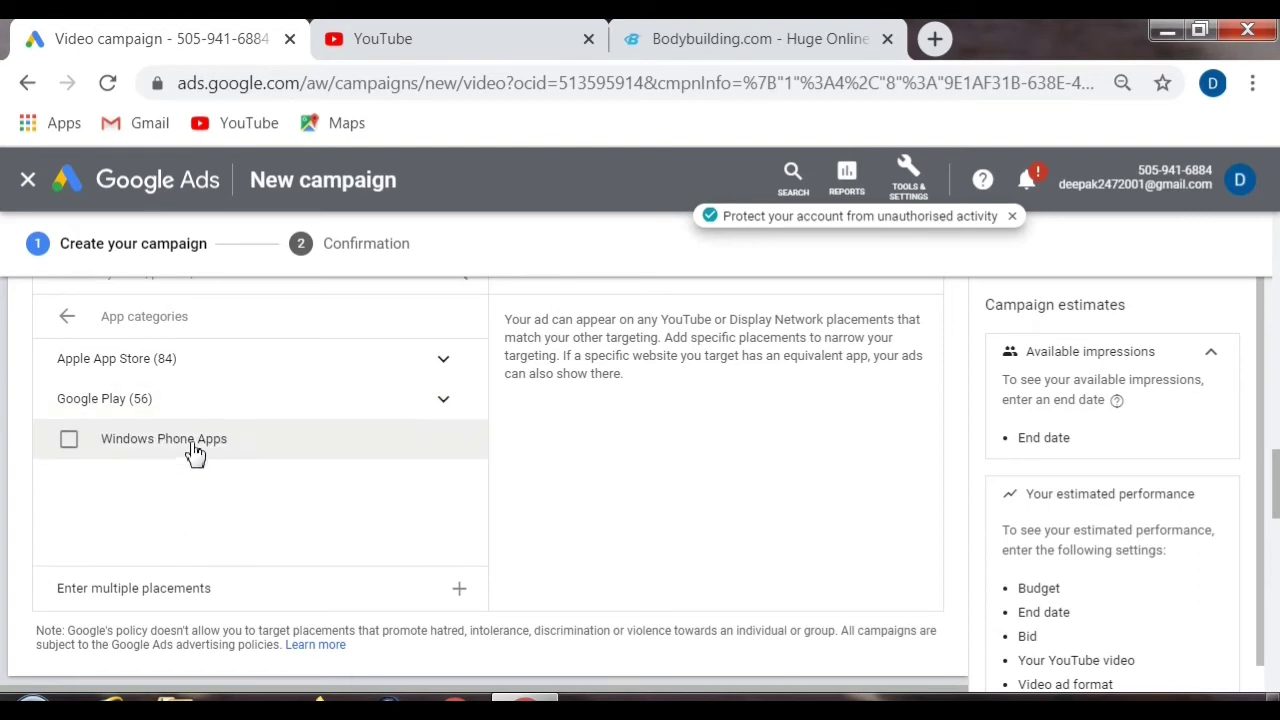
left_click(68, 322)
scroll(182, 372, "up", 4)
scroll(224, 396, "down", 3)
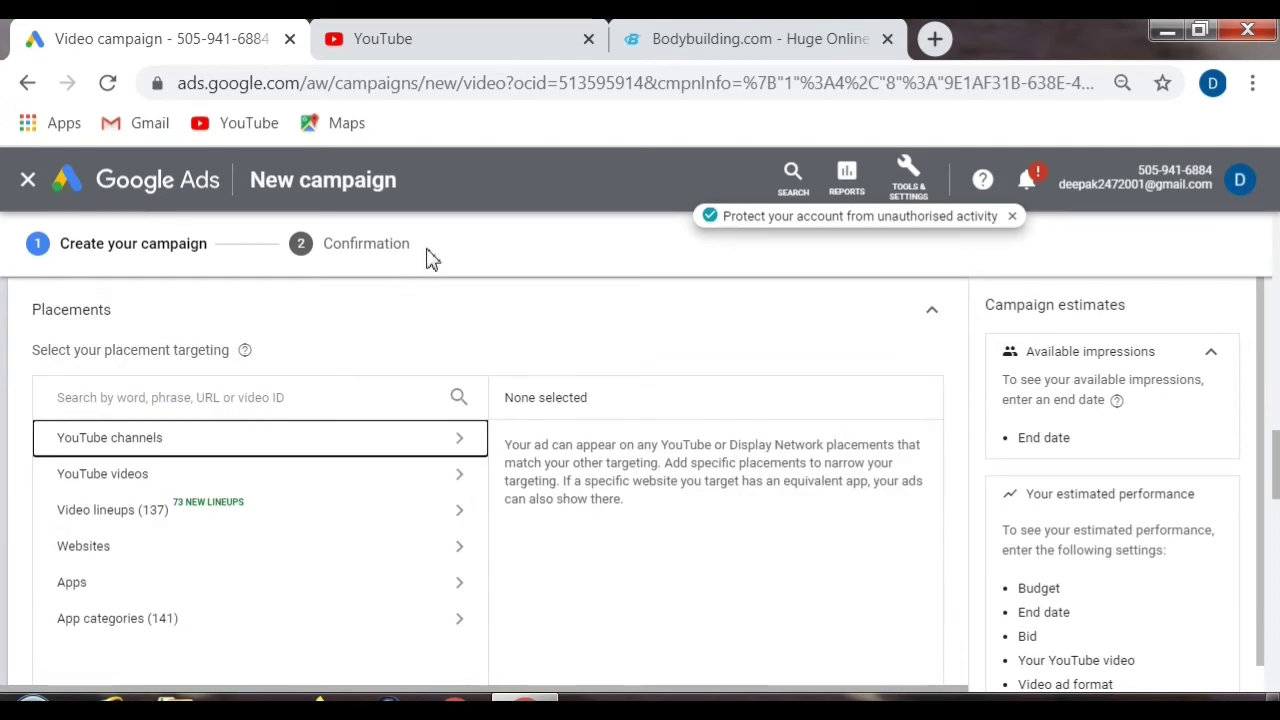
- Switch to YouTube and search for "bodybuilding" videos
left_click(417, 45)
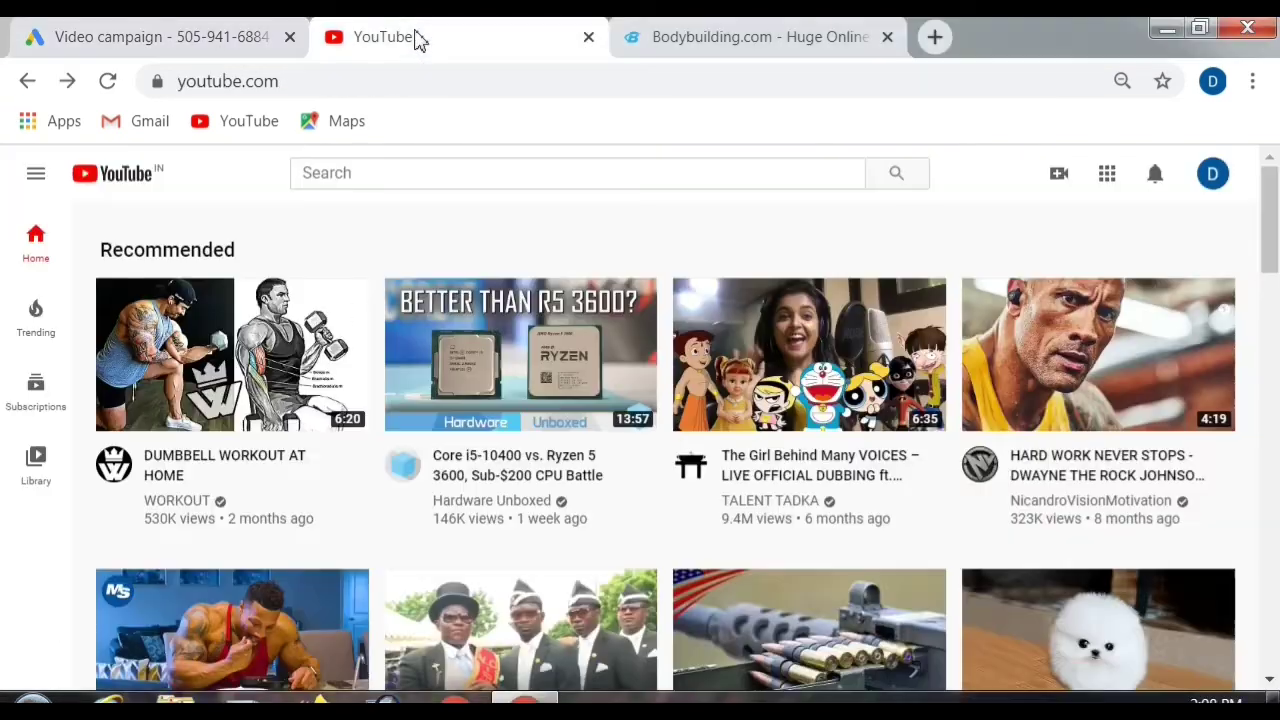
left_click(419, 178)
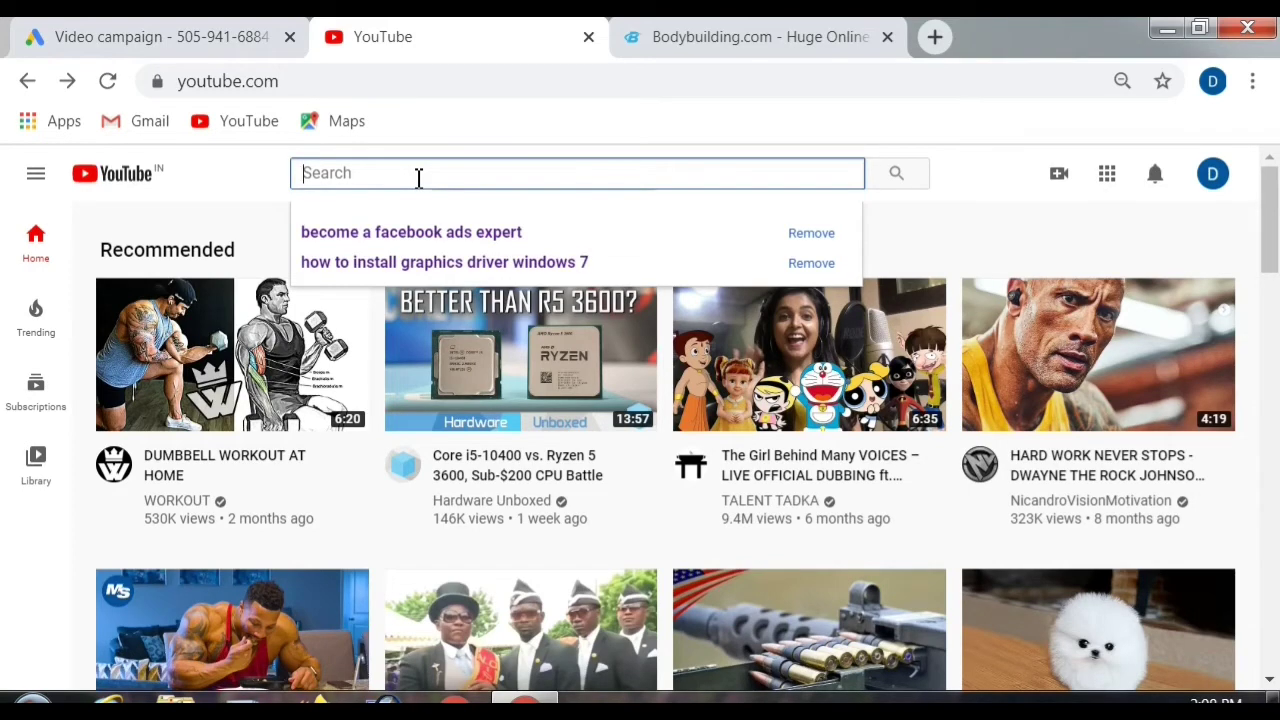
type("B")
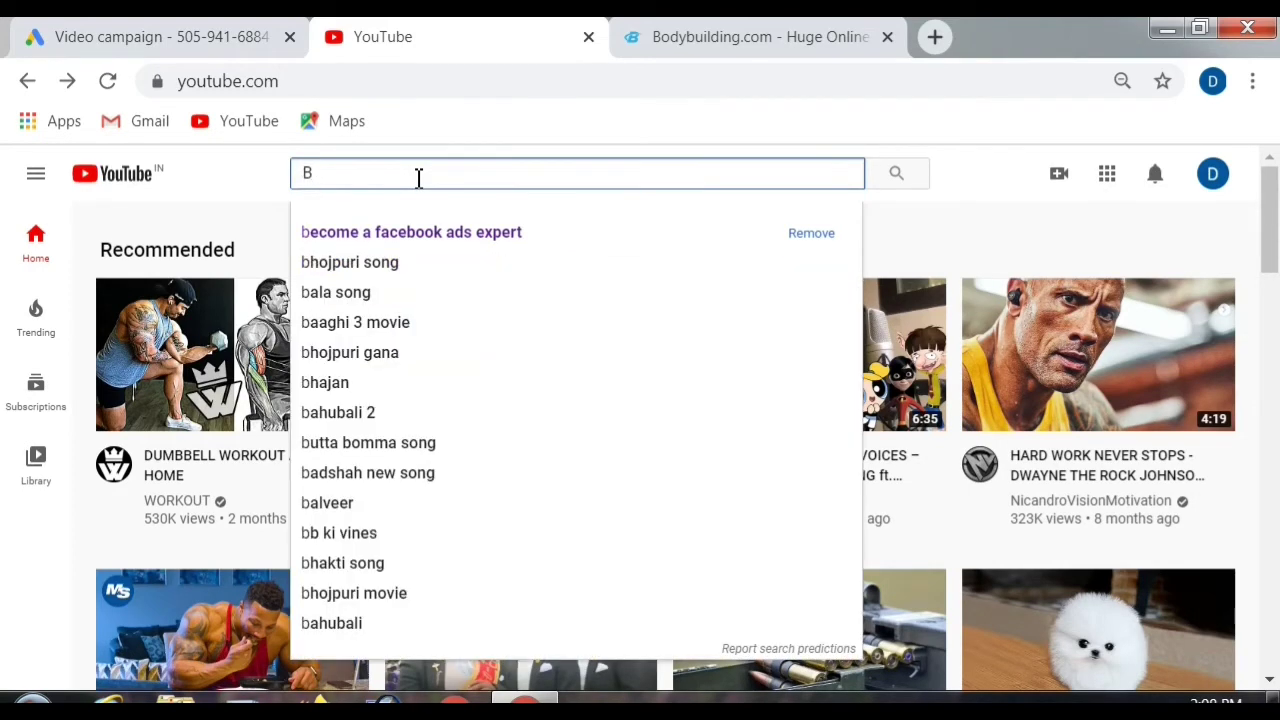
type("odyb")
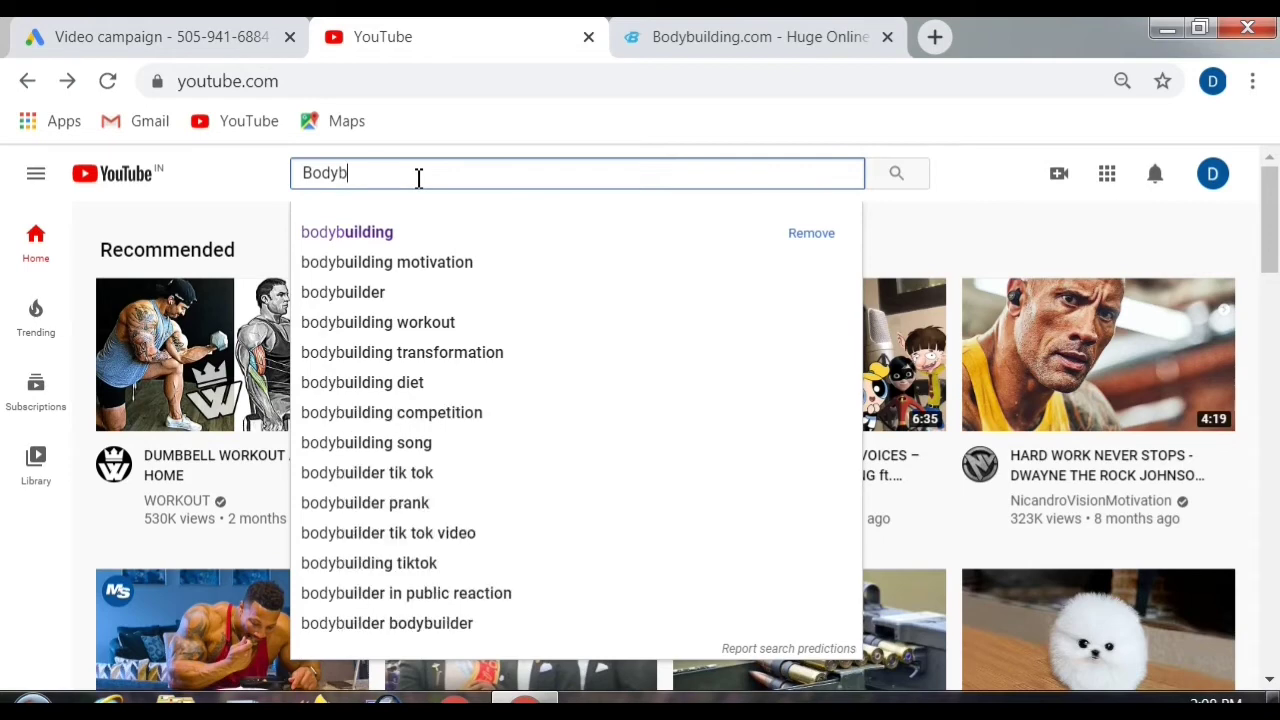
type("uil")
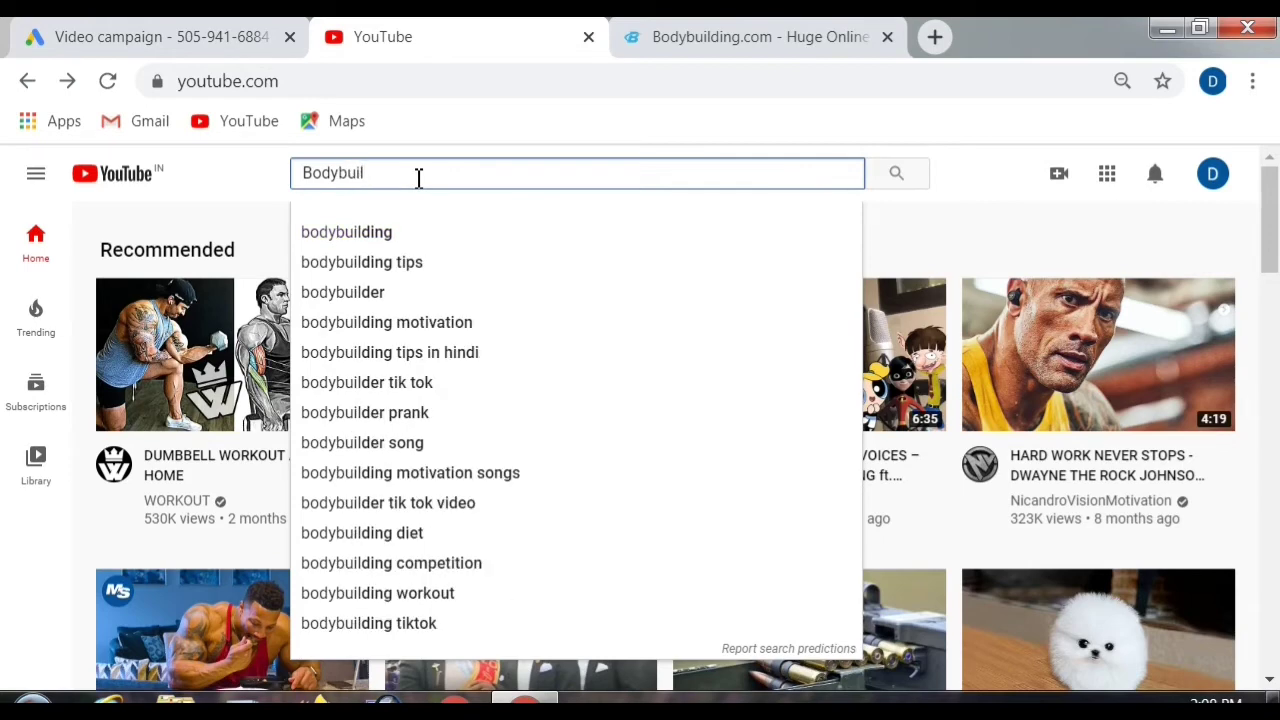
left_click(408, 238)
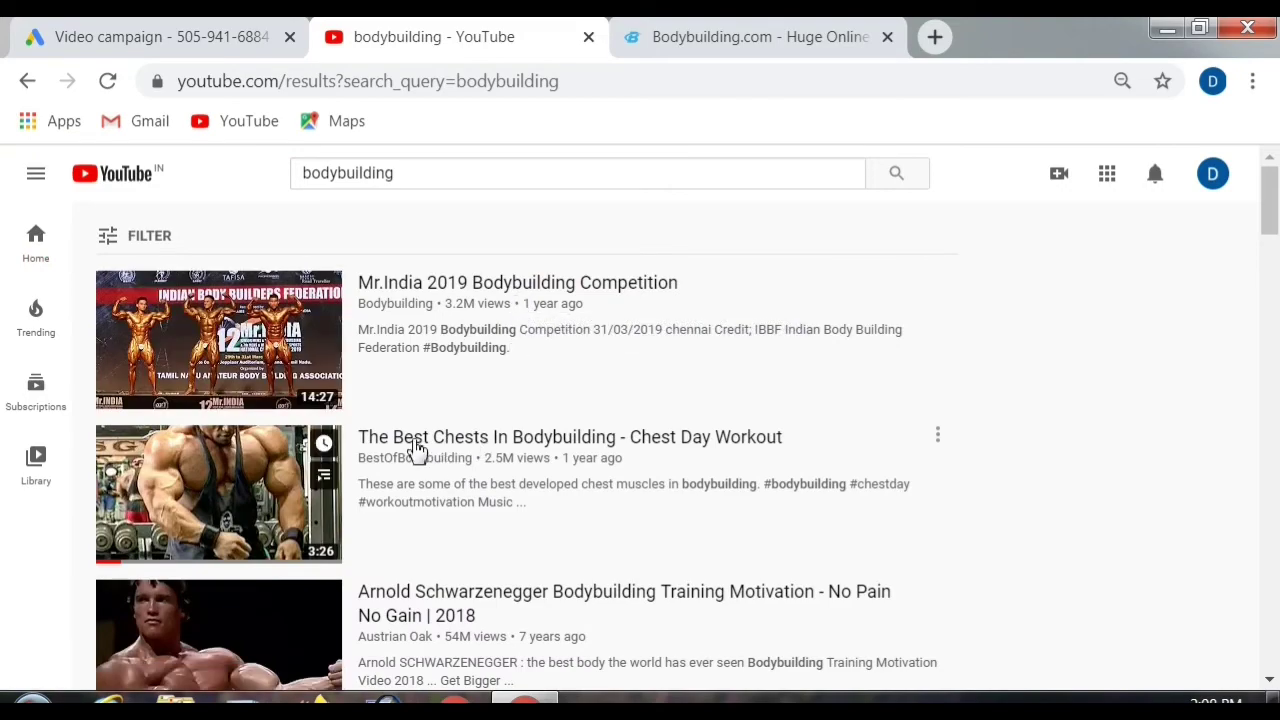
- Look through the bodybuilding video results down to the related searches for a suitable placement video
scroll(405, 458, "down", 10)
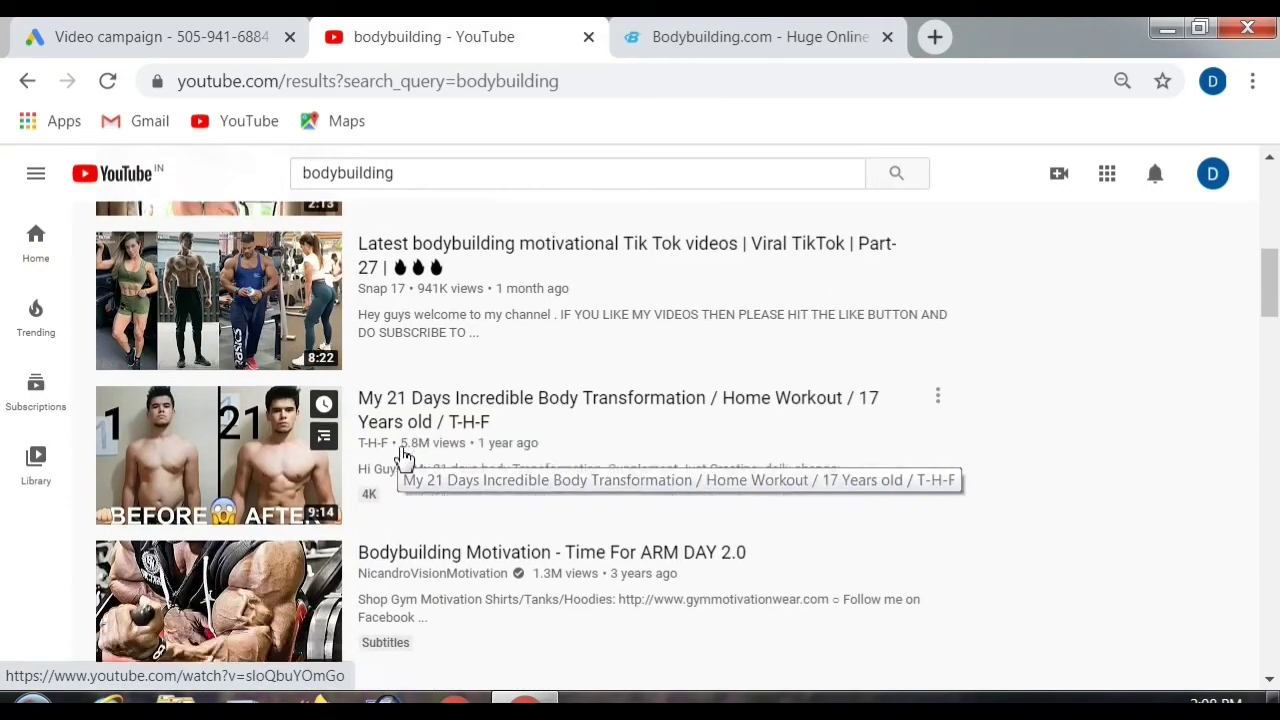
scroll(402, 450, "up", 3)
scroll(405, 458, "down", 5)
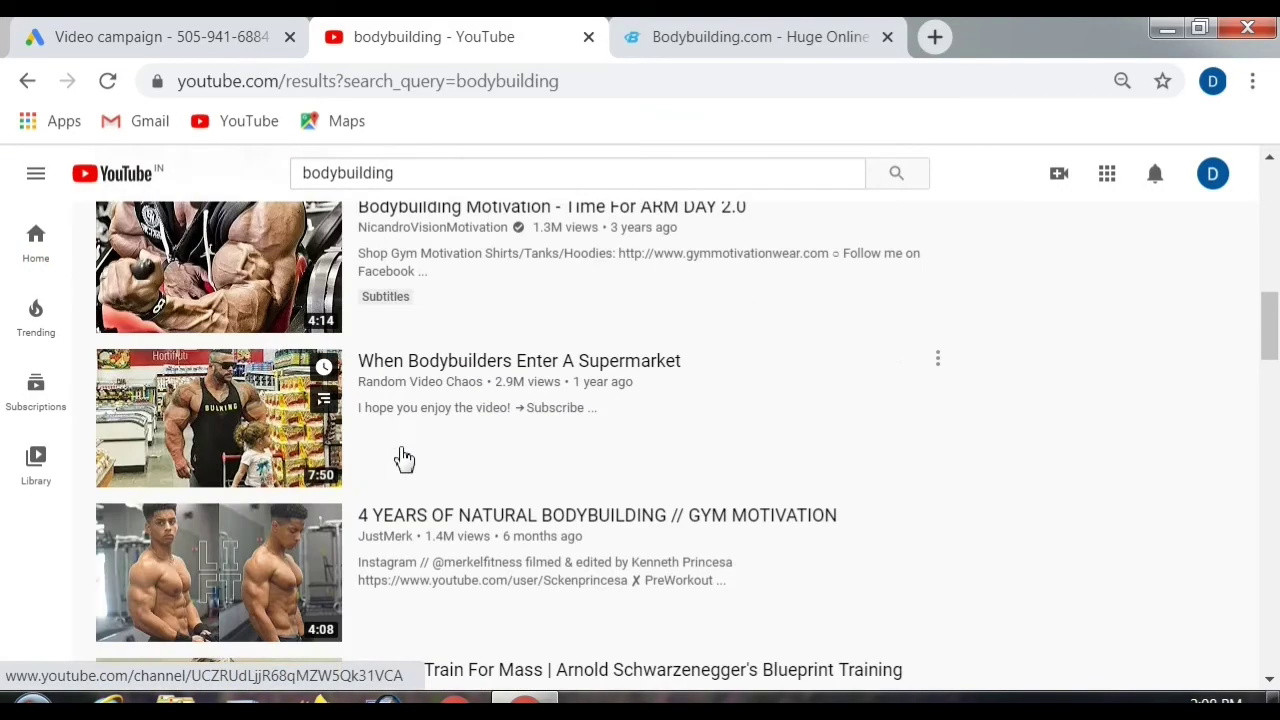
scroll(405, 458, "down", 12)
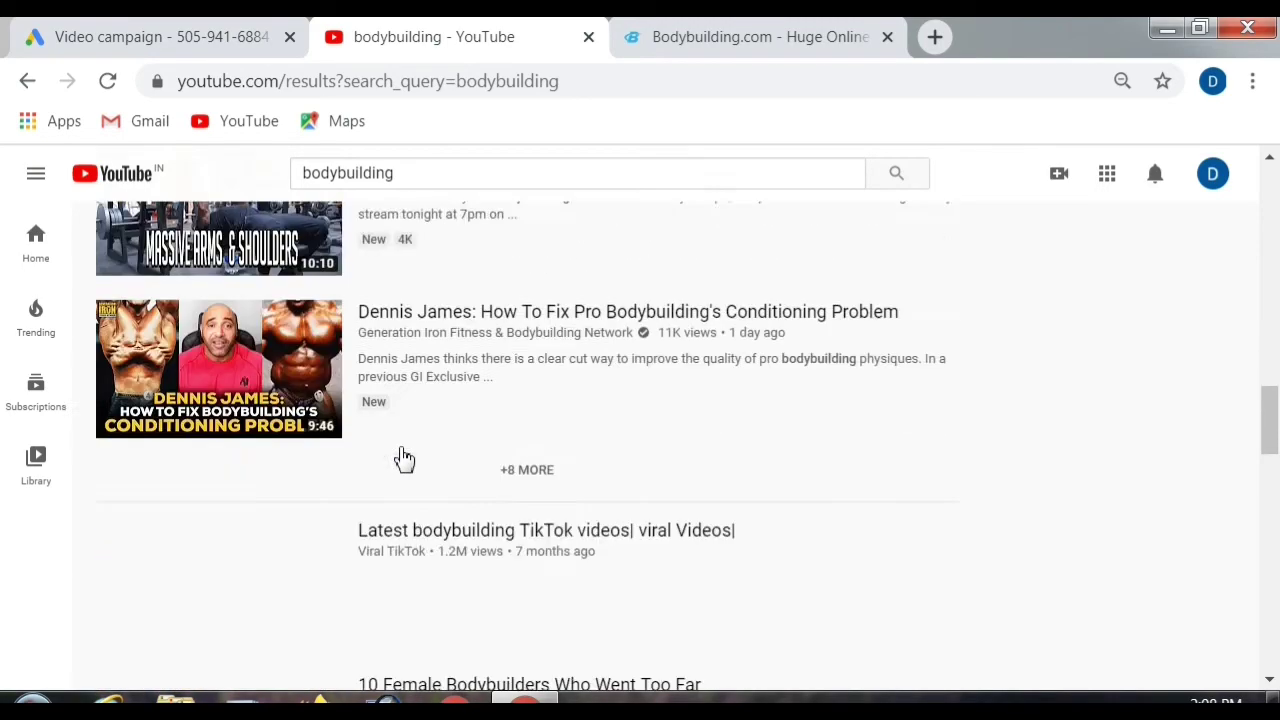
scroll(405, 458, "down", 6)
scroll(403, 457, "up", 3)
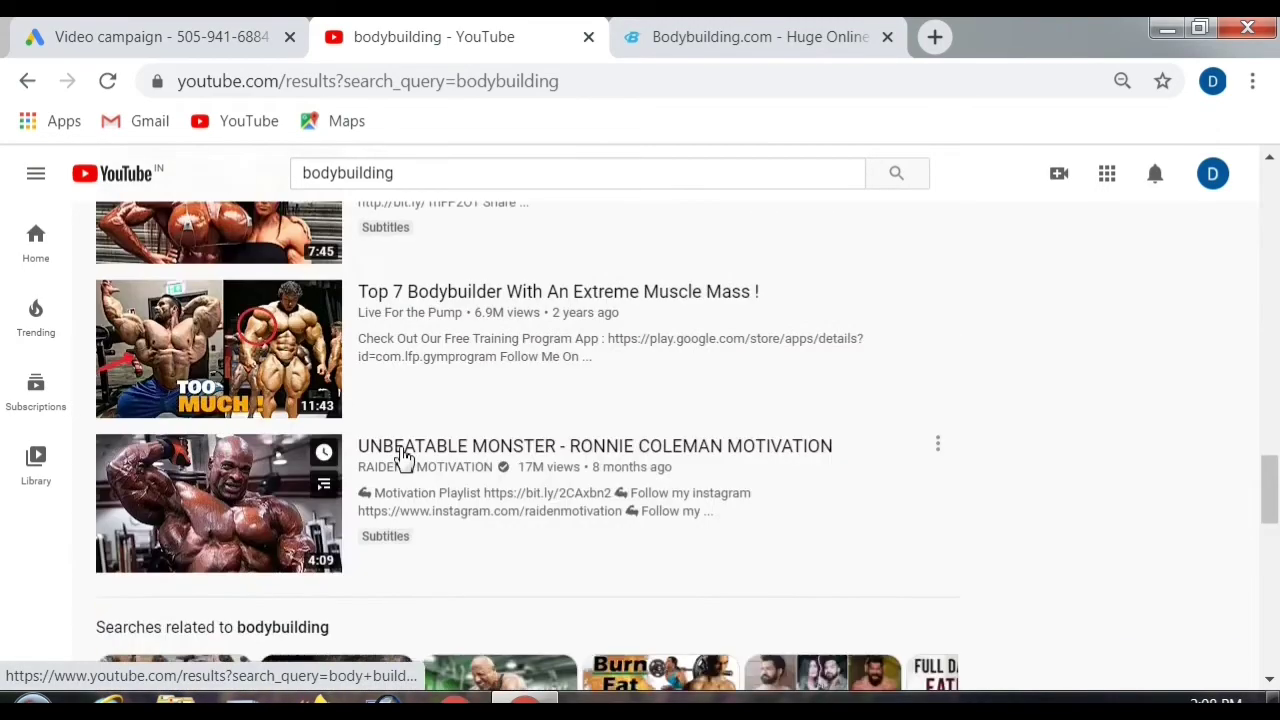
scroll(403, 458, "down", 1)
scroll(403, 458, "up", 2)
scroll(403, 458, "down", 4)
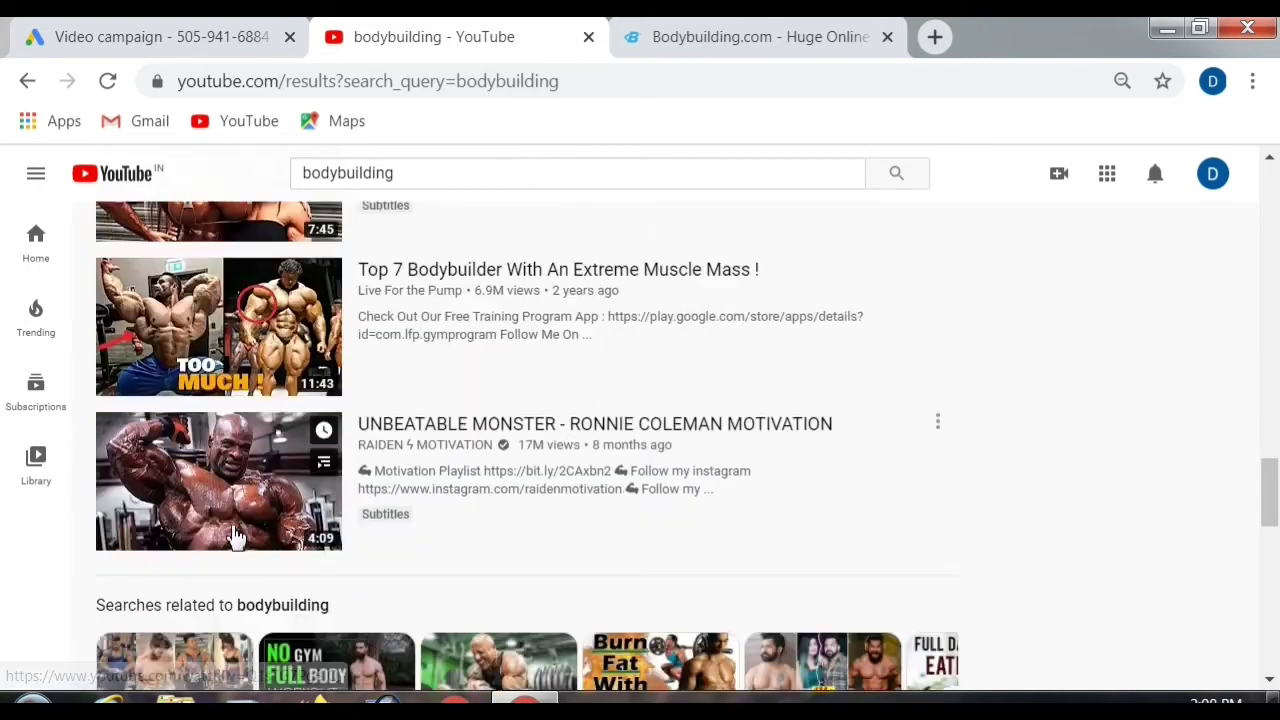
- Open the video "UNBEATABLE MONSTER - RONNIE COLEMAN MOTIVATION", skip its ad, pause playback and copy the video URL
mouse_move(244, 258)
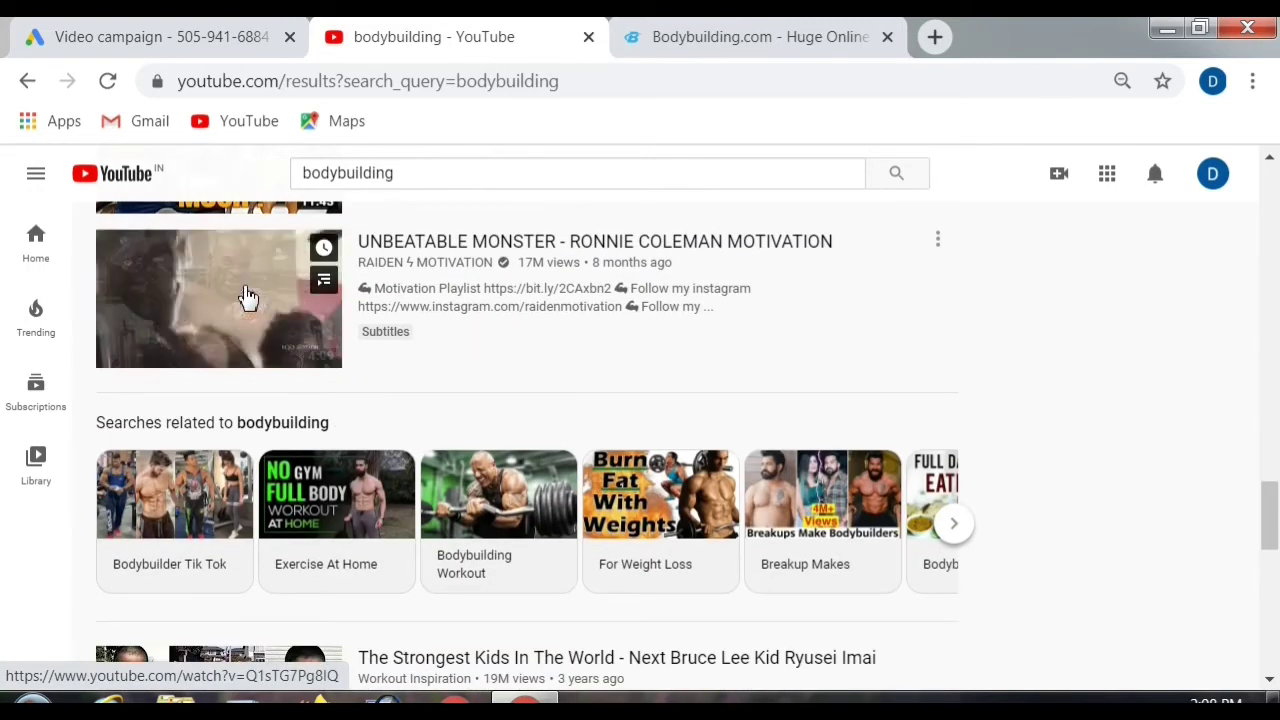
left_click(246, 296)
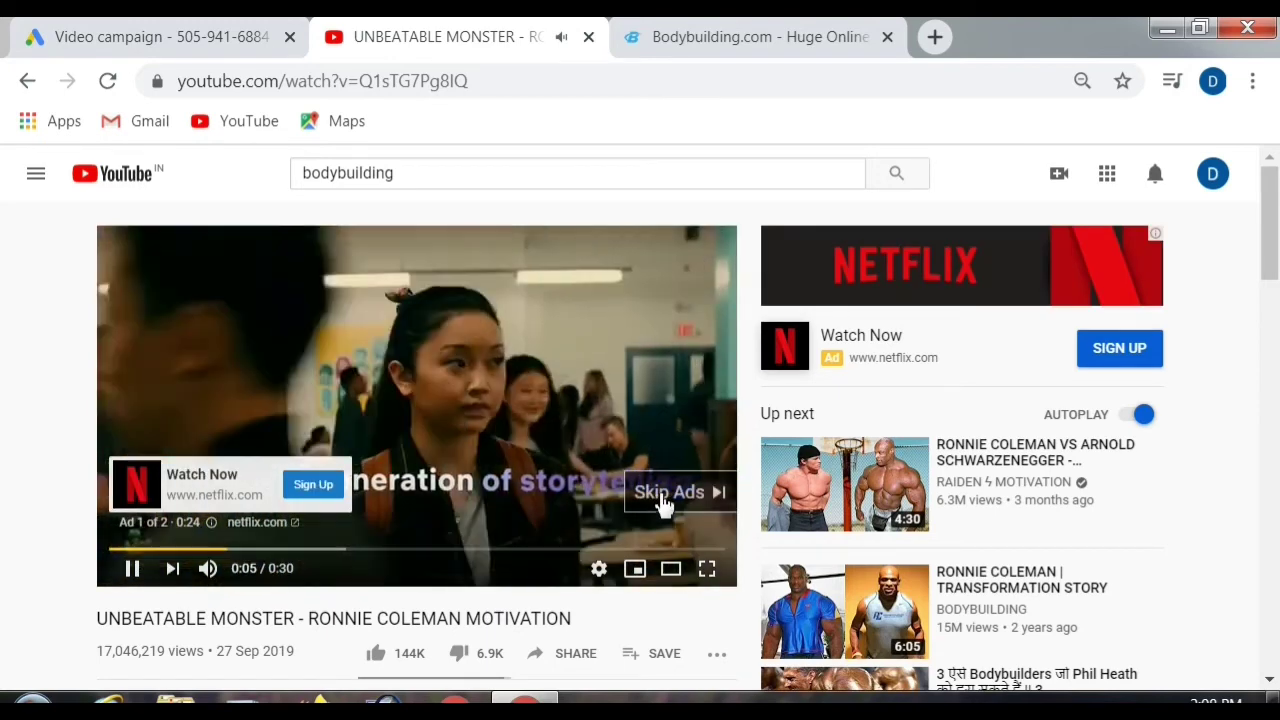
left_click(668, 491)
left_click(135, 572)
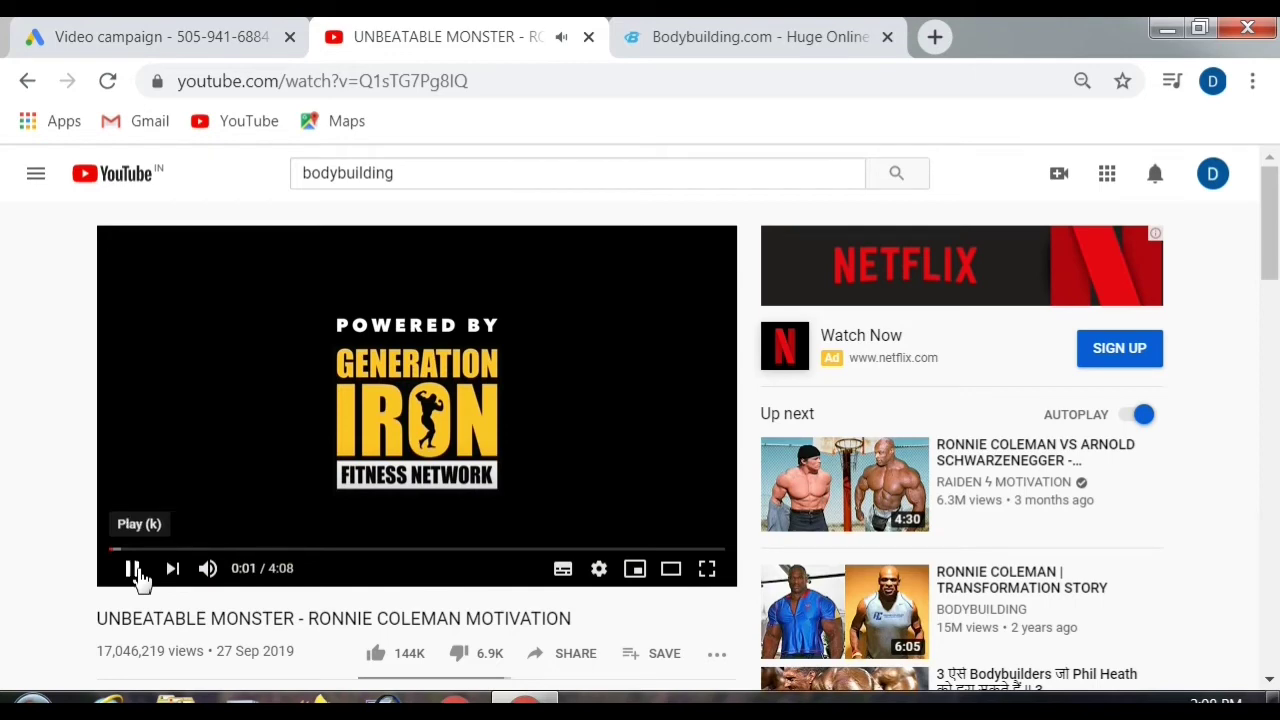
right_click(447, 325)
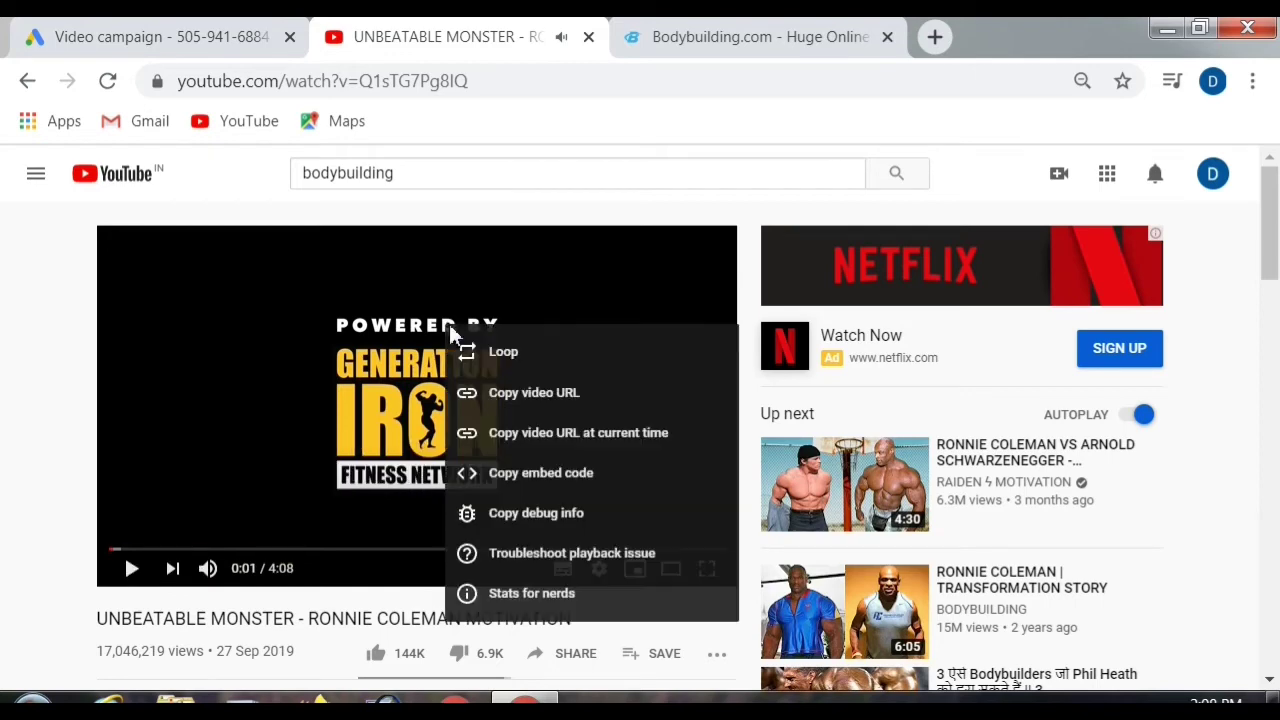
left_click(557, 400)
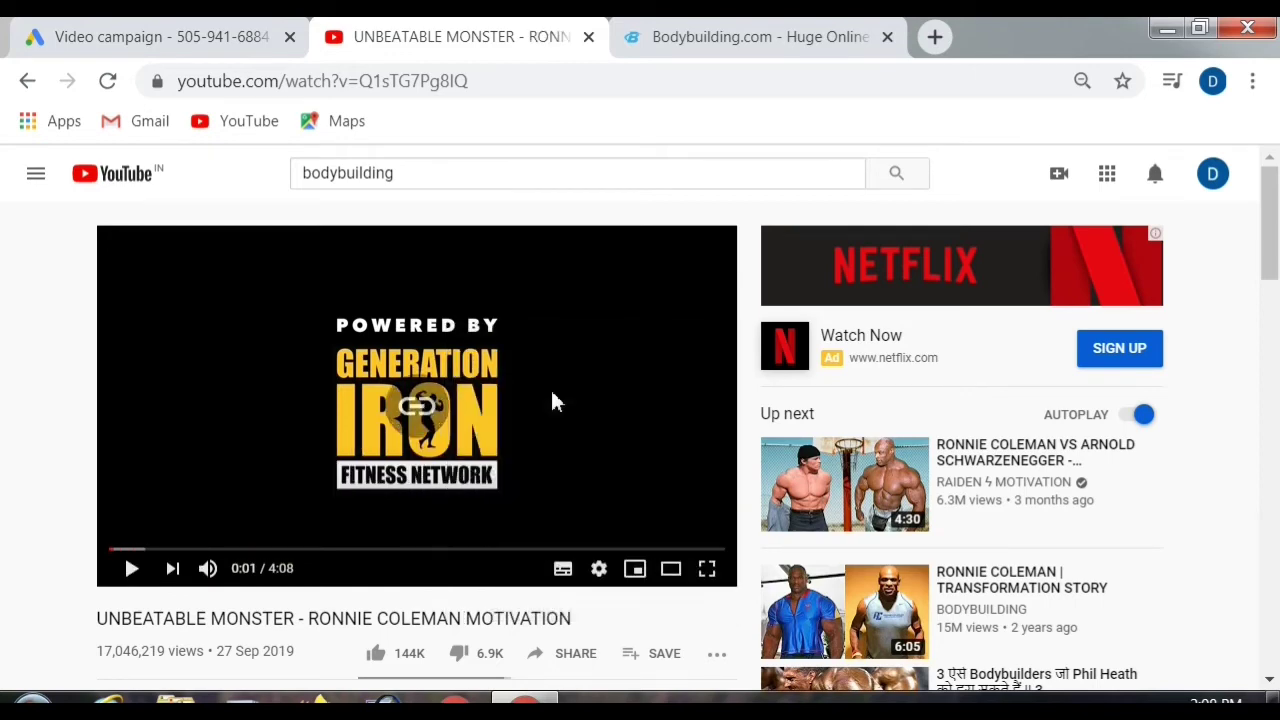
left_click(160, 40)
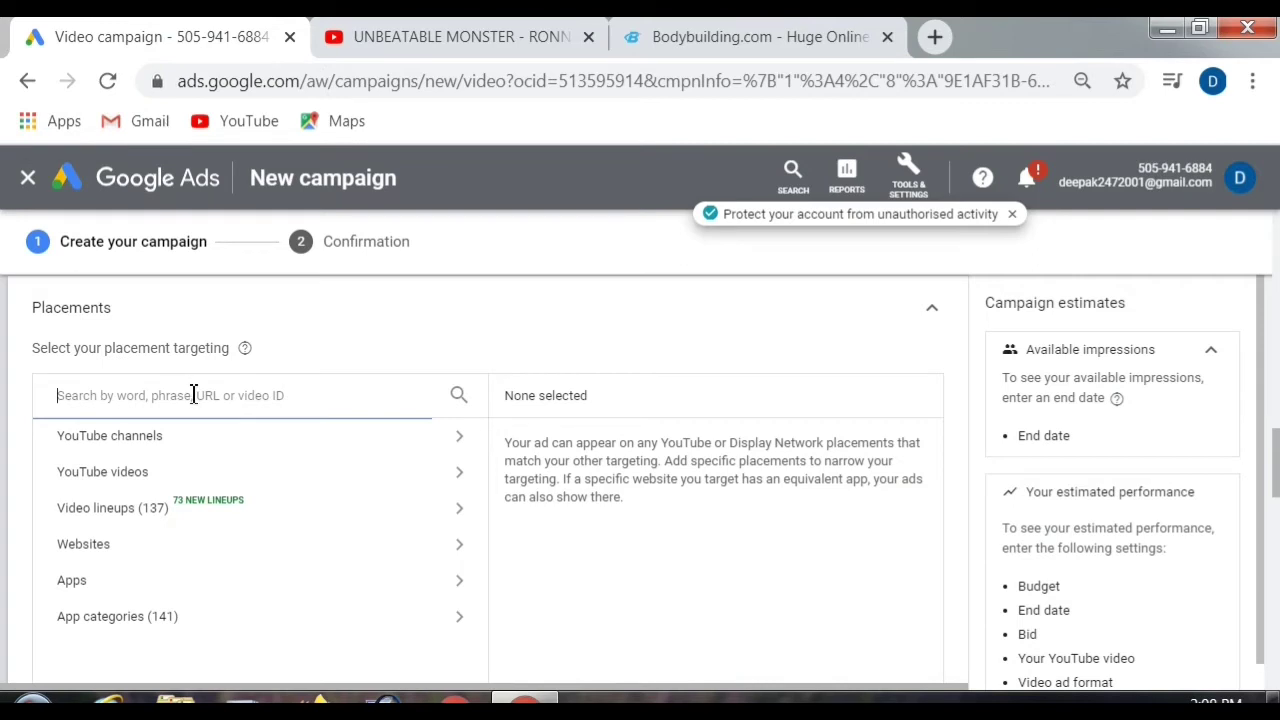
right_click(194, 395)
left_click(300, 195)
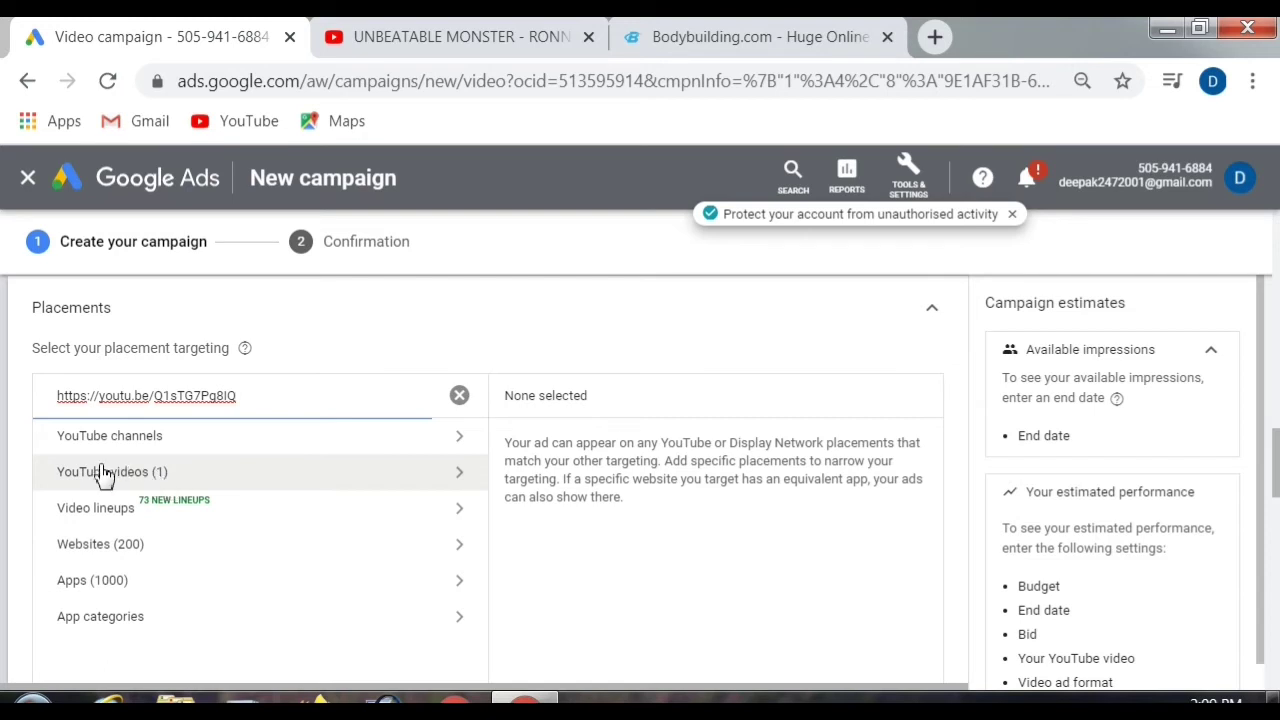
left_click(170, 472)
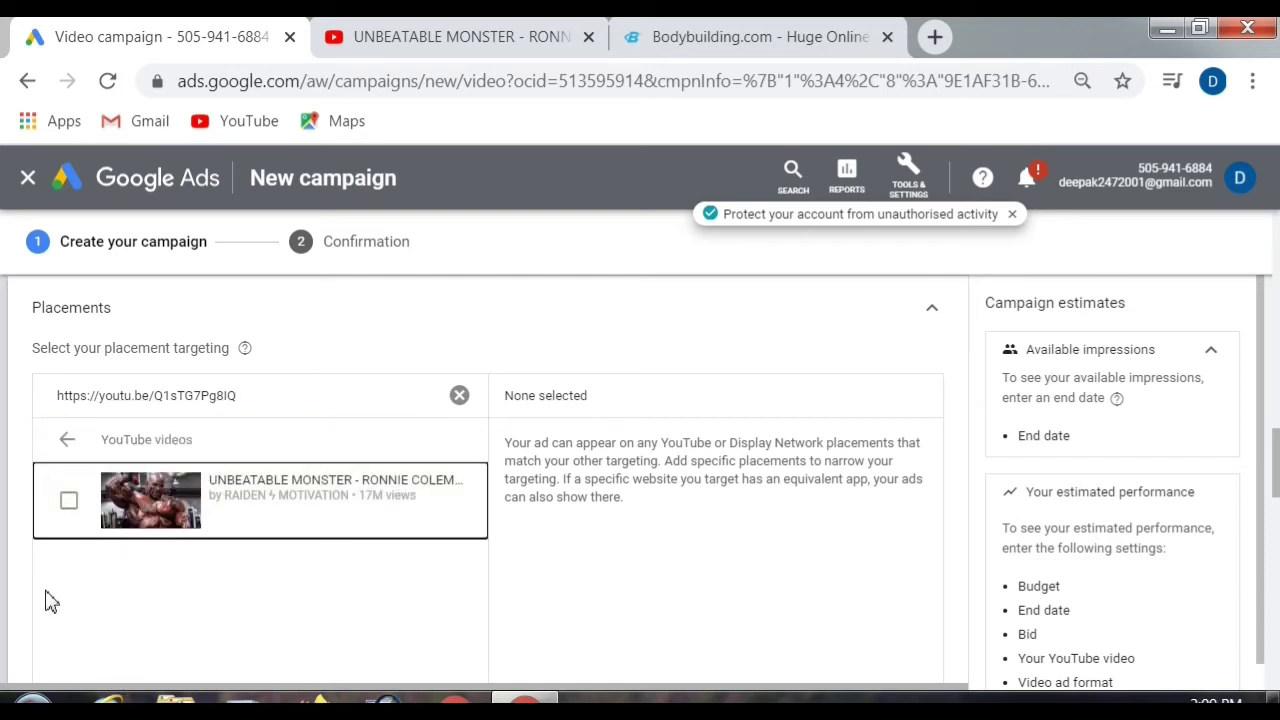
left_click(69, 501)
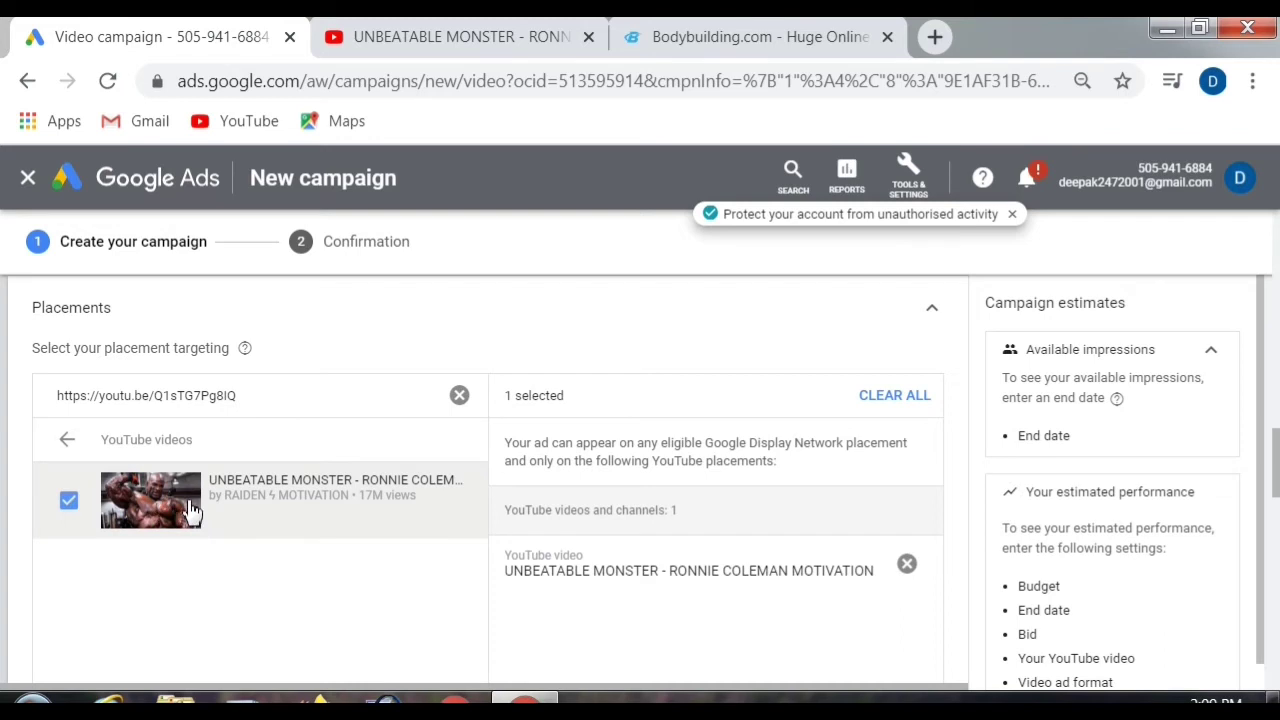
scroll(197, 551, "down", 1)
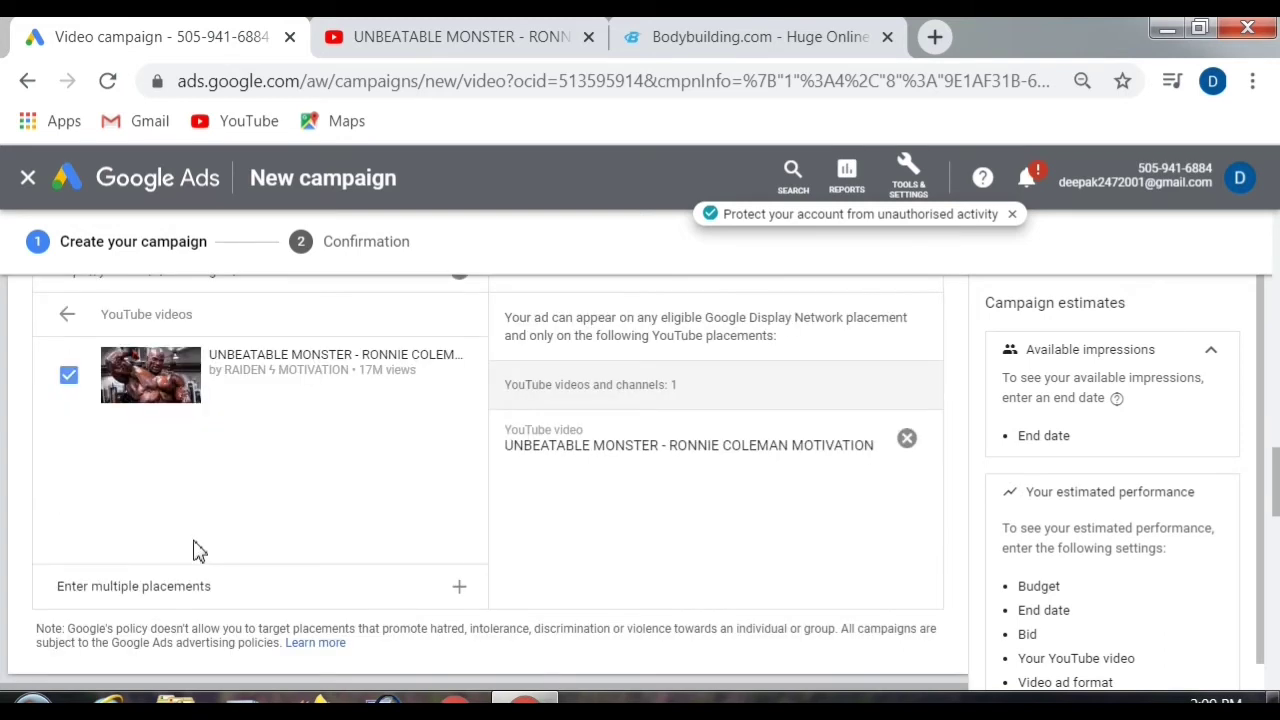
left_click(199, 585)
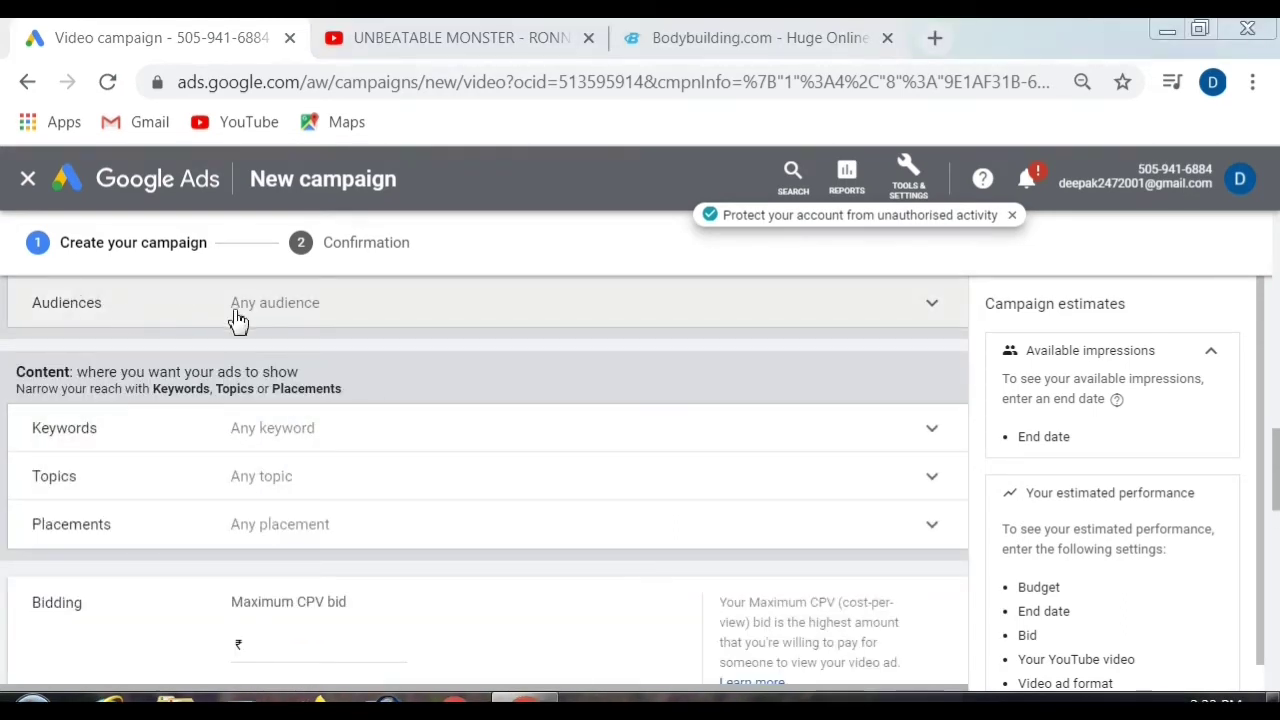
- Expand the ad group's Audiences targeting, search for "Bodybuilding" and look through the suggested audiences
scroll(500, 610, "up", 1)
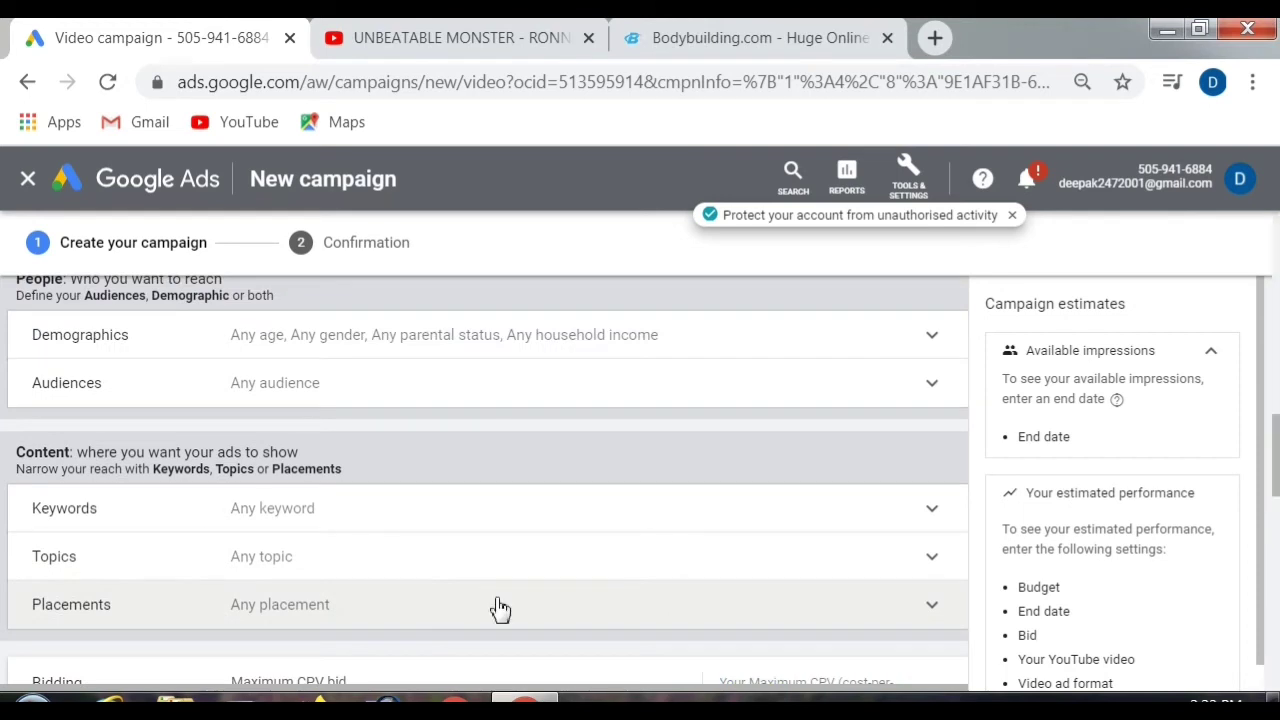
left_click(362, 392)
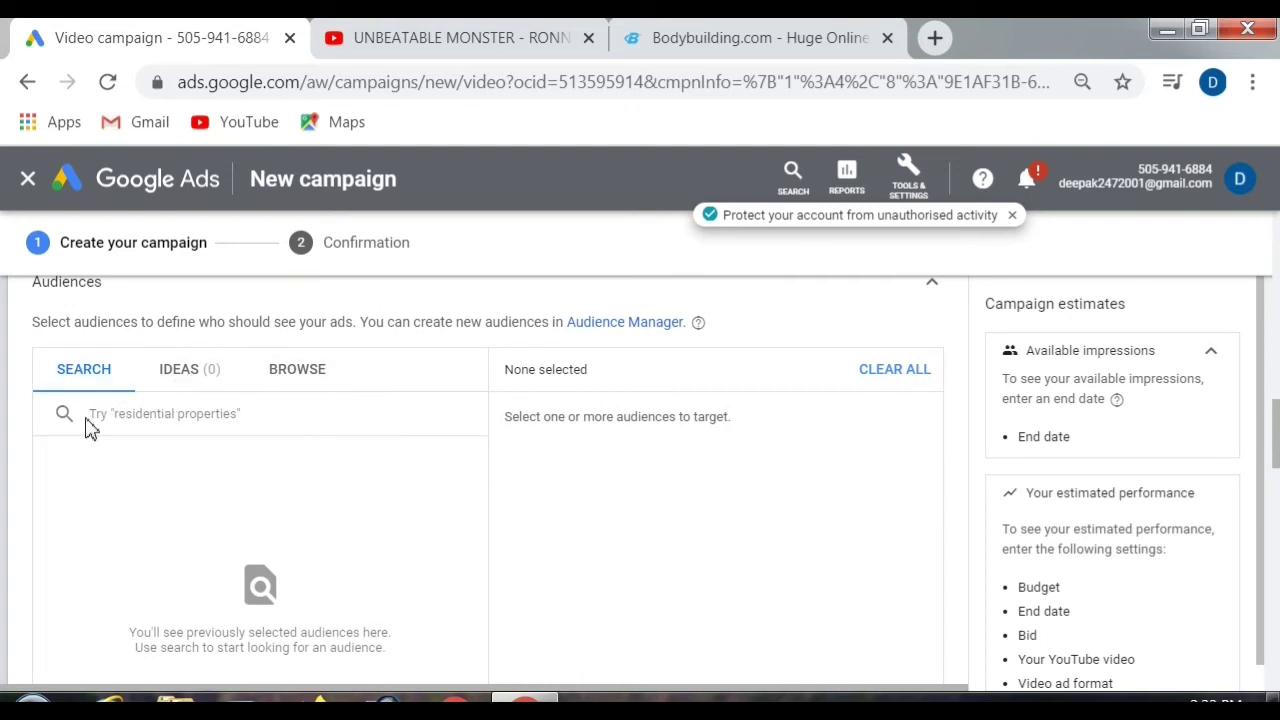
left_click(175, 413)
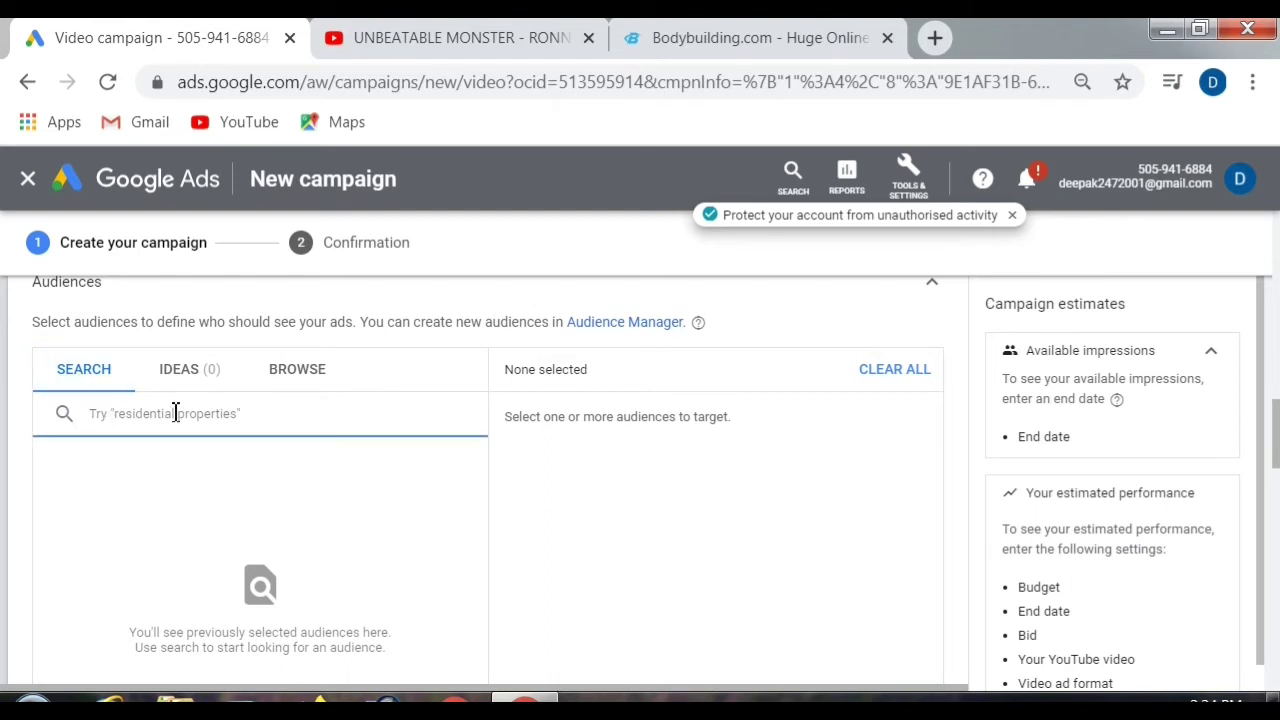
type("Bod")
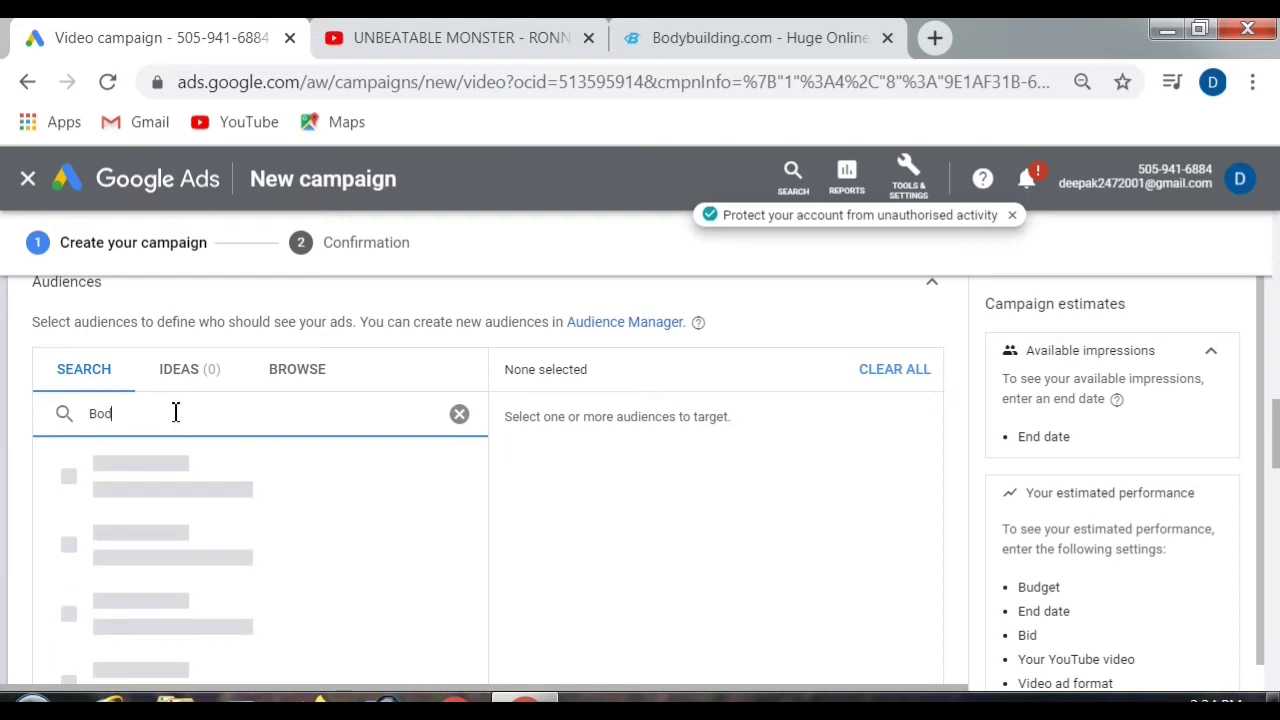
type("ybuilding")
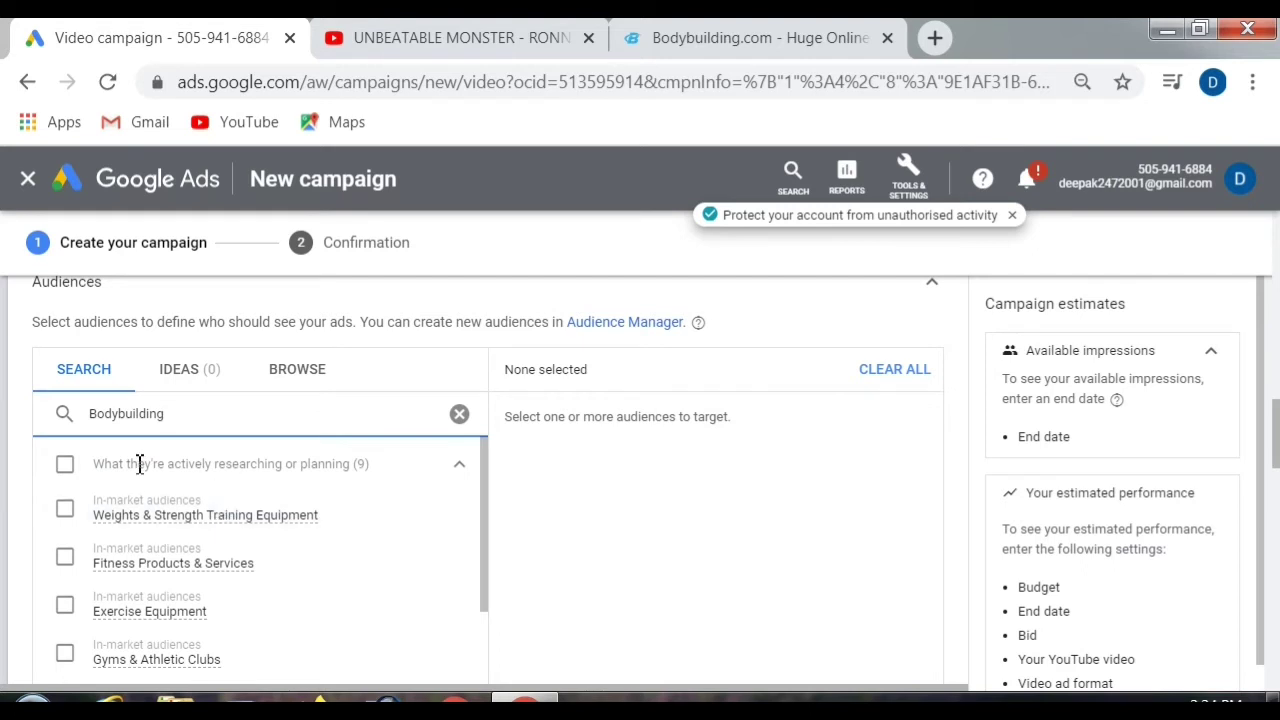
scroll(68, 474, "down", 3)
scroll(89, 526, "up", 3)
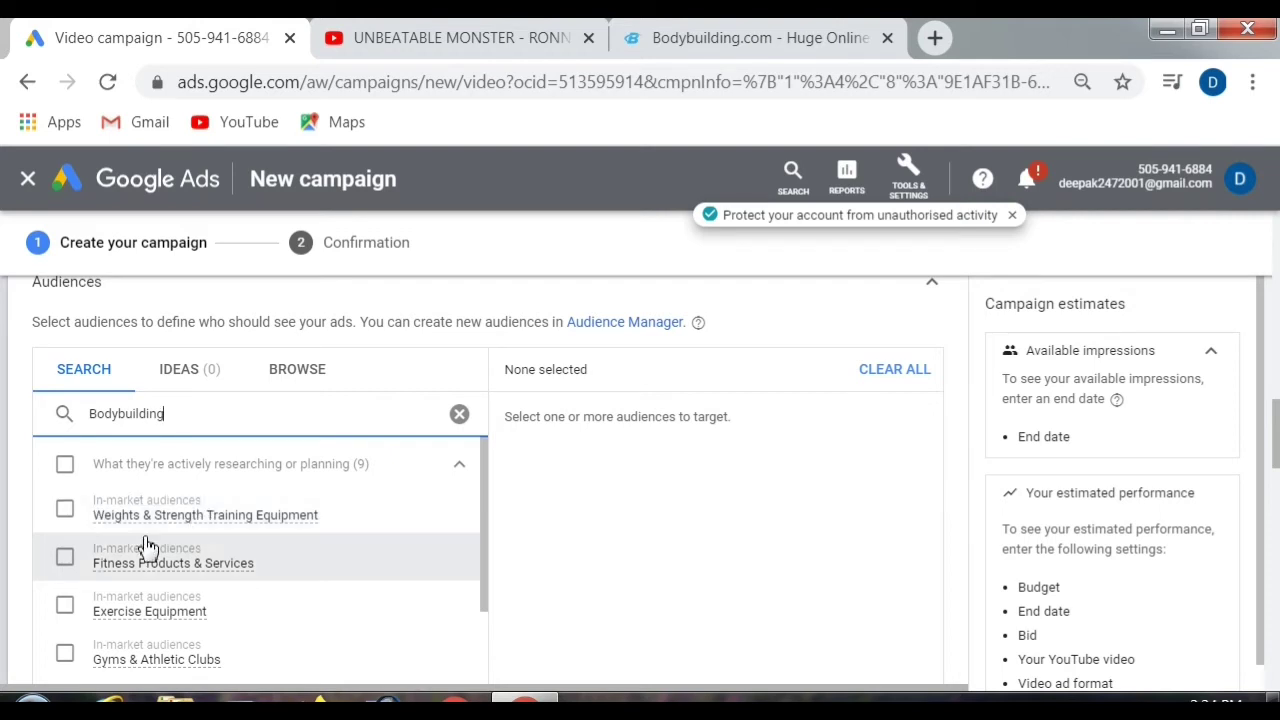
- View the description and weekly impressions estimate of the in-market audience "Weights & Strength Training Equipment"
mouse_move(116, 530)
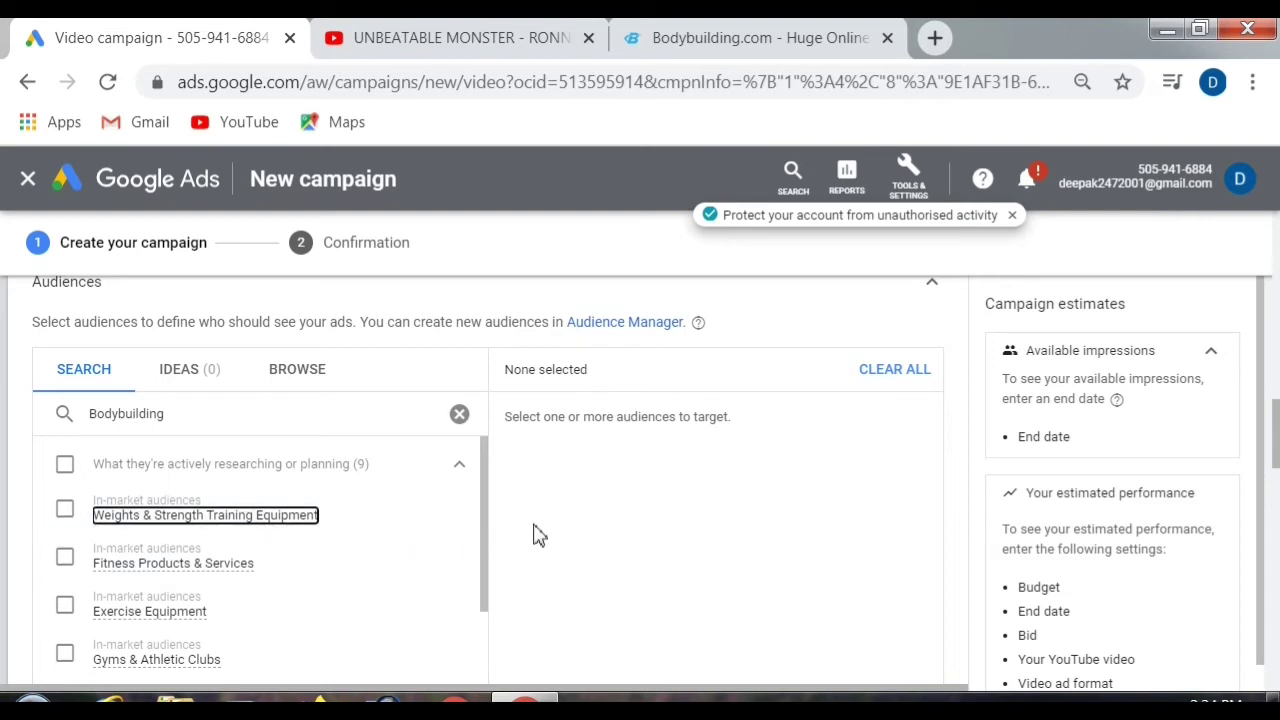
mouse_move(300, 523)
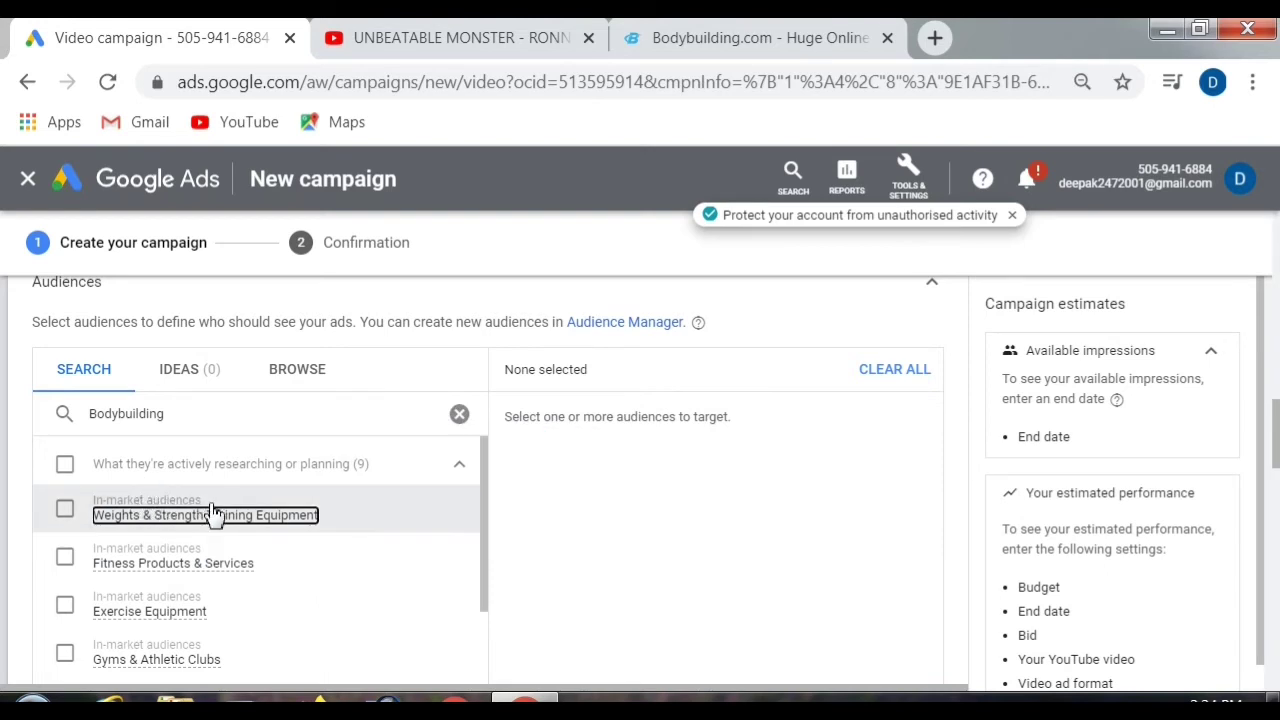
left_click(677, 492)
mouse_move(134, 531)
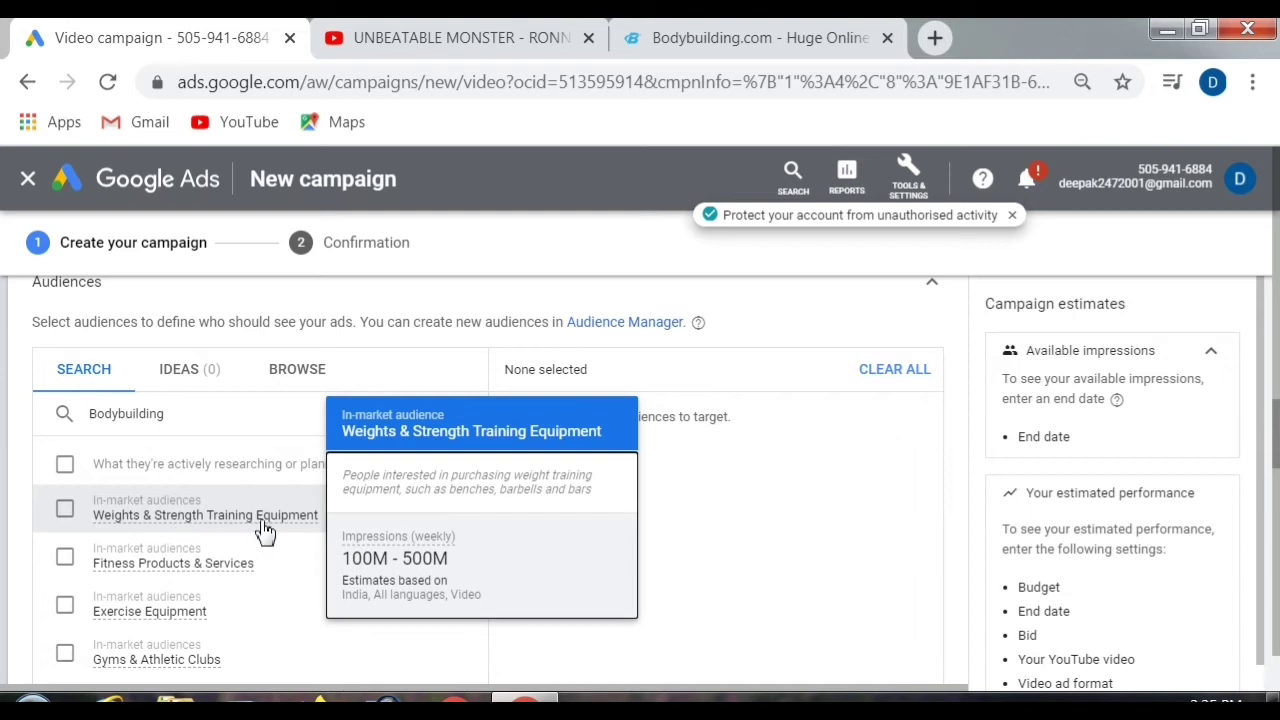
left_click(211, 531)
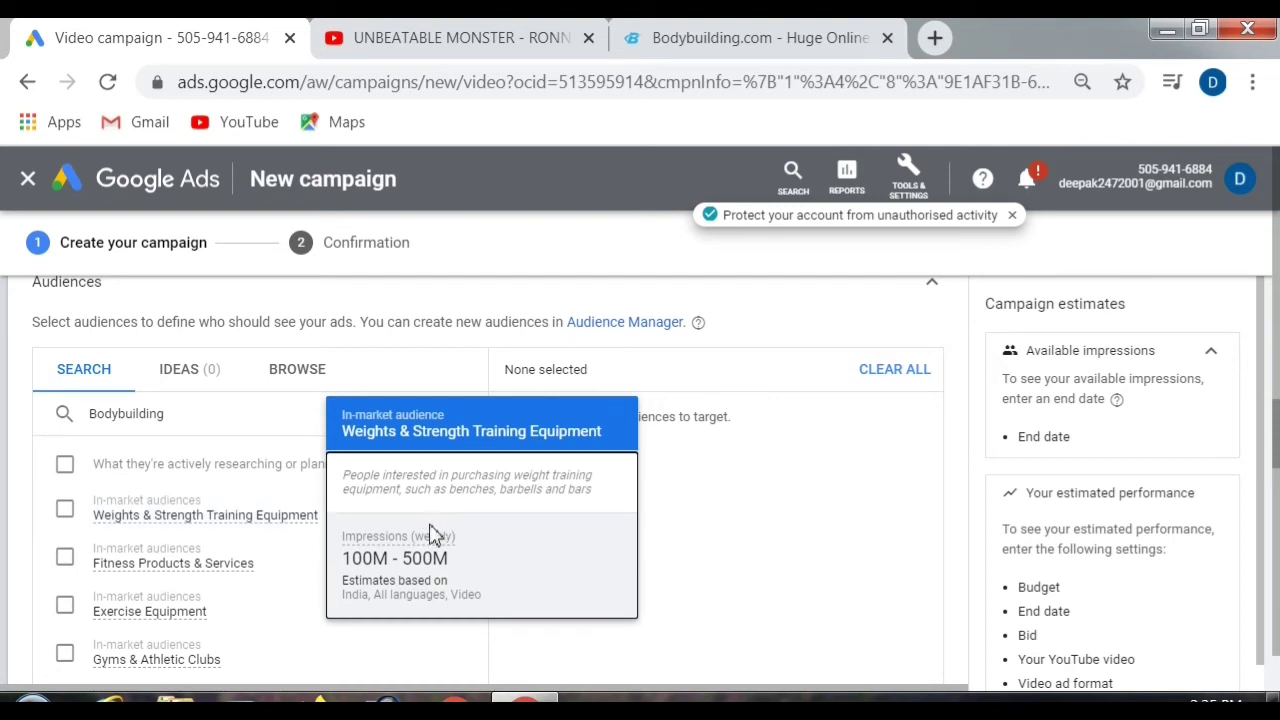
- Select the in-market audience "Weights & Strength Training Equipment" and open the ideas for similar audiences
mouse_move(430, 538)
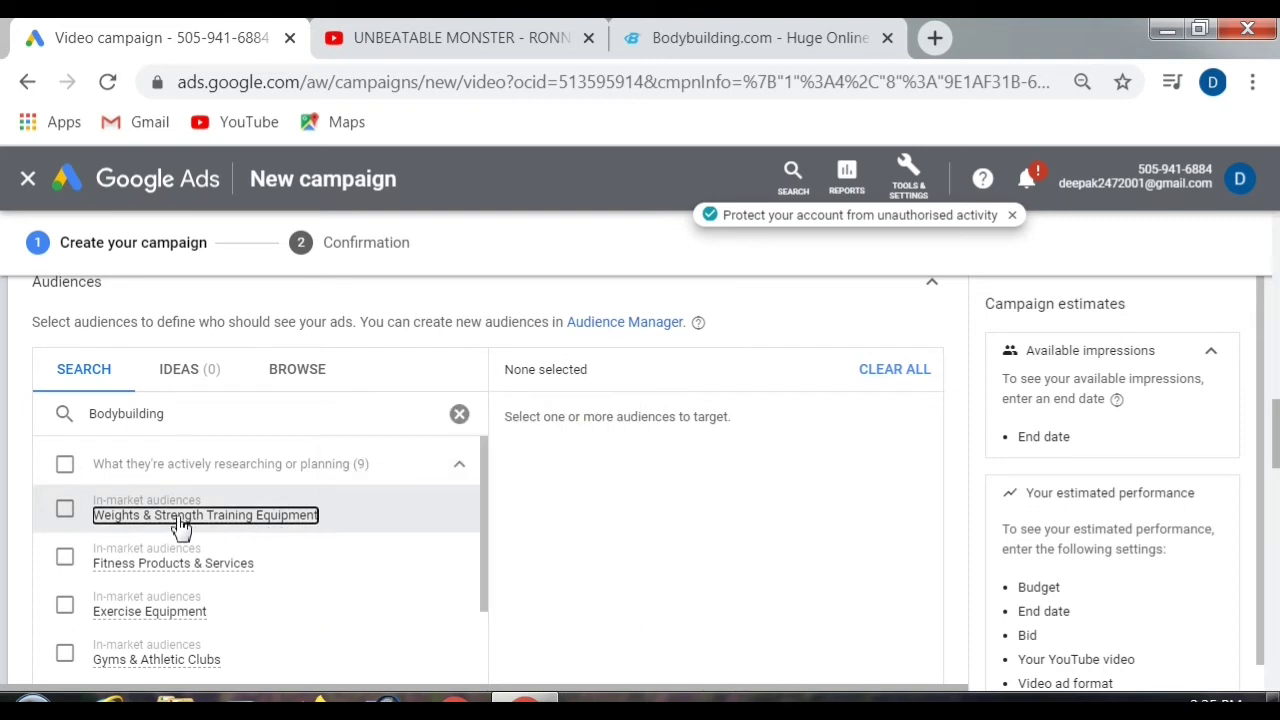
left_click(63, 512)
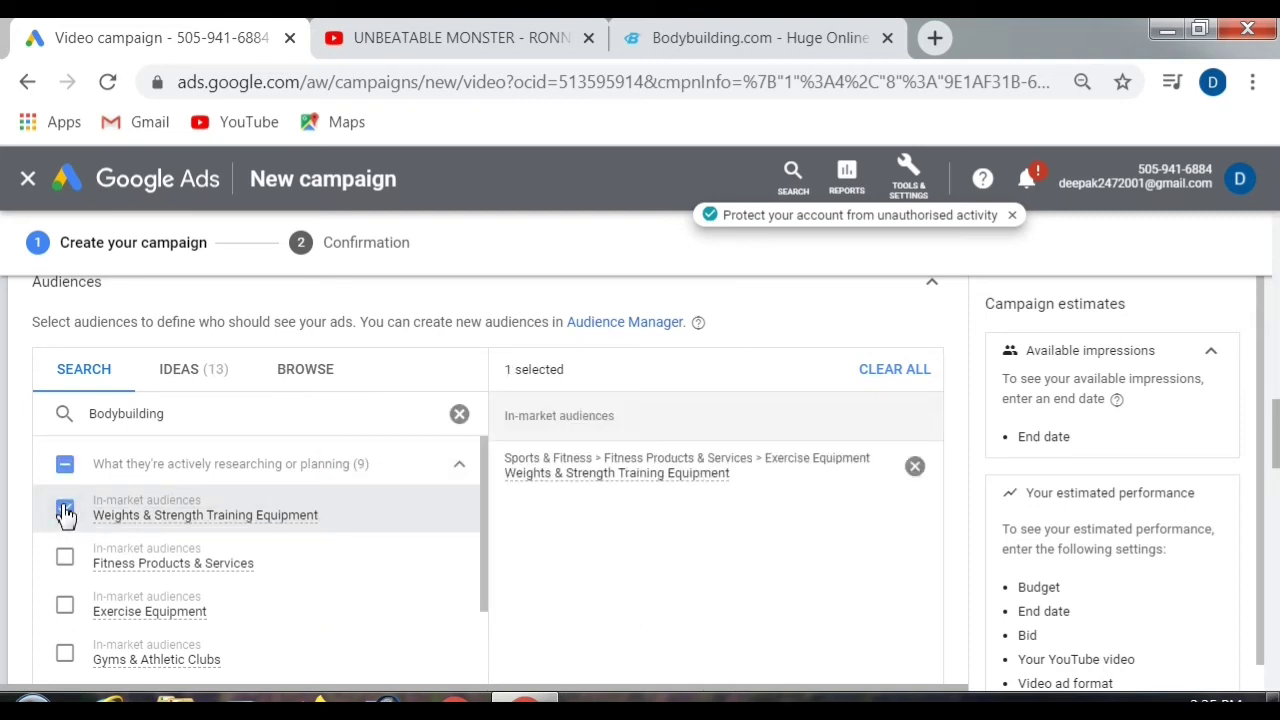
left_click(206, 378)
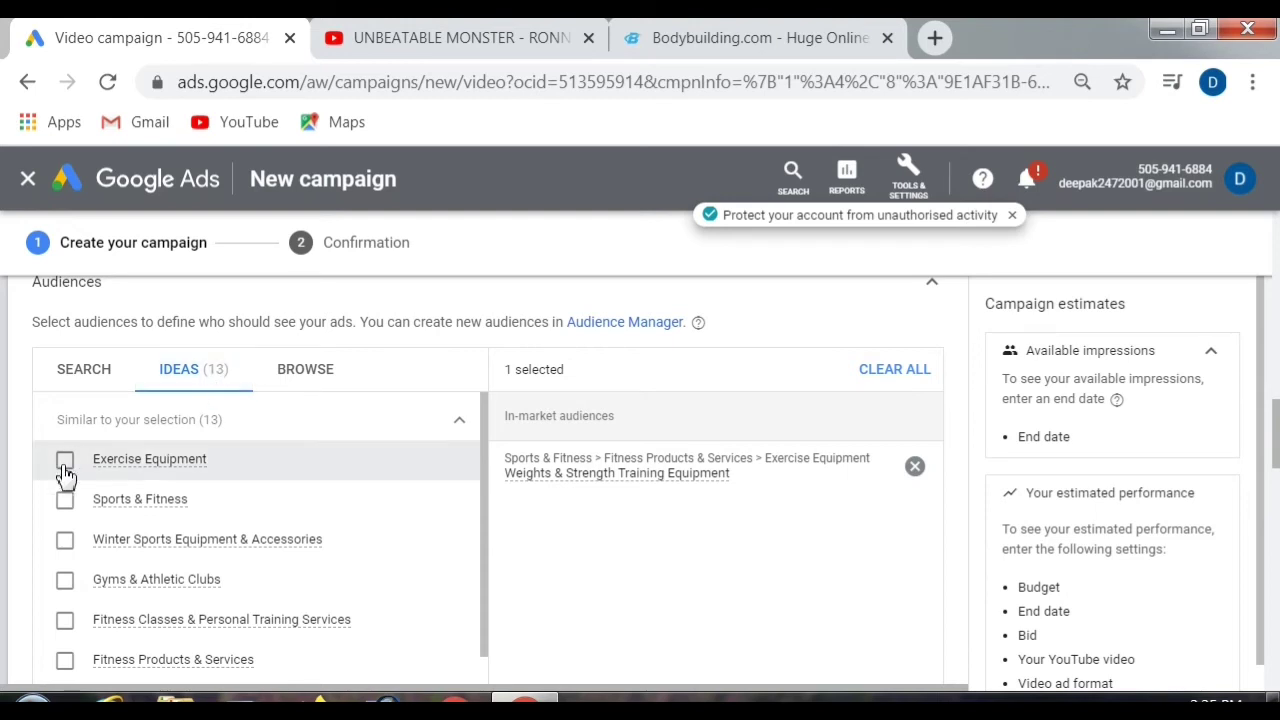
- Try the suggested audiences "Exercise Equipment", "Sports & Fitness" and "Winter Sports Equipment & Accessories", and deselect all three
scroll(70, 480, "down", 1)
scroll(76, 482, "up", 1)
left_click(65, 464)
left_click(74, 503)
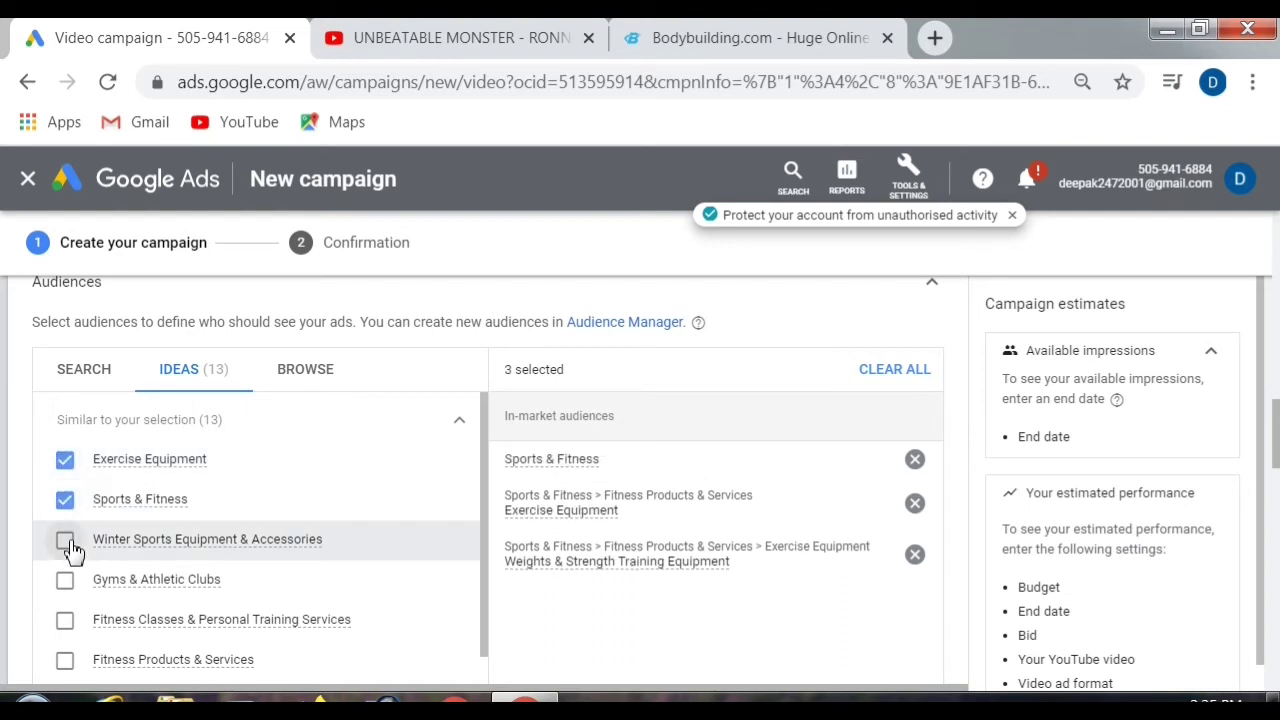
left_click(68, 540)
left_click(68, 500)
left_click(68, 466)
left_click(67, 538)
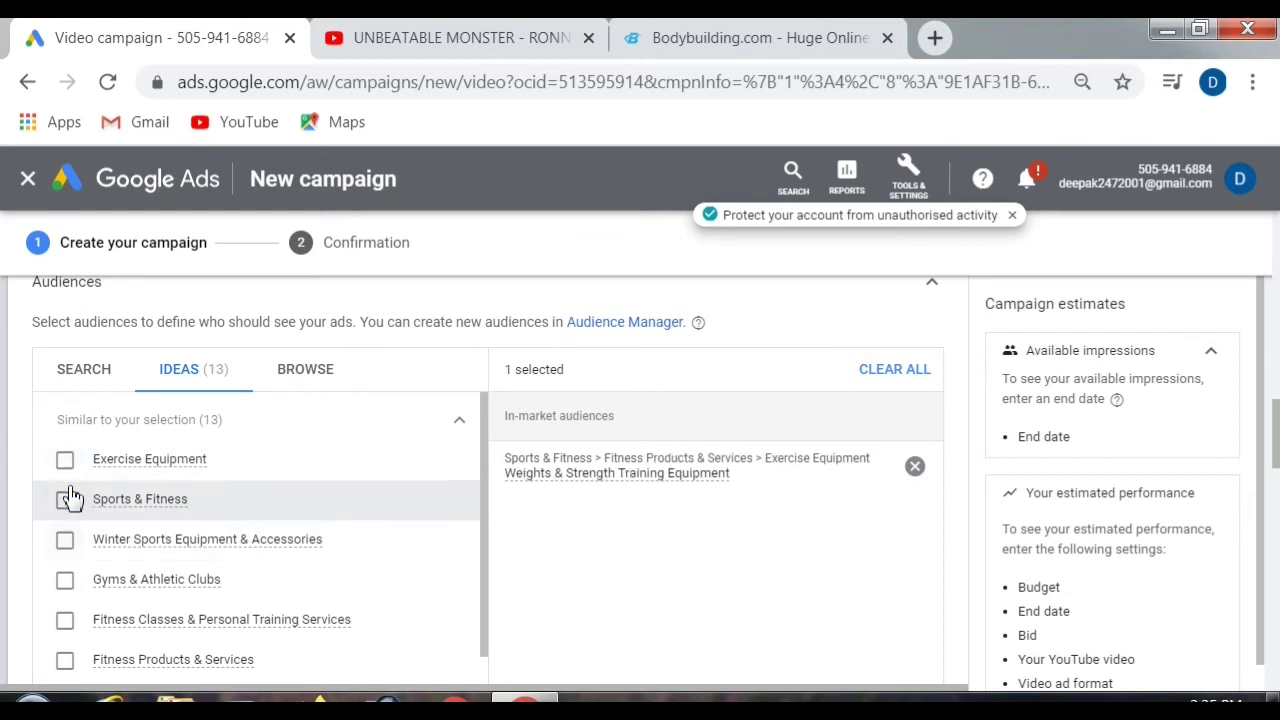
- Clear the "Bodybuilding" audience search and collapse the list of ideas similar to the selection
left_click(97, 388)
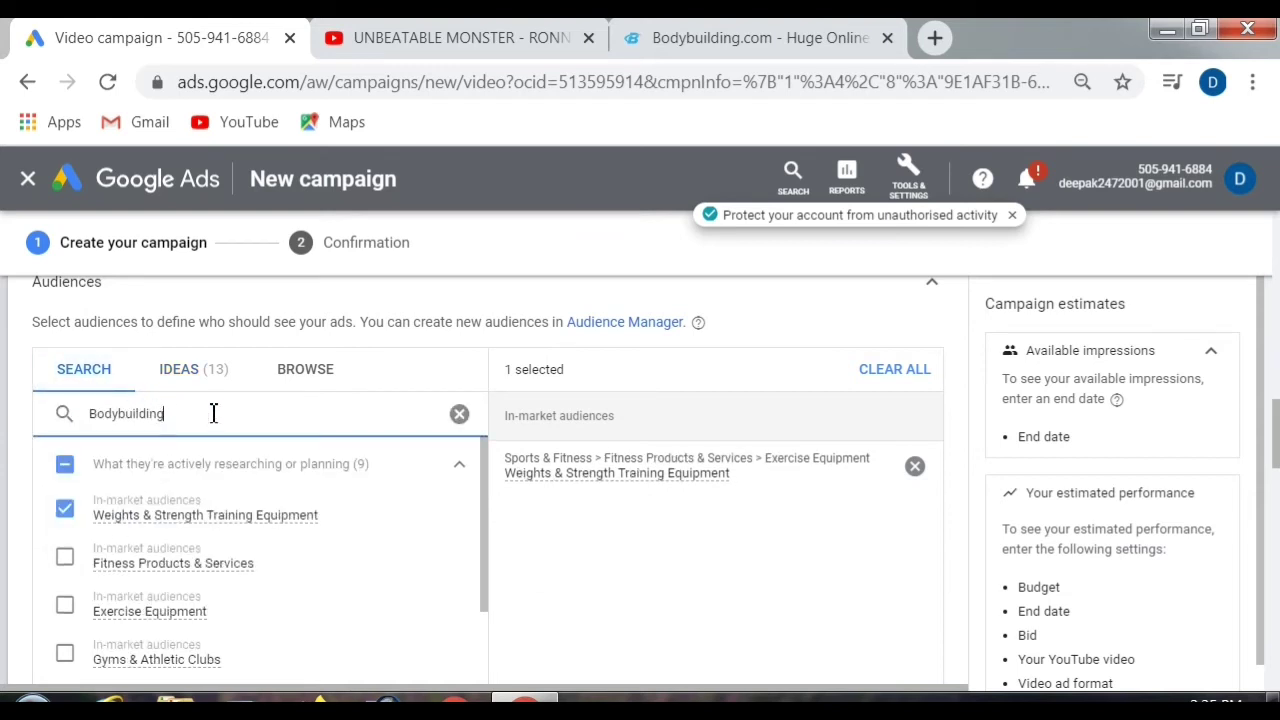
left_click(461, 418)
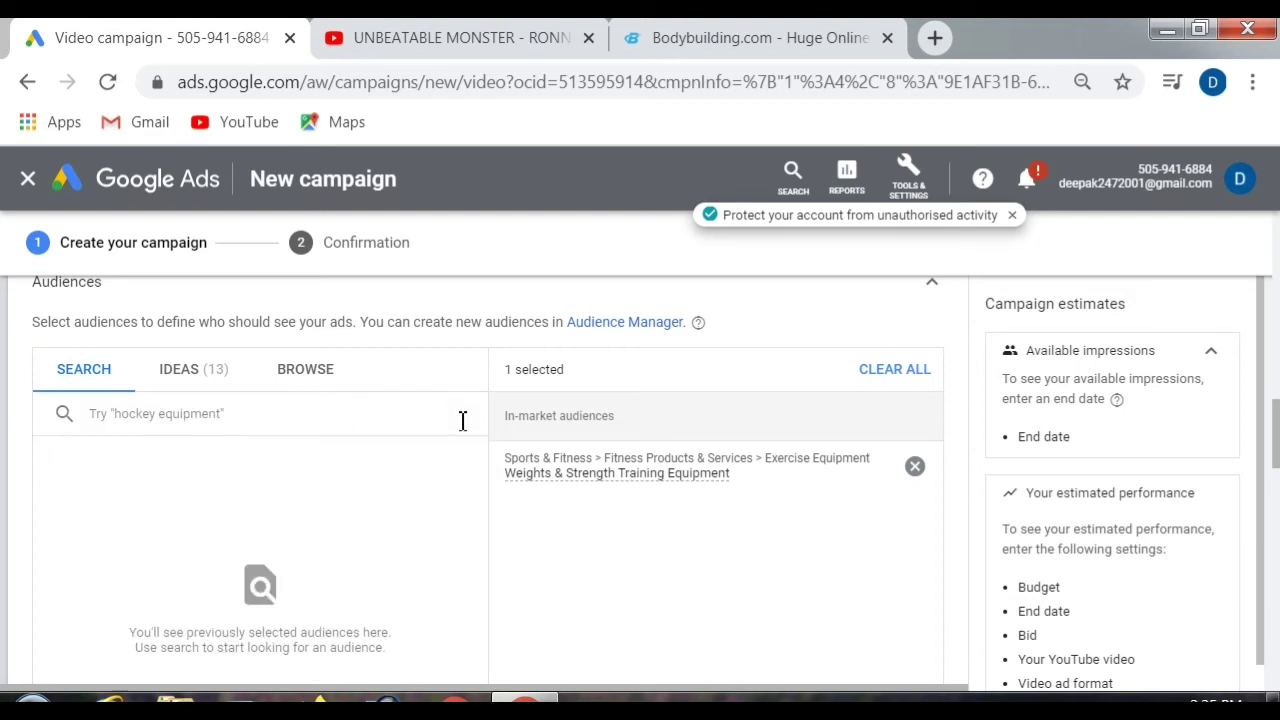
left_click(220, 385)
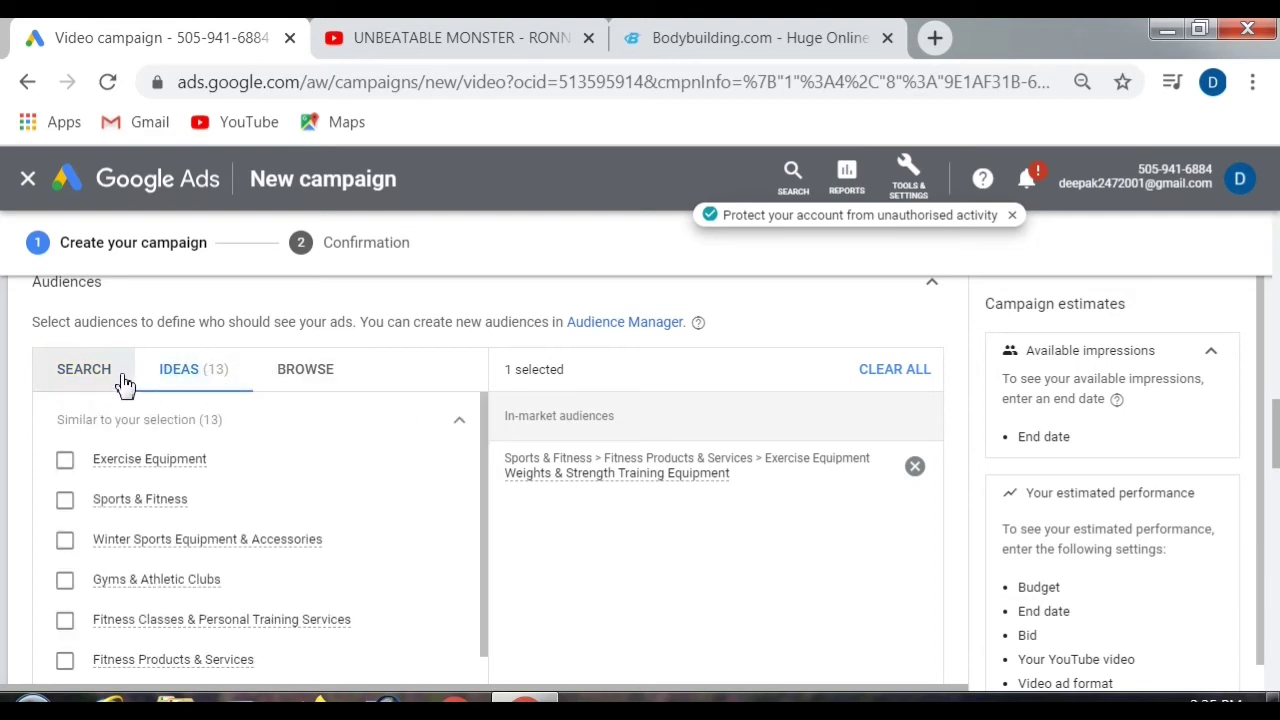
left_click(459, 421)
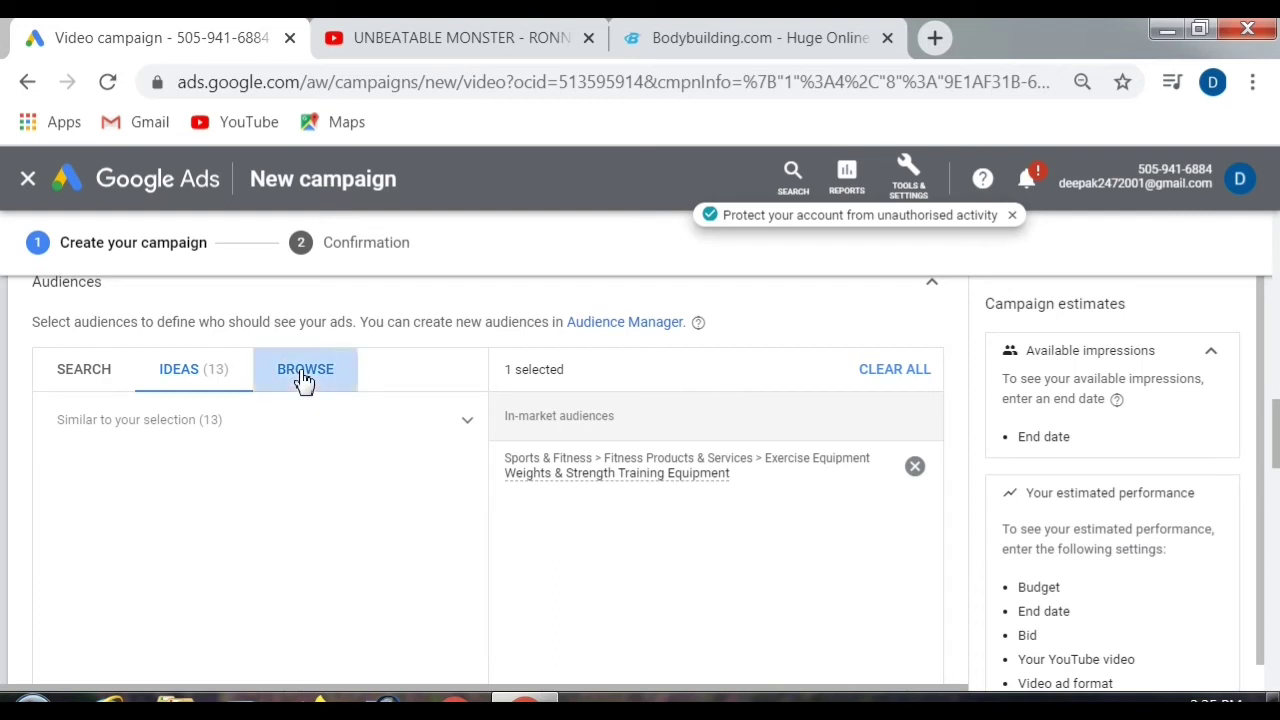
- Browse the audience categories, view the affinity audiences under "What their interests and habits are", and return to the category list
left_click(305, 378)
scroll(420, 446, "up", 1)
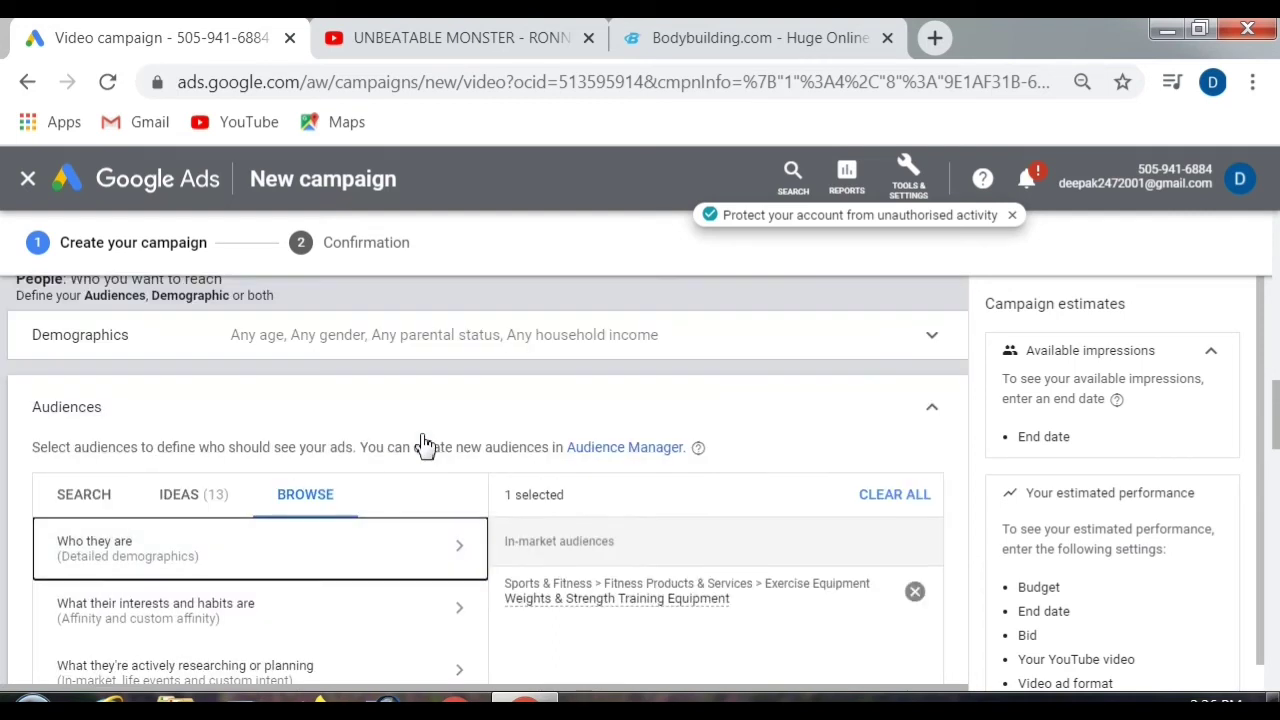
scroll(425, 443, "down", 1)
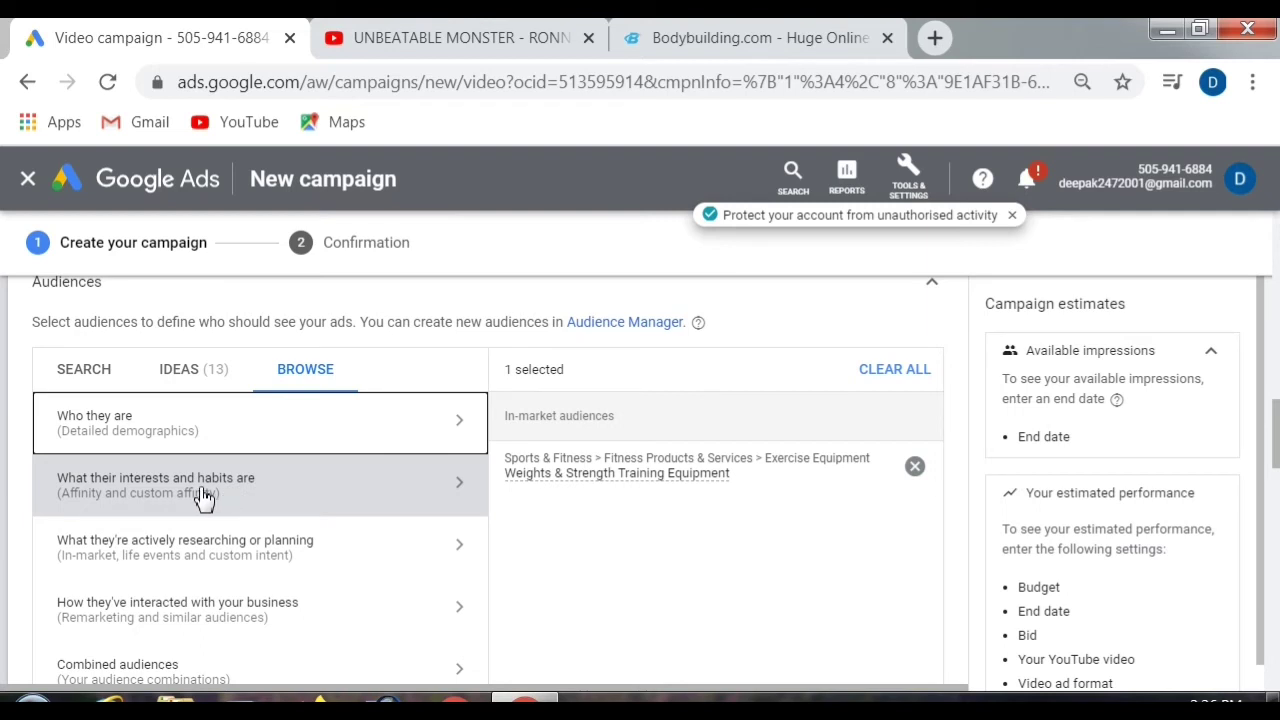
left_click(317, 497)
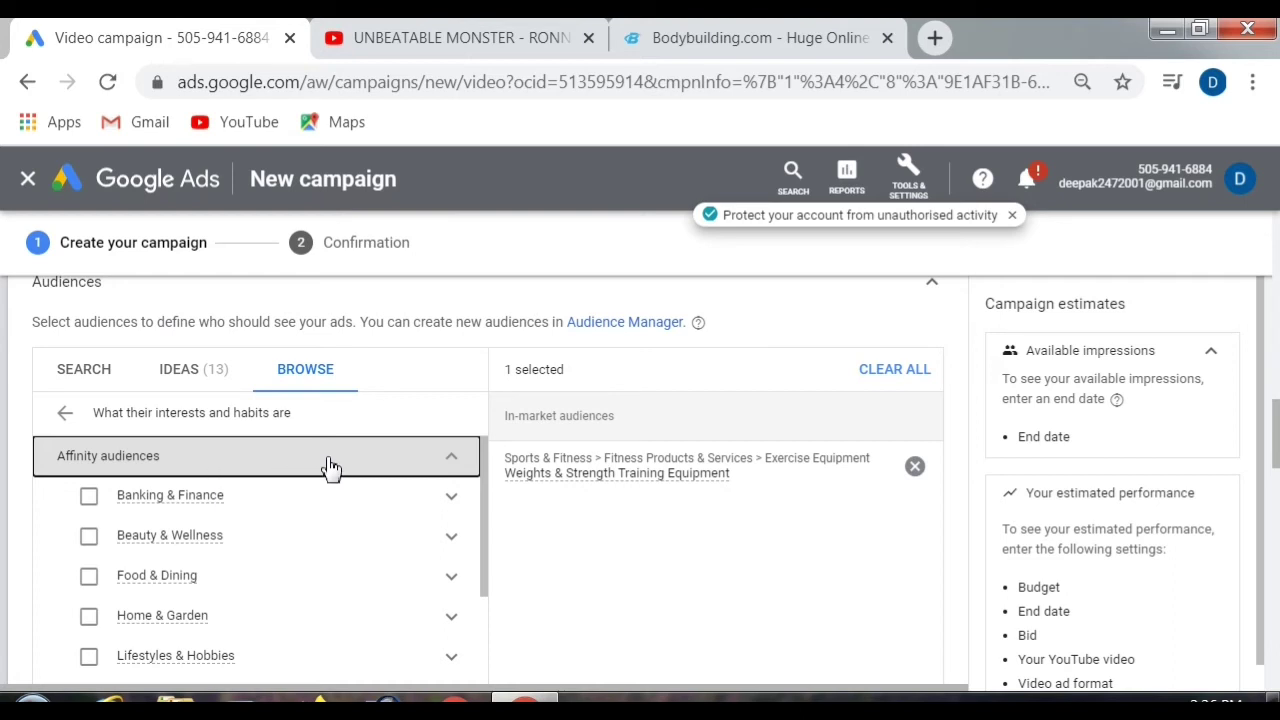
left_click(453, 468)
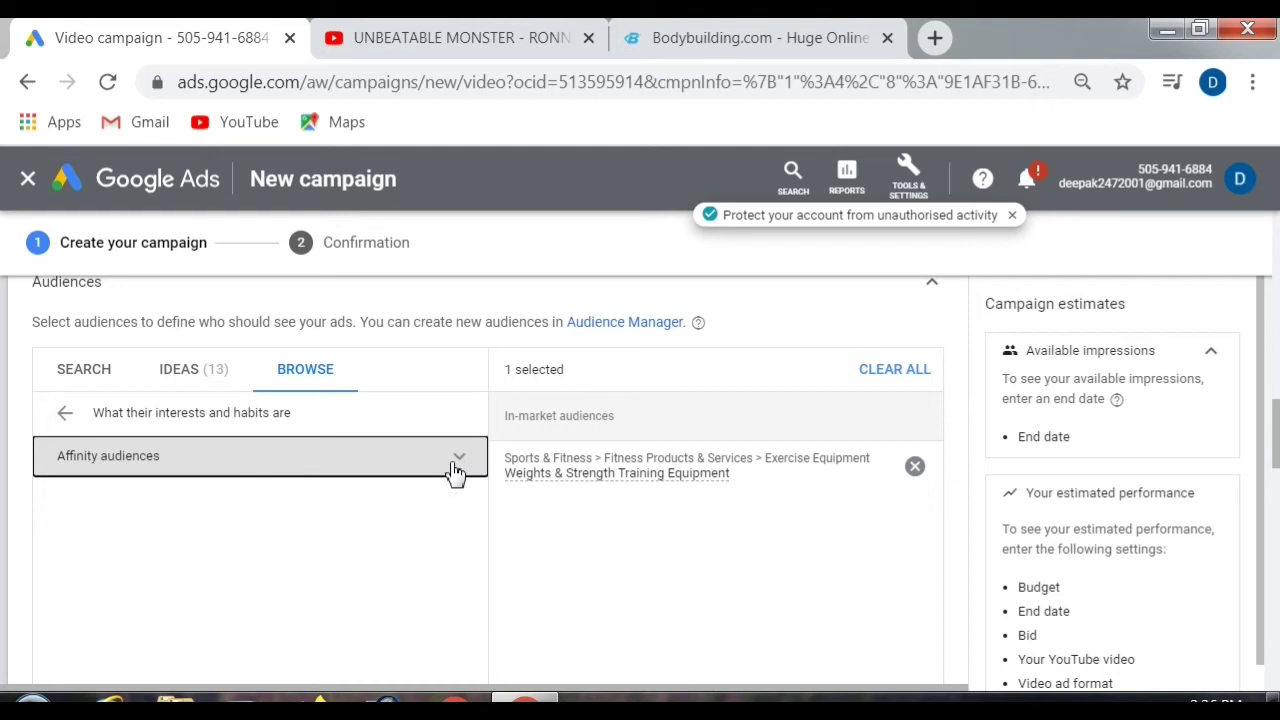
left_click(66, 414)
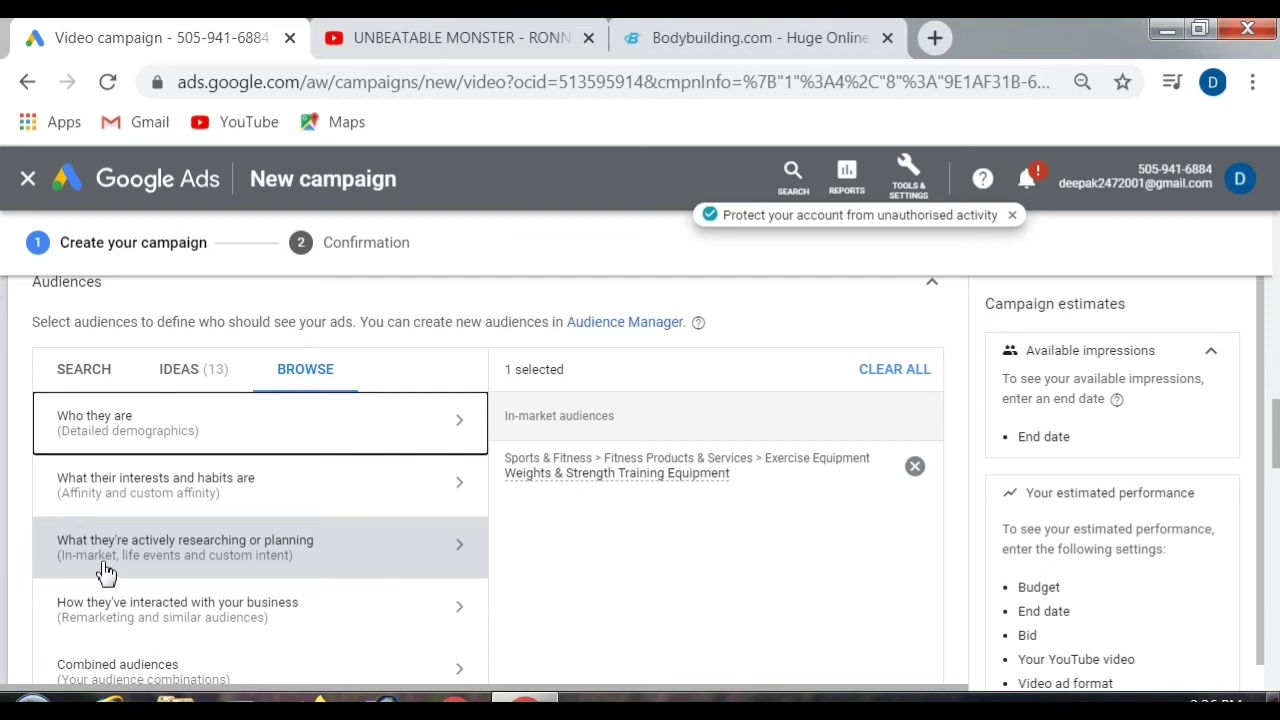
- Look through the life events and custom intent audiences under "What they're actively researching or planning", and return to the category list
left_click(286, 553)
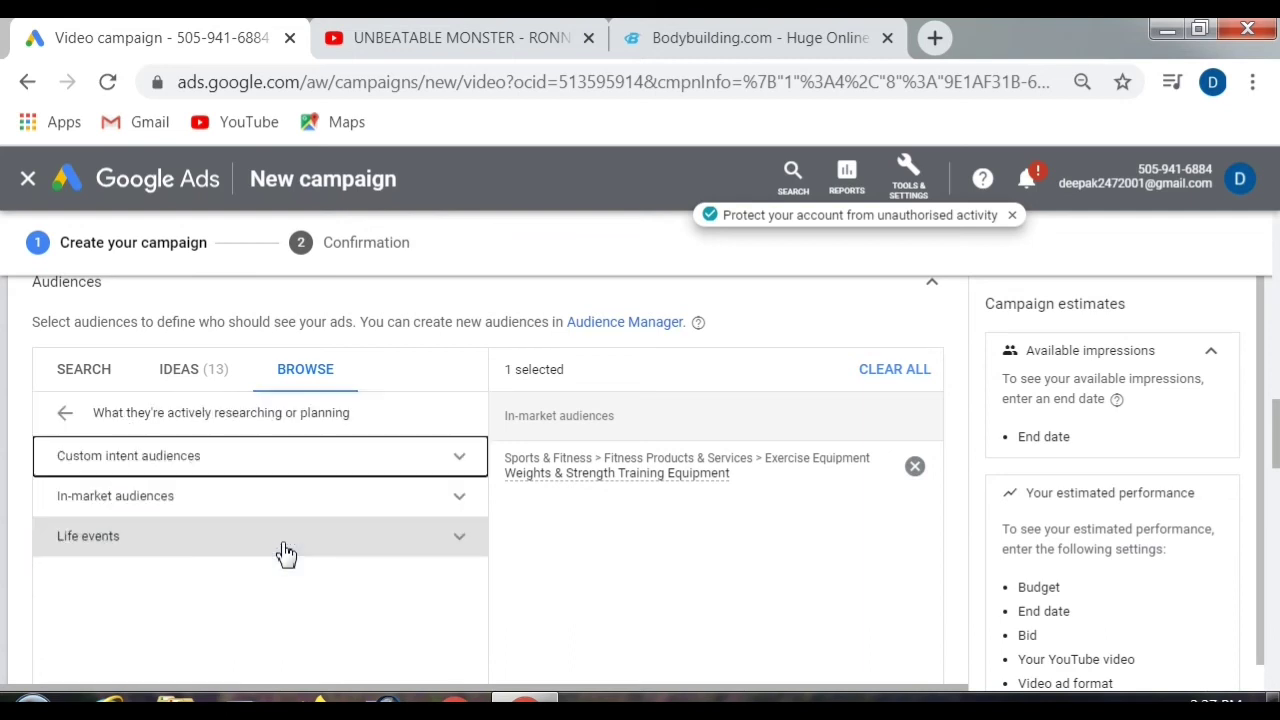
left_click(286, 545)
scroll(286, 553, "down", 2)
scroll(287, 553, "up", 6)
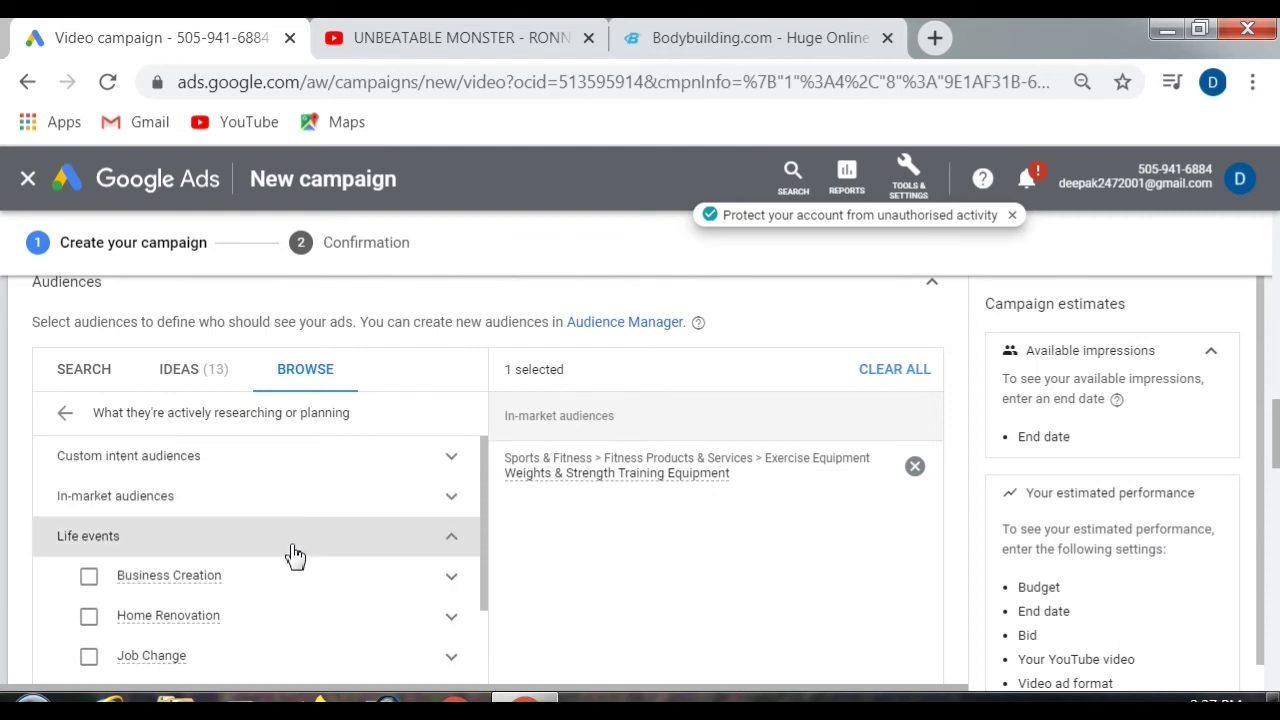
left_click(443, 585)
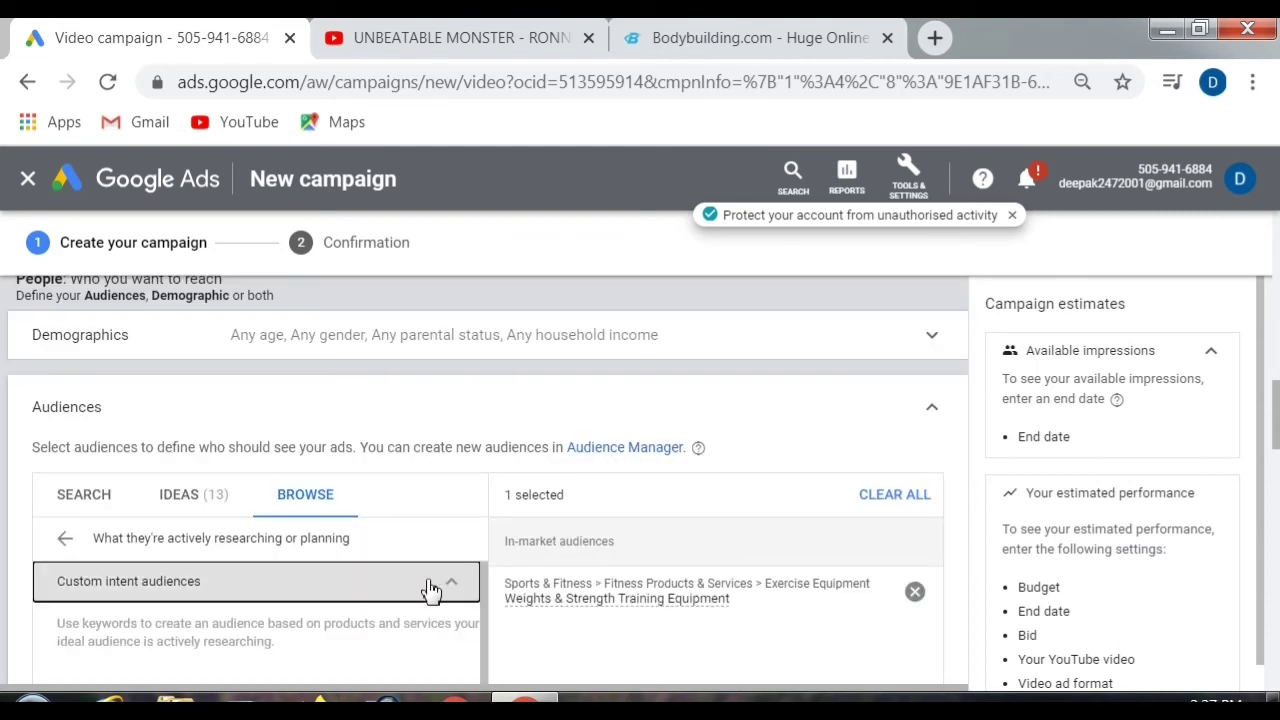
left_click(62, 539)
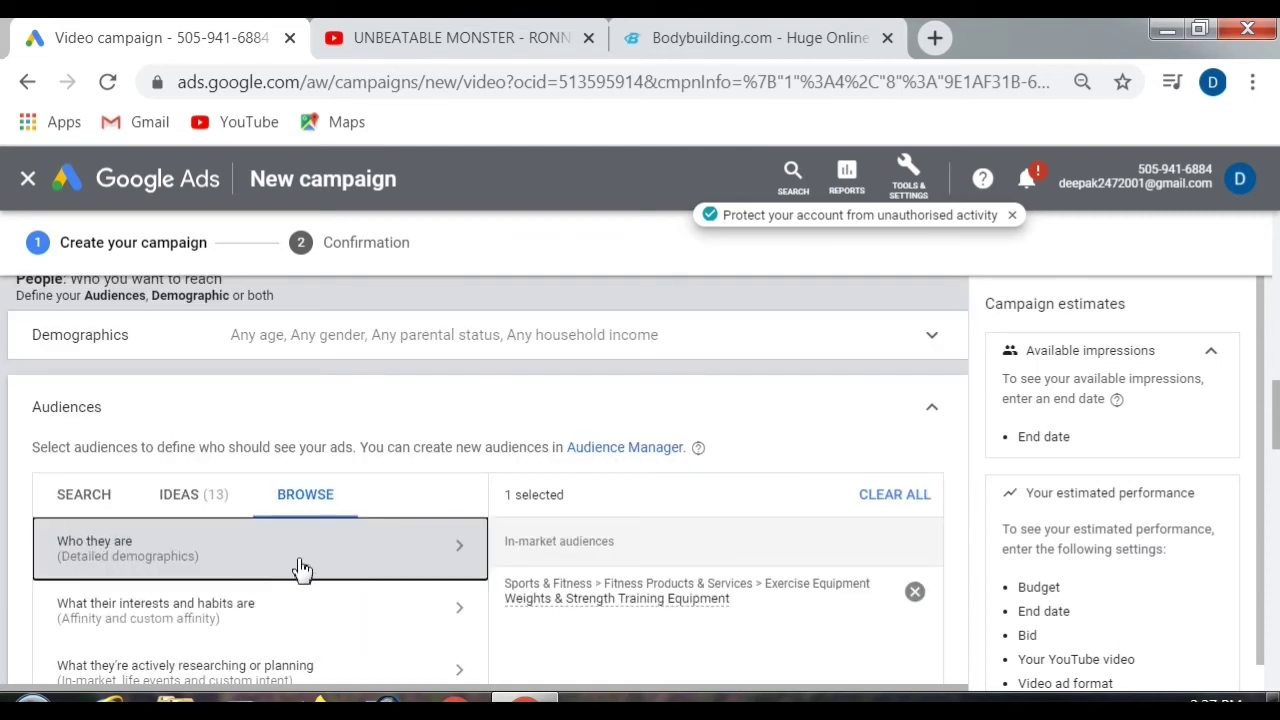
- View the combined audiences category and return to the list of audience categories
scroll(297, 571, "down", 3)
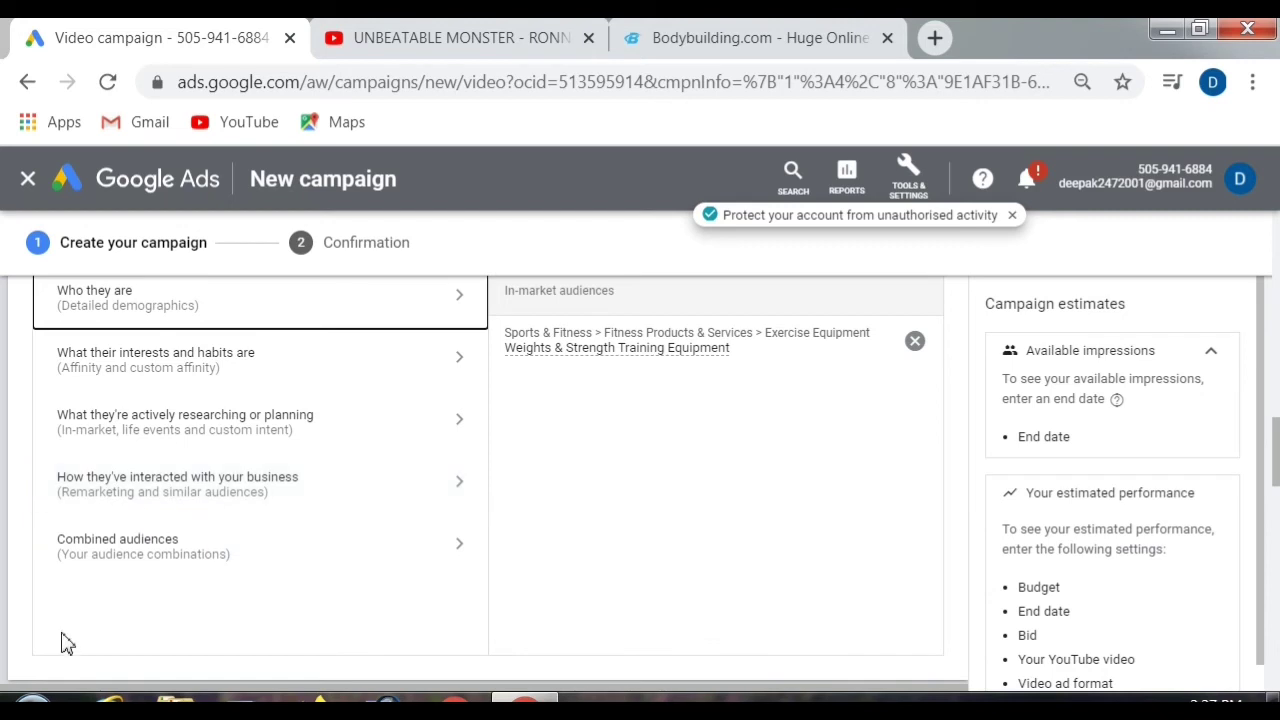
left_click(205, 565)
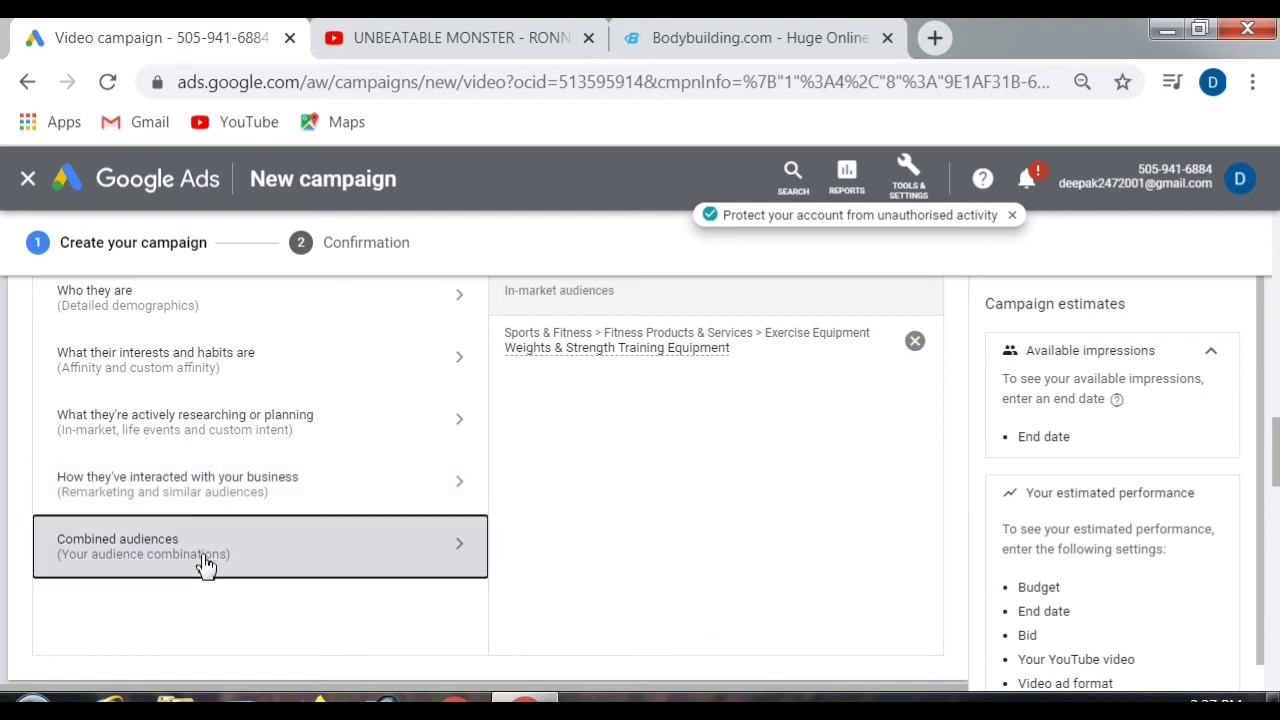
scroll(190, 557, "up", 1)
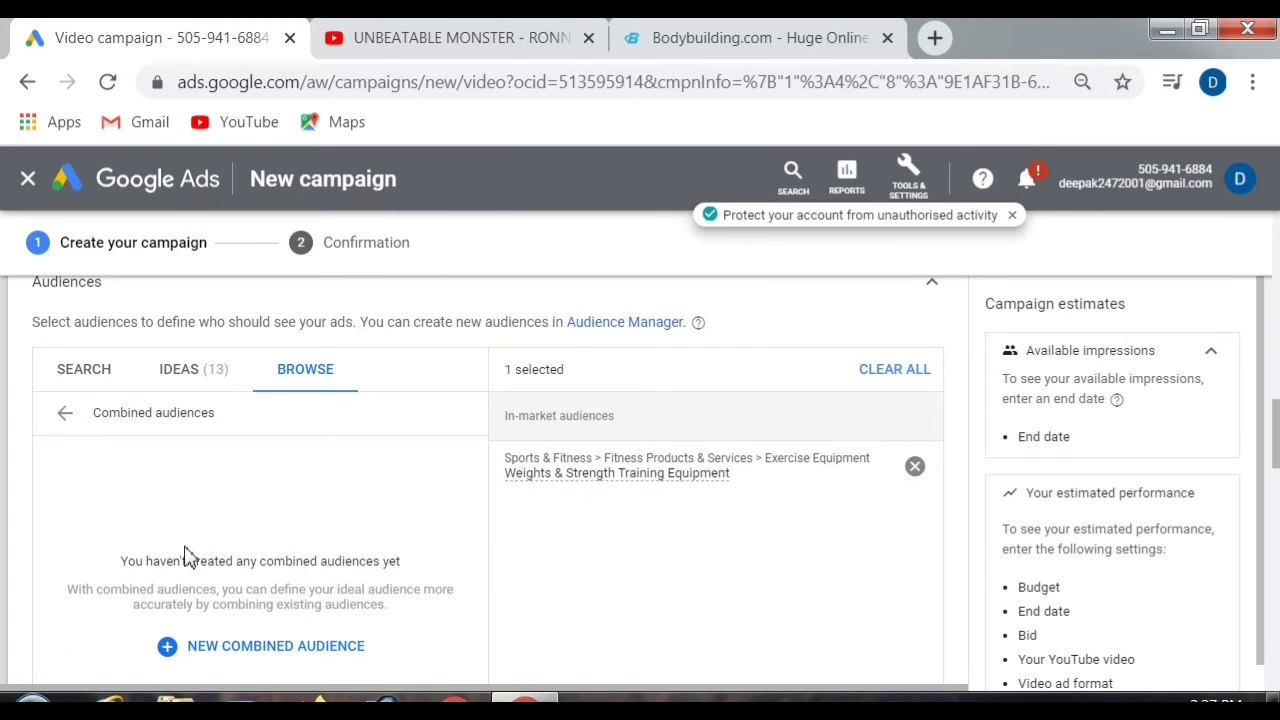
scroll(185, 555, "down", 1)
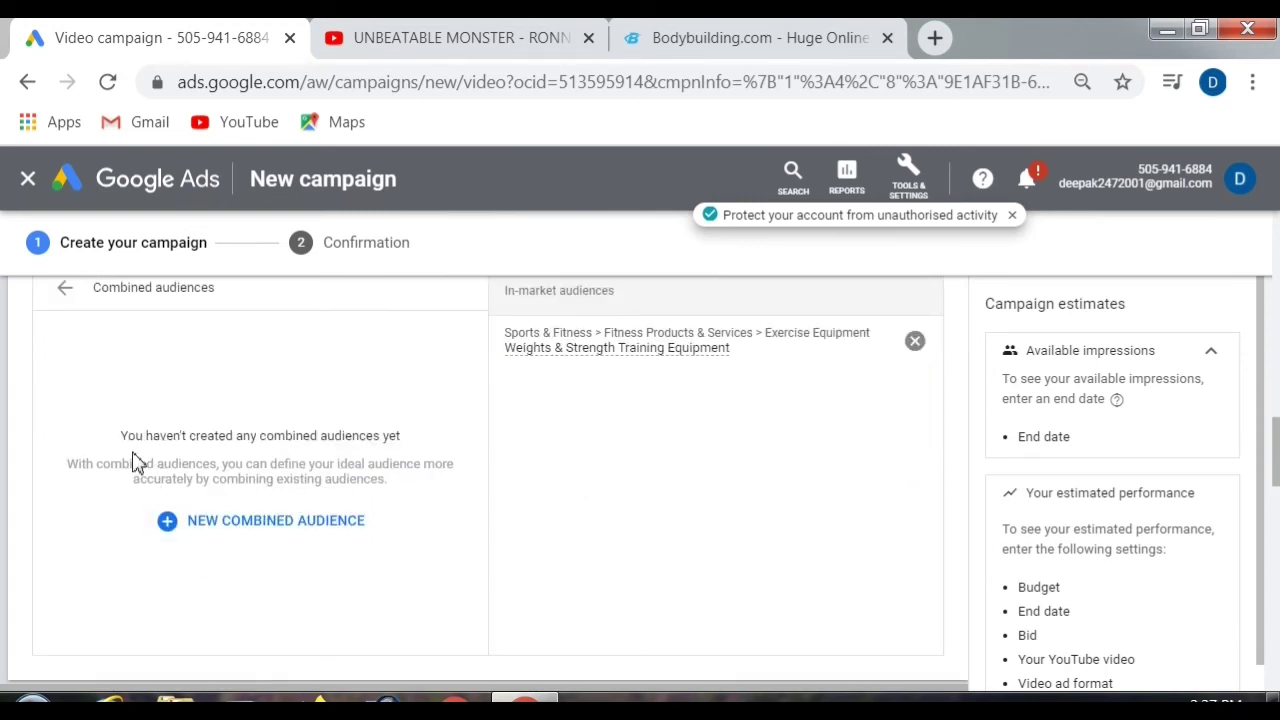
left_click(61, 300)
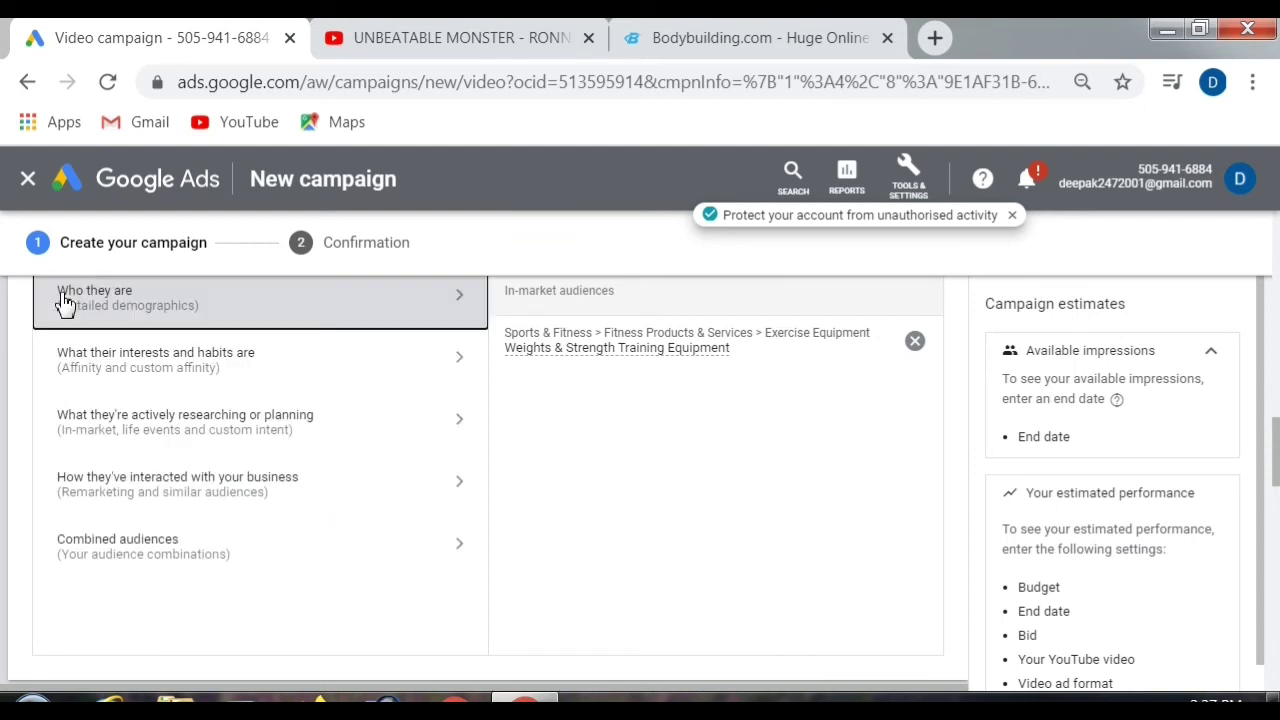
- Open the "Who they are" detailed demographics and expand Parents under Parental Status
scroll(257, 507, "up", 1)
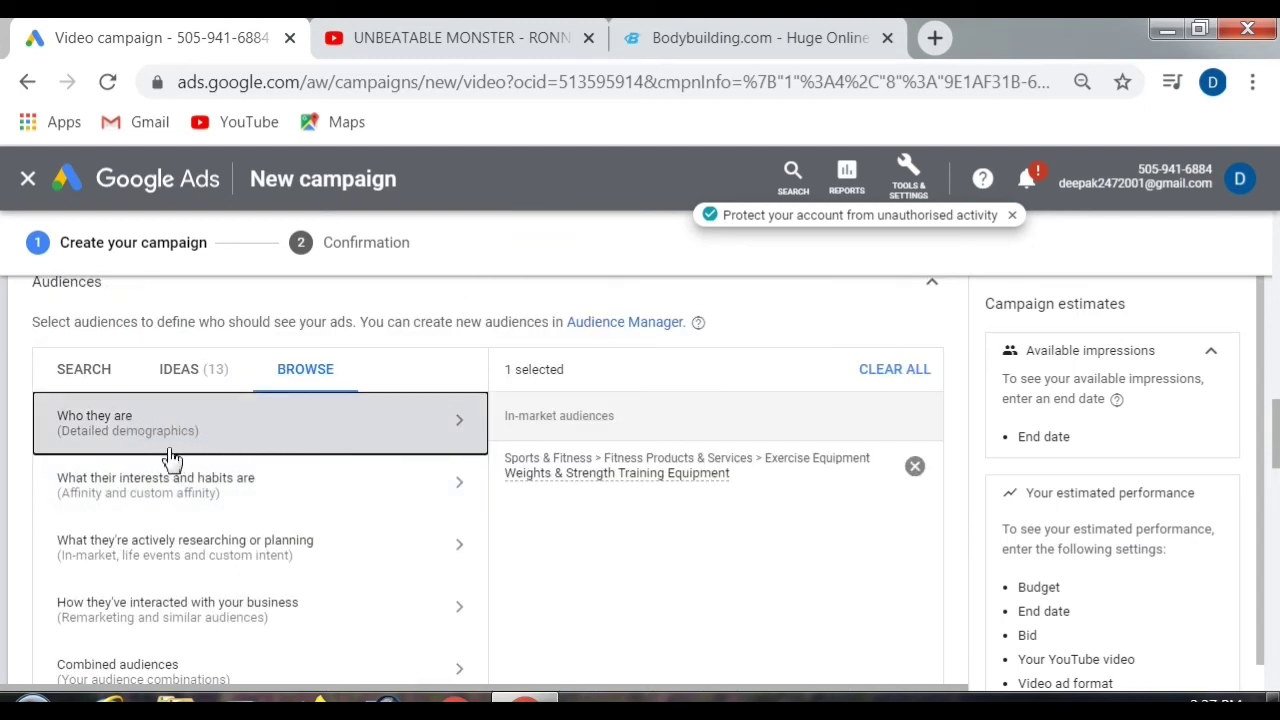
left_click(382, 429)
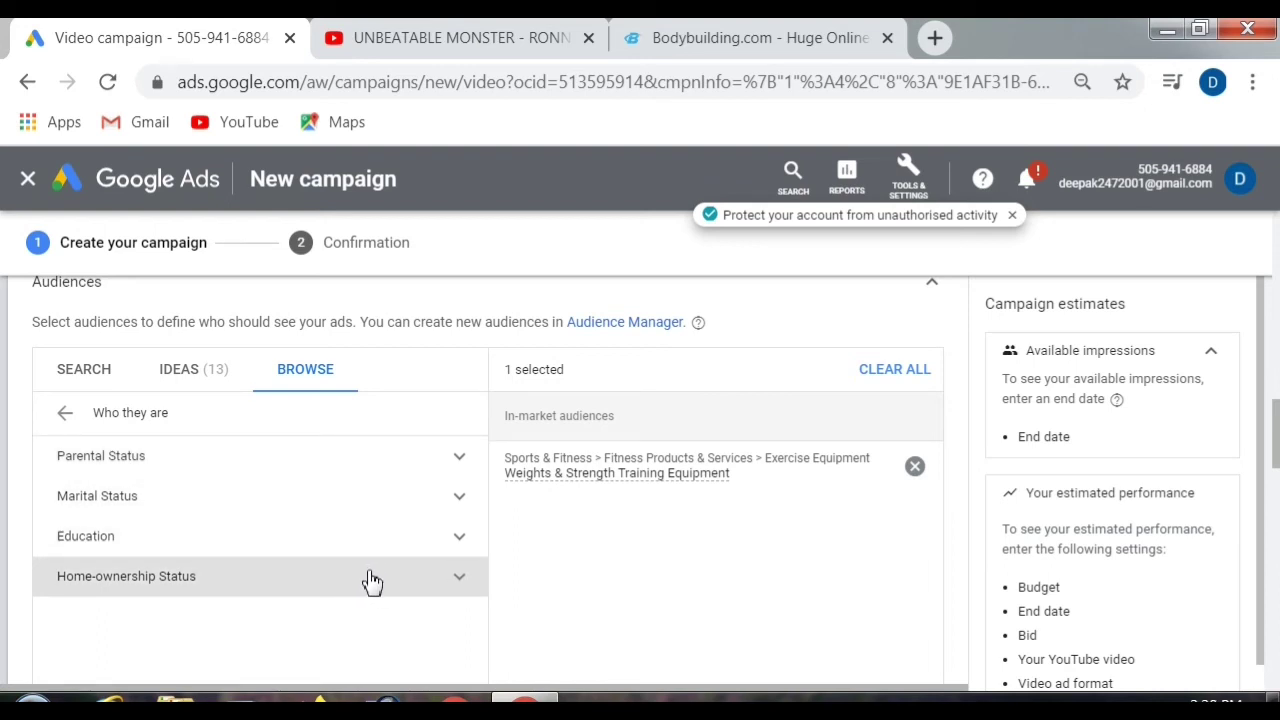
left_click(432, 462)
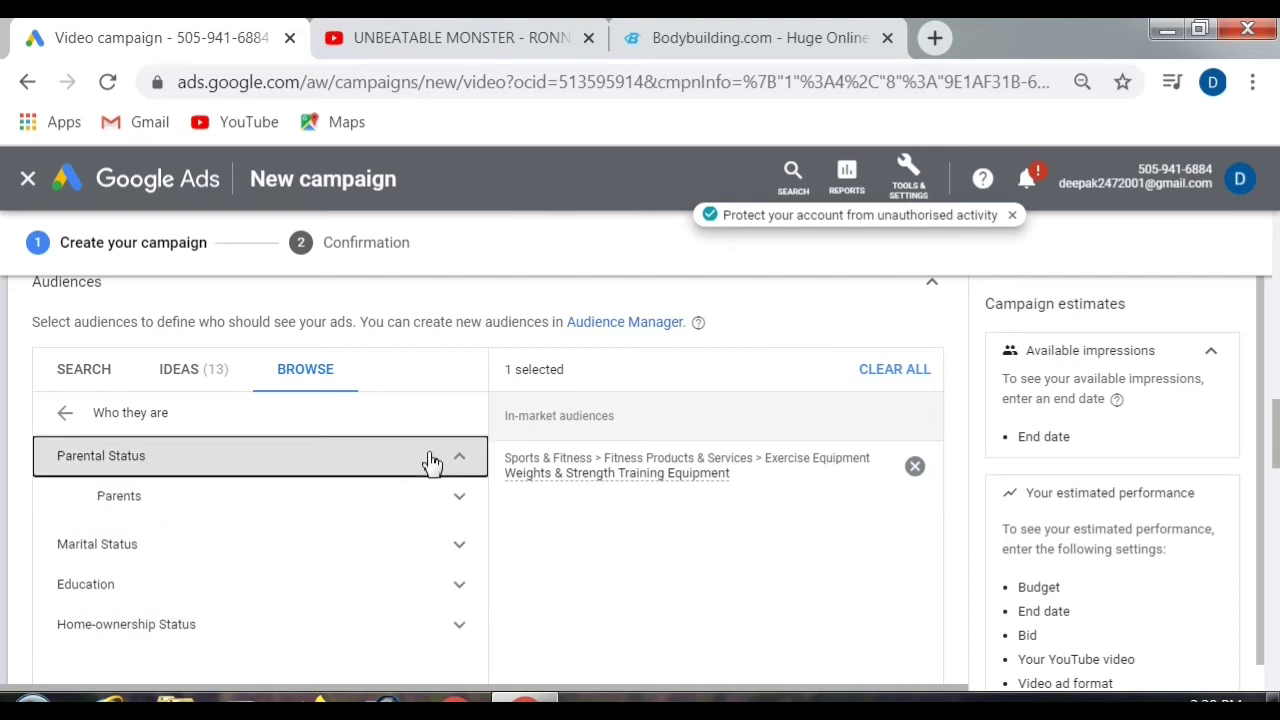
left_click(333, 505)
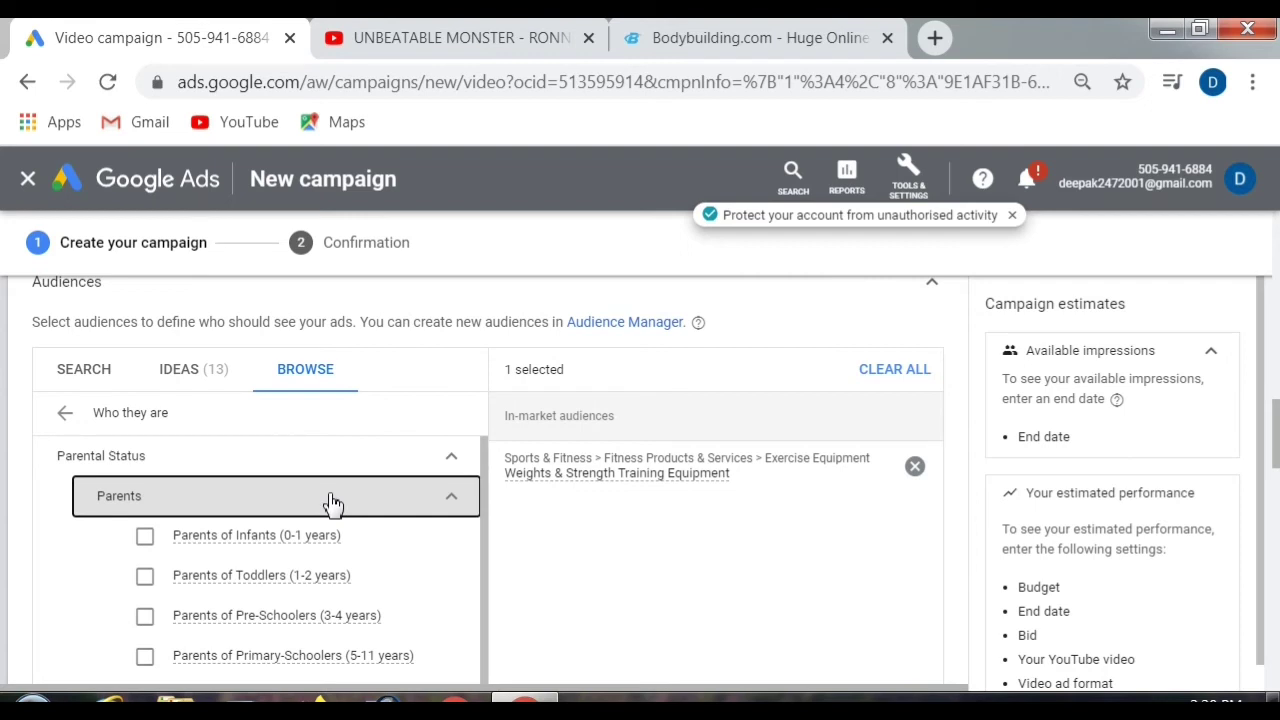
- View the audience details for parents of infants, pre-schoolers, primary-schoolers and teens, including weekly impressions estimates for the teens and infants groups
left_click(212, 545)
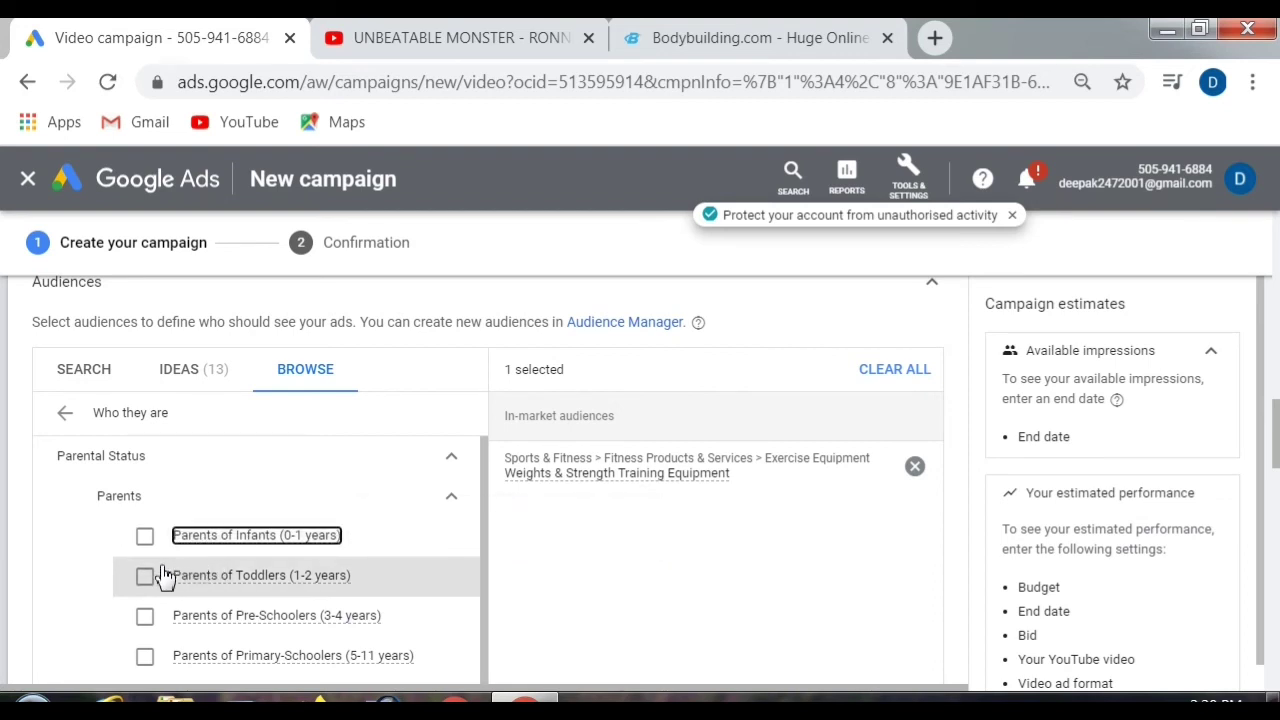
left_click(193, 627)
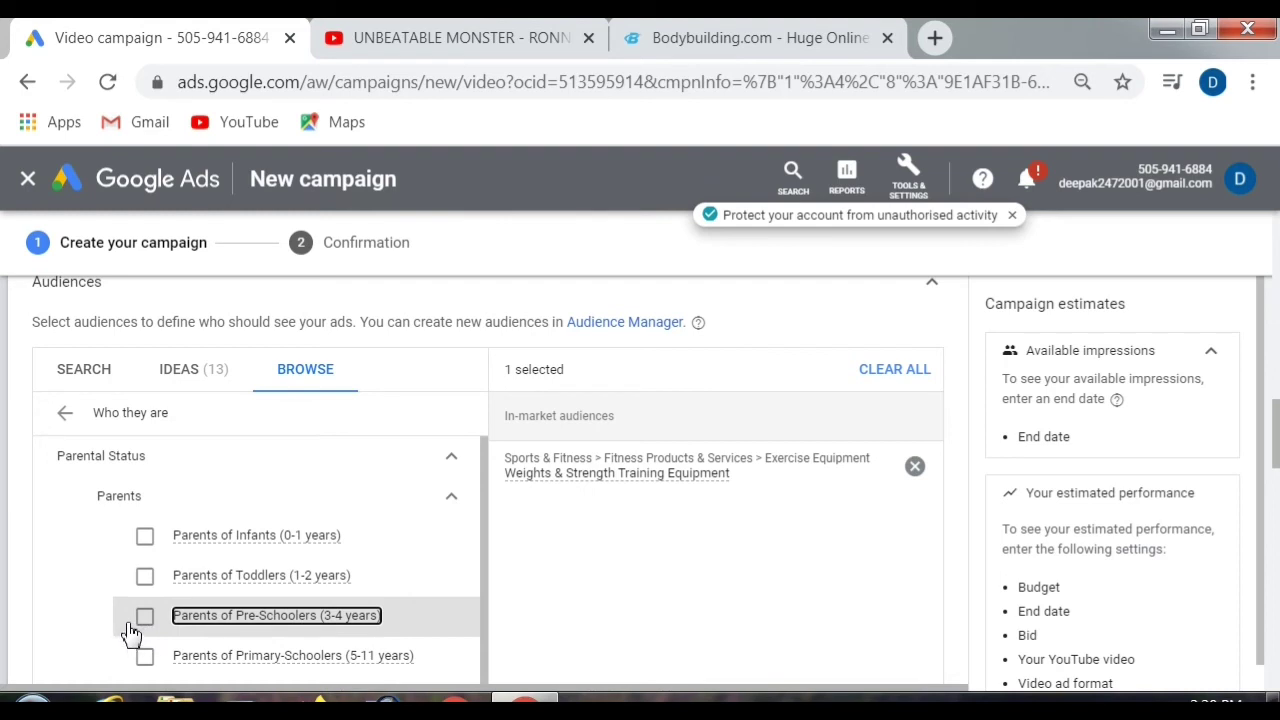
scroll(140, 625, "down", 1)
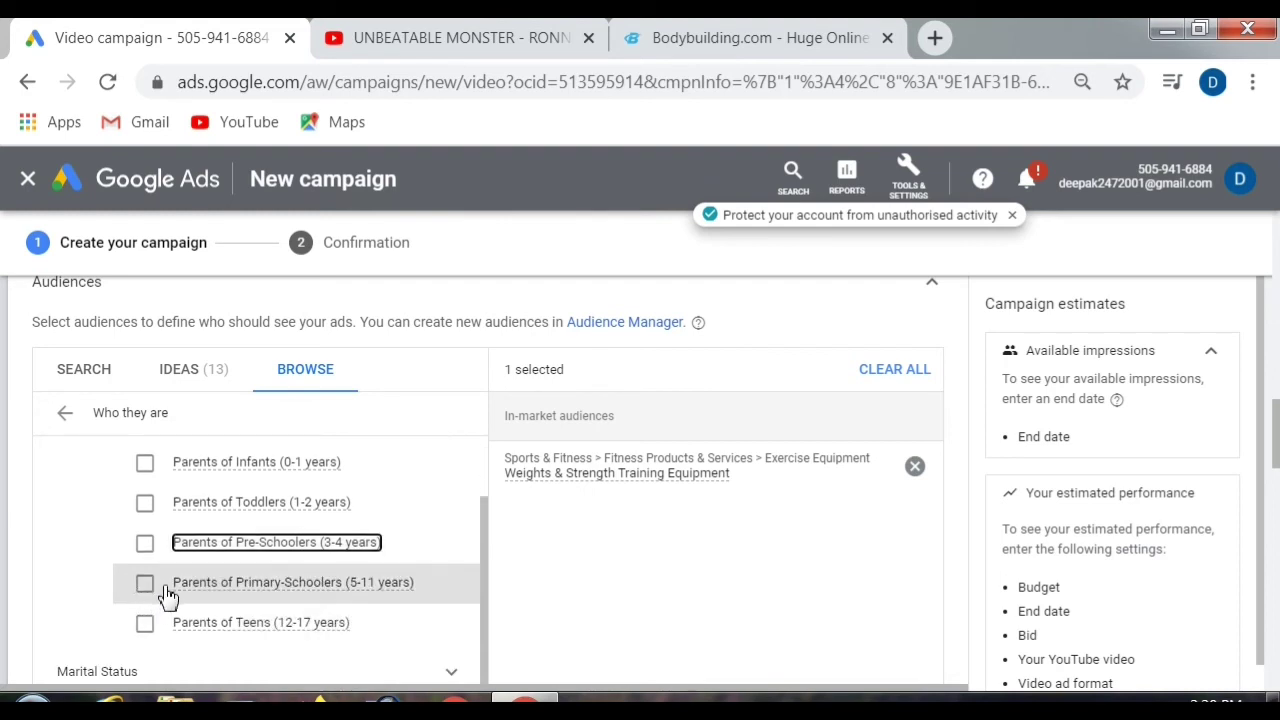
left_click(170, 596)
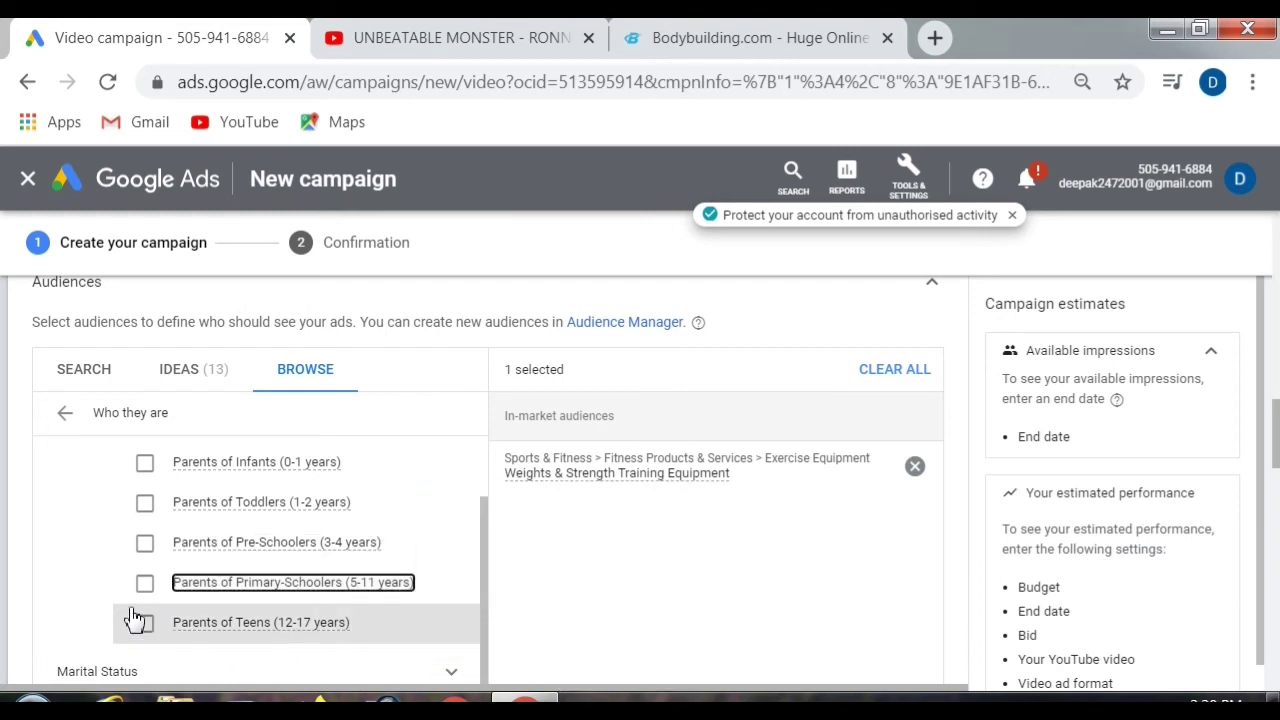
left_click(200, 632)
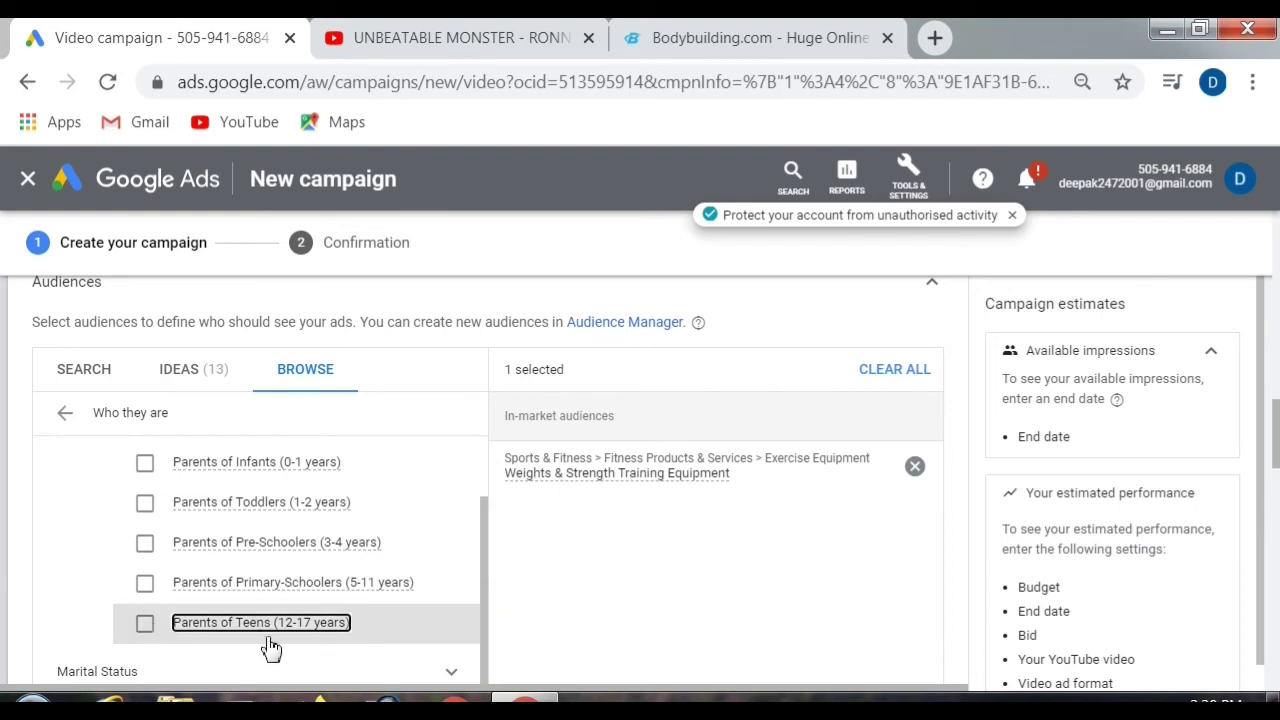
mouse_move(257, 623)
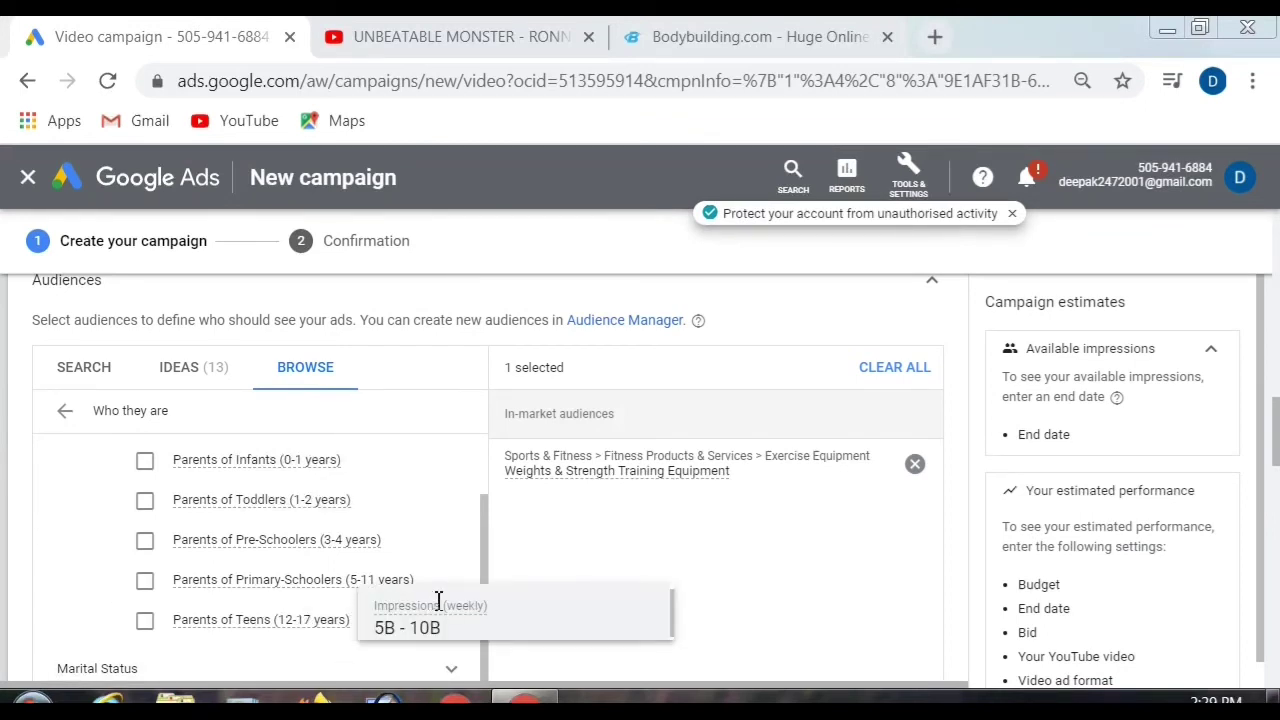
mouse_move(449, 602)
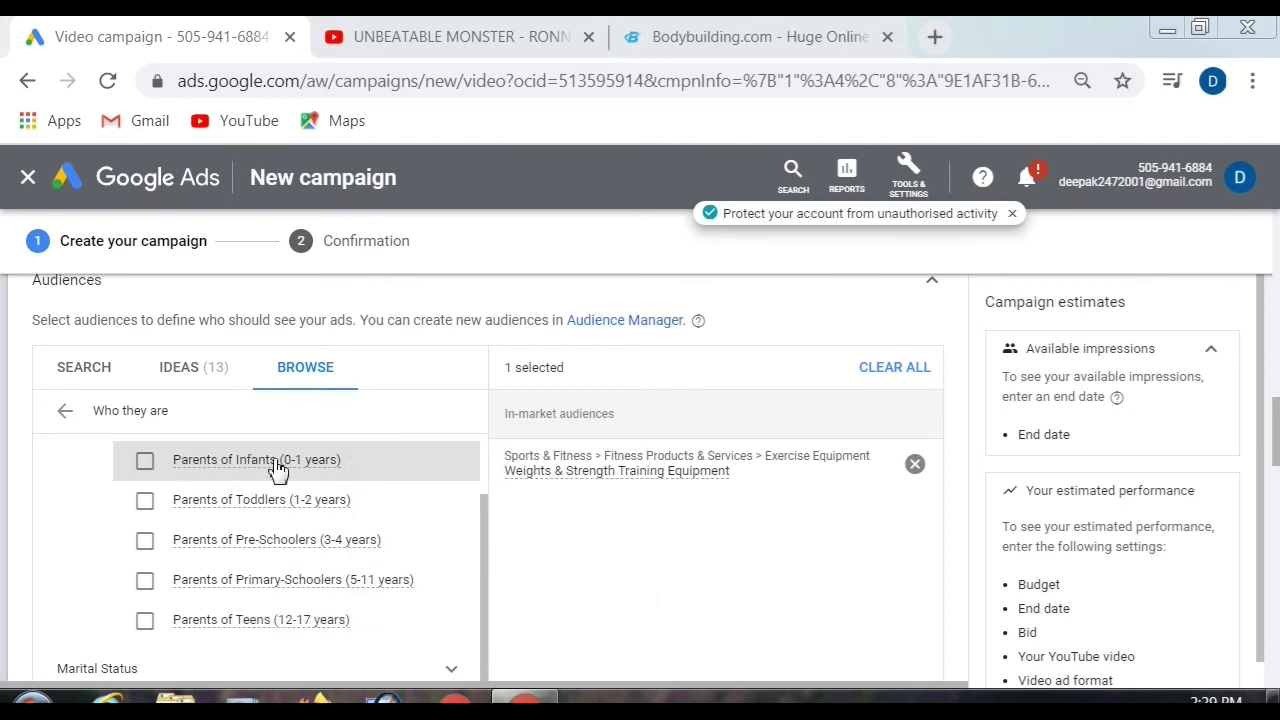
mouse_move(308, 468)
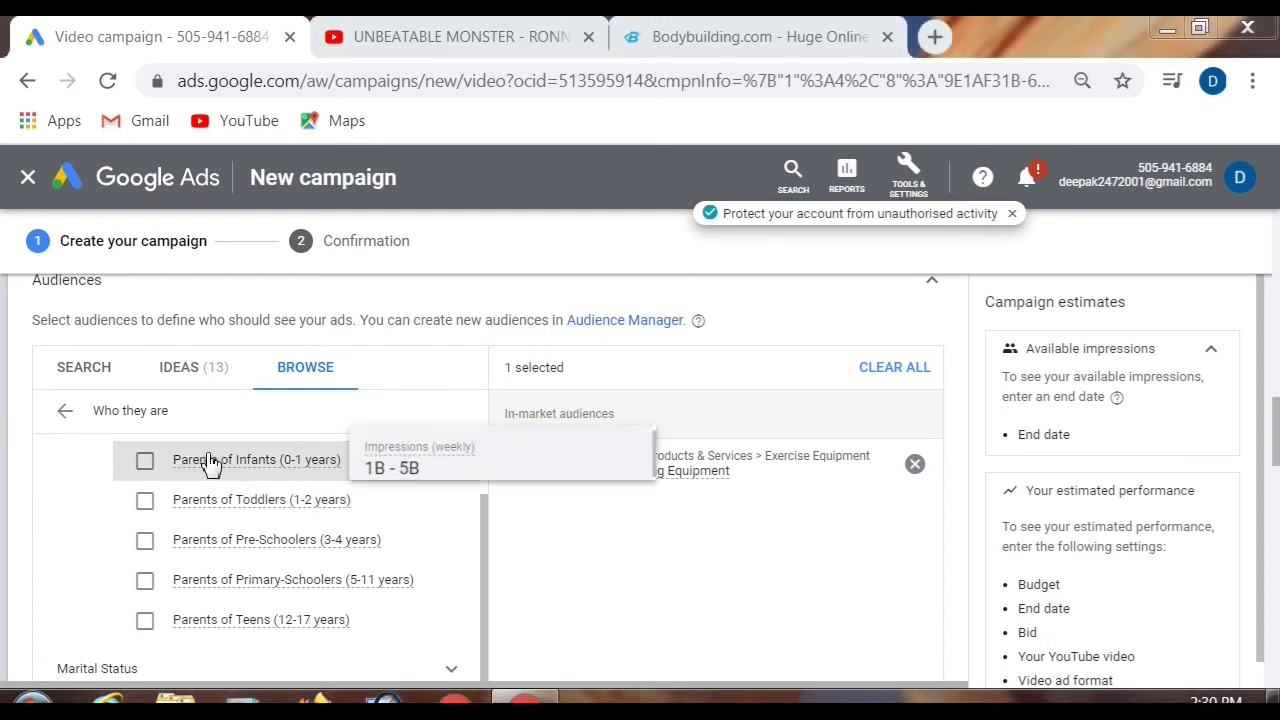
- Reopen the "Who they are" detailed demographics, expand Marital Status and view the audience details for Single
left_click(66, 418)
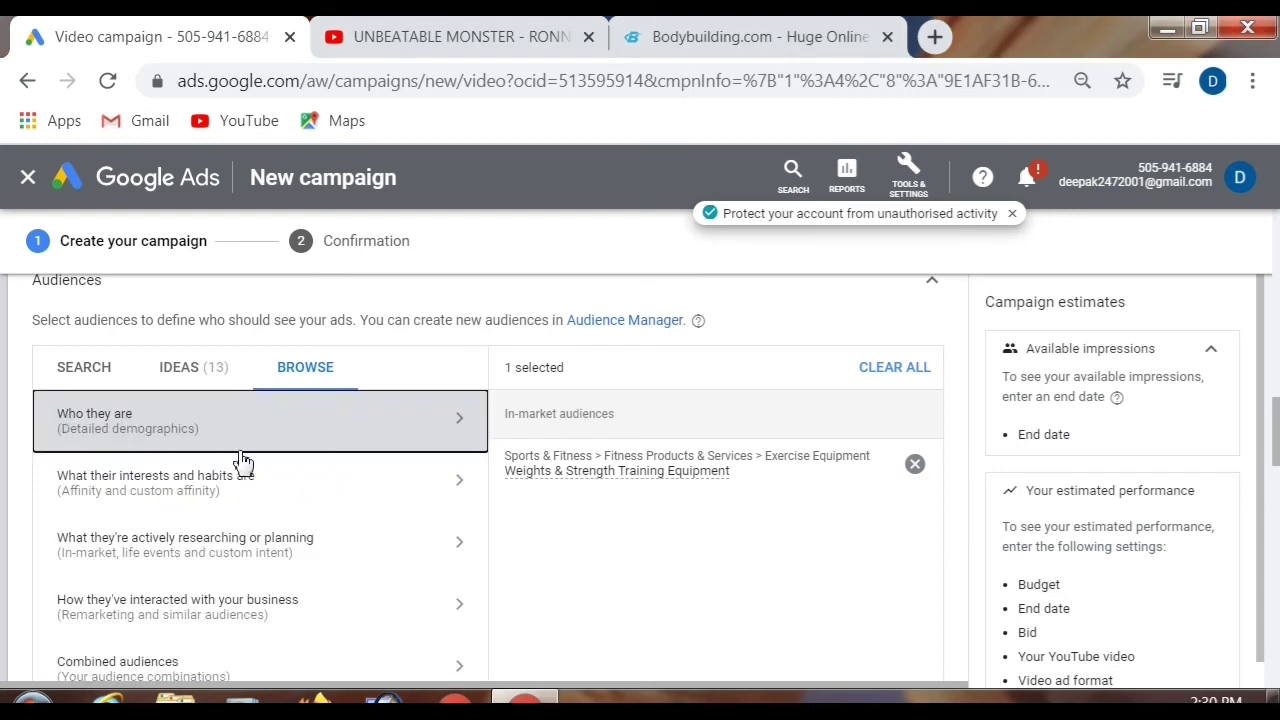
left_click(356, 430)
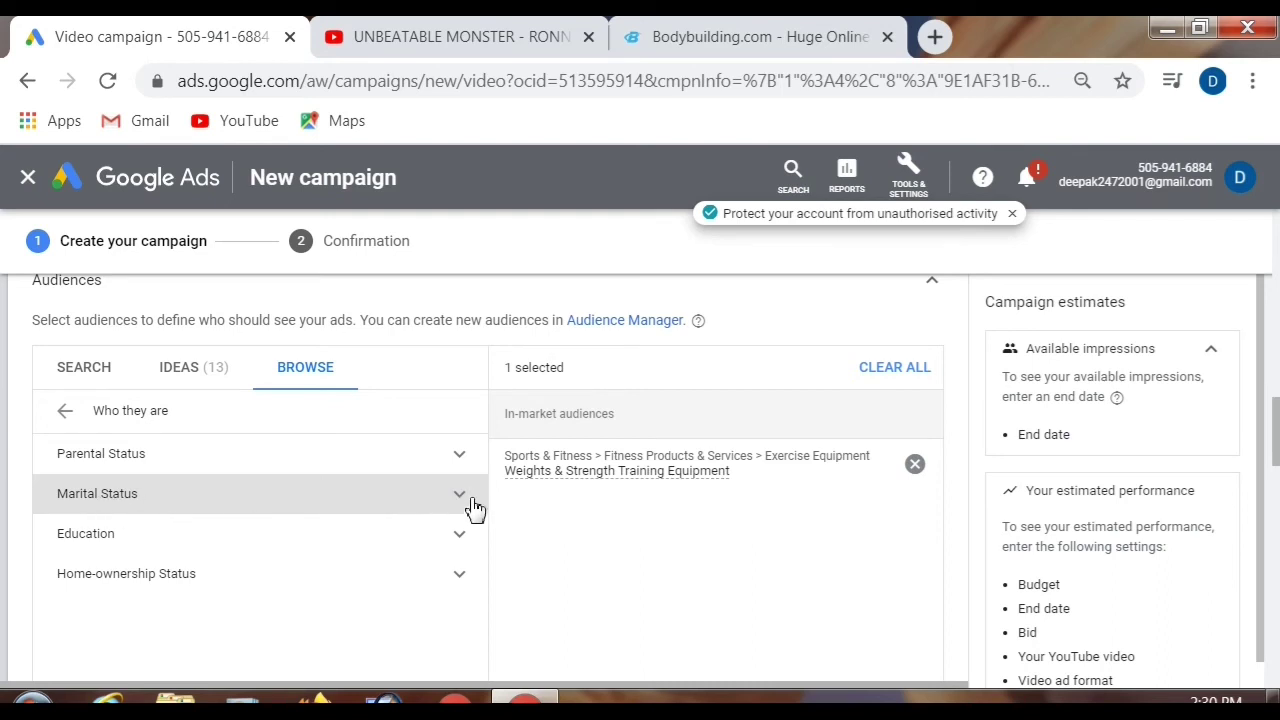
key("Tab")
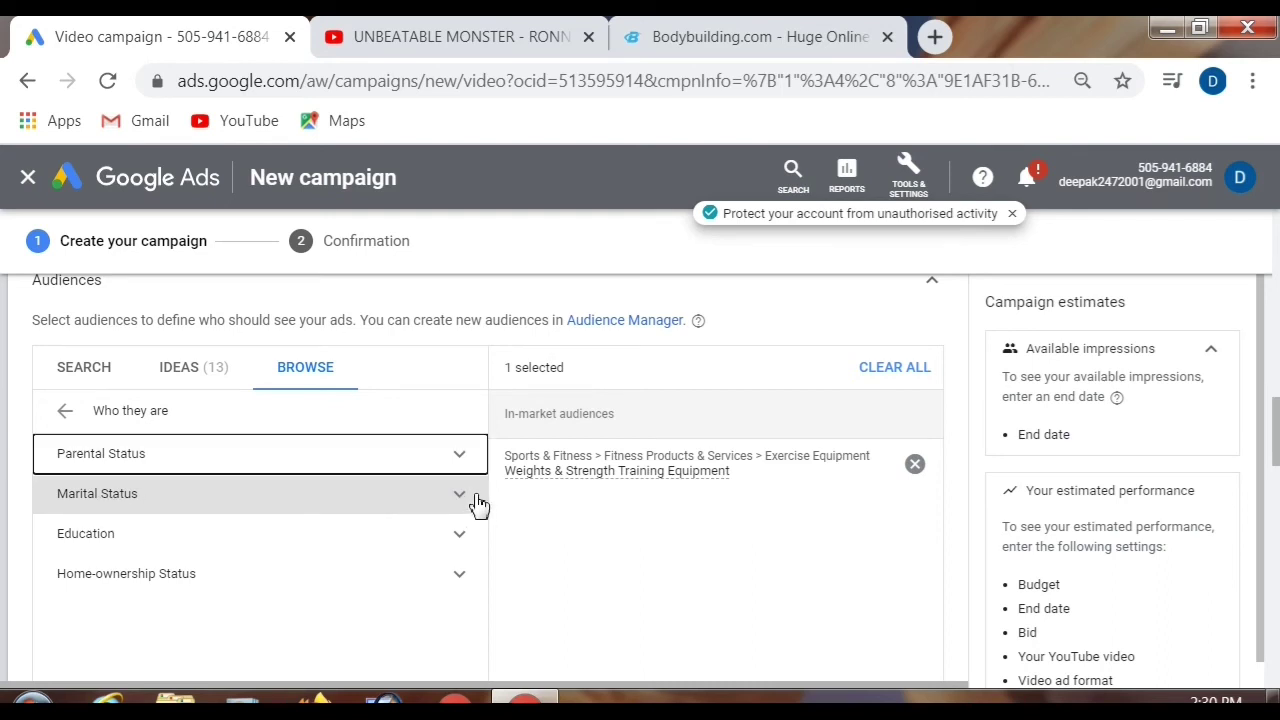
left_click(466, 497)
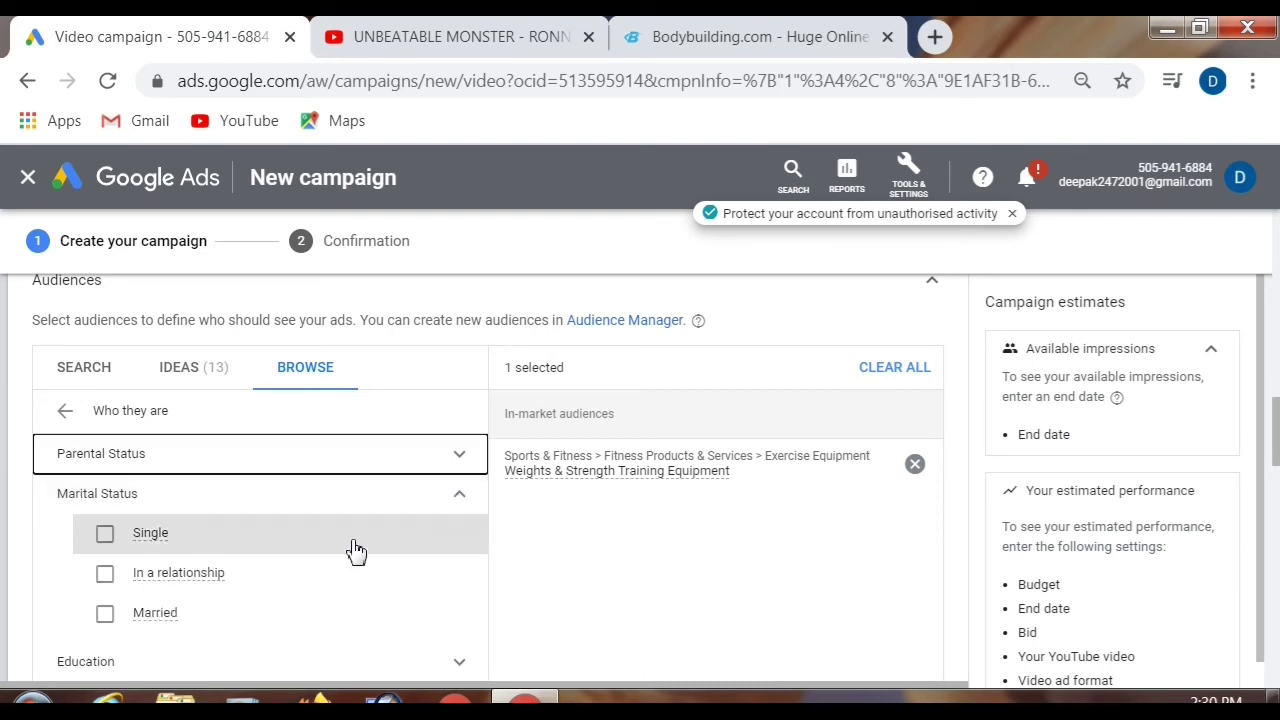
scroll(323, 546, "down", 1)
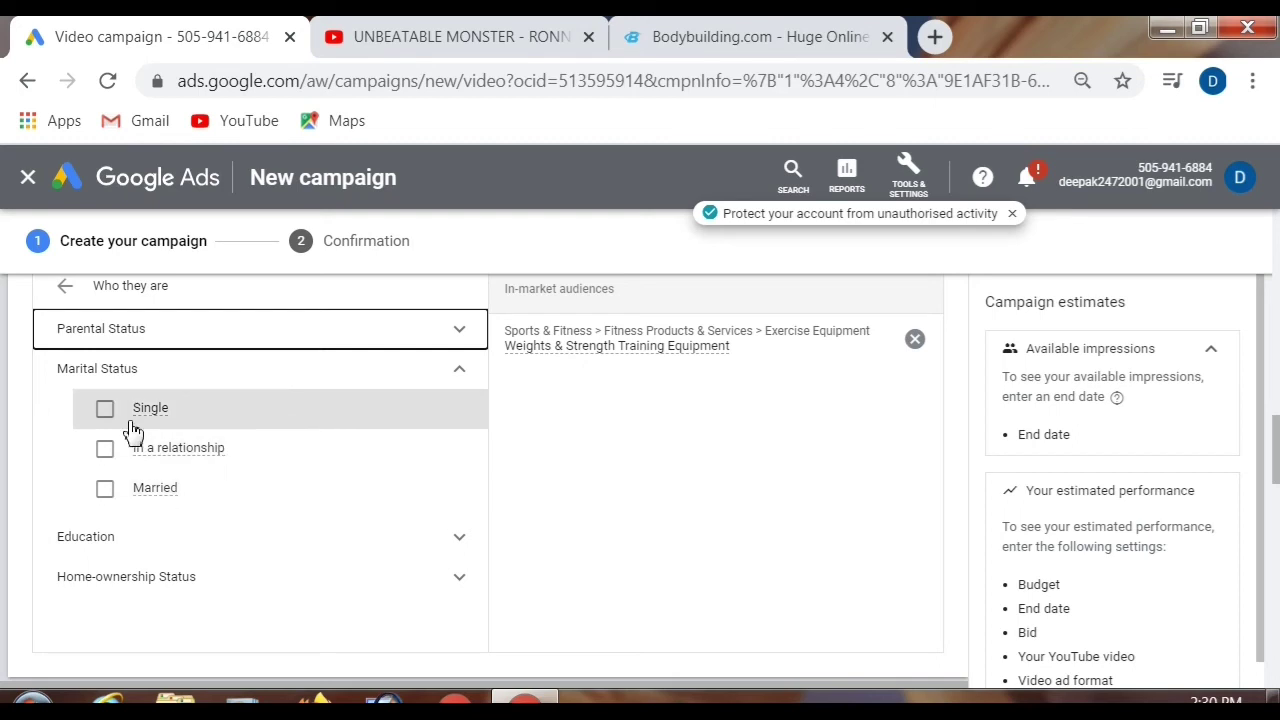
mouse_move(163, 423)
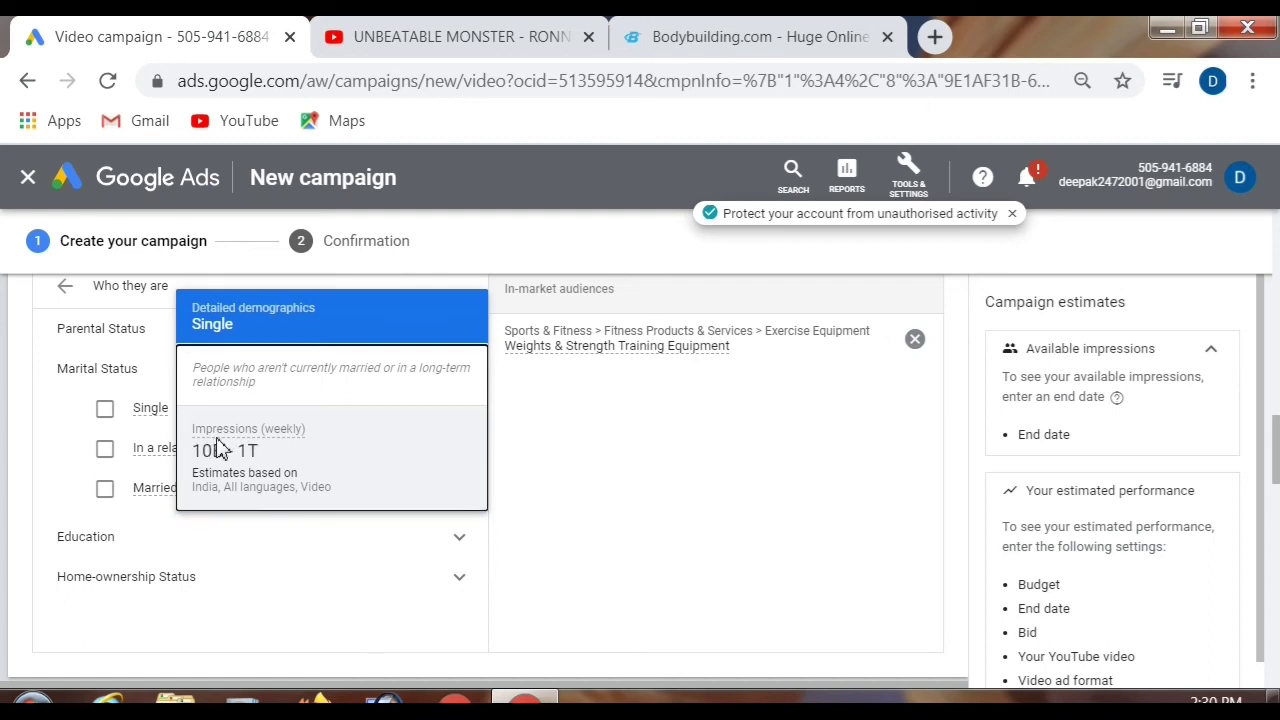
mouse_move(296, 438)
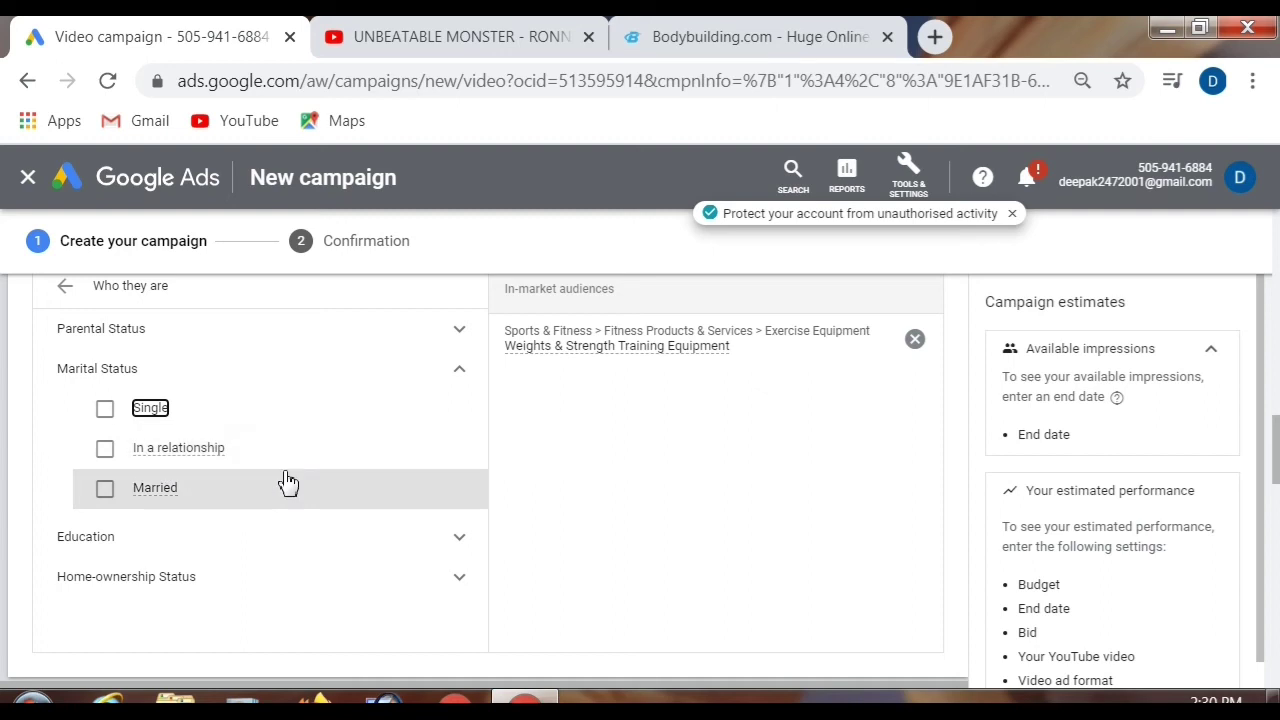
- Try adding the Married audience, remove it again and collapse Marital Status
left_click(106, 492)
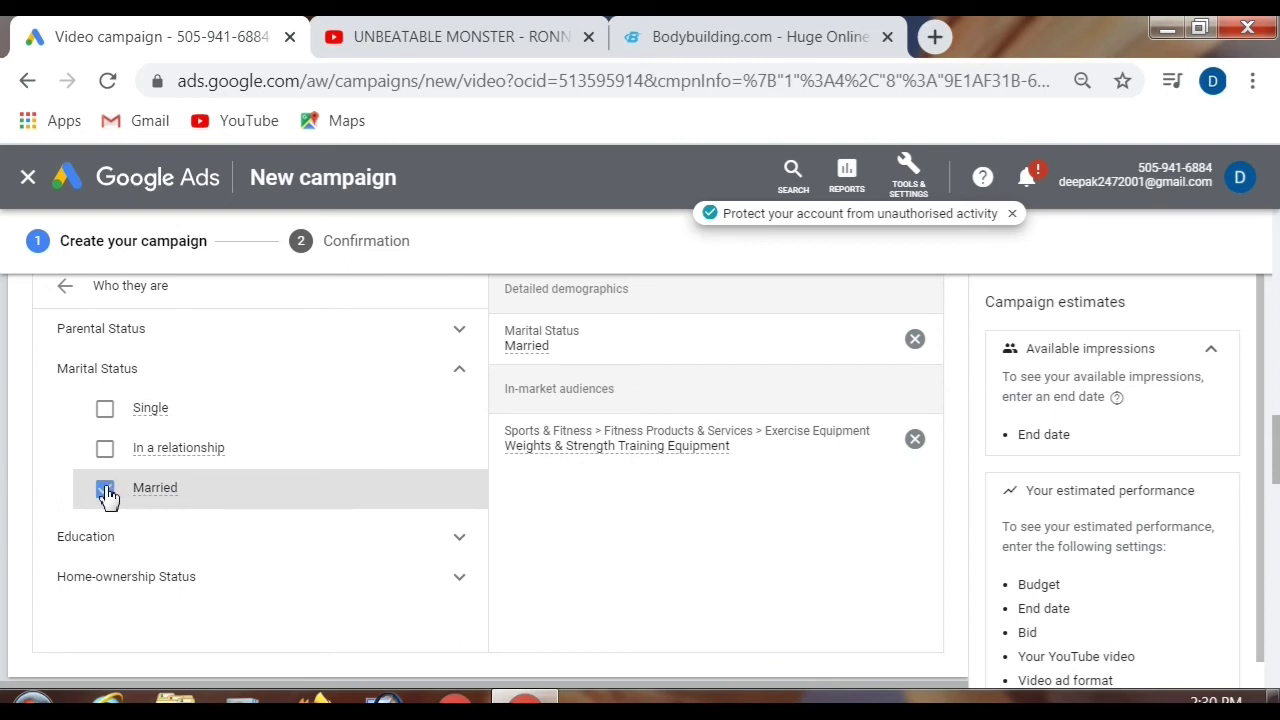
left_click(106, 491)
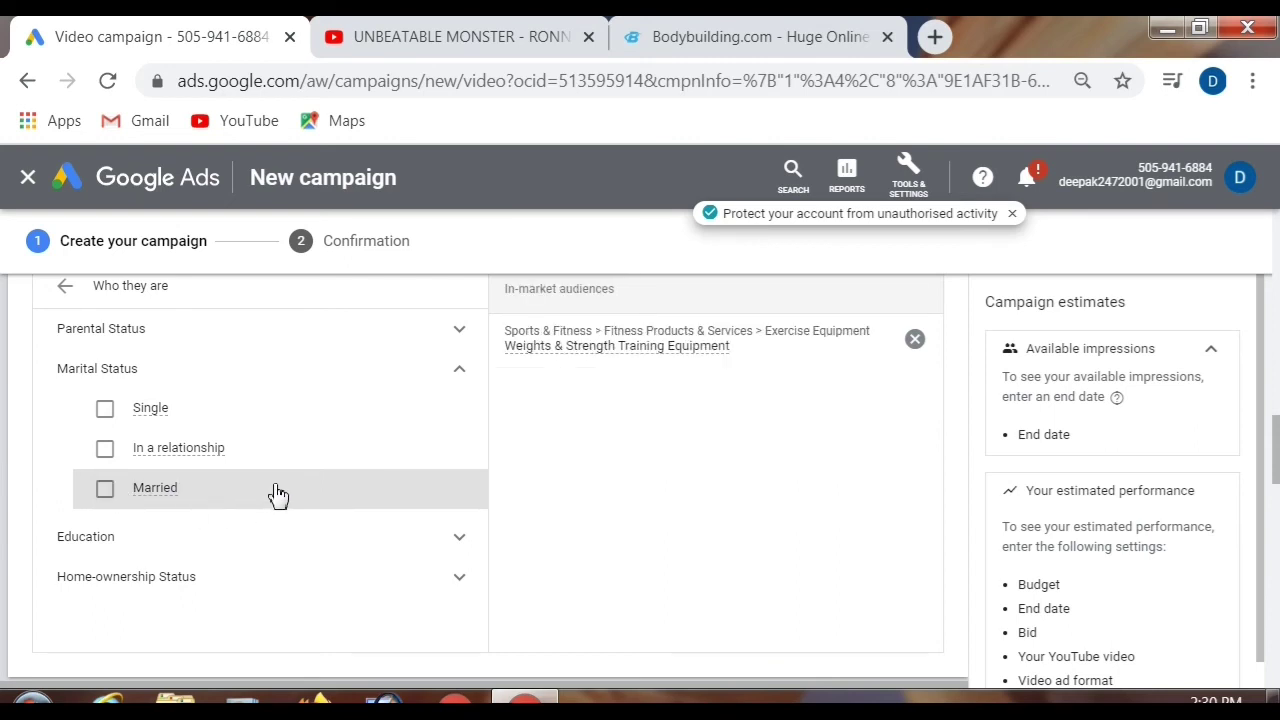
left_click(462, 372)
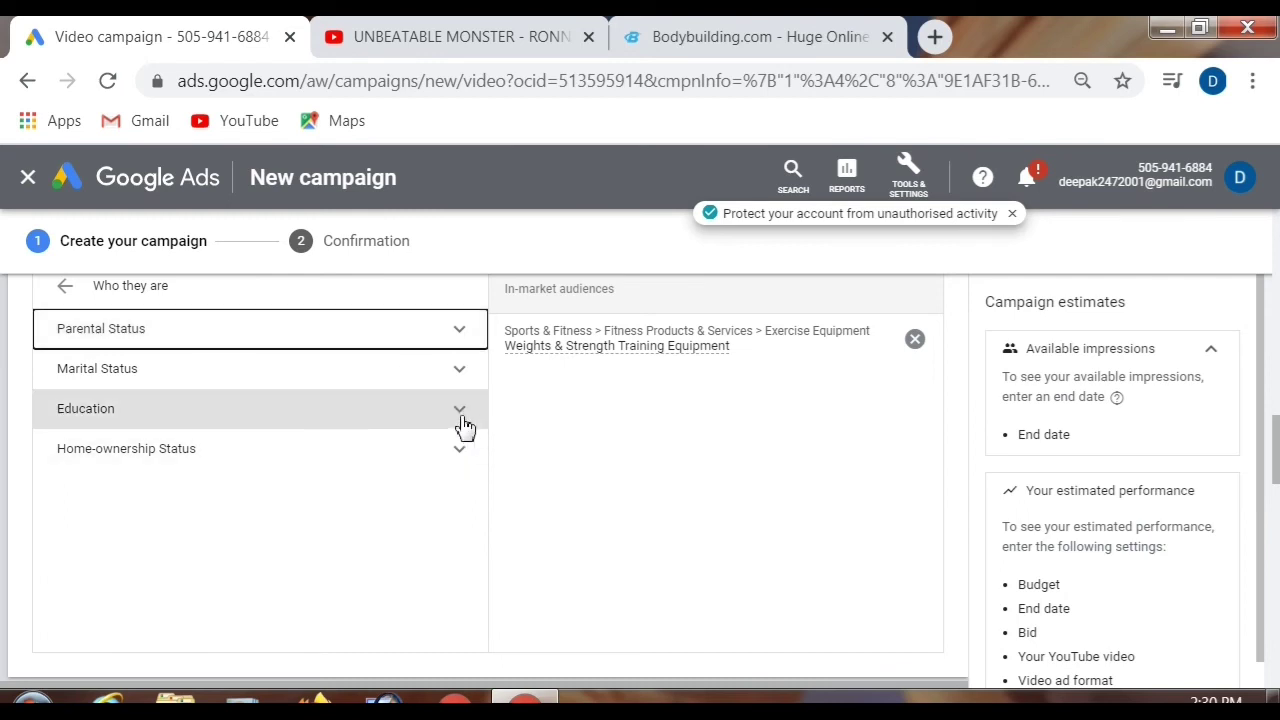
- Expand Education and view the audience details and weekly impressions estimate for Current University Students
left_click(463, 411)
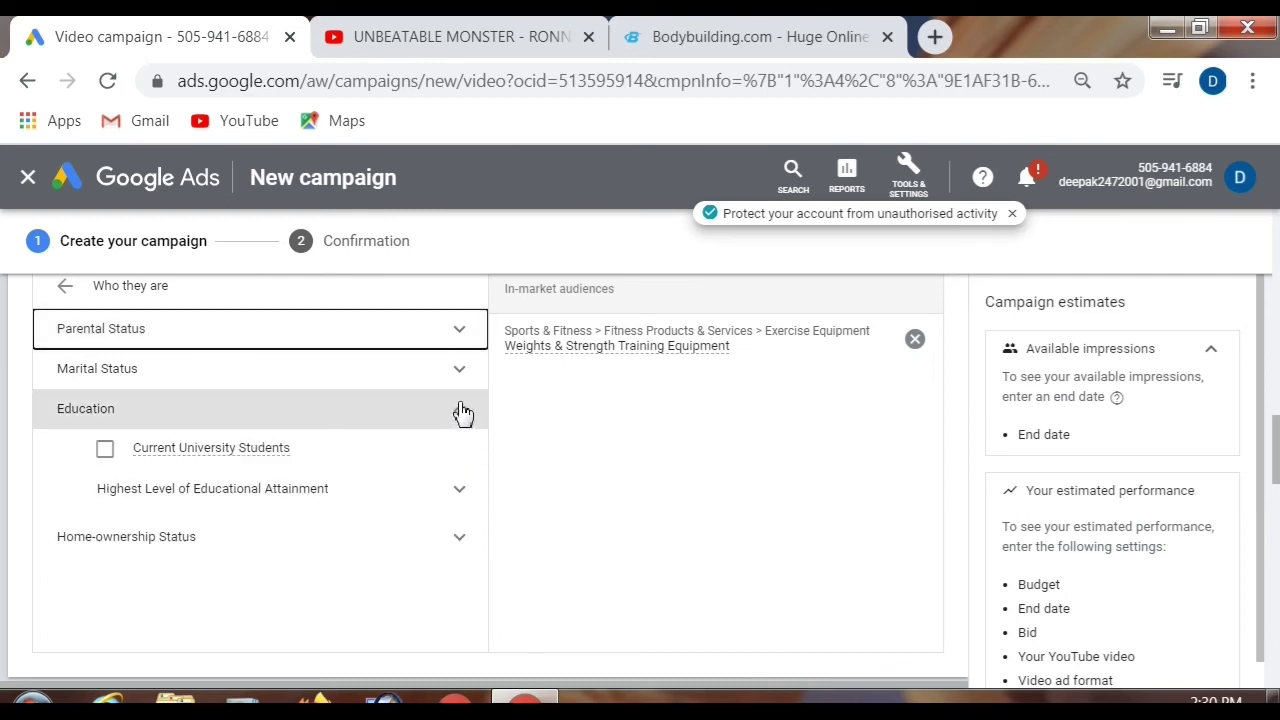
scroll(388, 489, "down", 1)
scroll(390, 487, "up", 1)
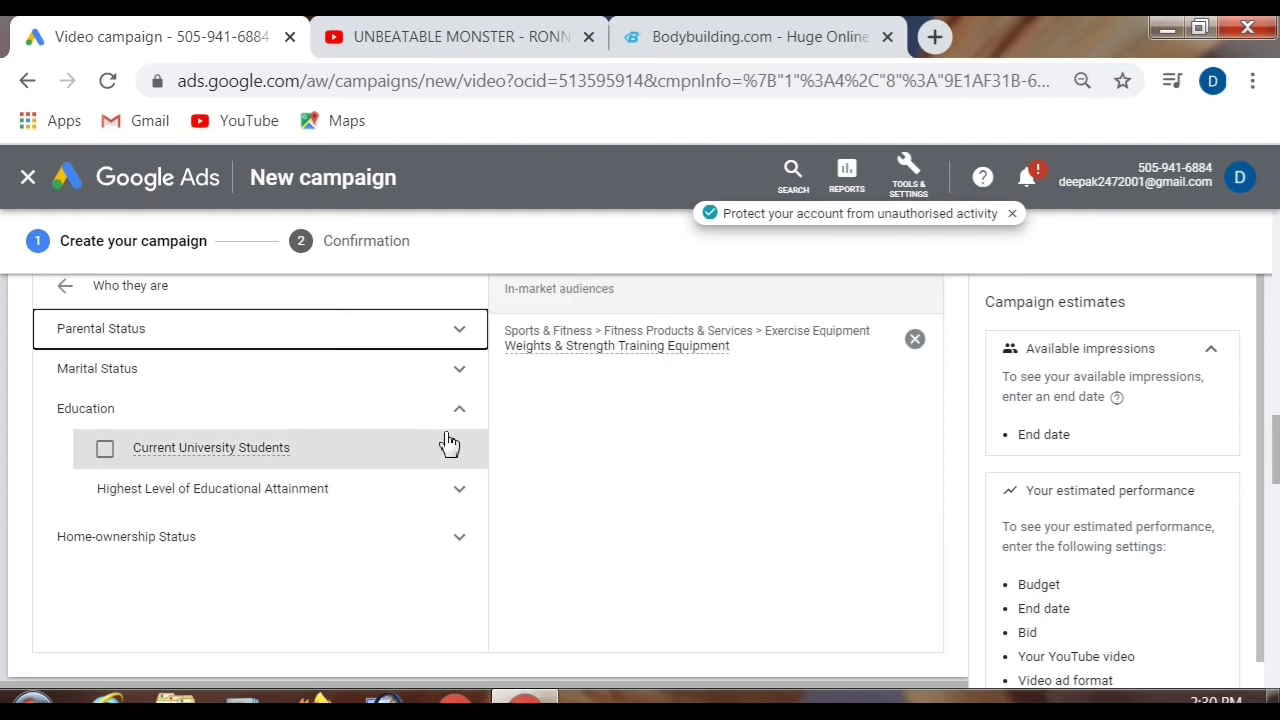
left_click(266, 458)
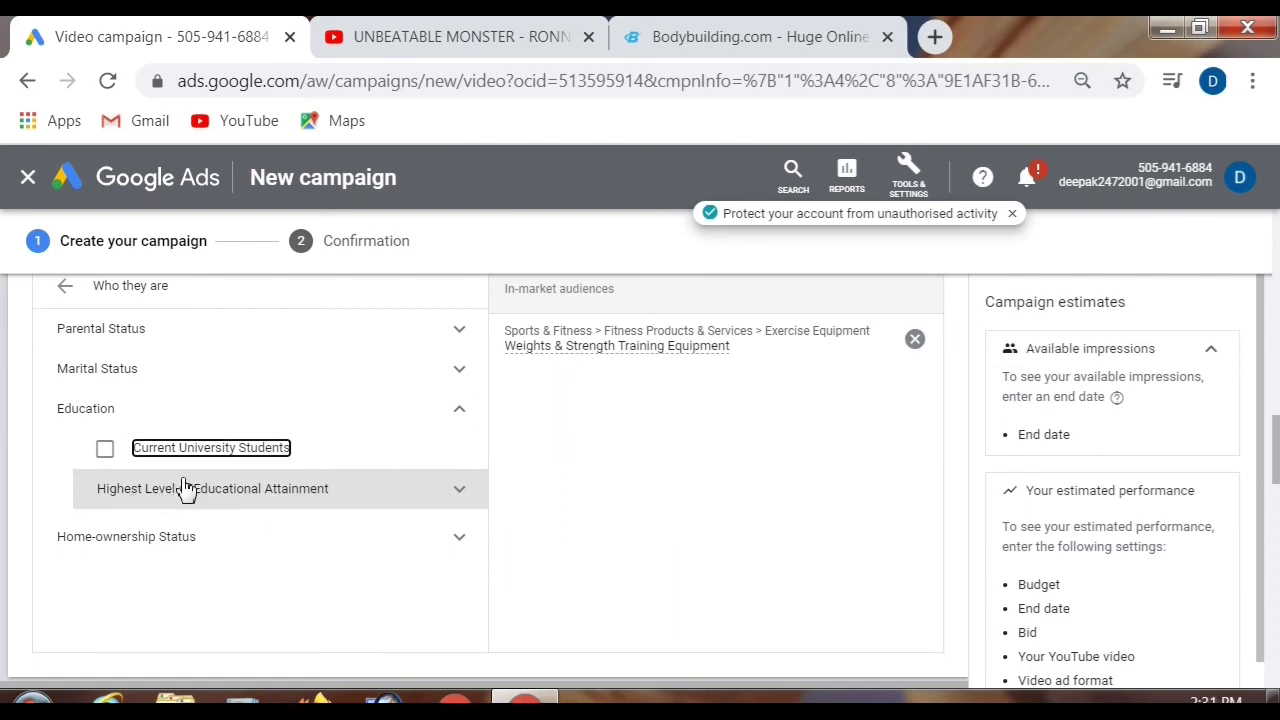
mouse_move(166, 462)
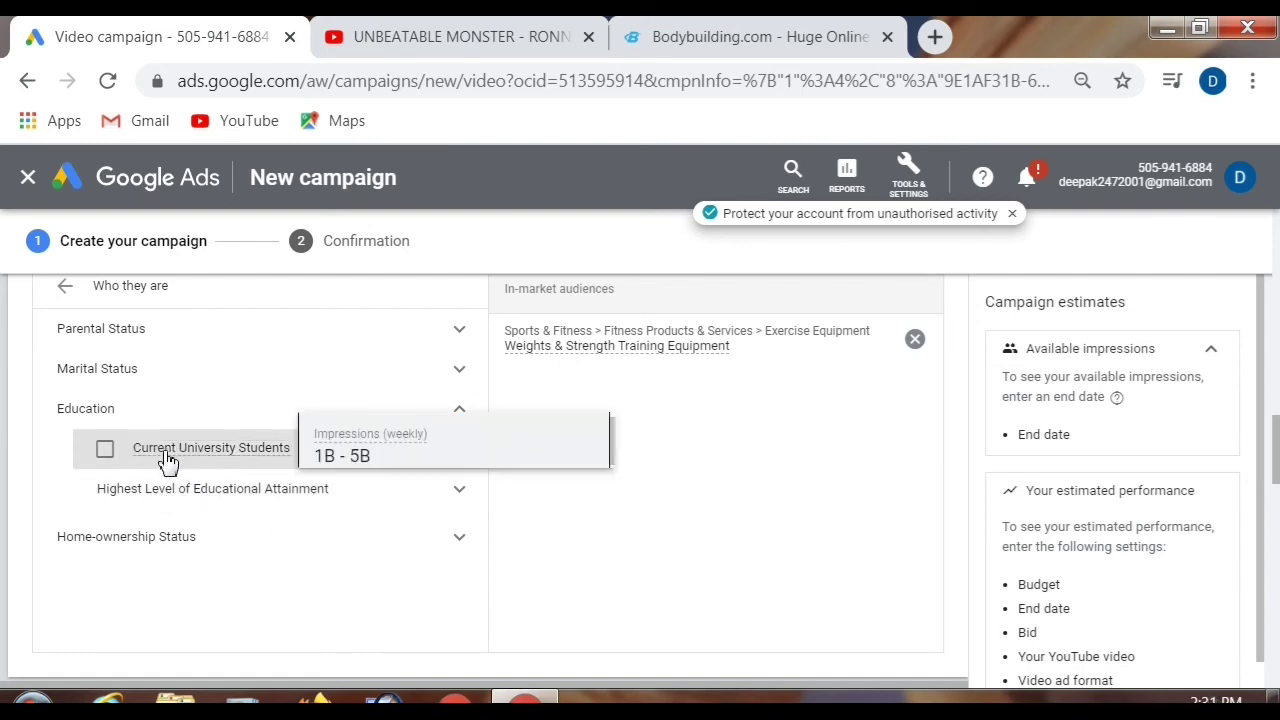
left_click(268, 462)
mouse_move(262, 455)
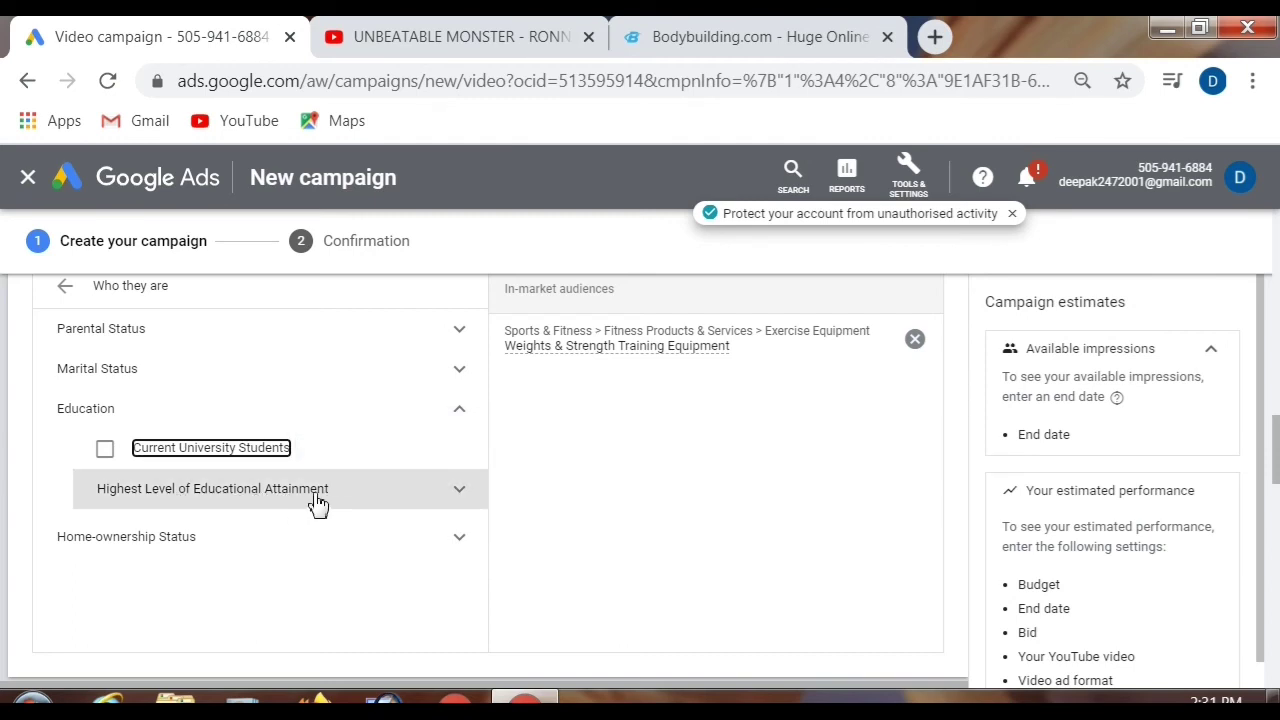
- Expand Highest Level of Educational Attainment and view the details of the Secondary School Leaver and Bachelor's Degree audiences
left_click(456, 500)
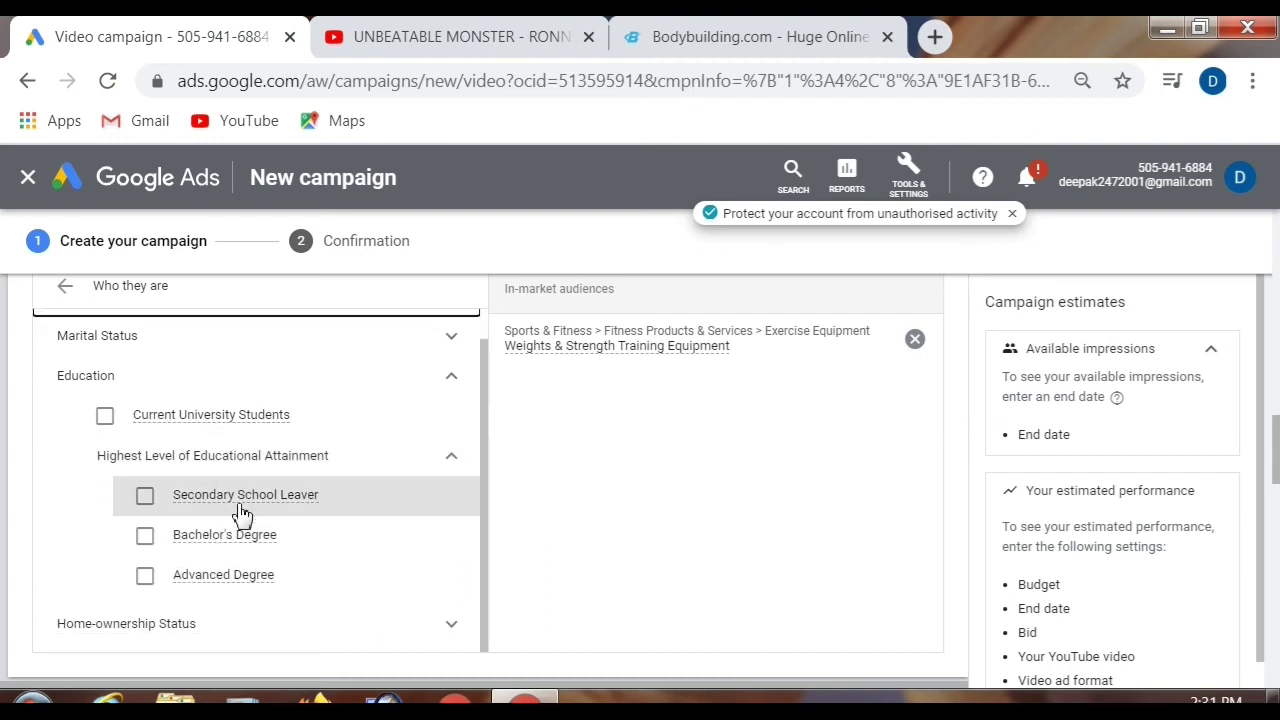
mouse_move(292, 515)
left_click(177, 515)
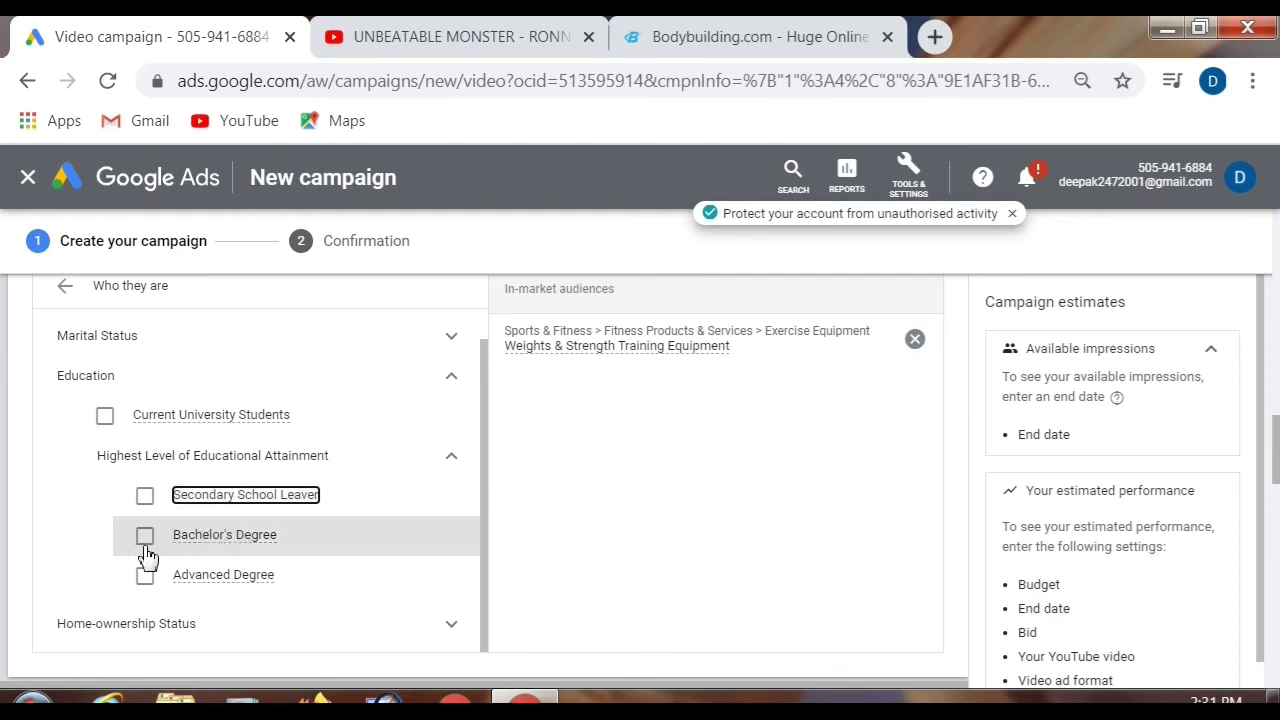
scroll(147, 556, "down", 2)
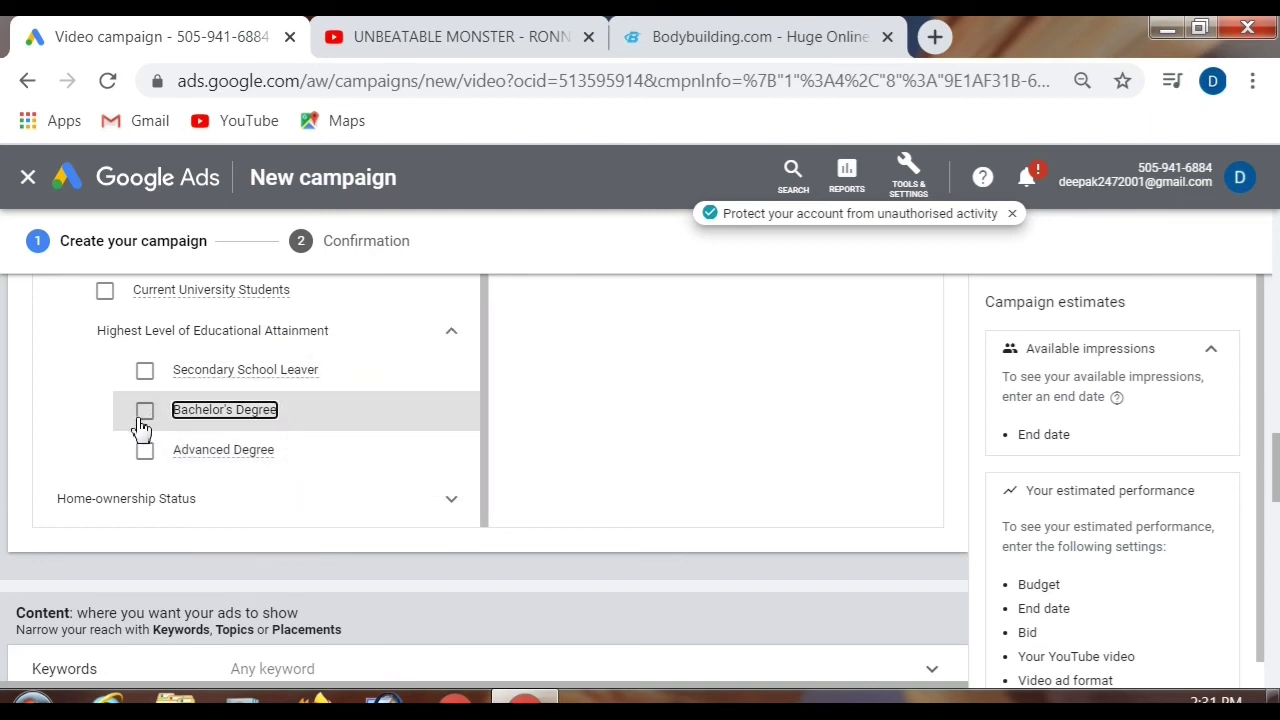
- Try selecting the Secondary School Leaver, Bachelor's Degree and Advanced Degree audiences in turn, clear them and collapse Education
left_click(145, 372)
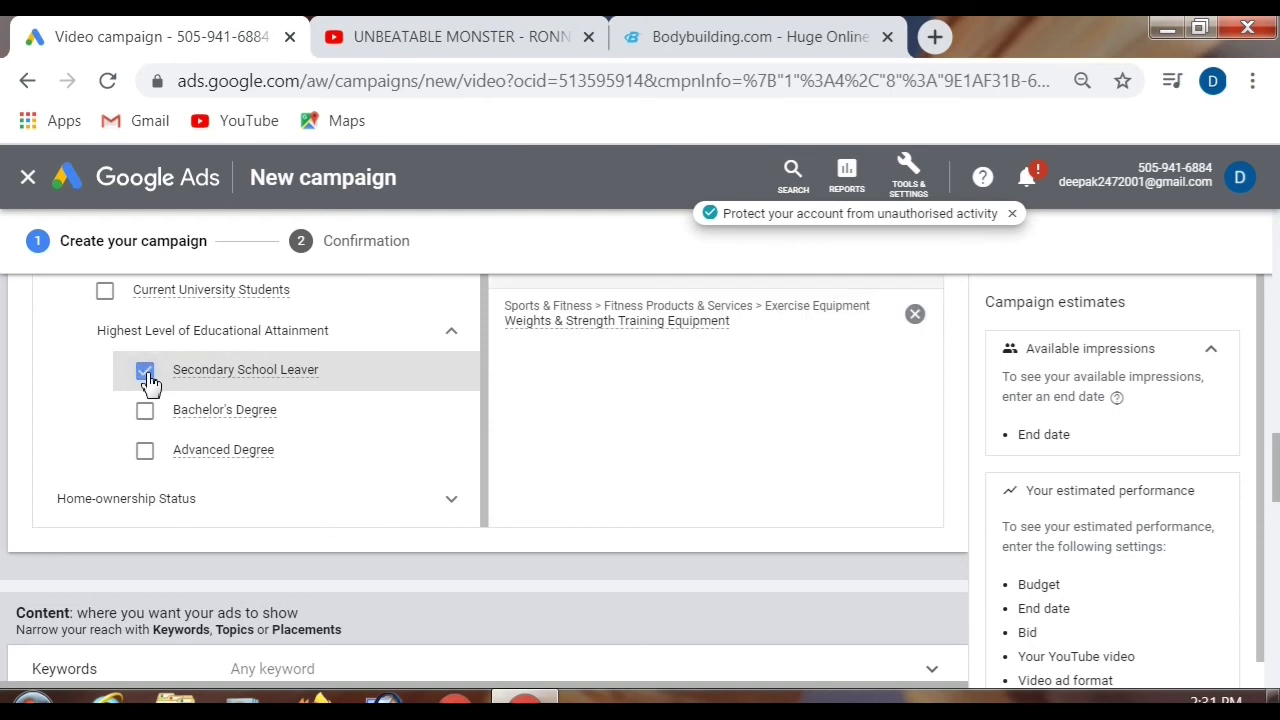
left_click(145, 372)
left_click(145, 412)
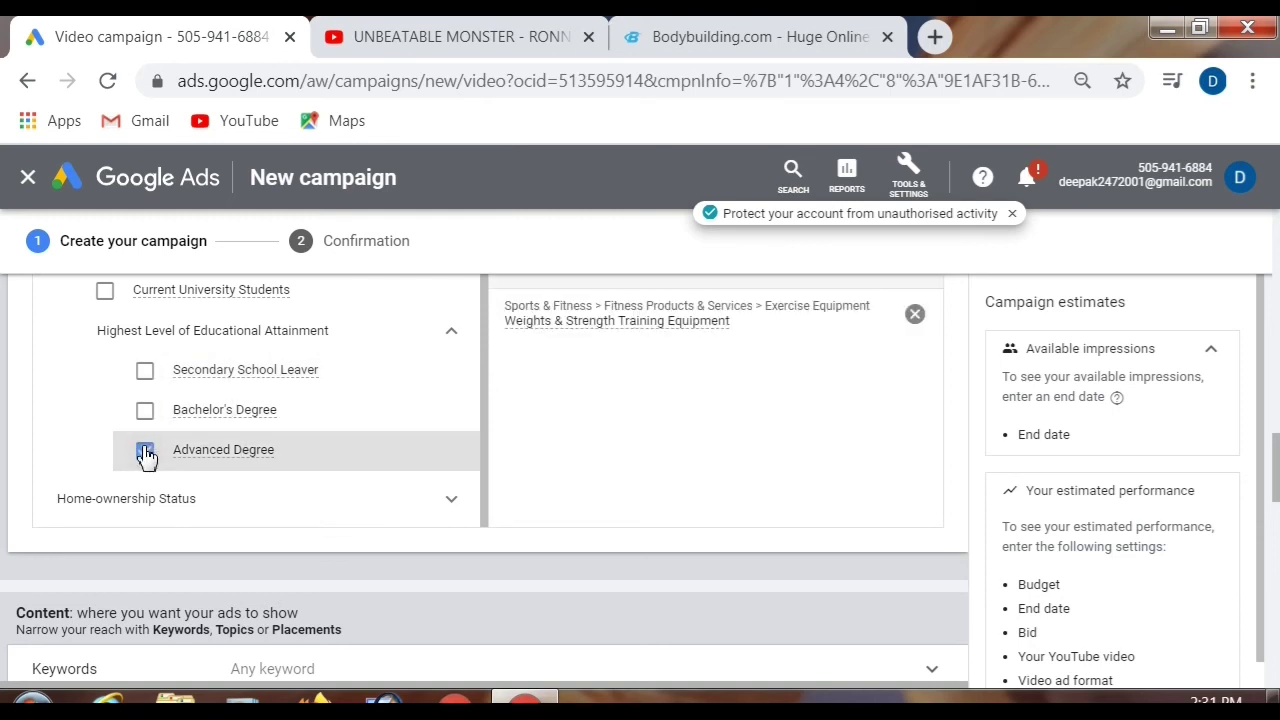
scroll(463, 343, "up", 1)
left_click(455, 316)
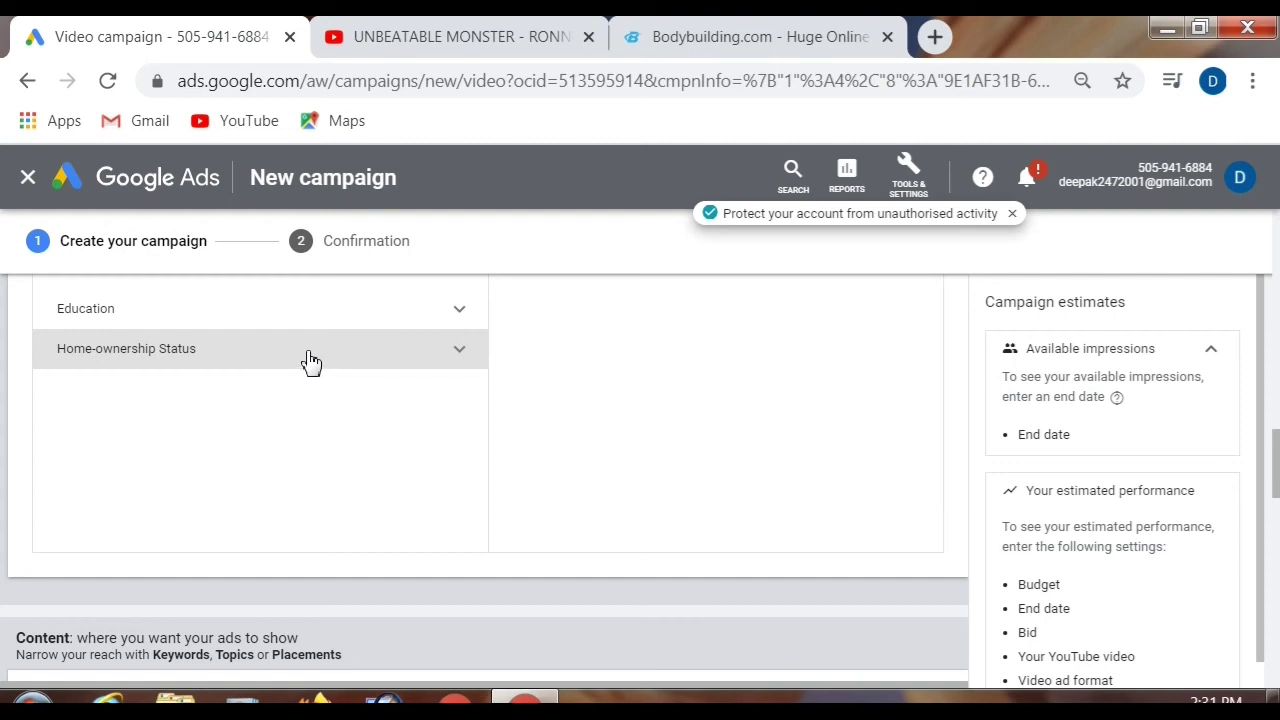
- Expand Home-ownership Status, try selecting Homeowners and Renters in turn, clear both and collapse the group
left_click(462, 355)
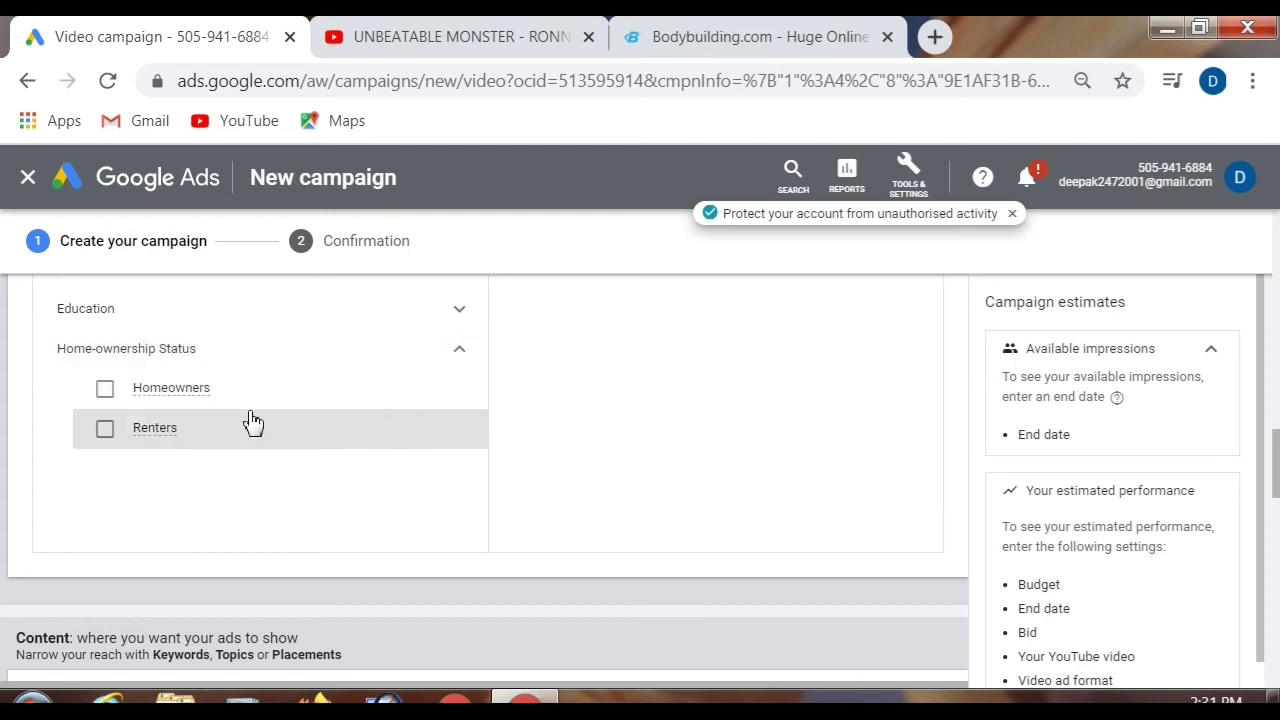
left_click(224, 398)
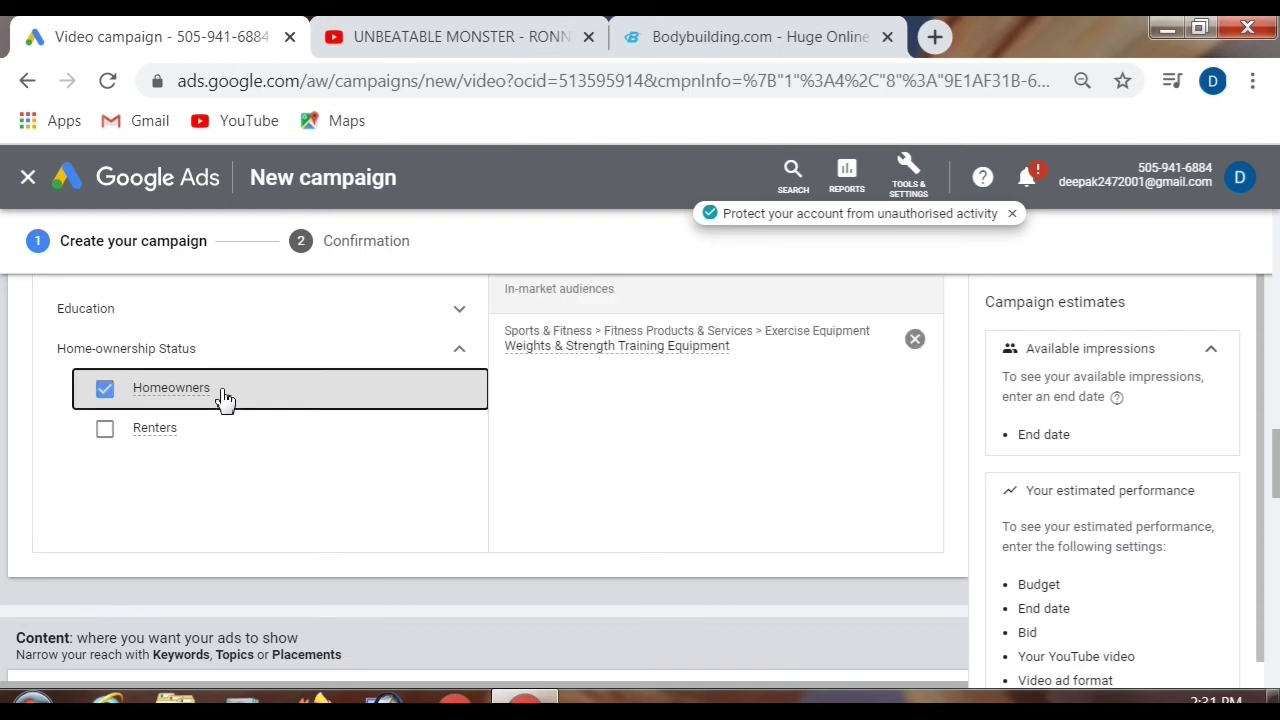
left_click(222, 400)
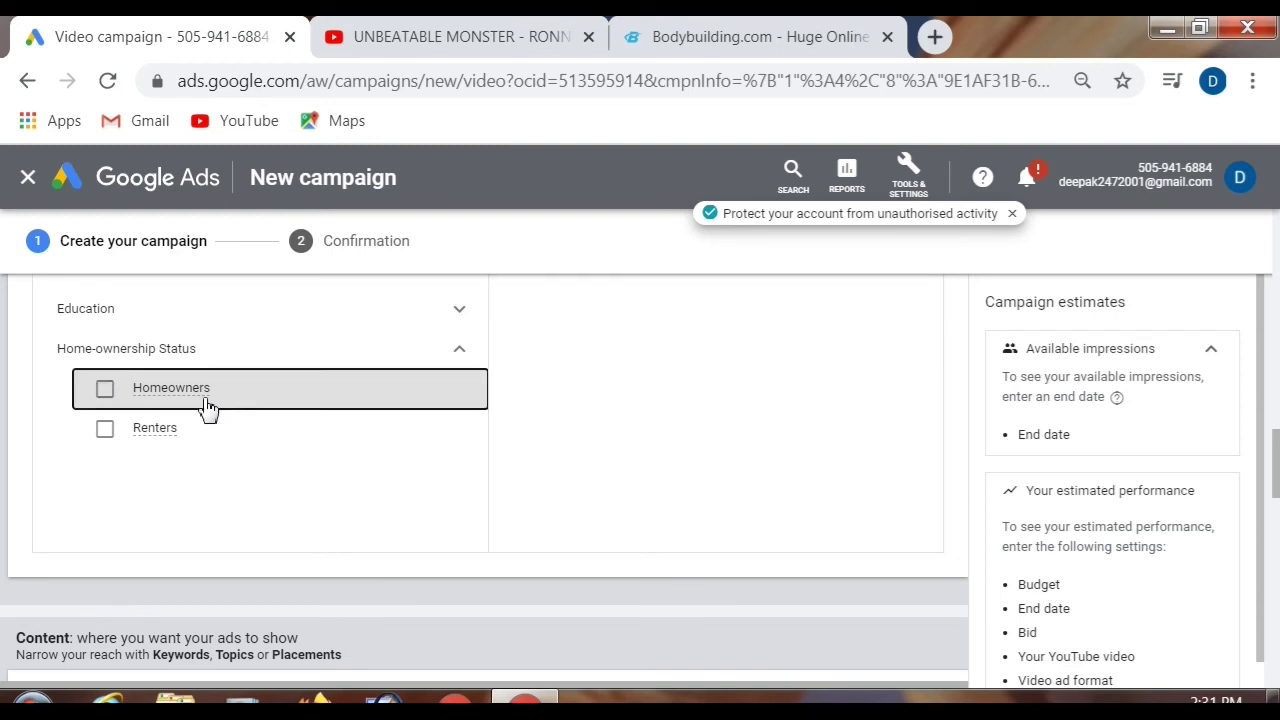
left_click(140, 437)
left_click(105, 432)
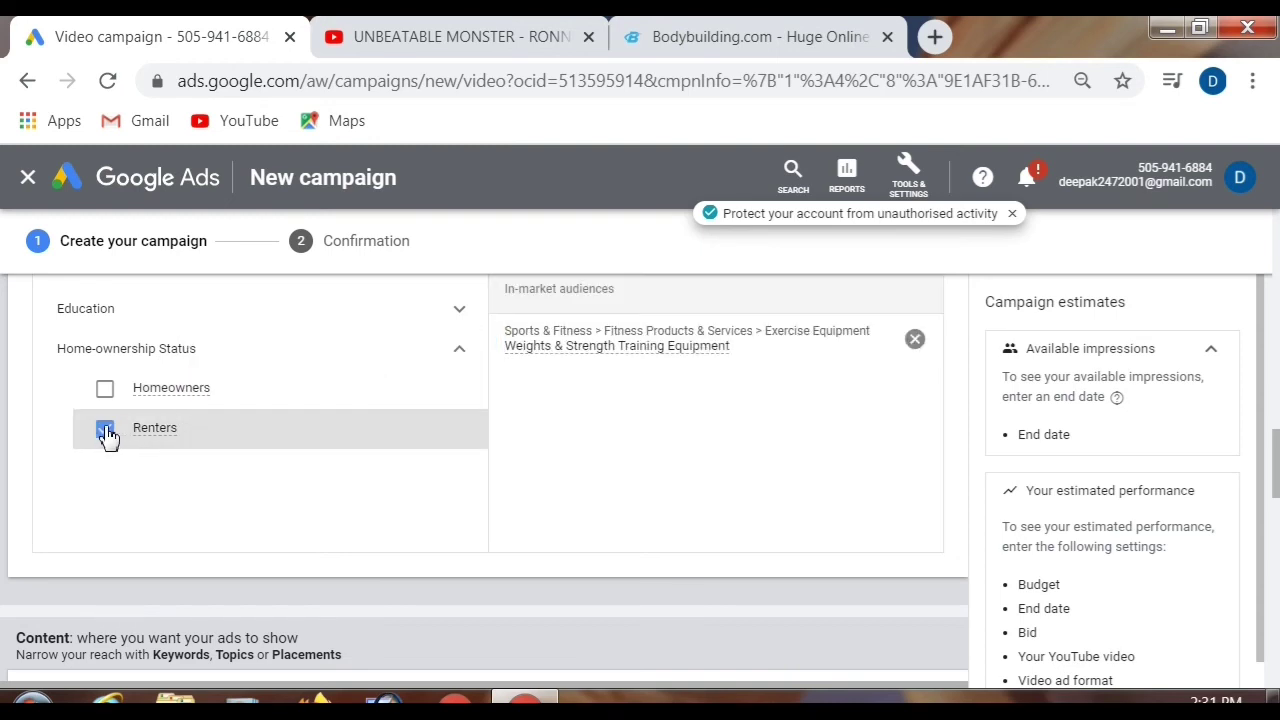
scroll(330, 360, "up", 1)
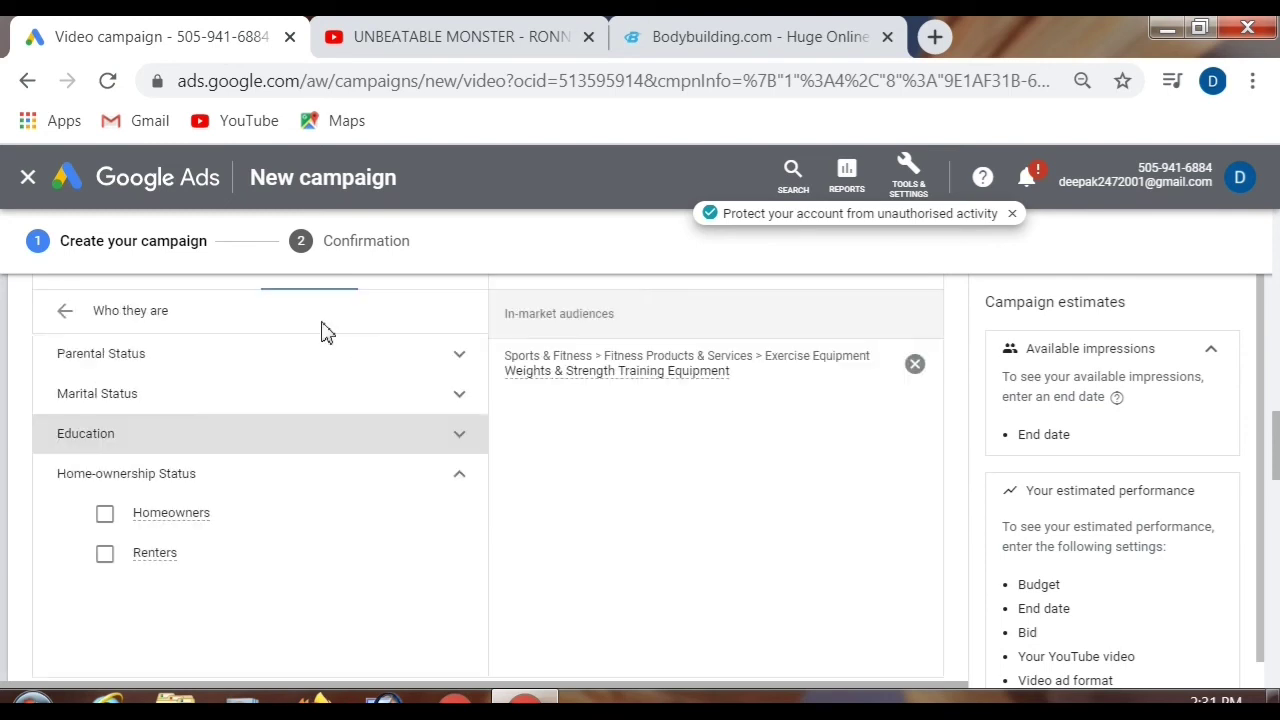
left_click(461, 476)
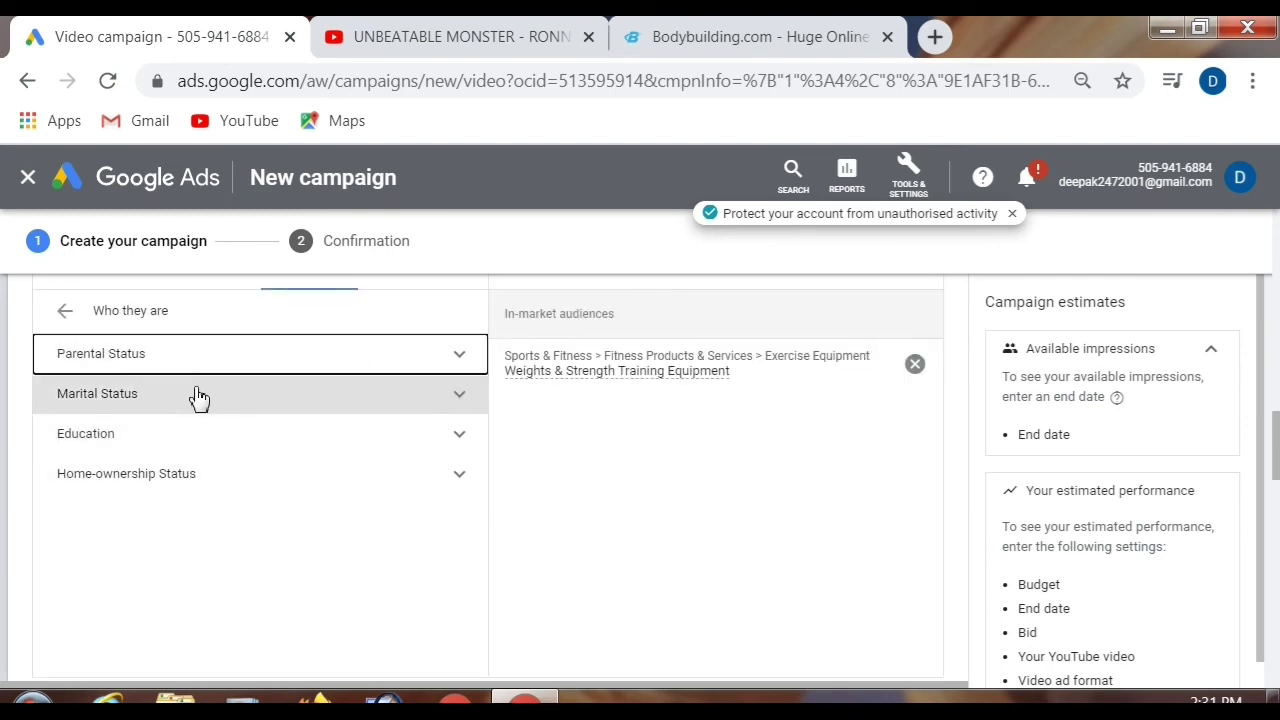
- Open the affinity audiences under "What their interests and habits are", expand Banking & Finance and view the details for Avid Investors
left_click(64, 317)
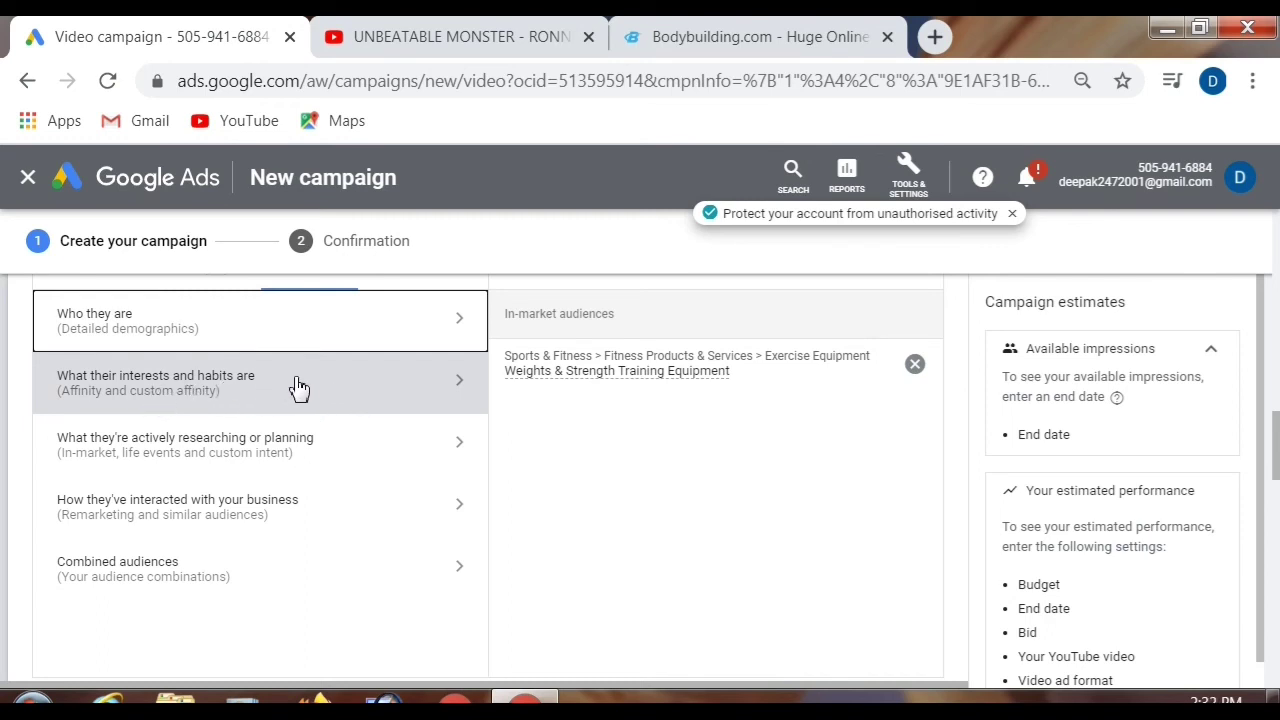
left_click(345, 389)
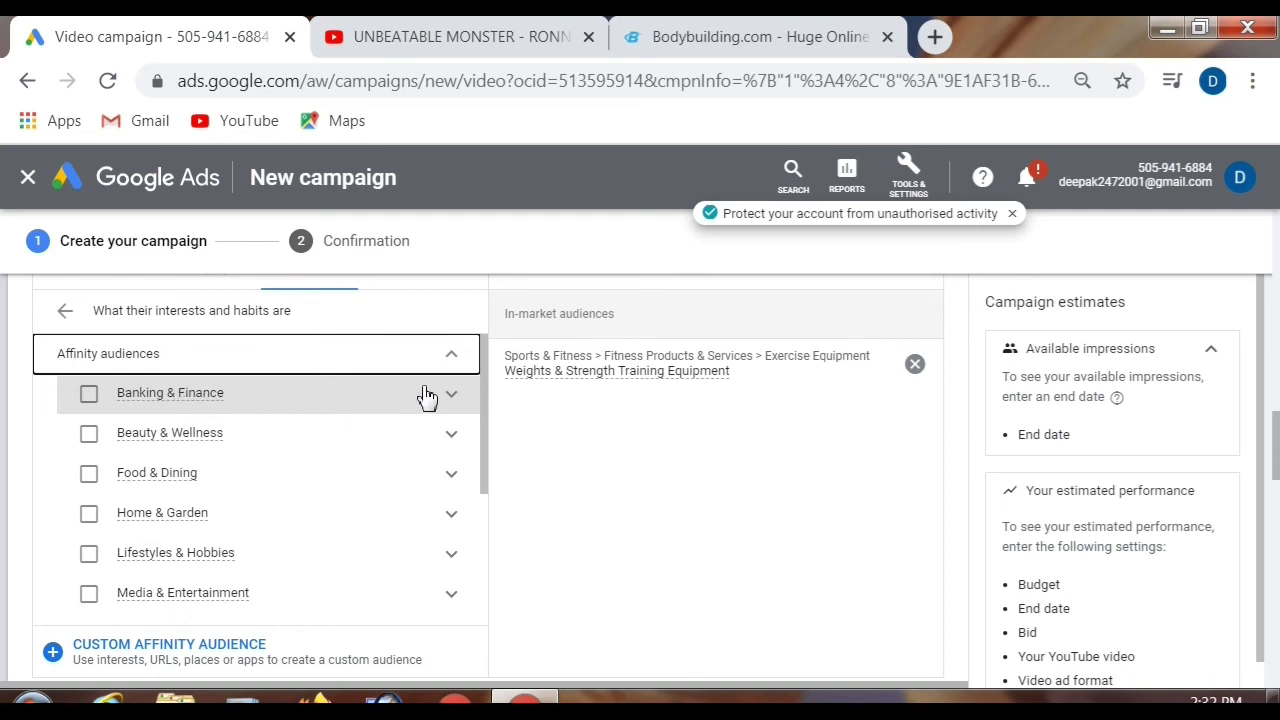
left_click(200, 393)
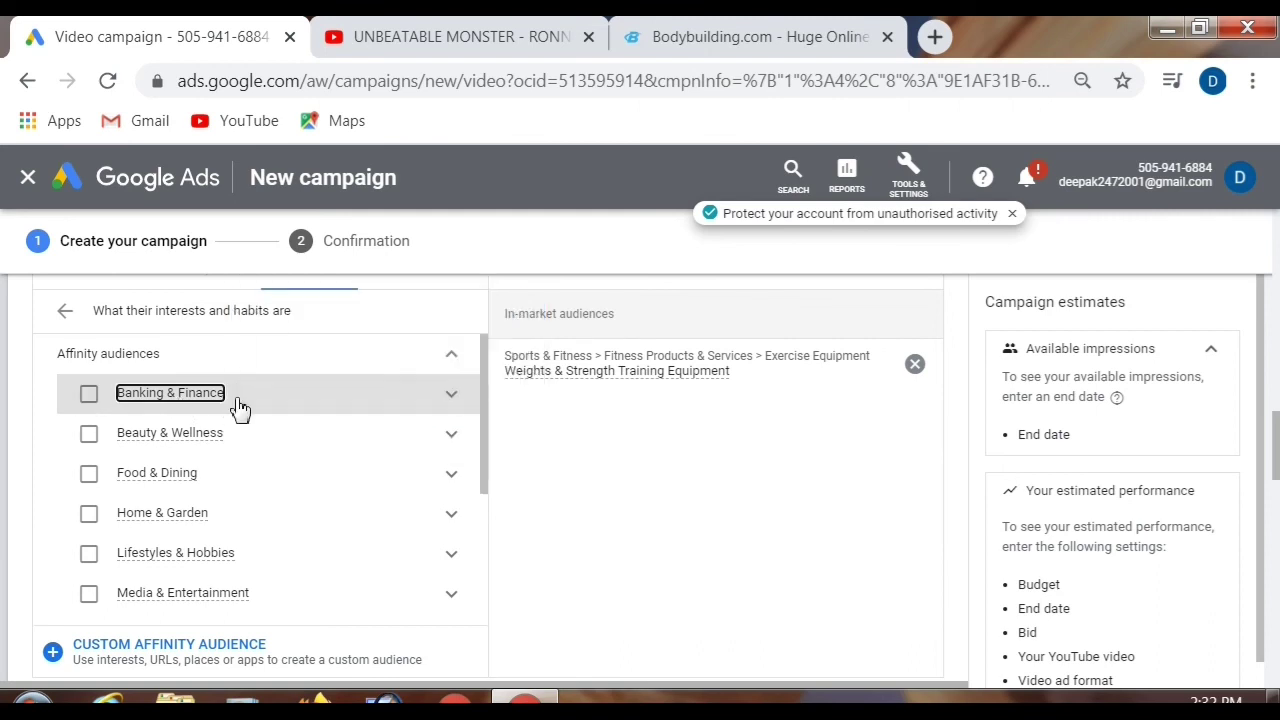
left_click(451, 395)
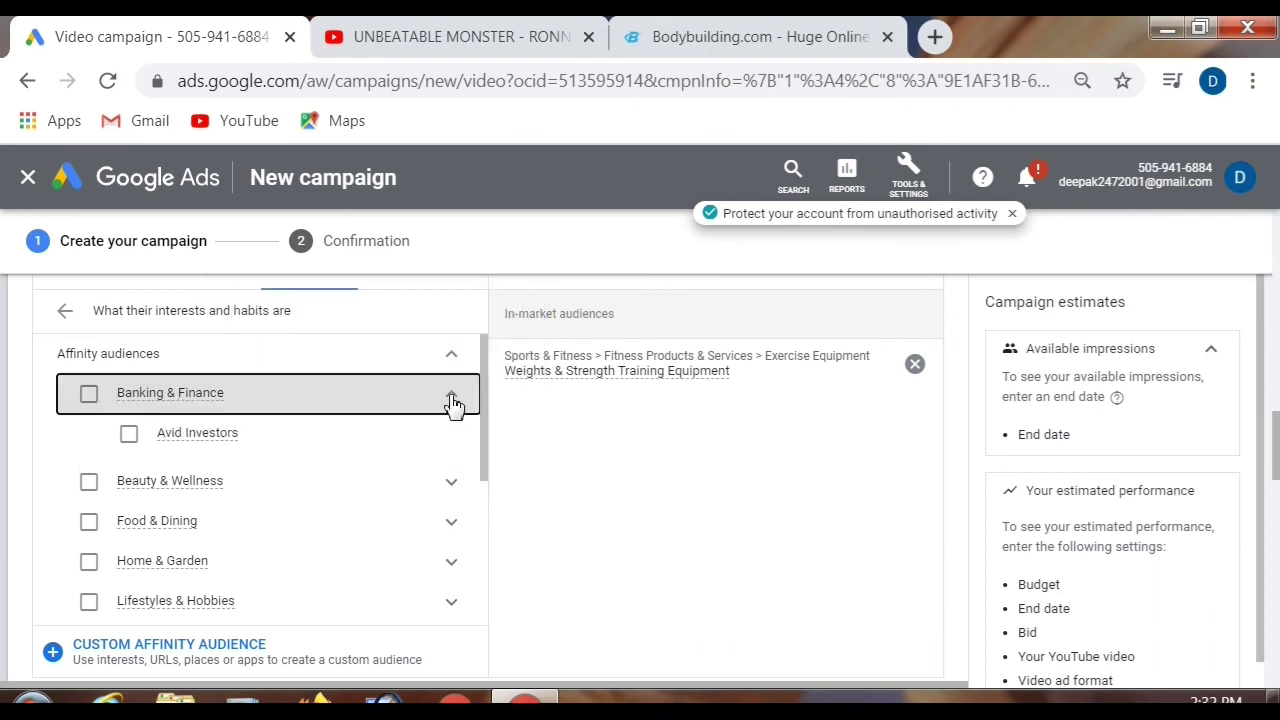
mouse_move(186, 447)
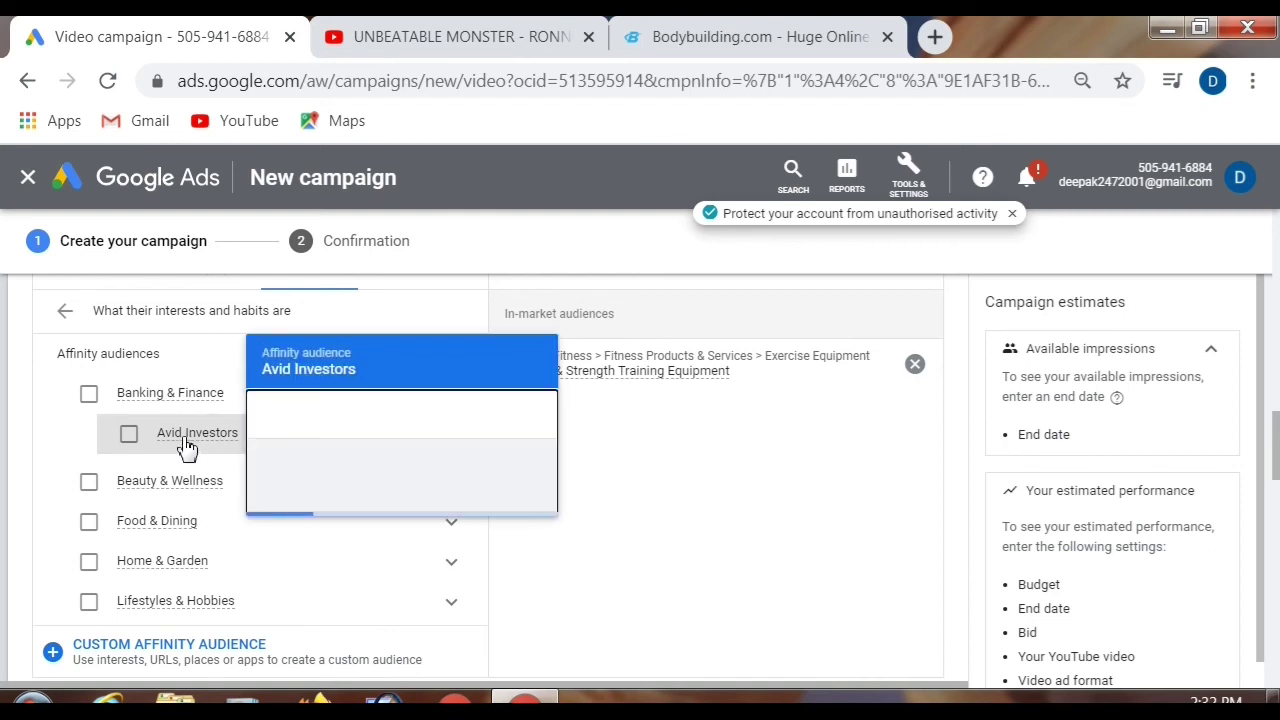
- Try selecting the Avid Investors and Banking & Finance affinity audiences, clear both and collapse Banking & Finance
left_click(122, 441)
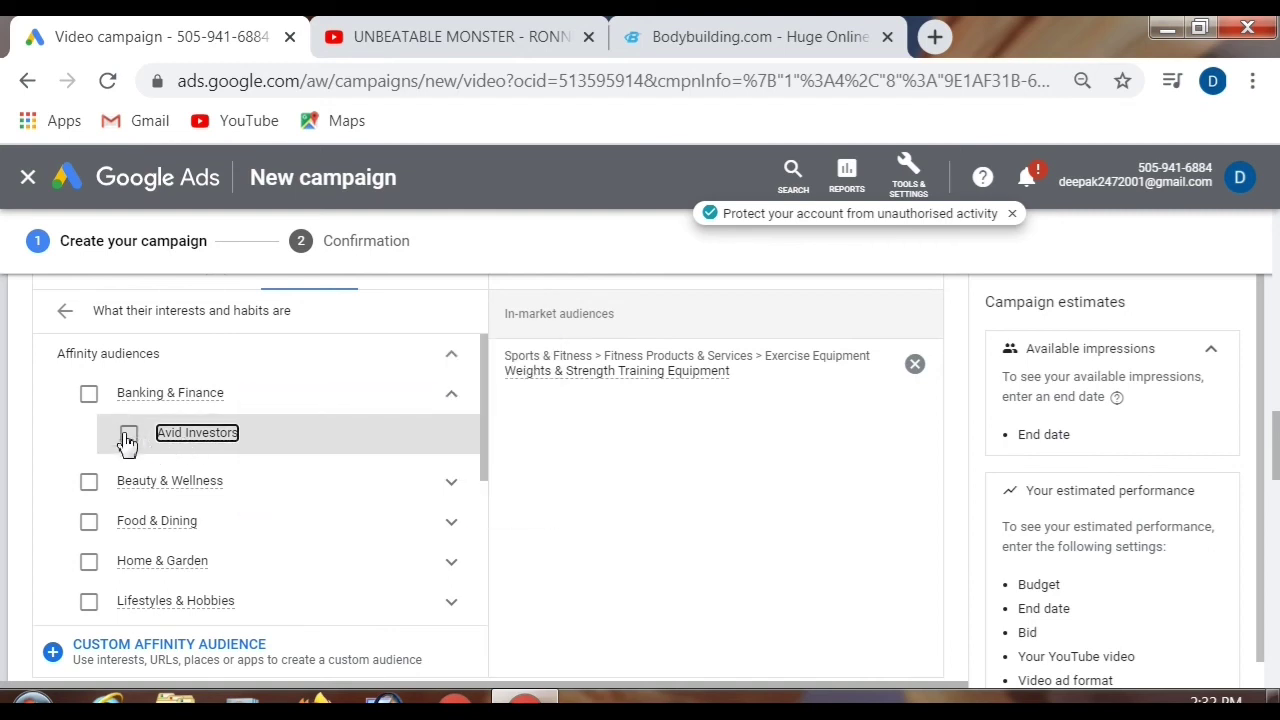
left_click(128, 438)
left_click(128, 438)
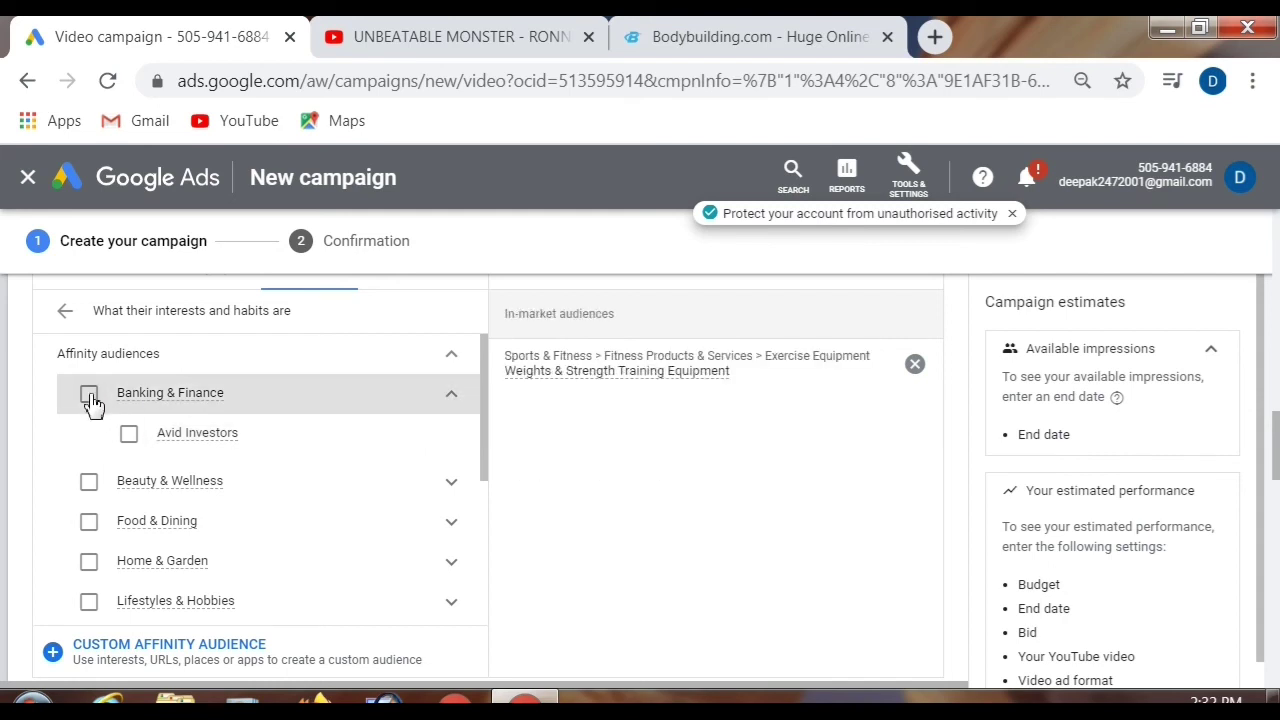
left_click(90, 397)
left_click(90, 397)
left_click(450, 404)
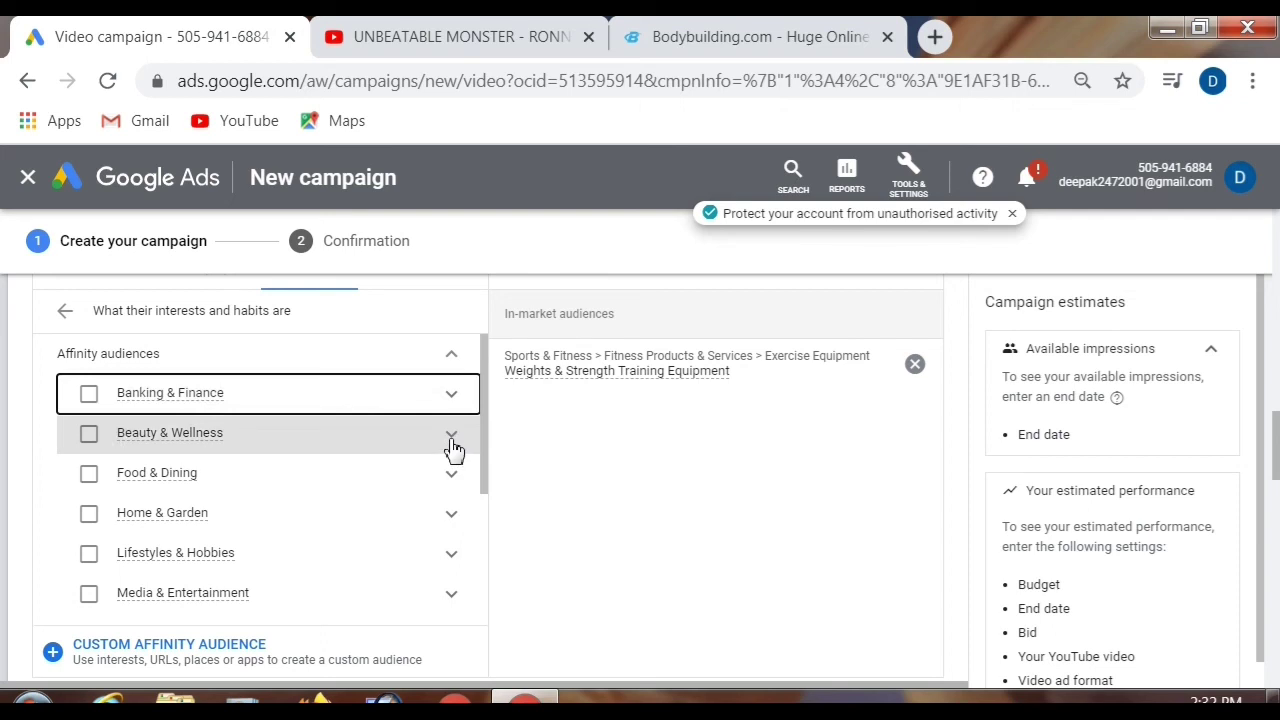
- Expand the Beauty & Wellness affinity group, view the details for Frequently Visits Salons and collapse the group
left_click(452, 440)
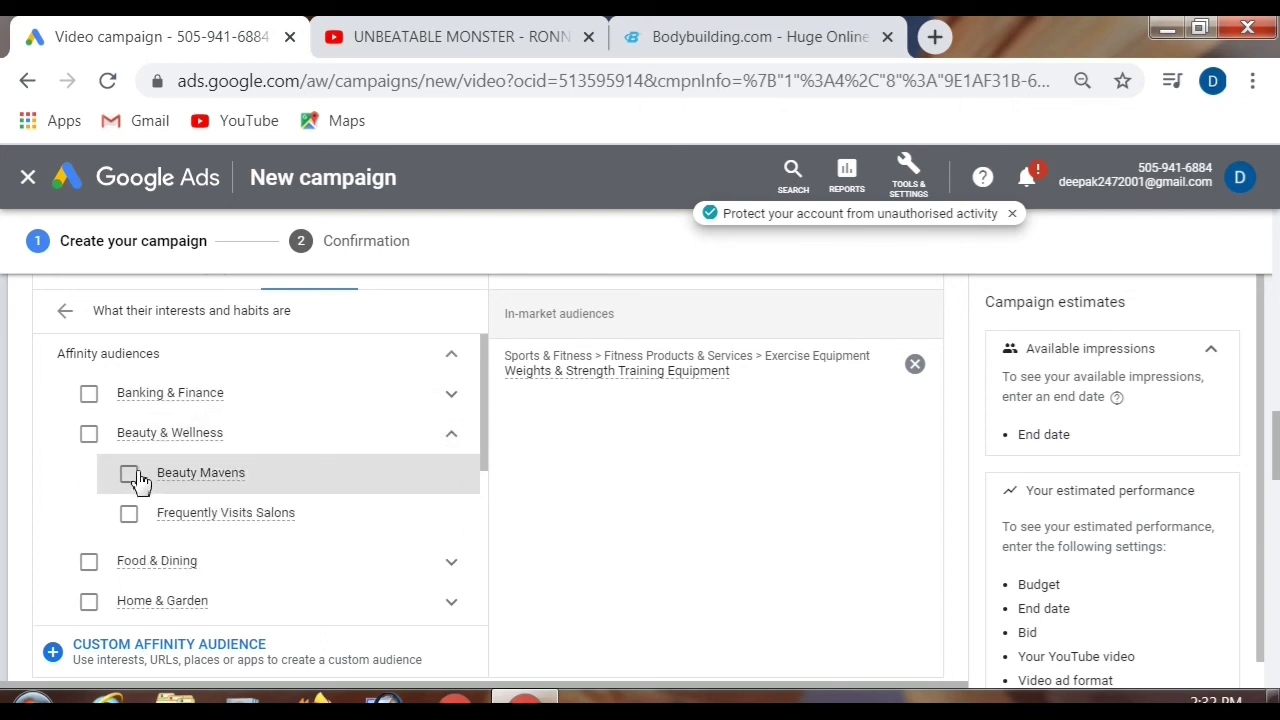
scroll(147, 487, "down", 2)
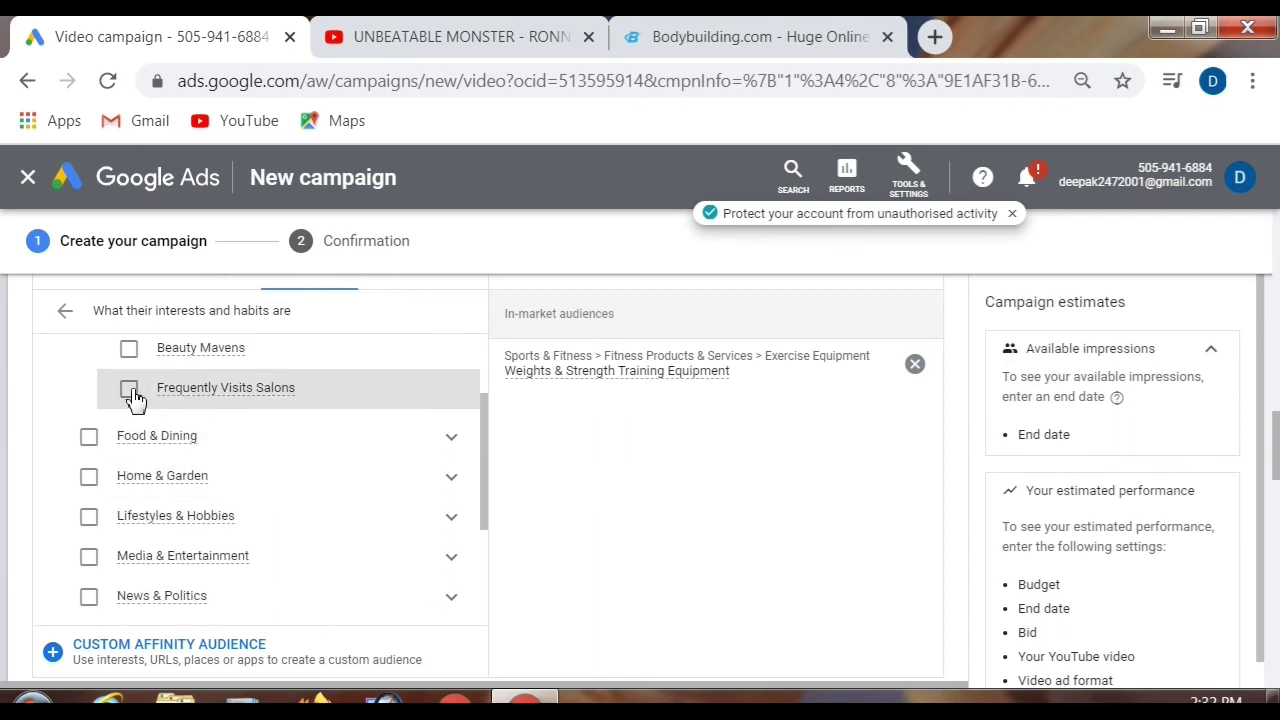
mouse_move(296, 401)
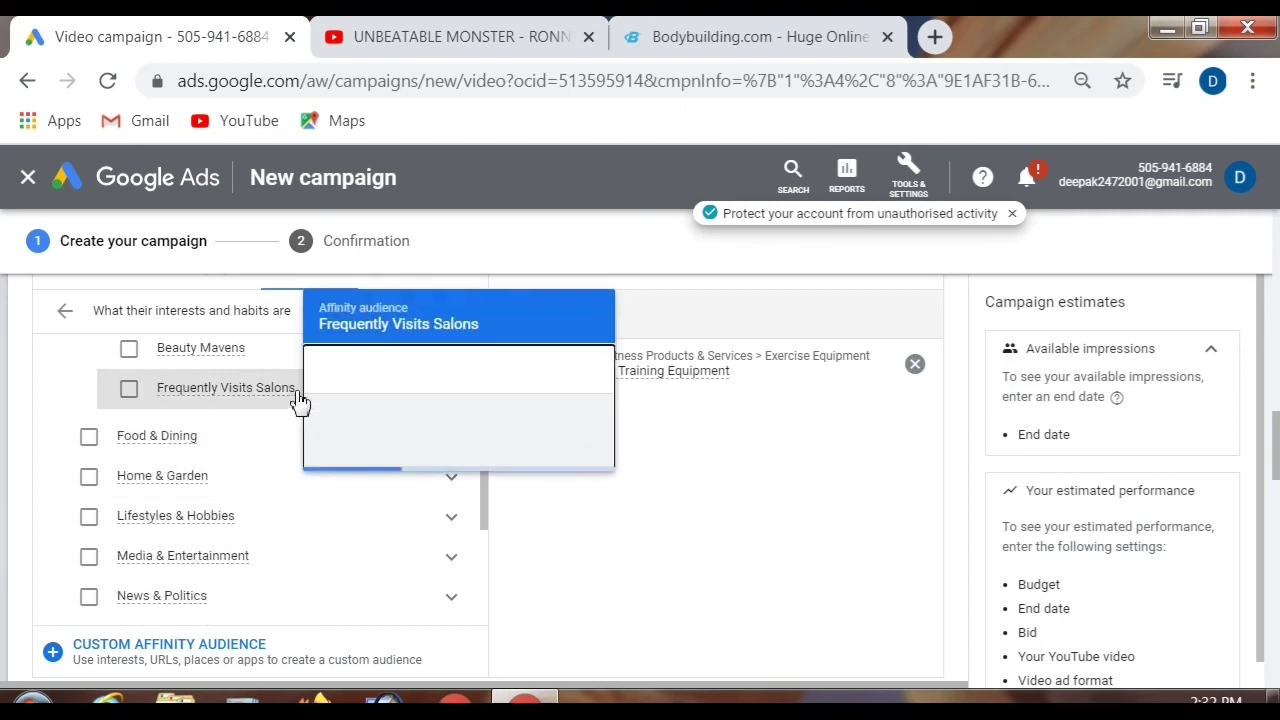
left_click(137, 398)
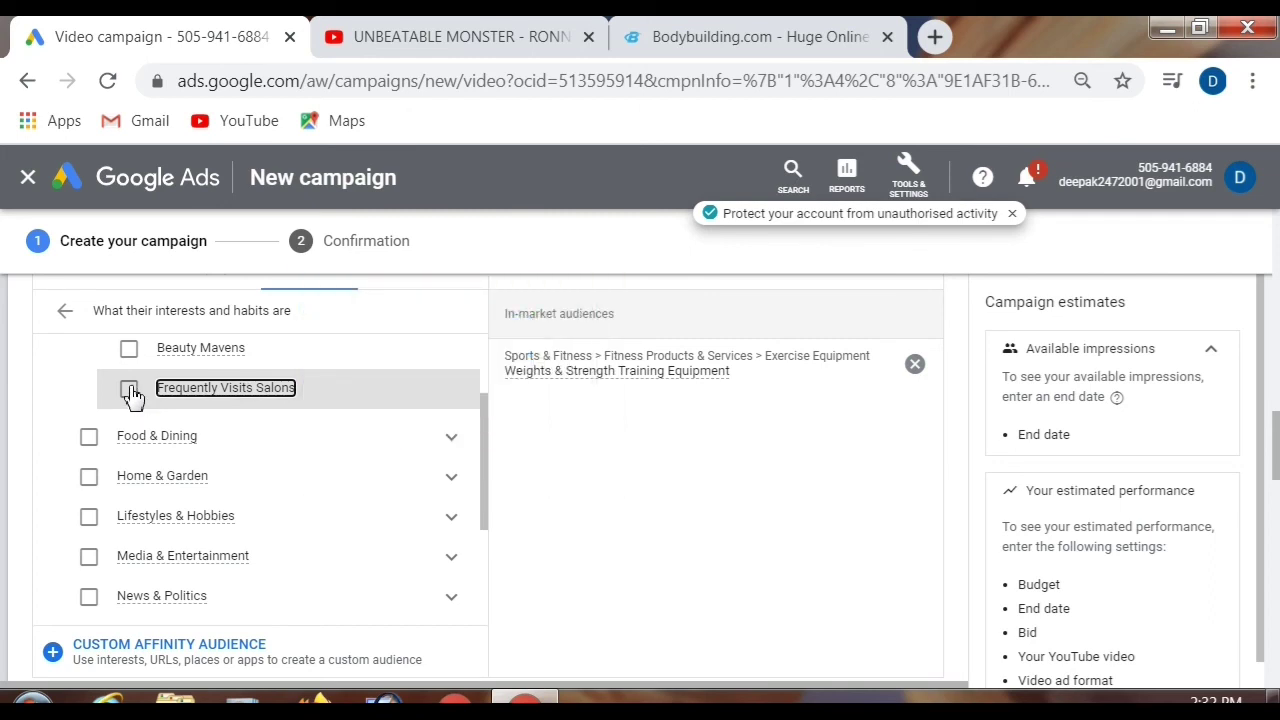
scroll(129, 397, "up", 2)
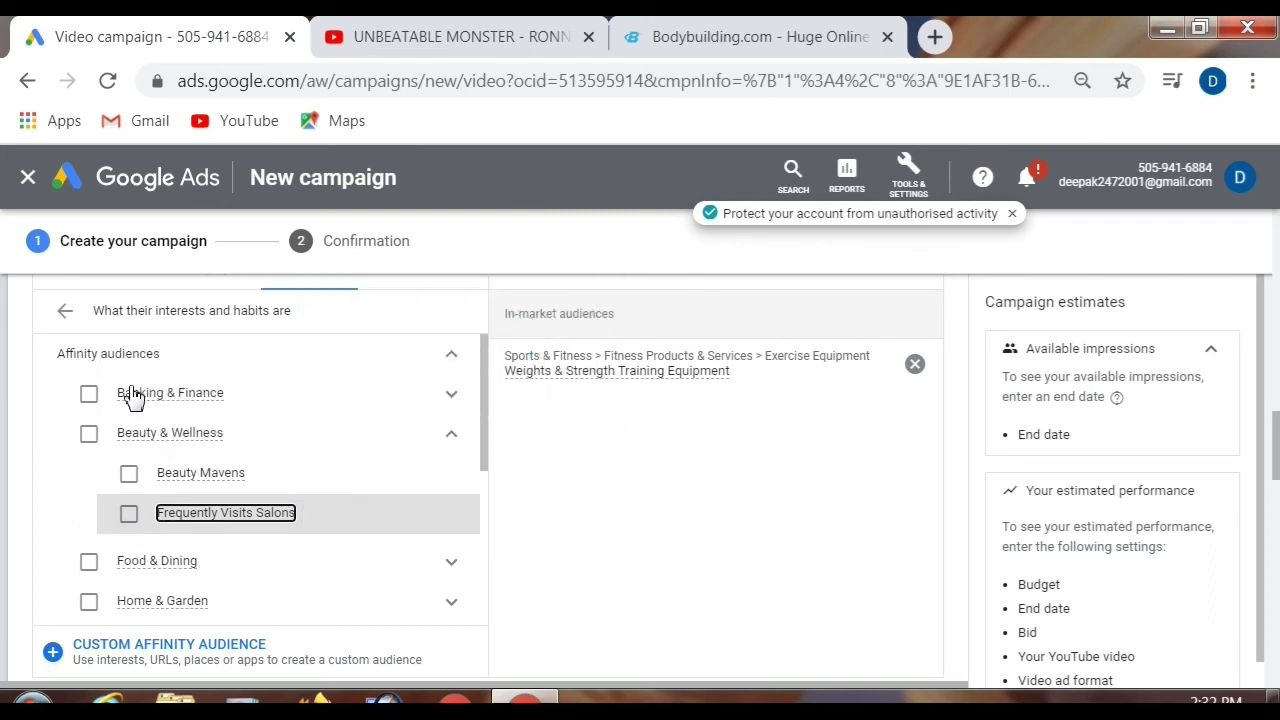
left_click(447, 438)
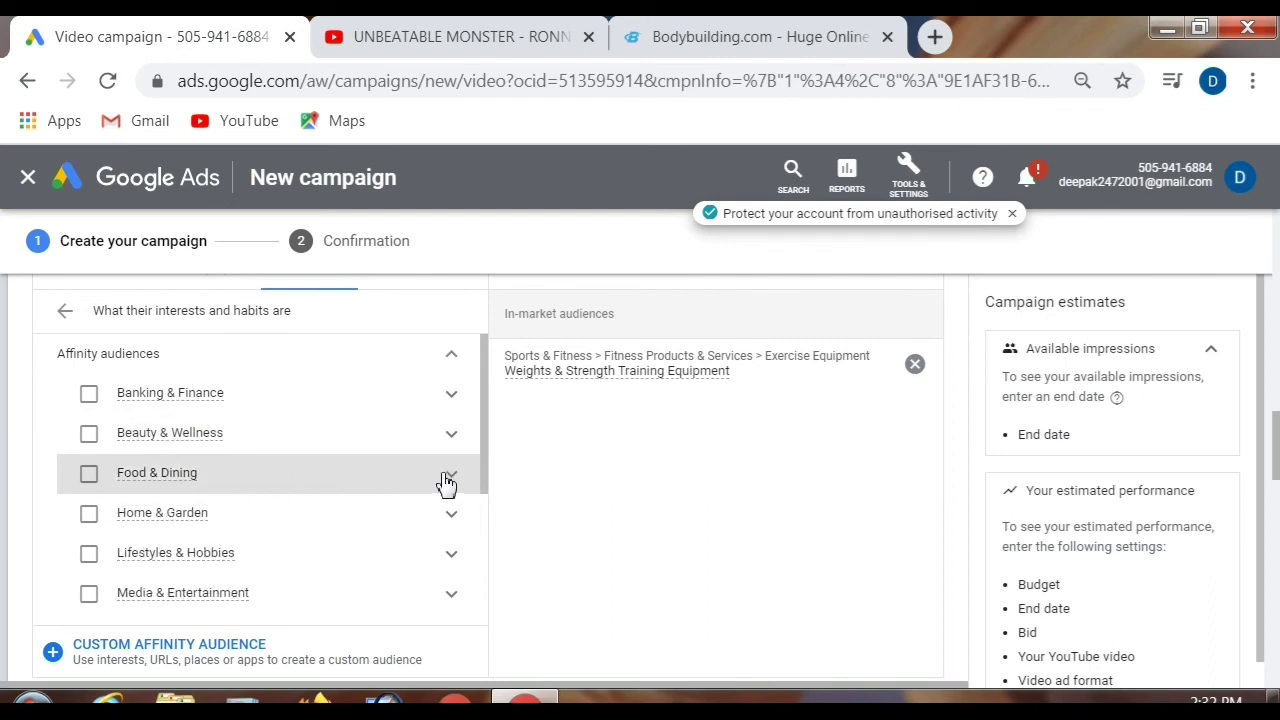
- Expand the Food & Dining affinity group, review its audiences and collapse it
left_click(457, 474)
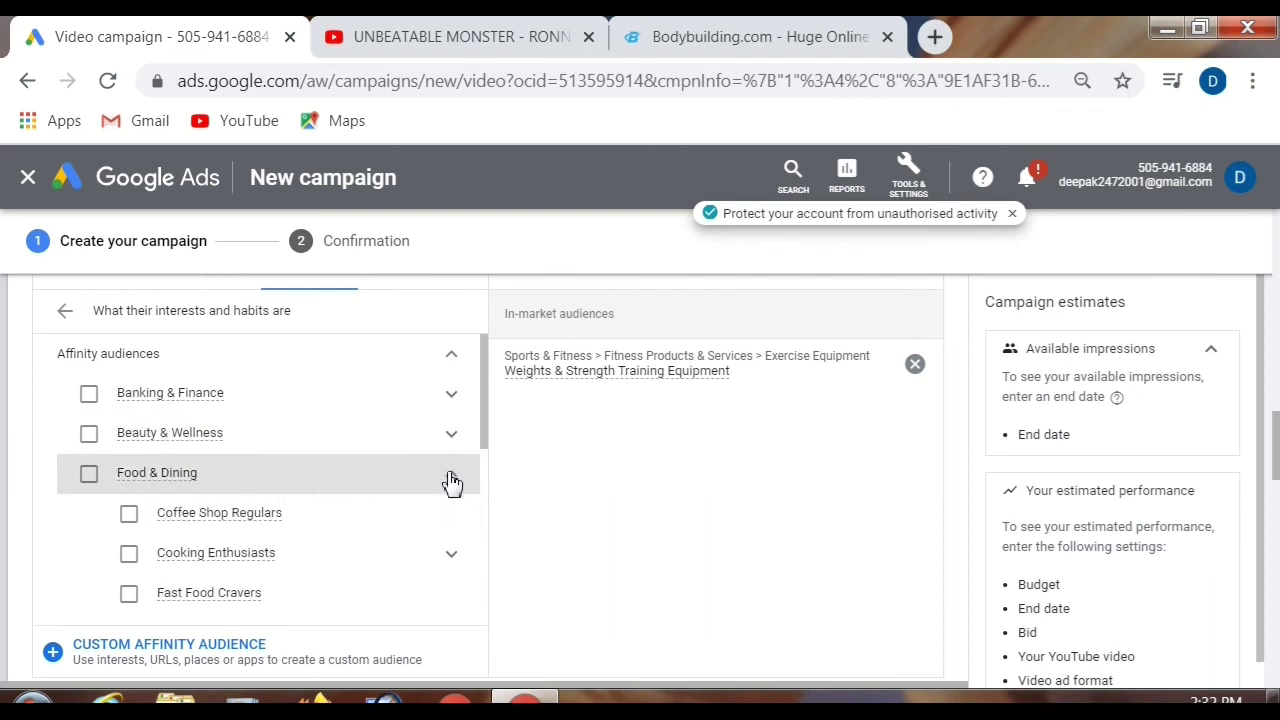
scroll(452, 482, "down", 1)
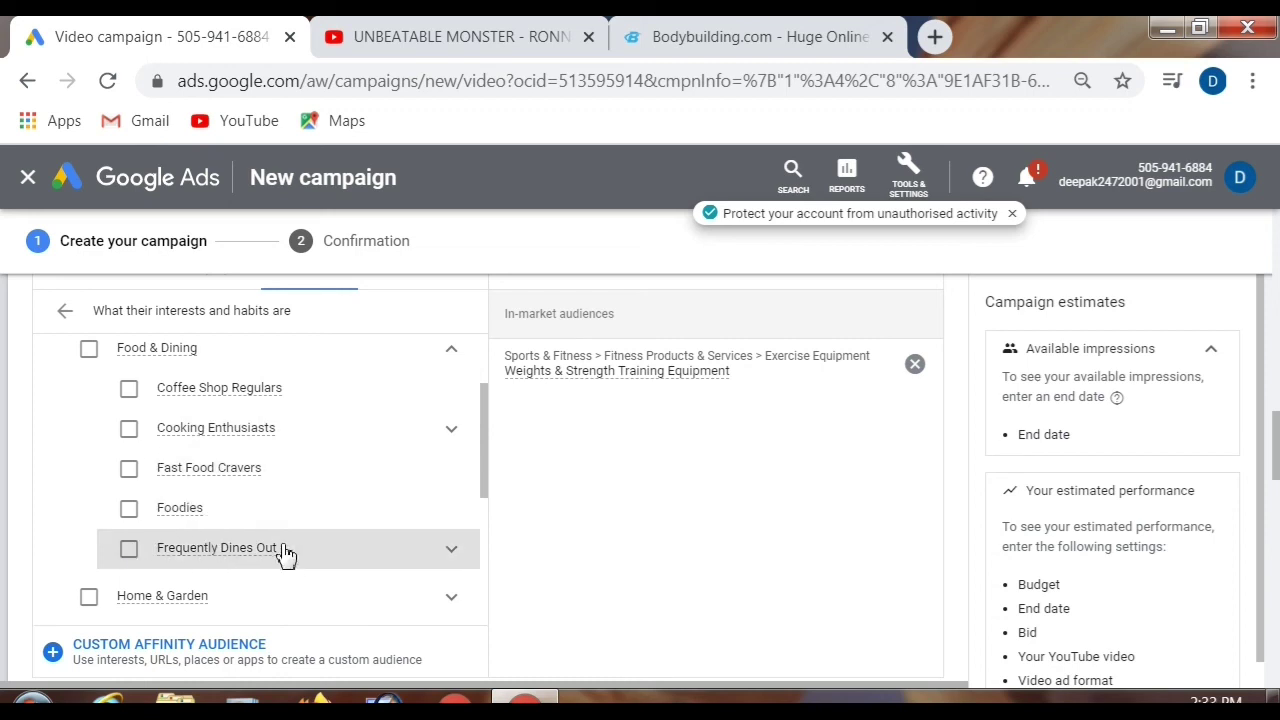
scroll(200, 543, "down", 1)
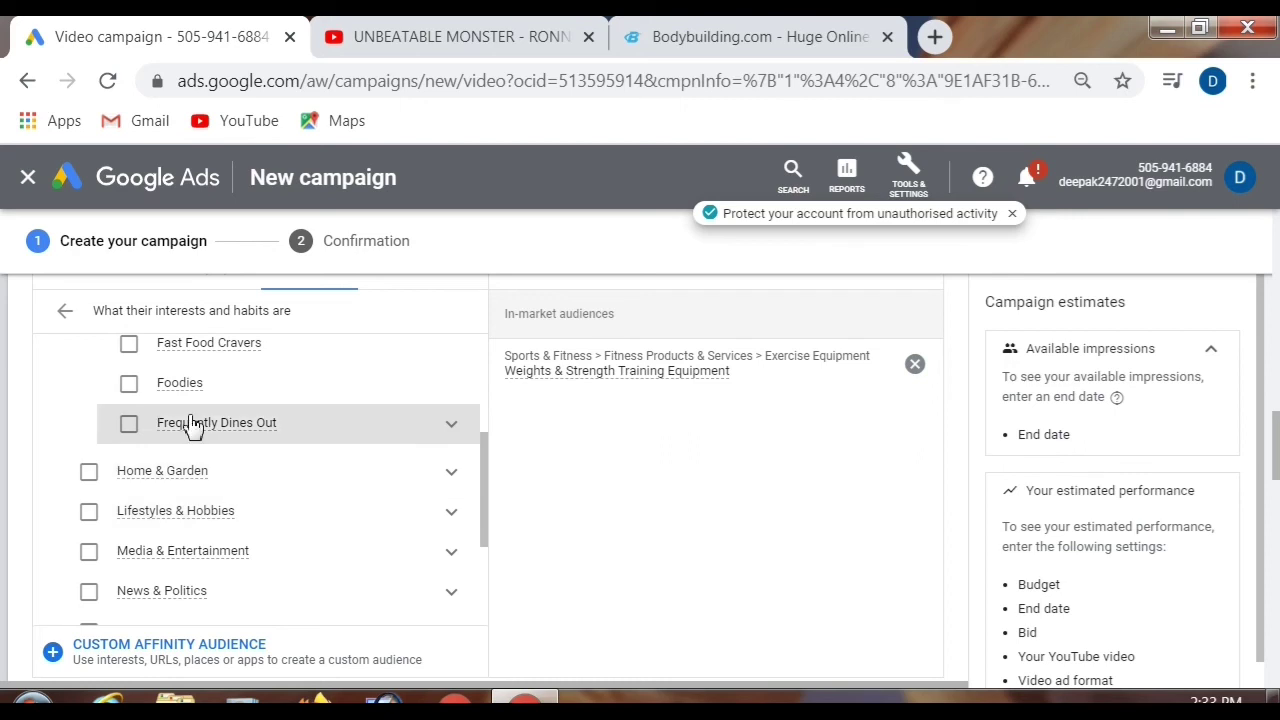
scroll(312, 412, "up", 1)
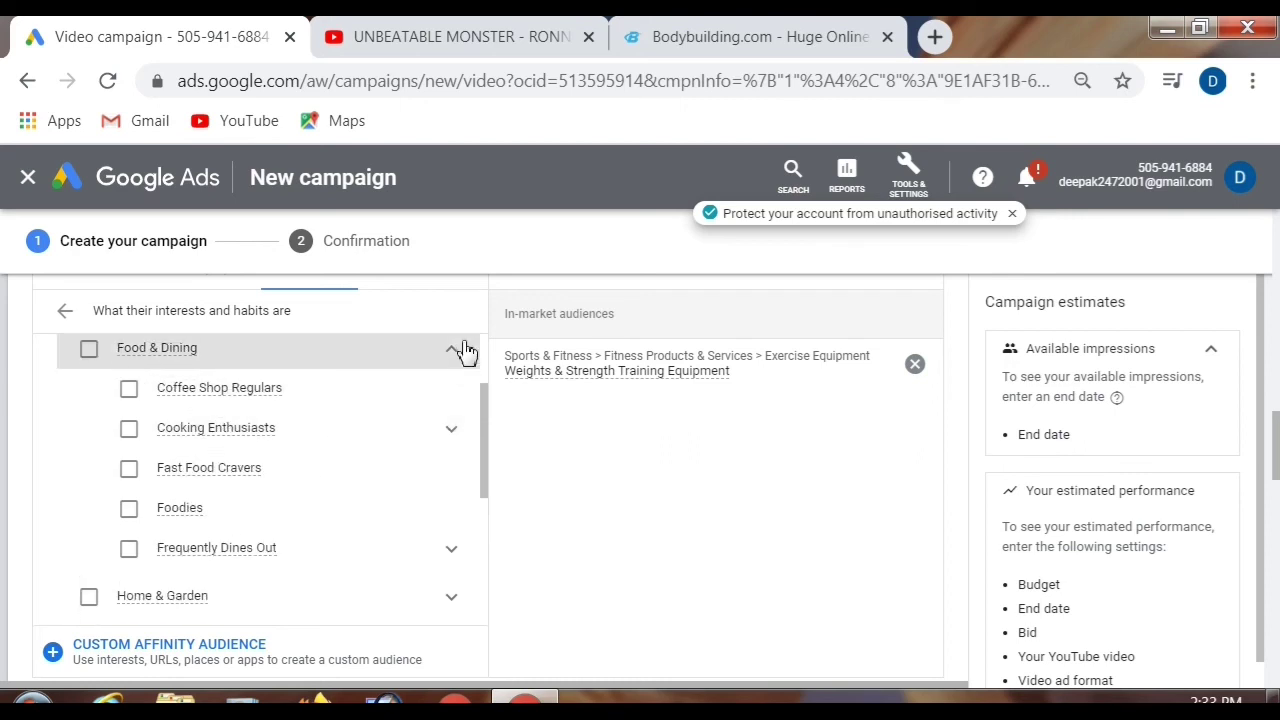
left_click(460, 350)
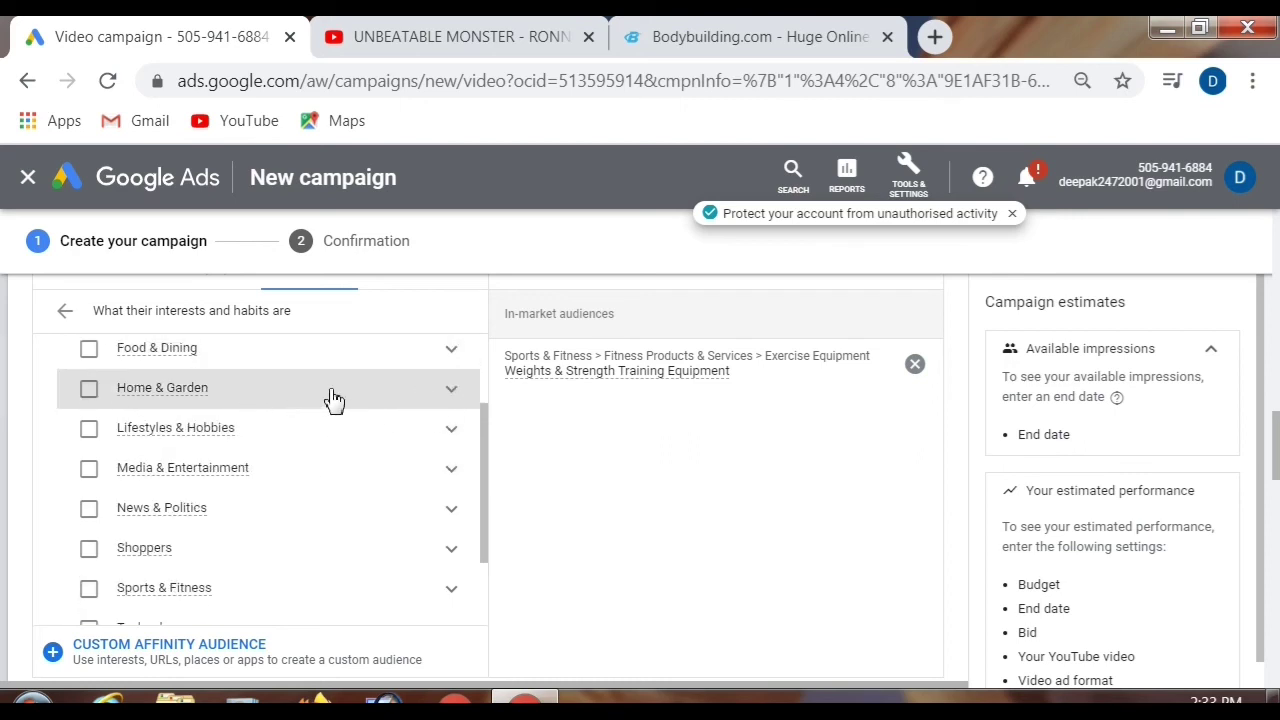
- Expand the Home & Garden affinity group and look through its audiences and the remaining affinity categories
left_click(452, 390)
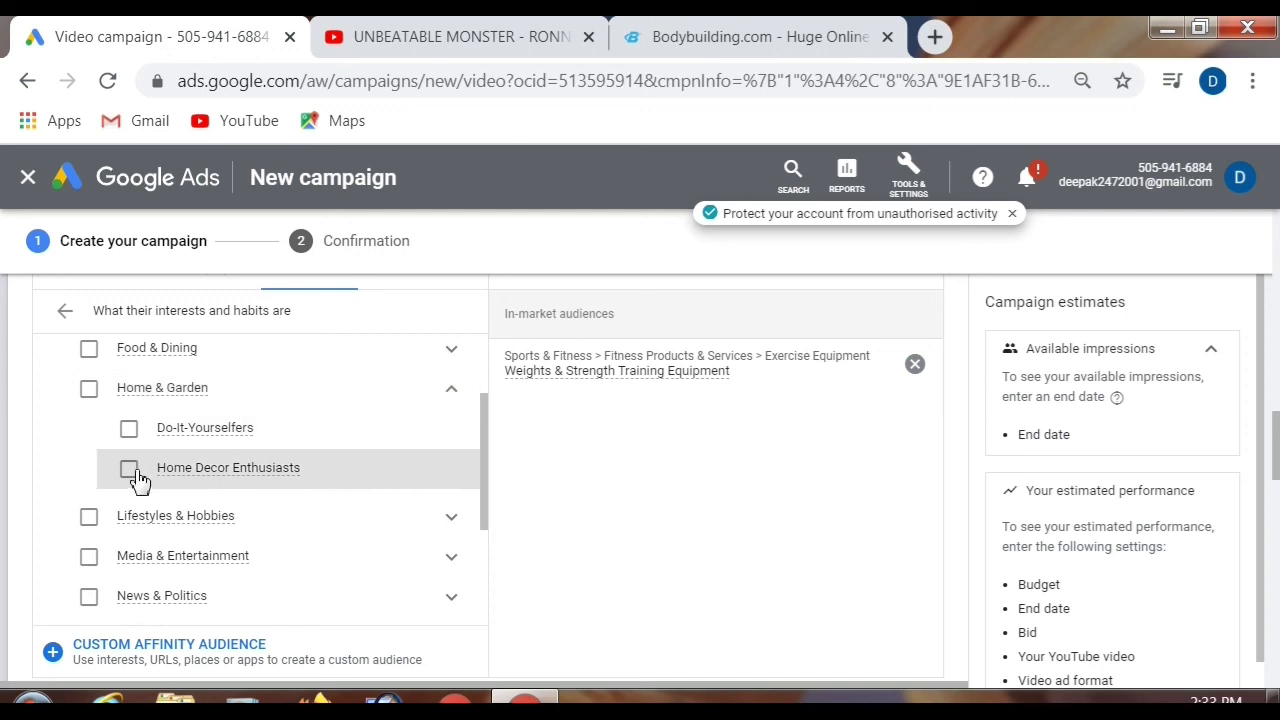
scroll(140, 480, "down", 1)
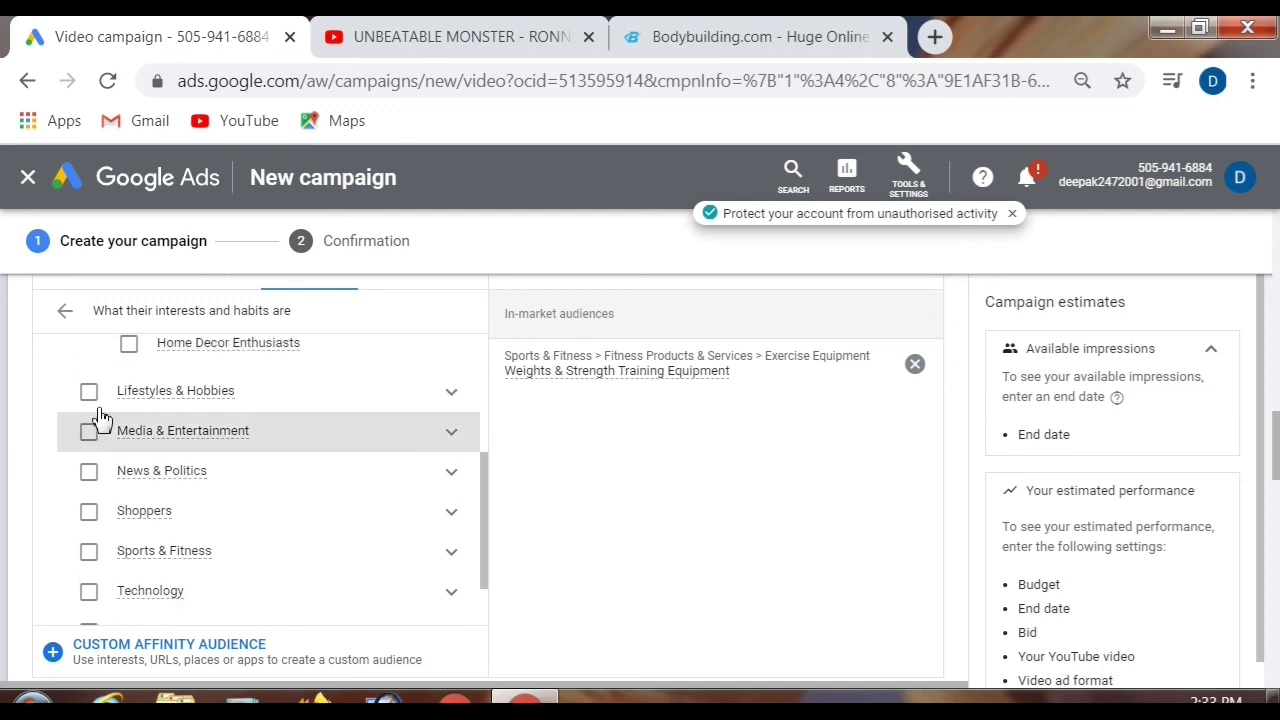
scroll(122, 452, "down", 1)
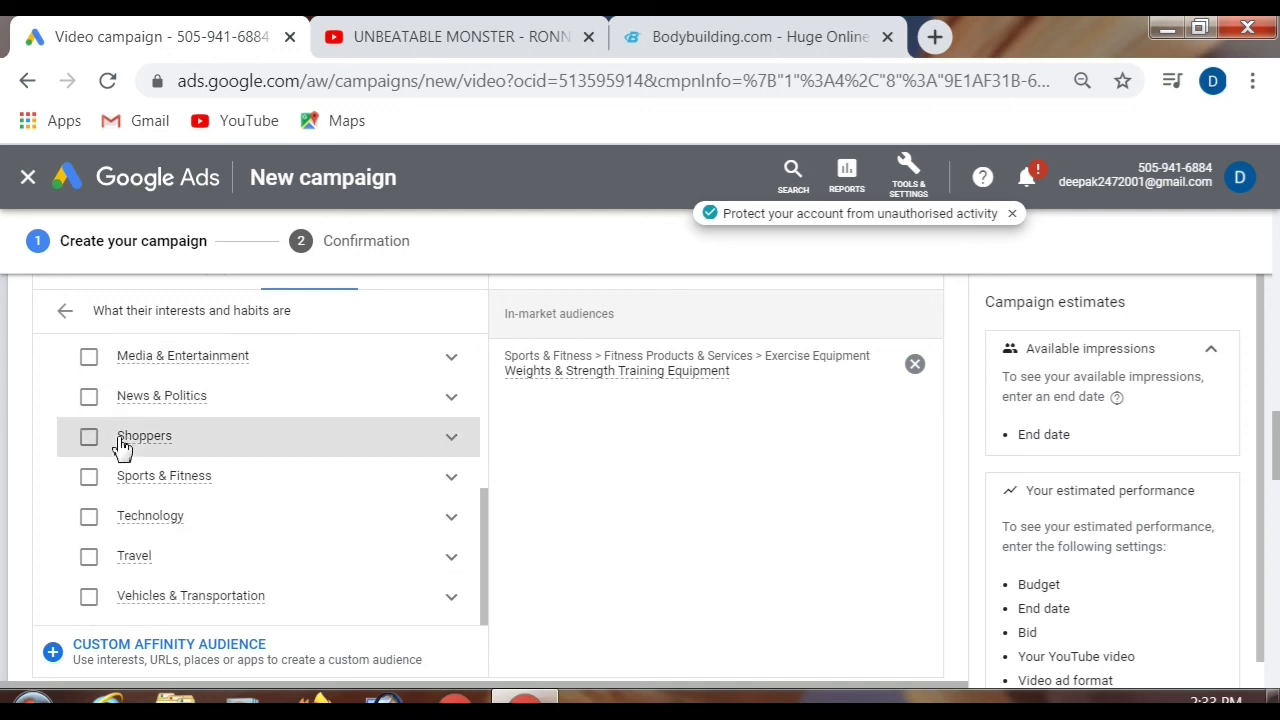
scroll(125, 455, "down", 1)
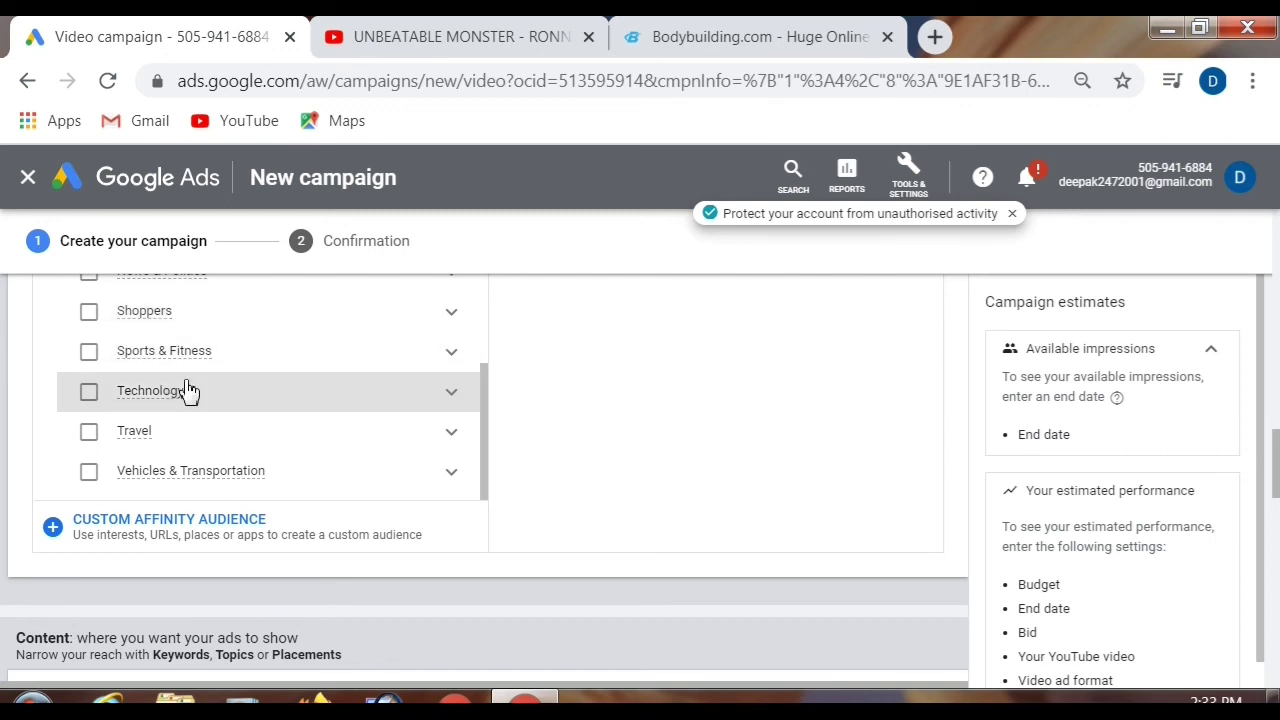
- Expand and collapse the Travel affinity group, then expand Vehicles & Transportation and examine its audiences
left_click(451, 433)
scroll(449, 449, "down", 1)
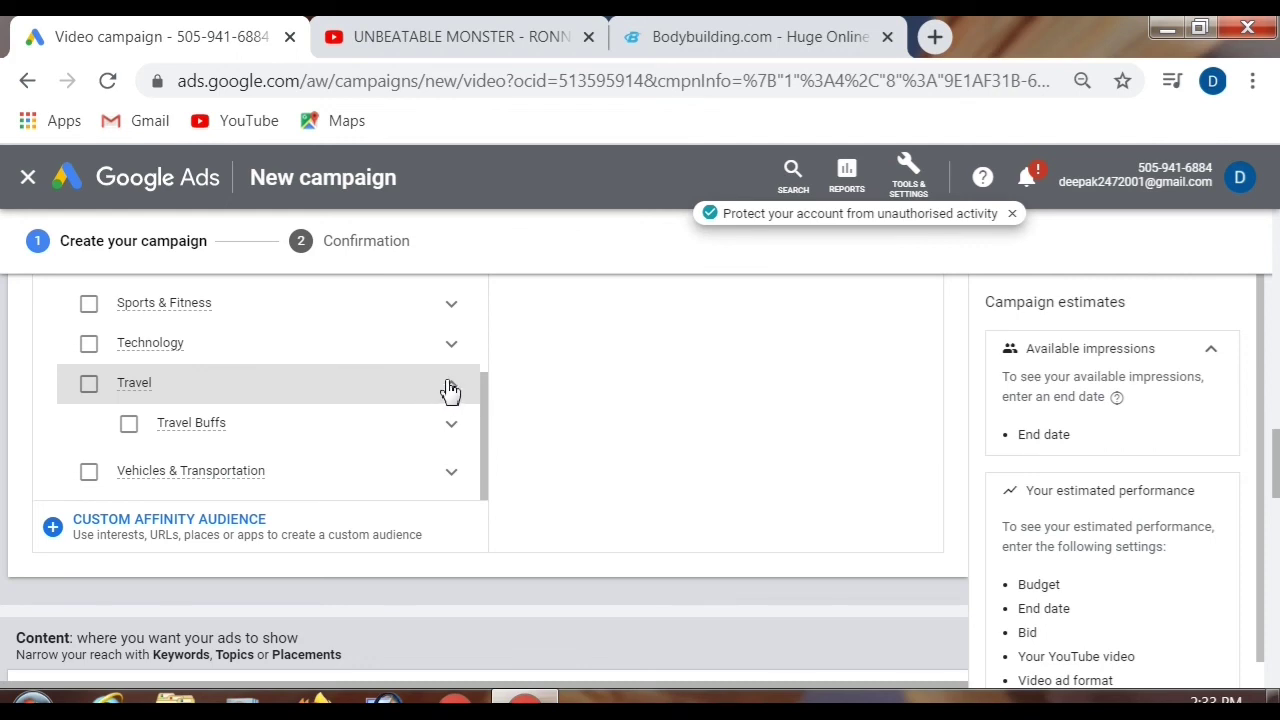
left_click(450, 388)
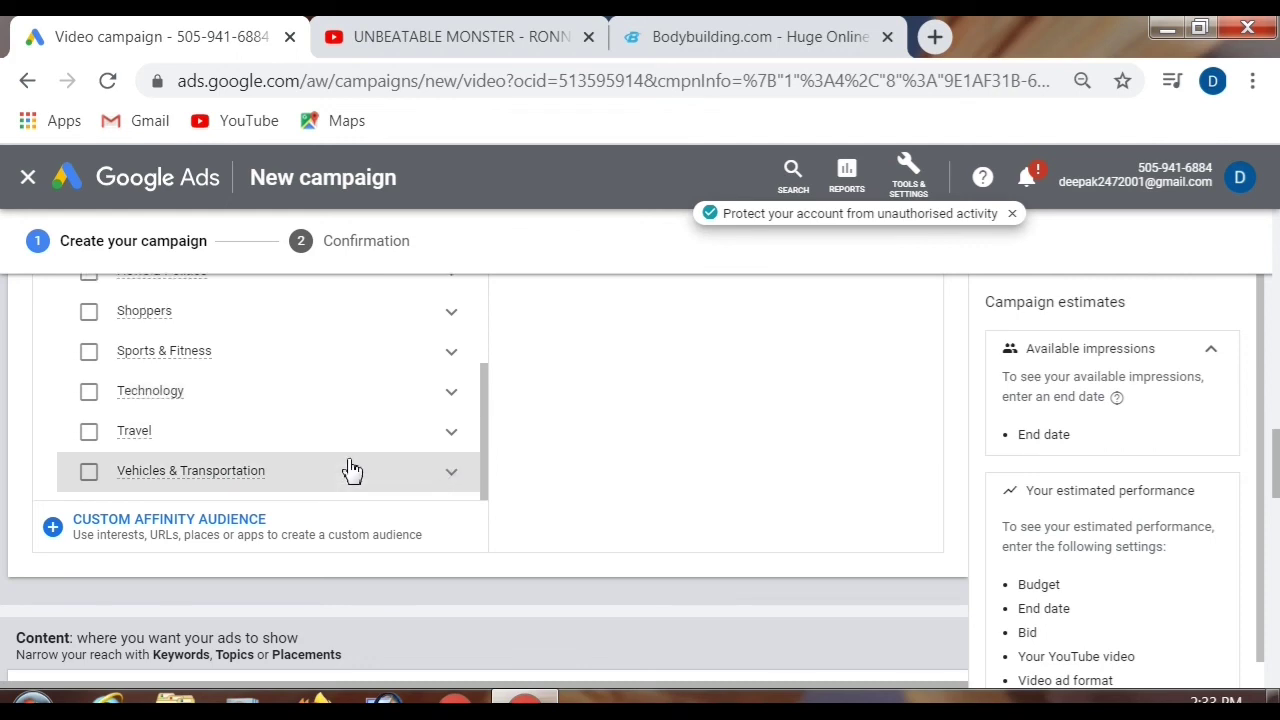
left_click(451, 474)
scroll(448, 480, "down", 4)
scroll(448, 480, "up", 3)
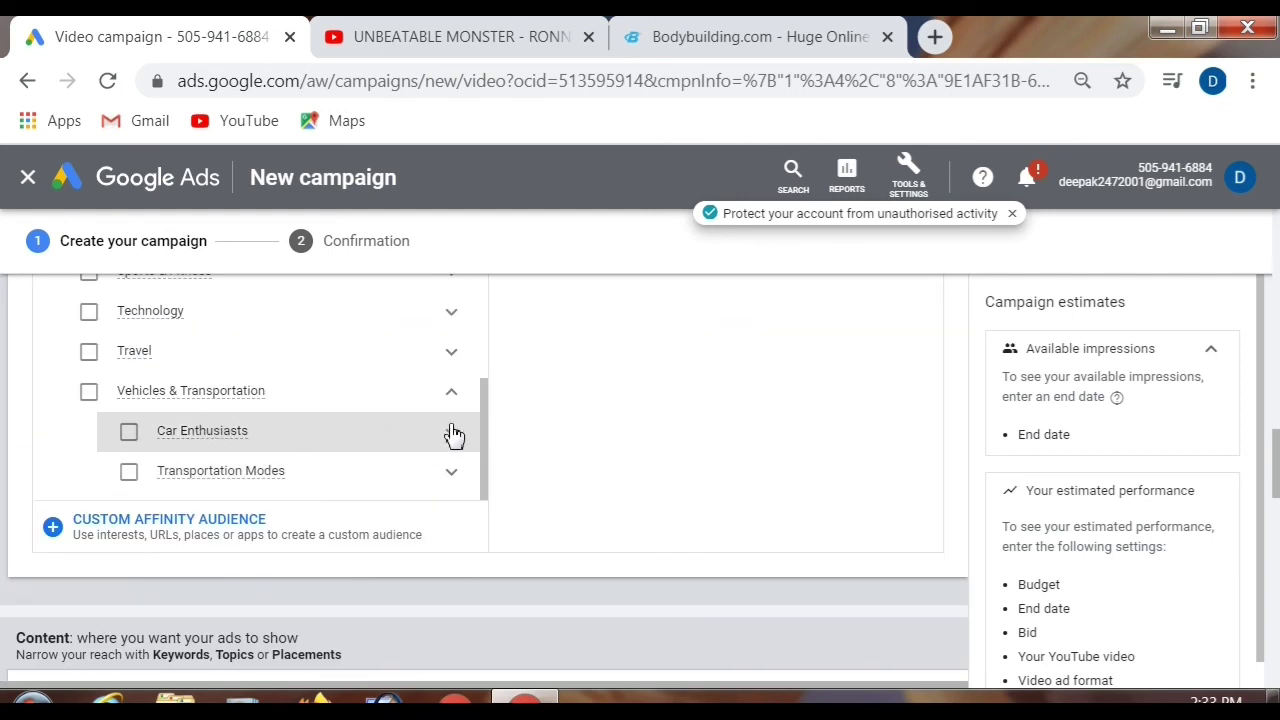
left_click(451, 431)
scroll(271, 386, "up", 5)
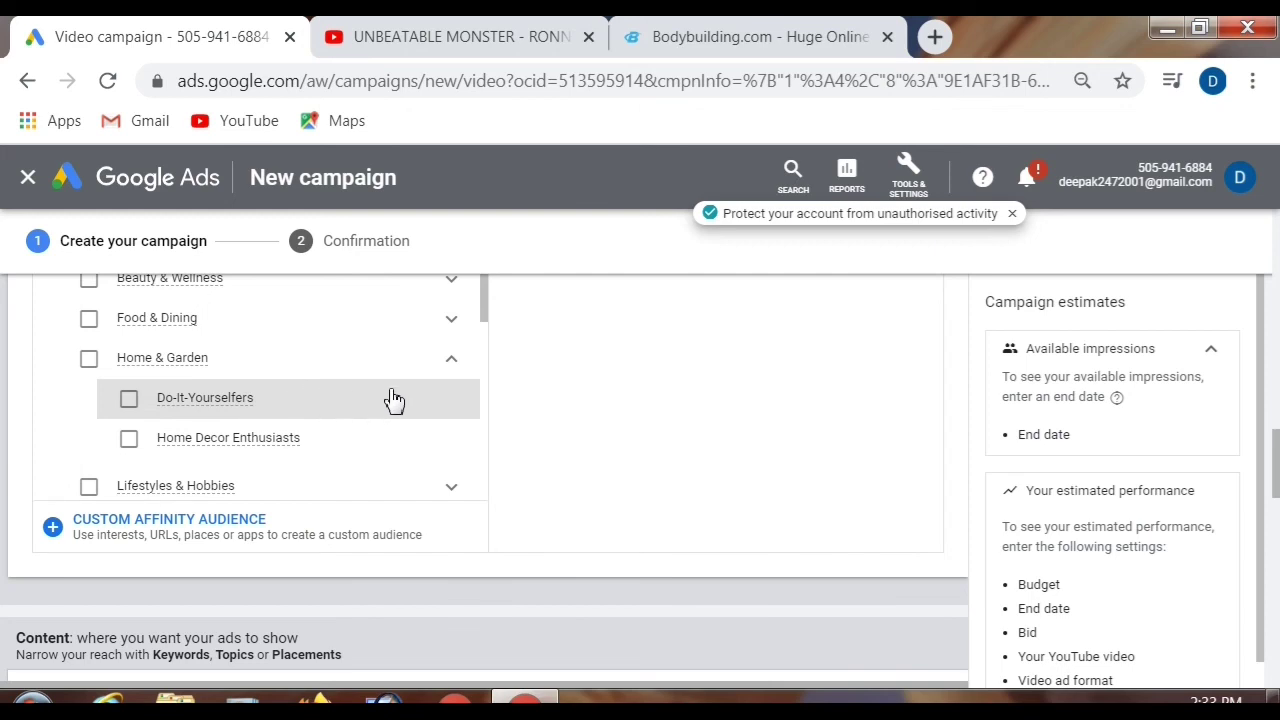
- Reopen the Beauty & Wellness affinity group, and expand and collapse Food & Dining to recheck its audiences
scroll(457, 306, "up", 1)
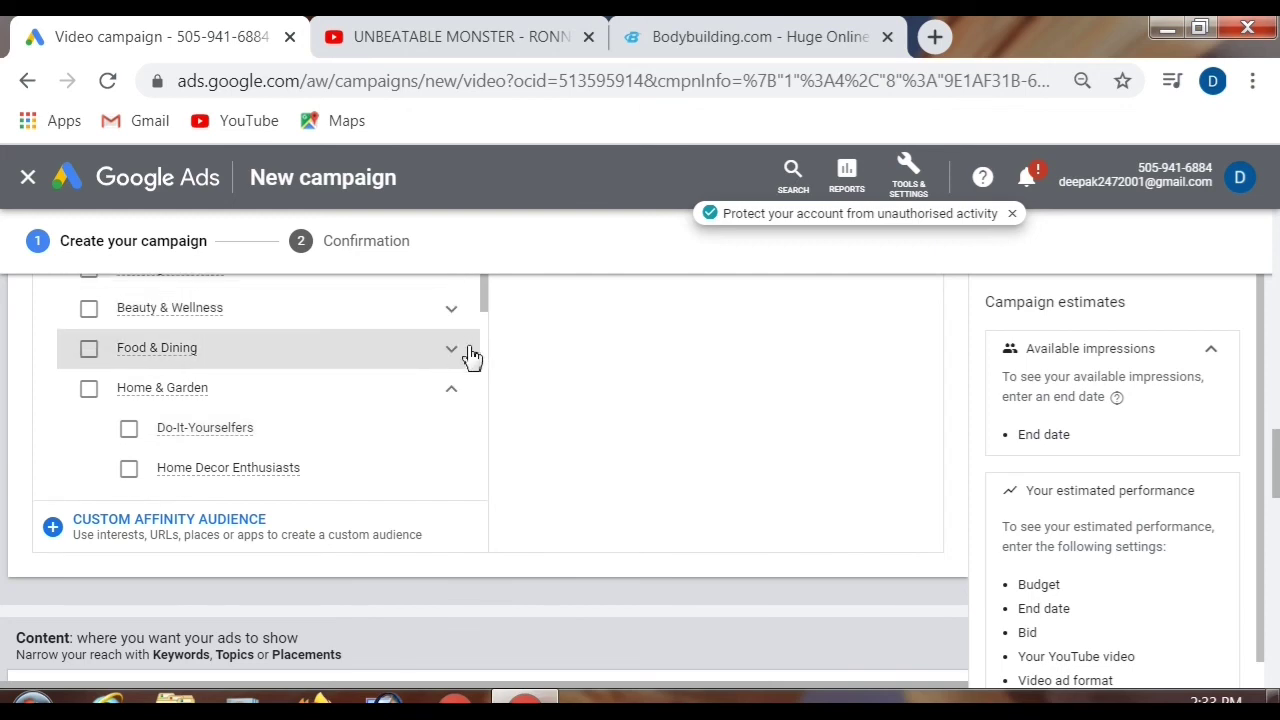
left_click(454, 316)
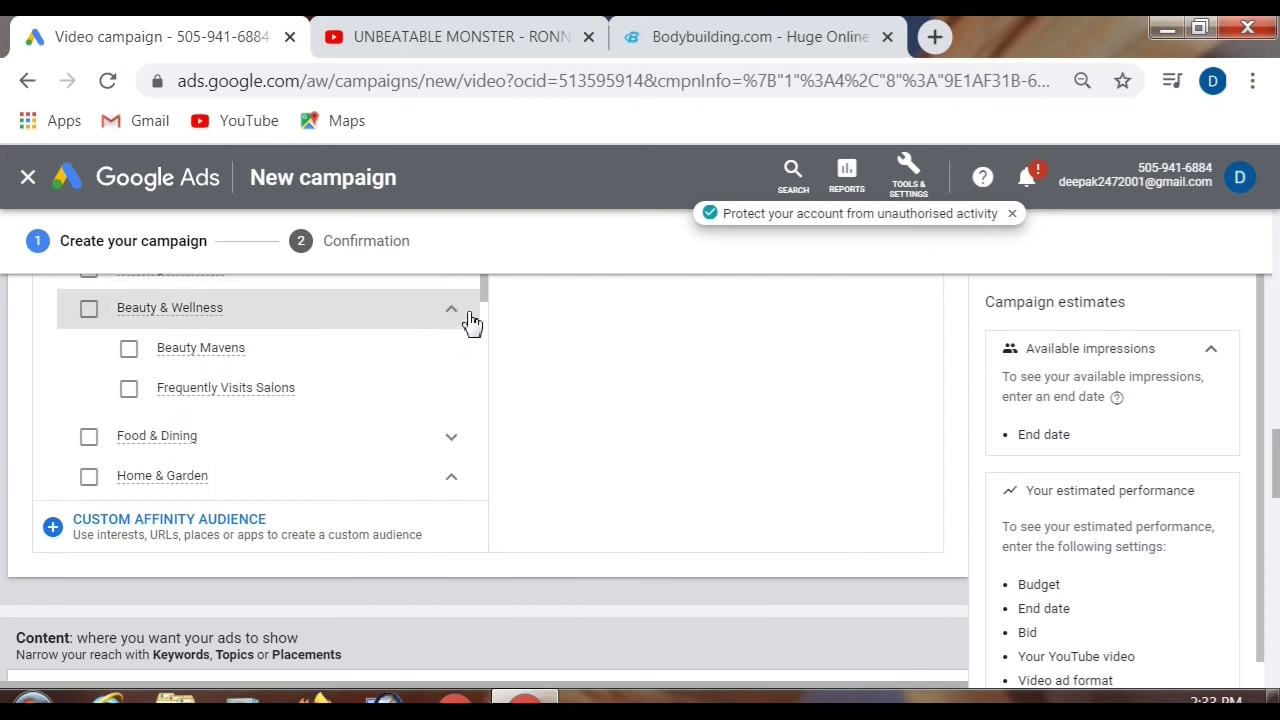
left_click(457, 313)
left_click(457, 313)
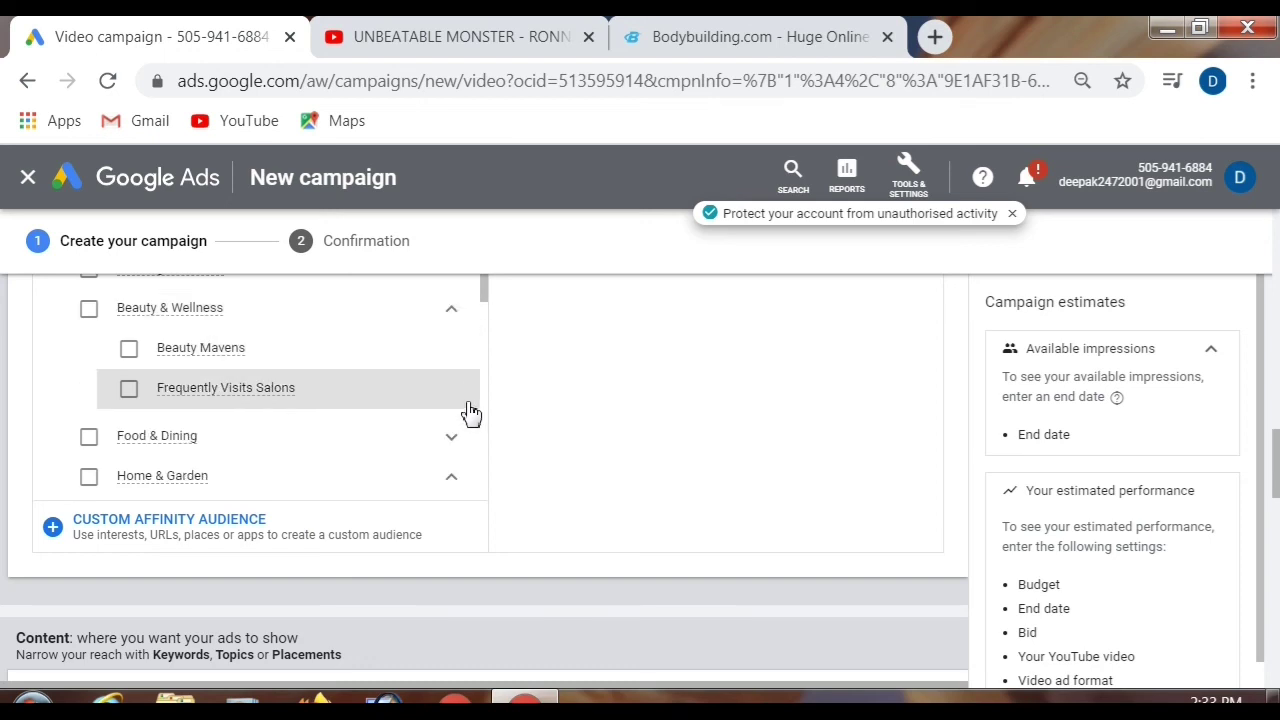
left_click(452, 440)
scroll(436, 400, "down", 1)
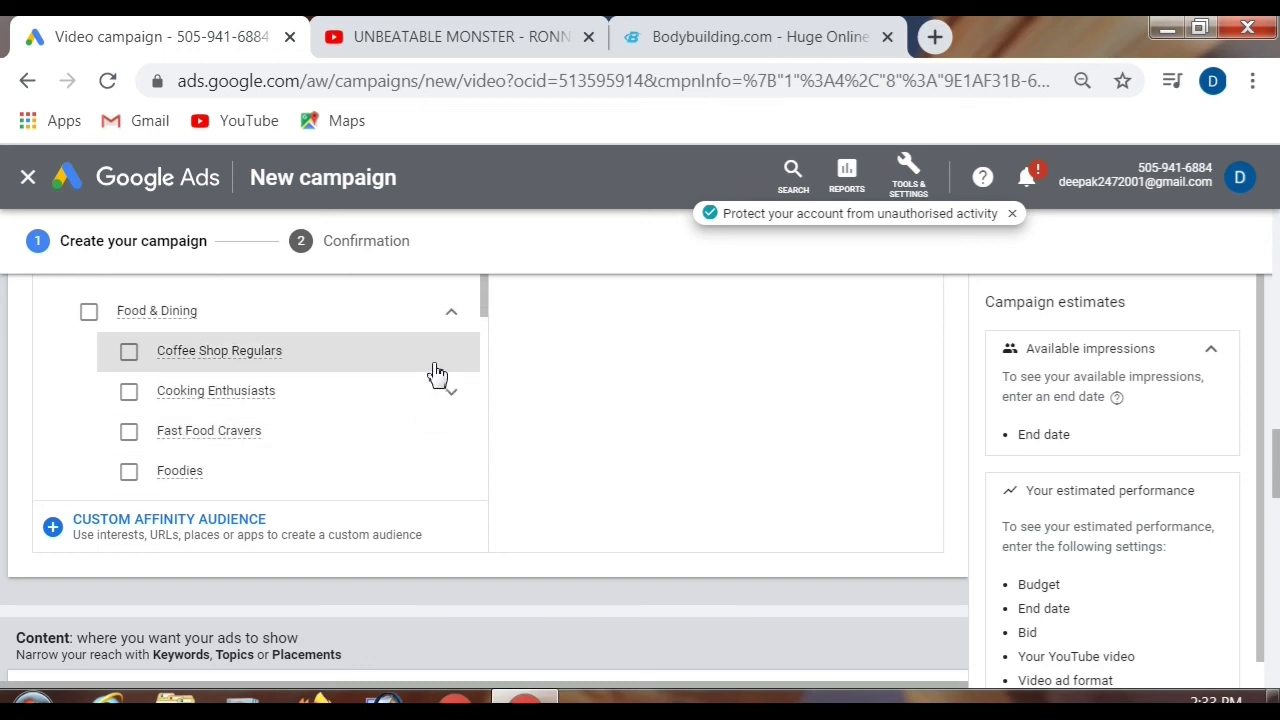
left_click(452, 312)
scroll(468, 365, "down", 1)
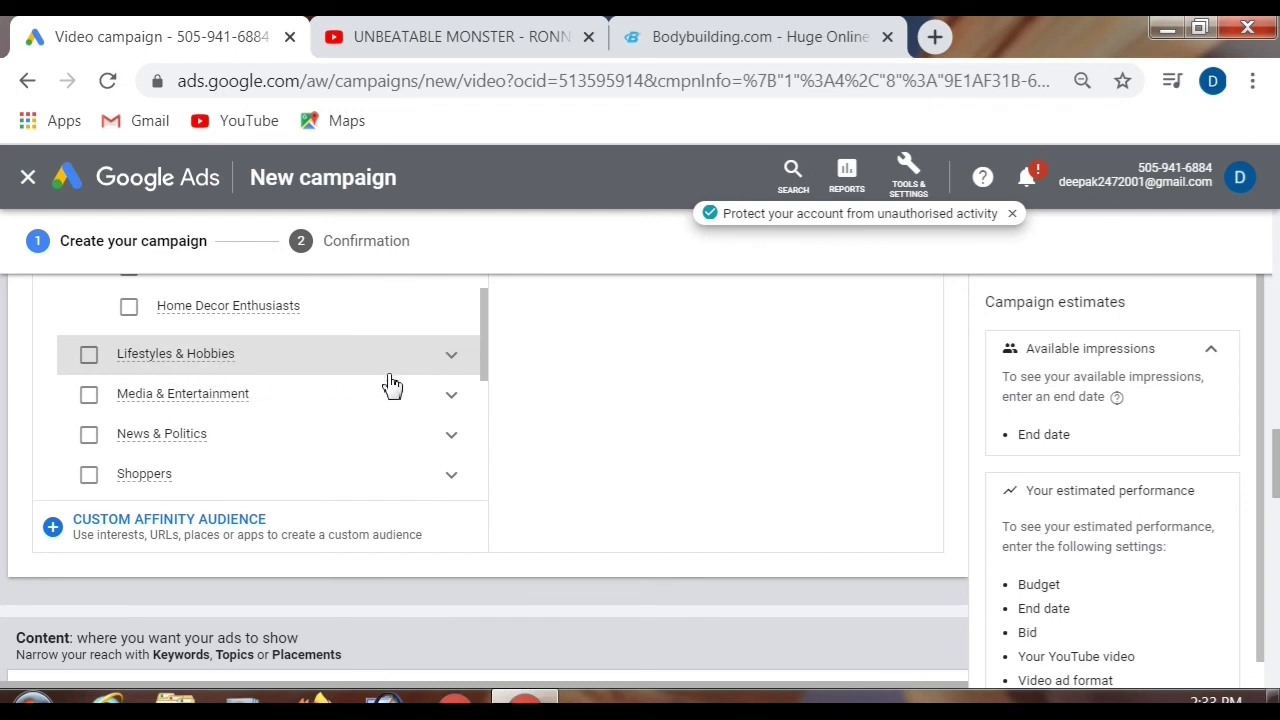
- Expand Media & Entertainment and its Gamers subgroup, view the details for Sports Game Fans and collapse Gamers
left_click(452, 396)
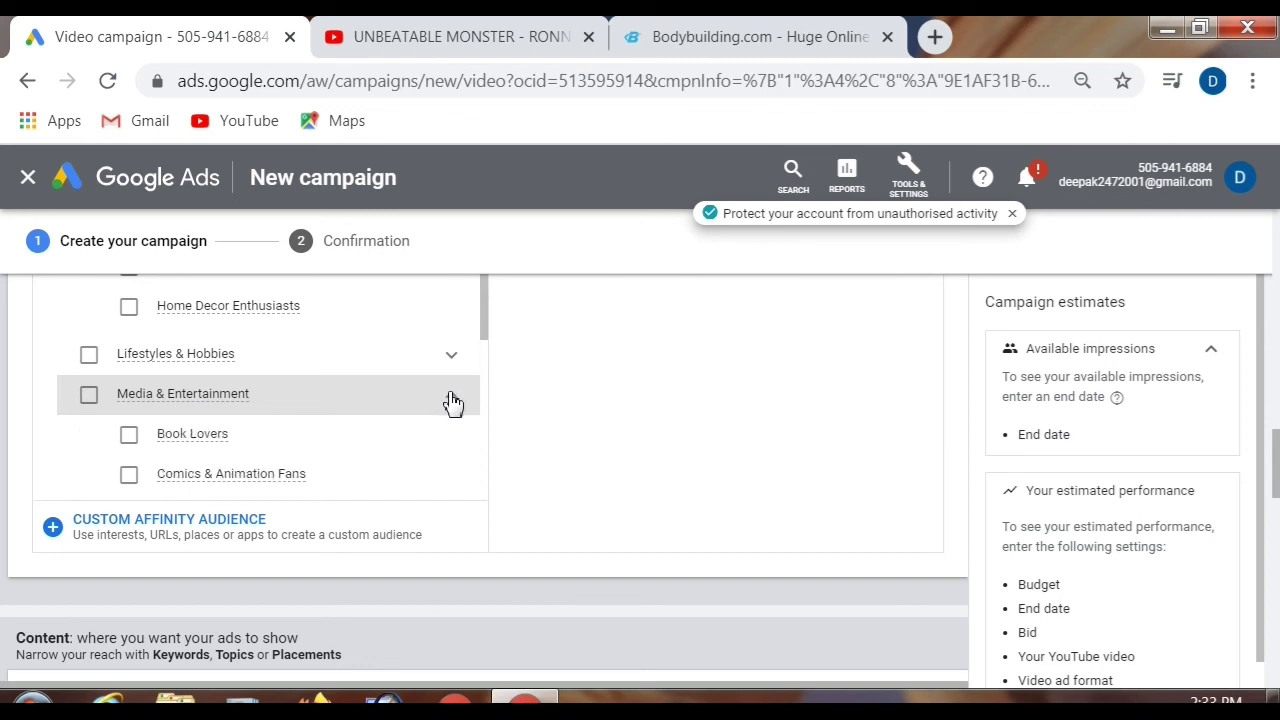
scroll(452, 400, "down", 2)
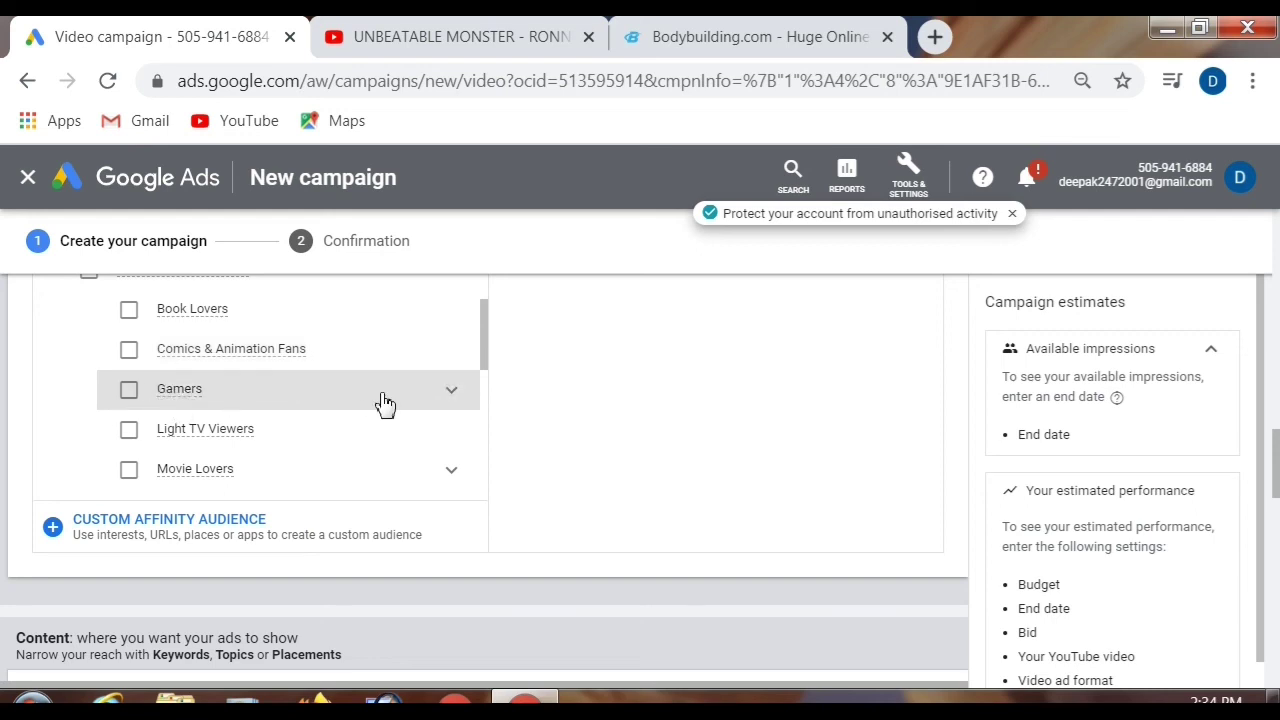
left_click(450, 392)
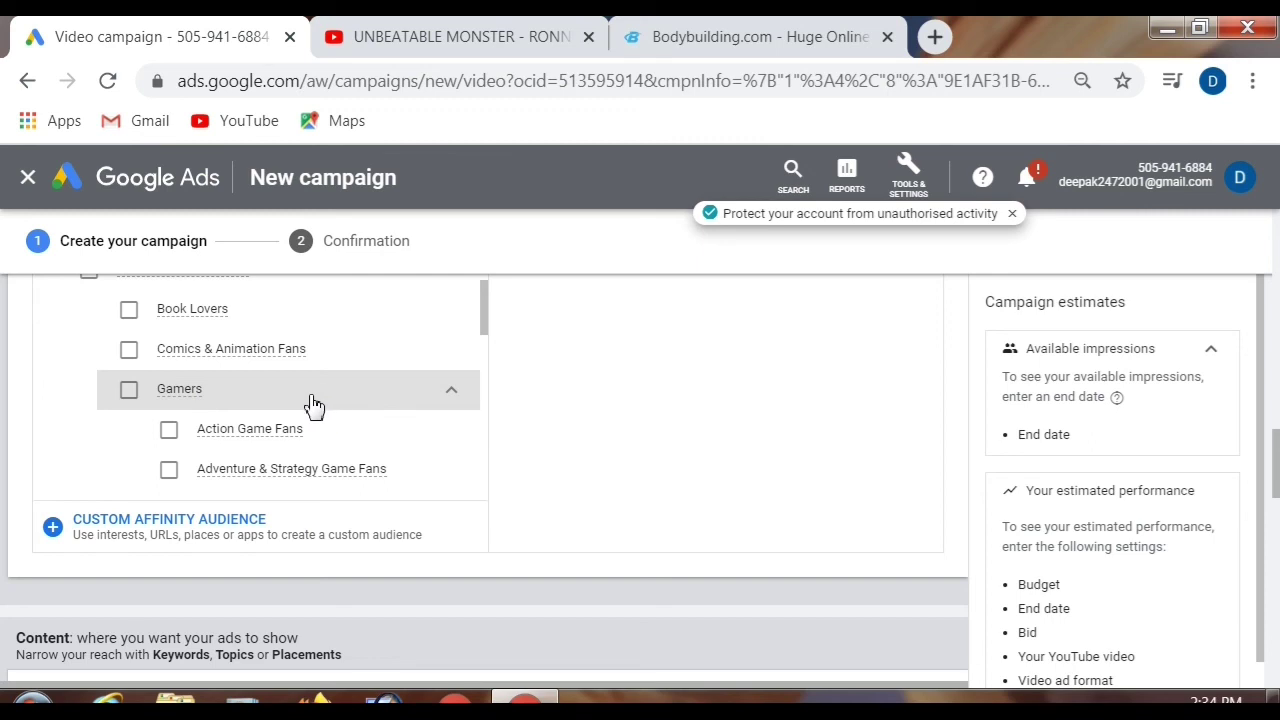
scroll(314, 404, "down", 1)
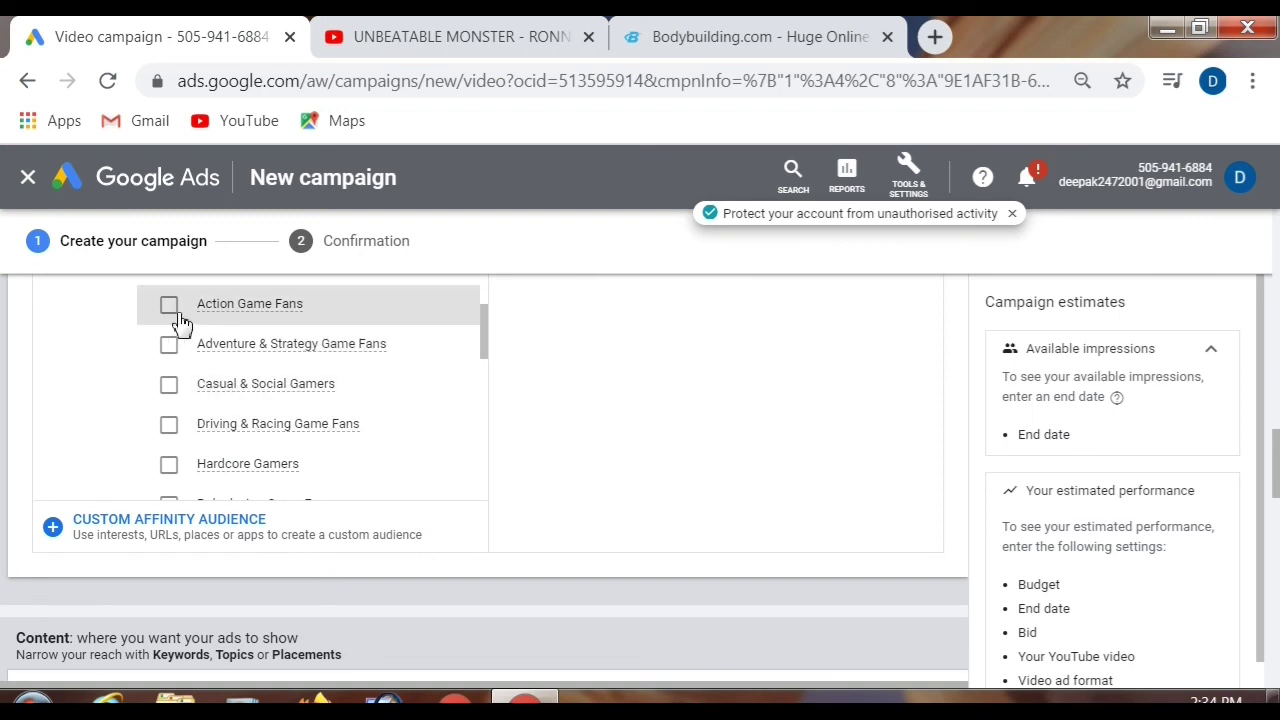
scroll(286, 408, "down", 1)
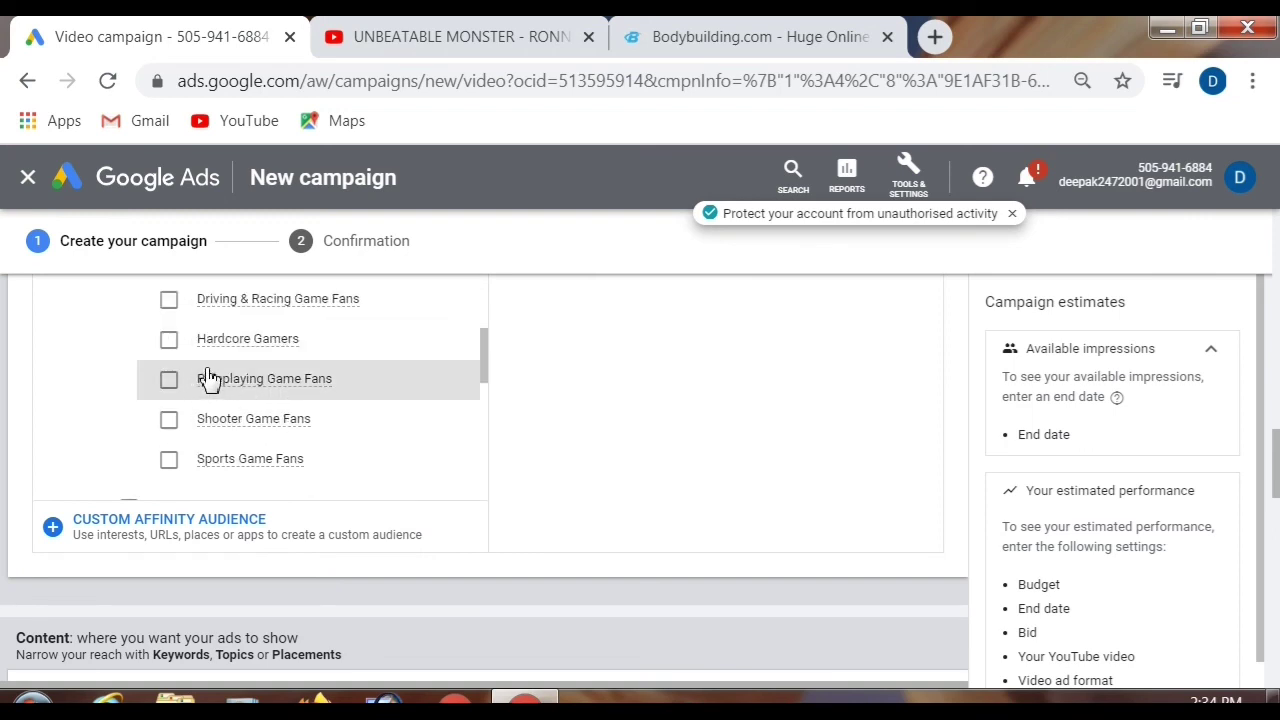
scroll(208, 376, "down", 1)
mouse_move(245, 343)
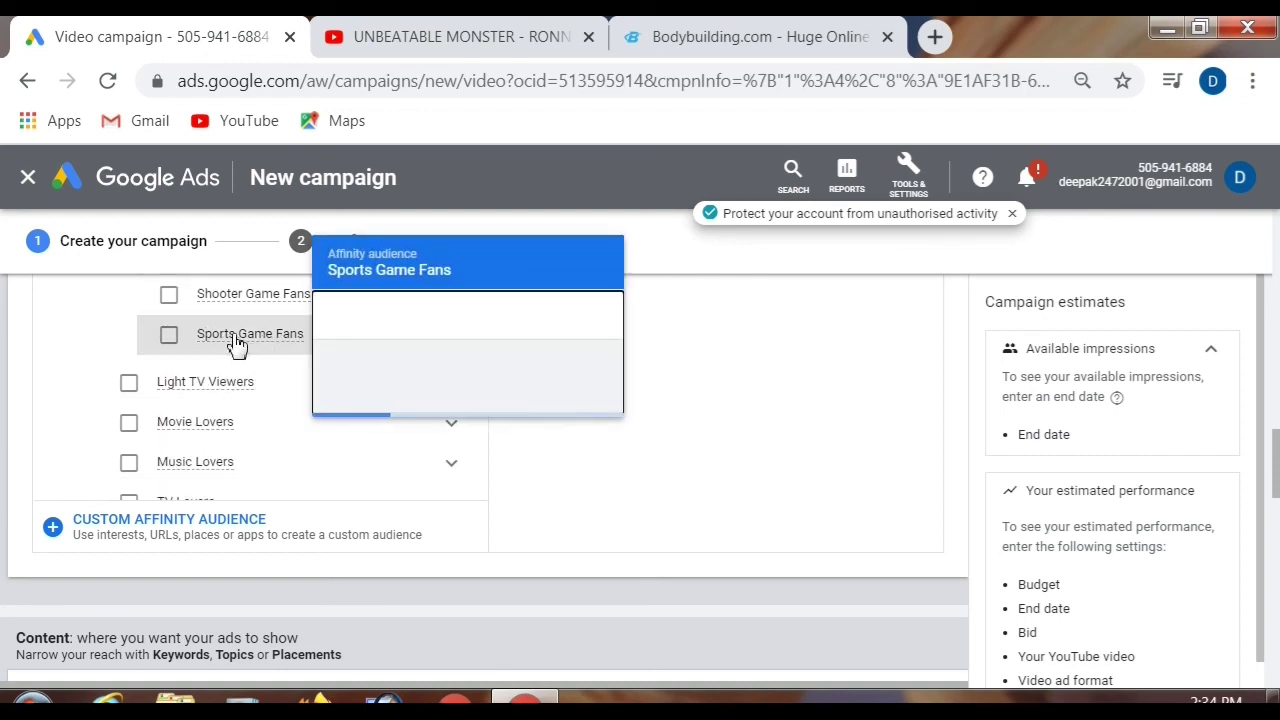
scroll(357, 343, "up", 4)
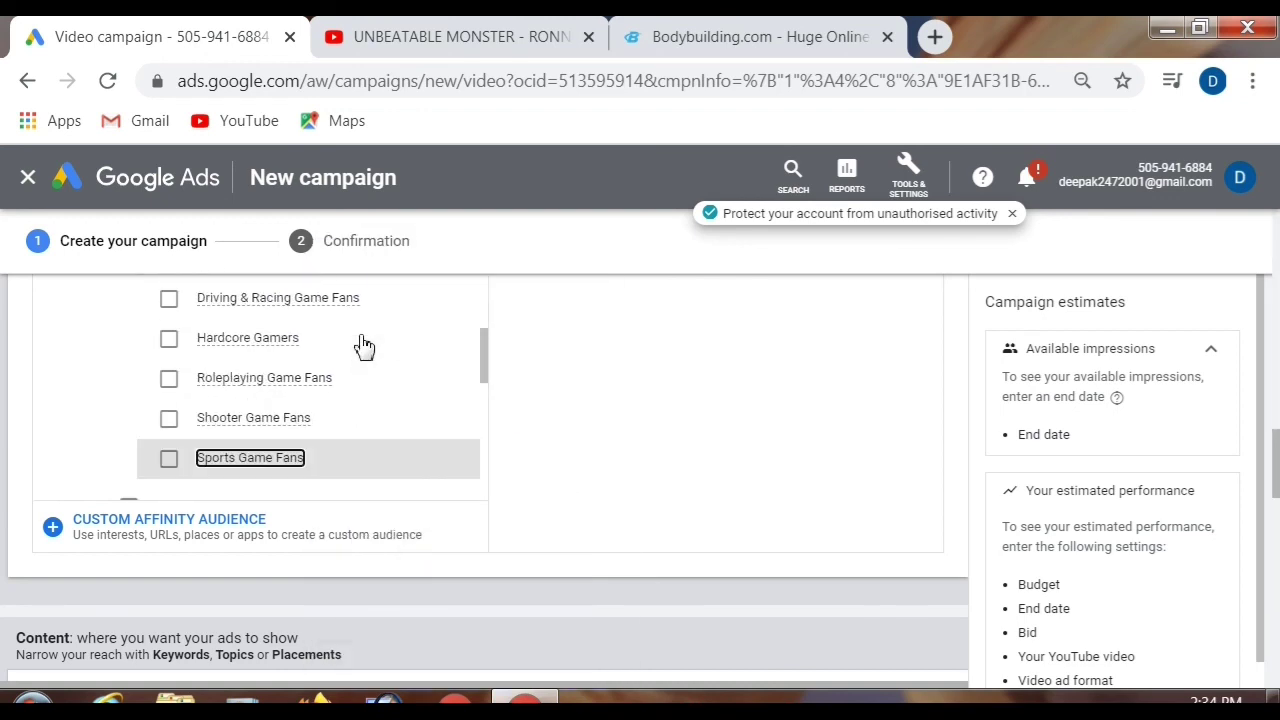
left_click(453, 410)
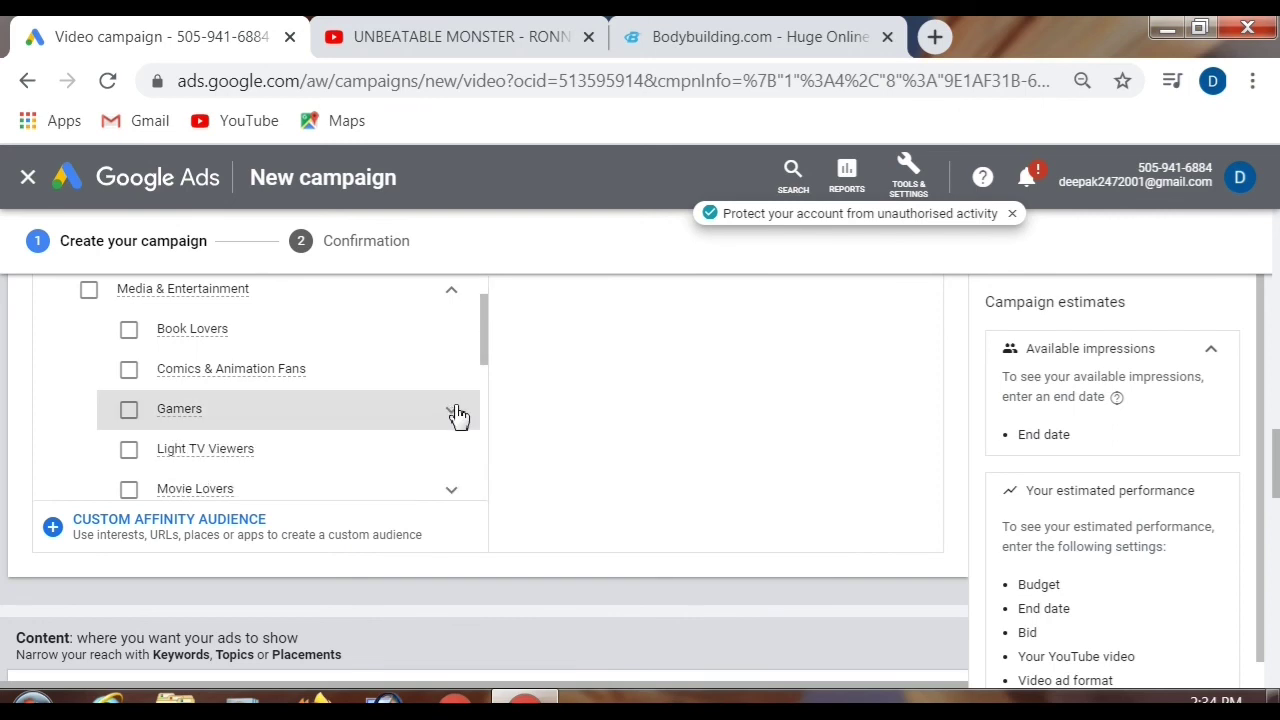
- Look through the other Media & Entertainment audiences, open the Movie Lovers subgroup and return to the earlier affinity groups
scroll(457, 414, "down", 2)
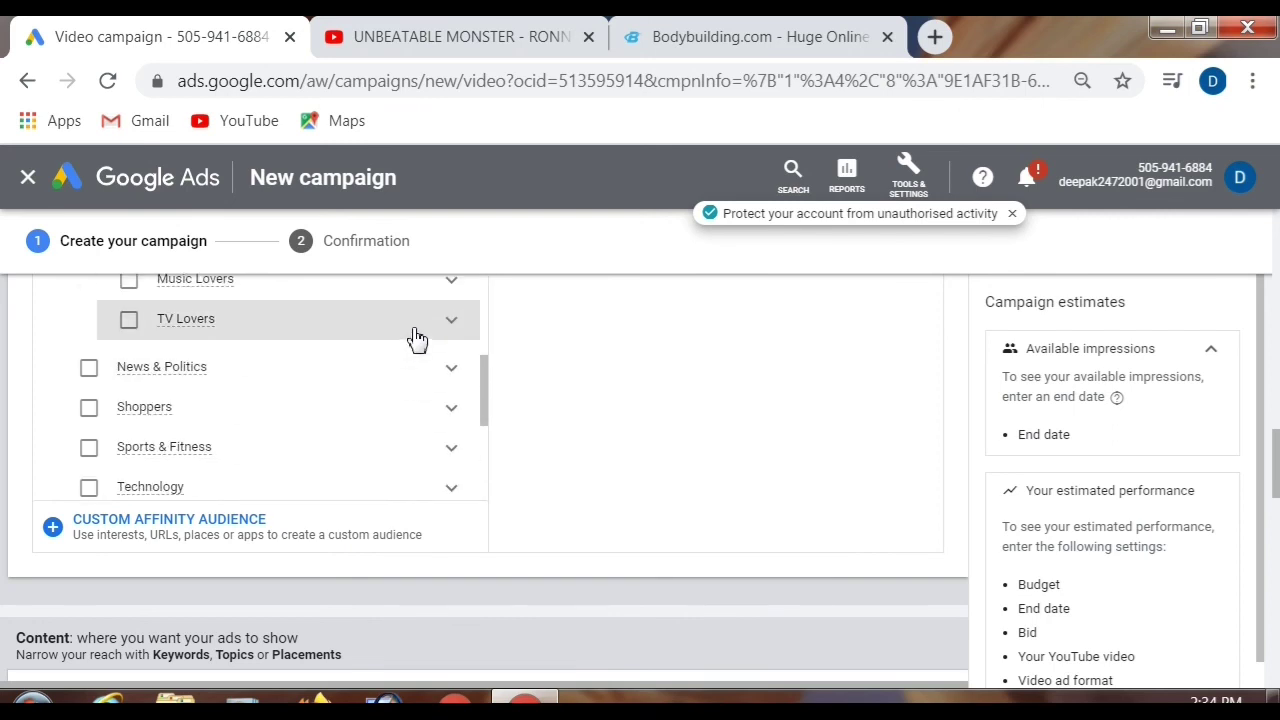
scroll(417, 340, "down", 3)
scroll(415, 340, "up", 3)
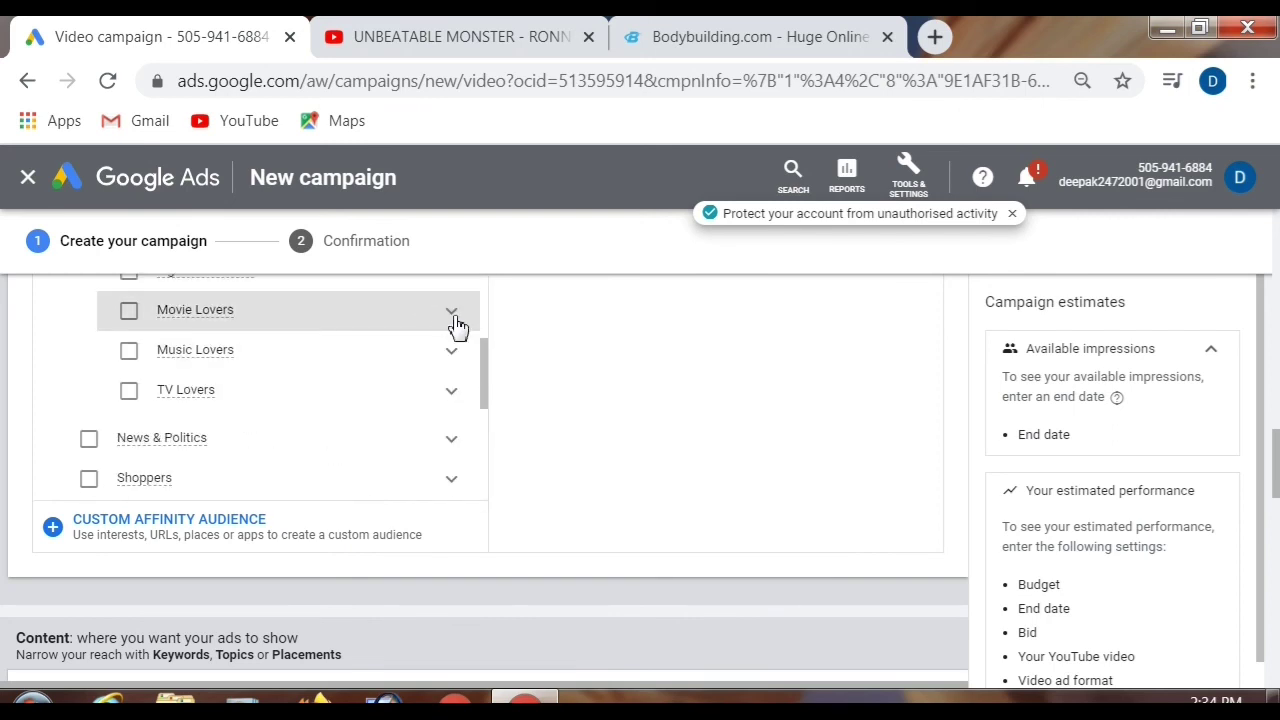
left_click(452, 318)
scroll(437, 329, "up", 5)
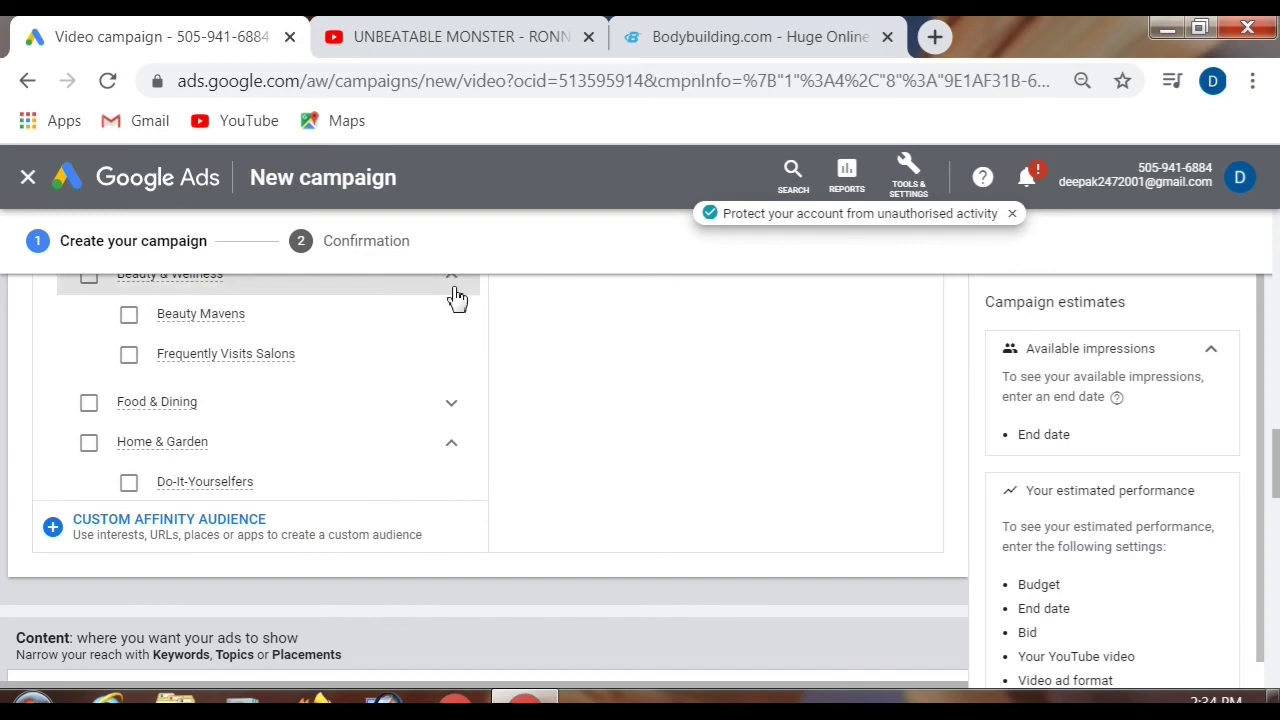
- Collapse the Beauty & Wellness affinity group and look through the remaining groups down to Vehicles & Transportation
left_click(455, 297)
scroll(371, 340, "up", 5)
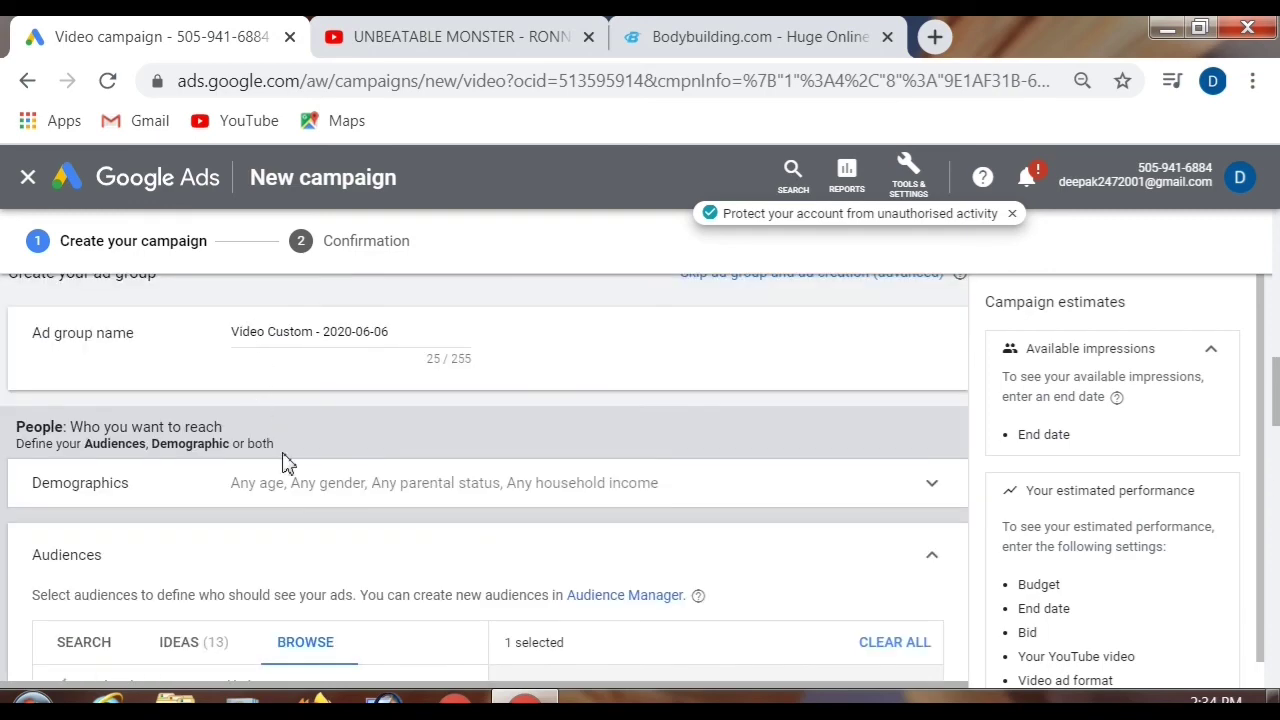
scroll(285, 463, "down", 3)
scroll(347, 477, "down", 5)
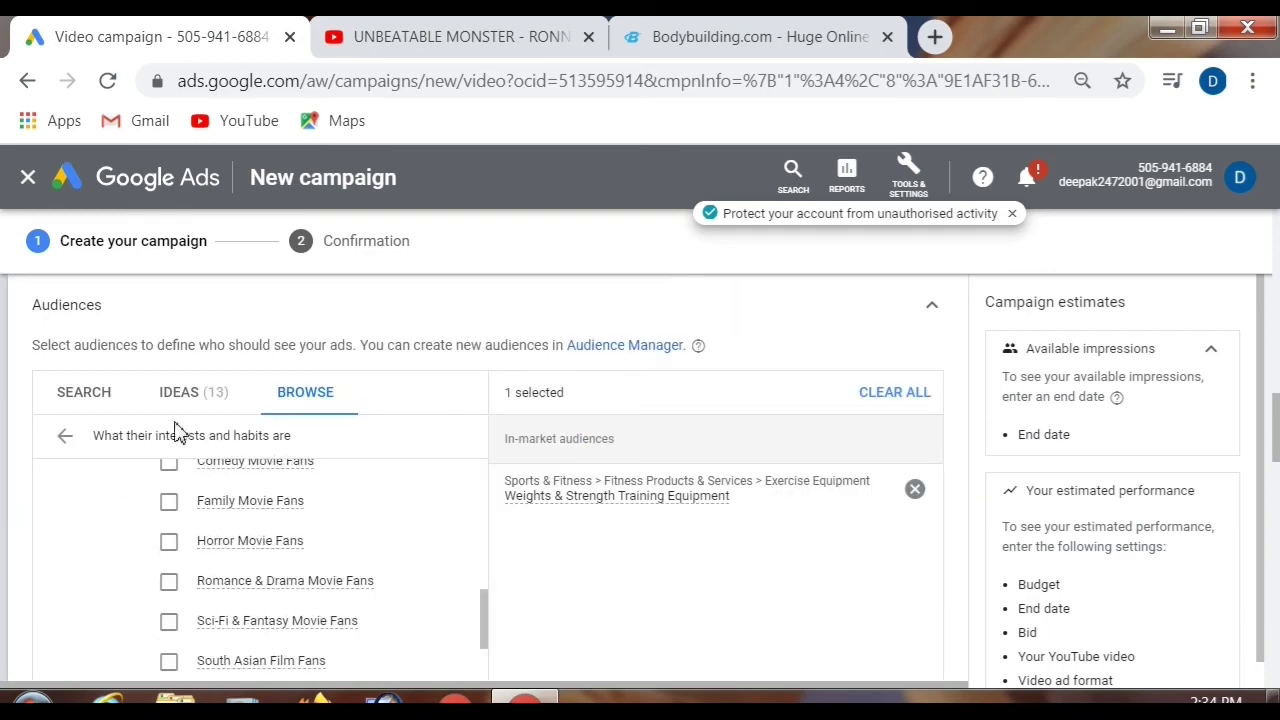
left_click(331, 401)
scroll(377, 450, "down", 6)
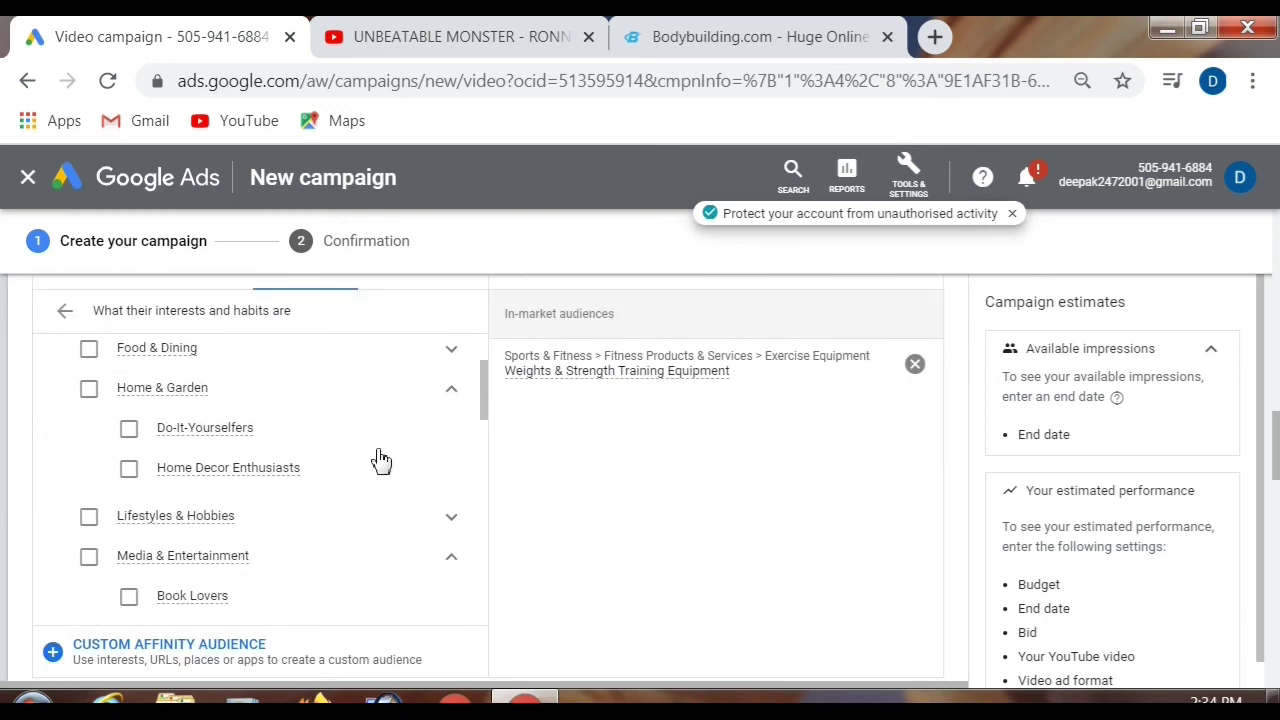
scroll(381, 458, "down", 10)
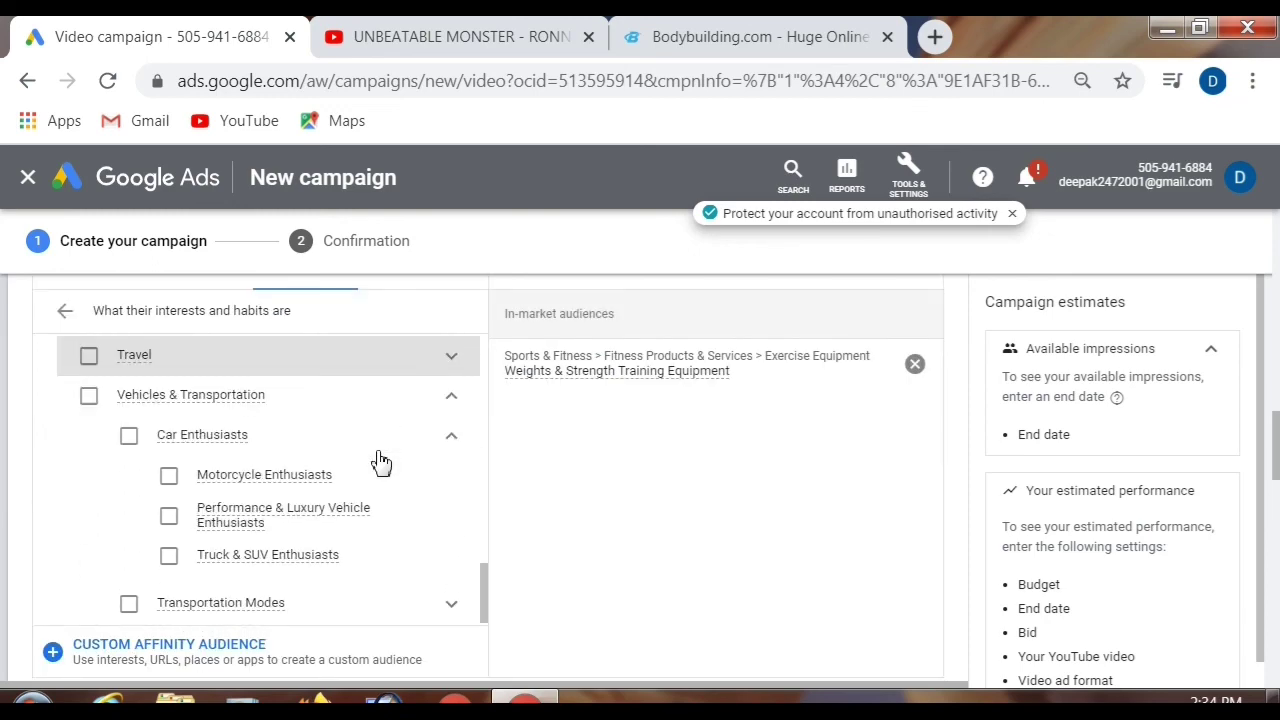
scroll(229, 391, "up", 3)
scroll(300, 415, "up", 6)
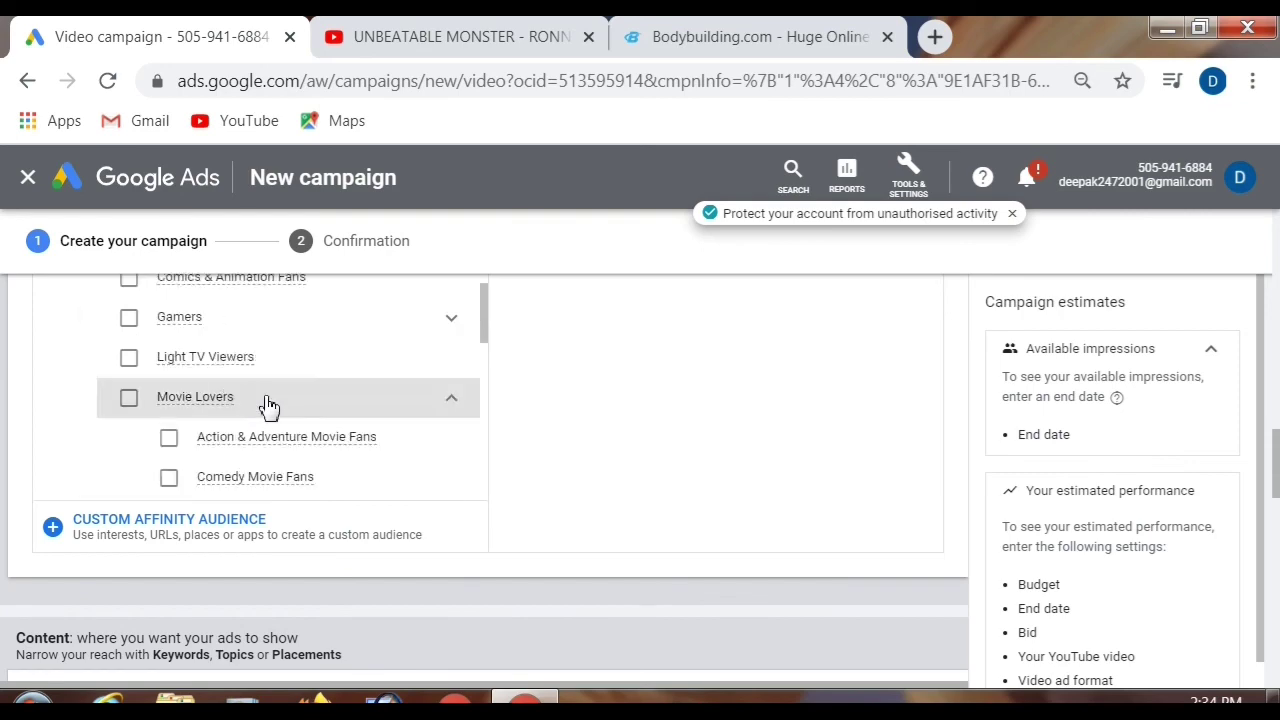
- Review the interests and habits audiences again, from Home & Garden through Vehicles & Transportation and back to Beauty & Wellness
scroll(330, 420, "up", 5)
scroll(386, 463, "down", 4)
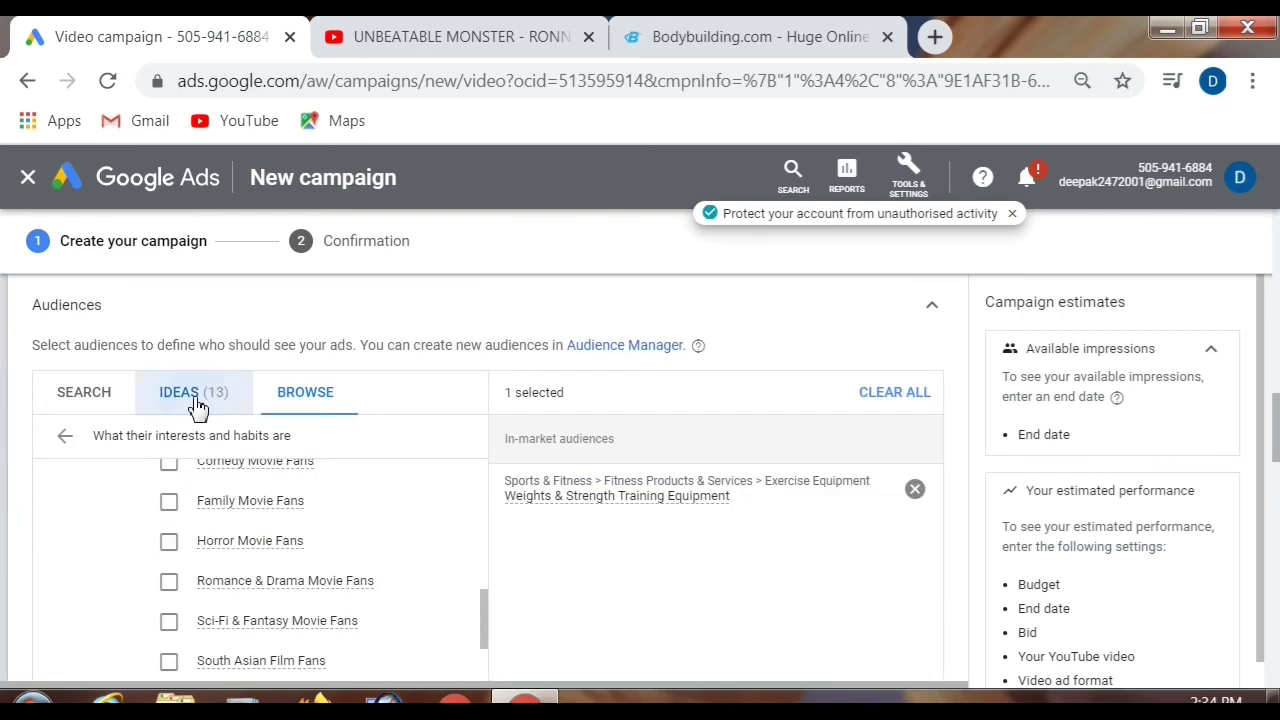
left_click(195, 393)
left_click(305, 393)
scroll(380, 457, "down", 10)
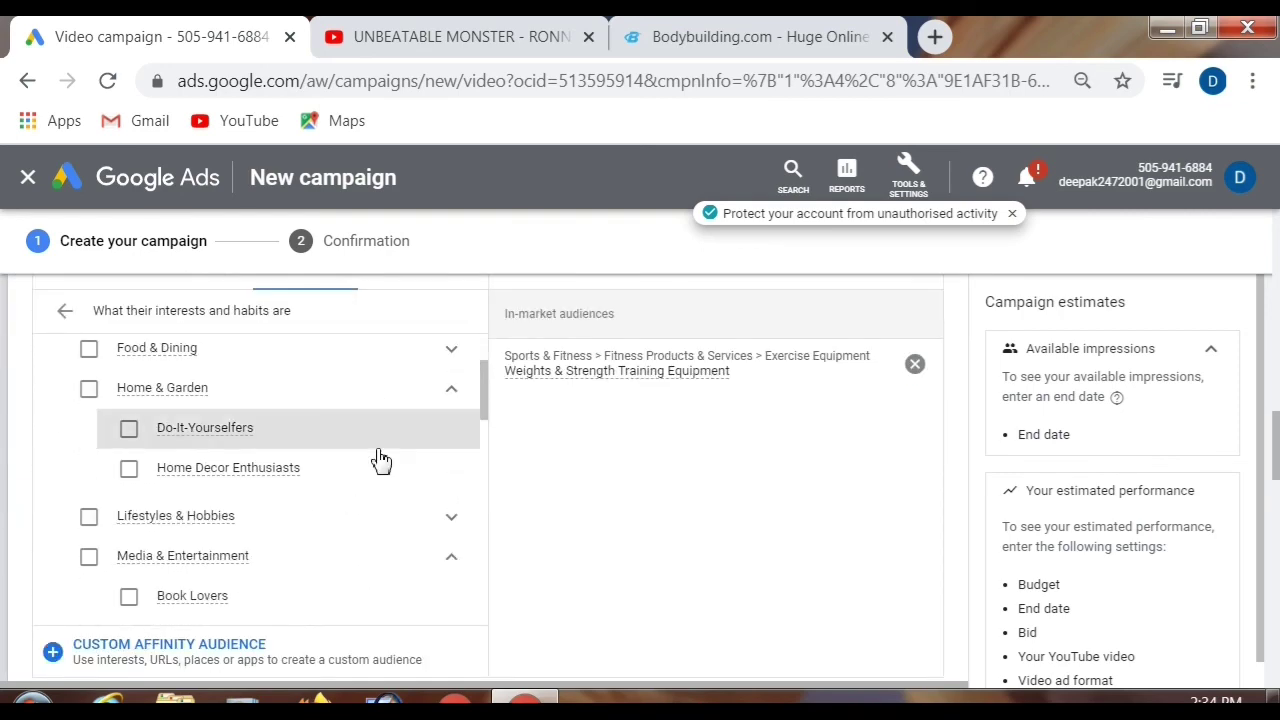
scroll(380, 457, "down", 15)
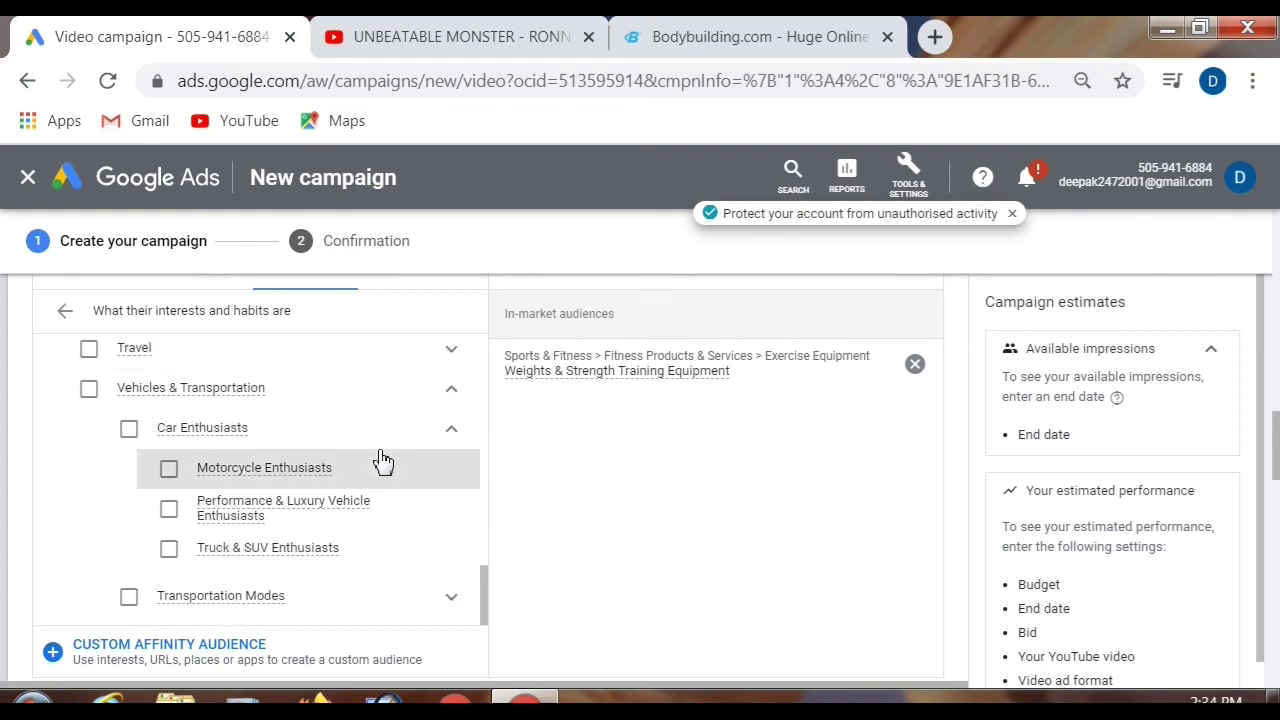
scroll(242, 400, "up", 15)
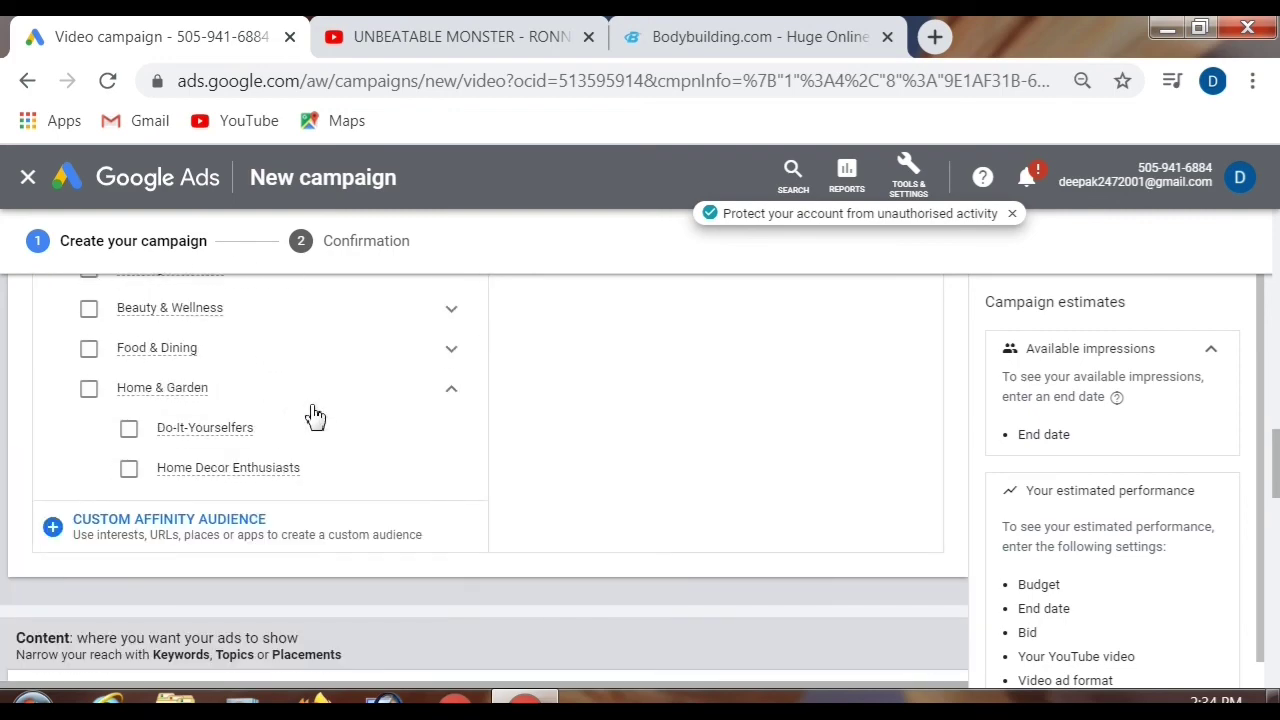